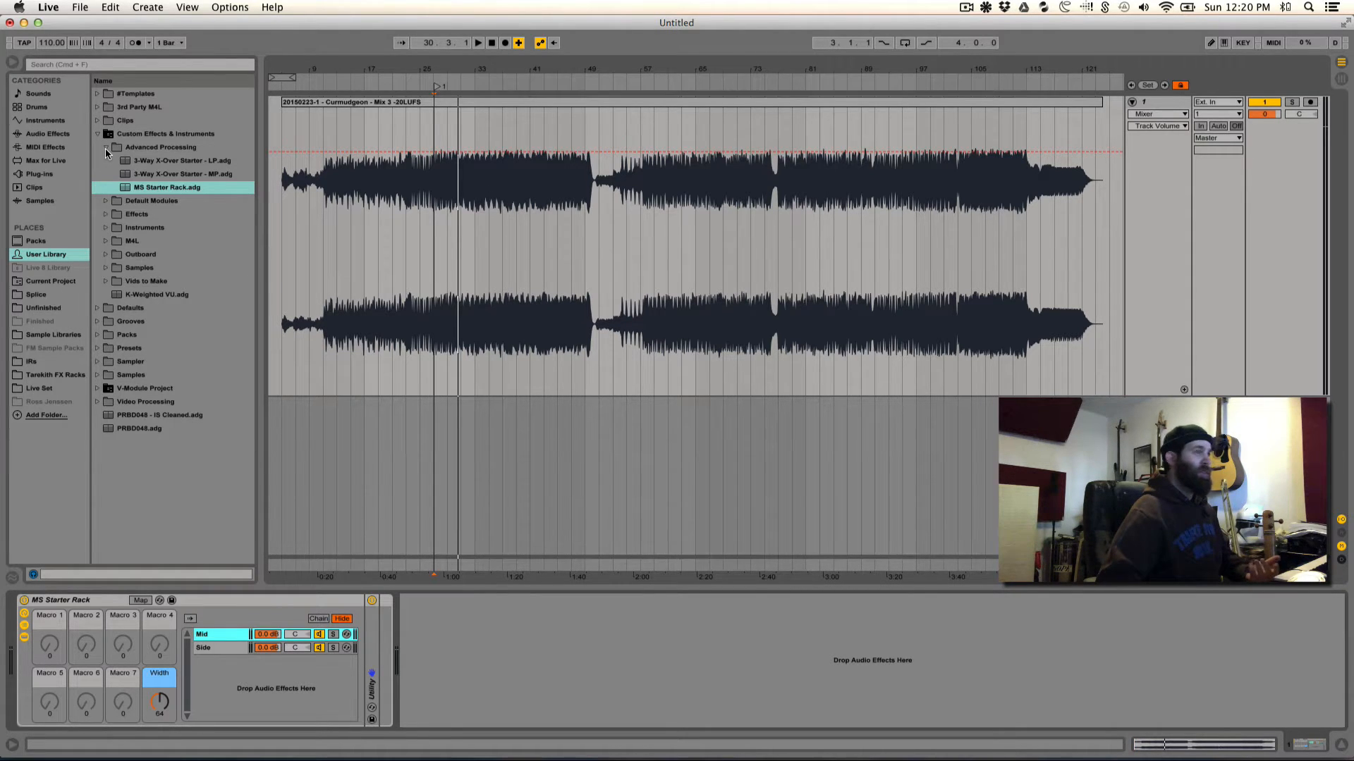
Step: Collapse the Advanced Processing folder and add a Glue Compressor to the Mid chain of the MS Starter Rack
click(105, 148)
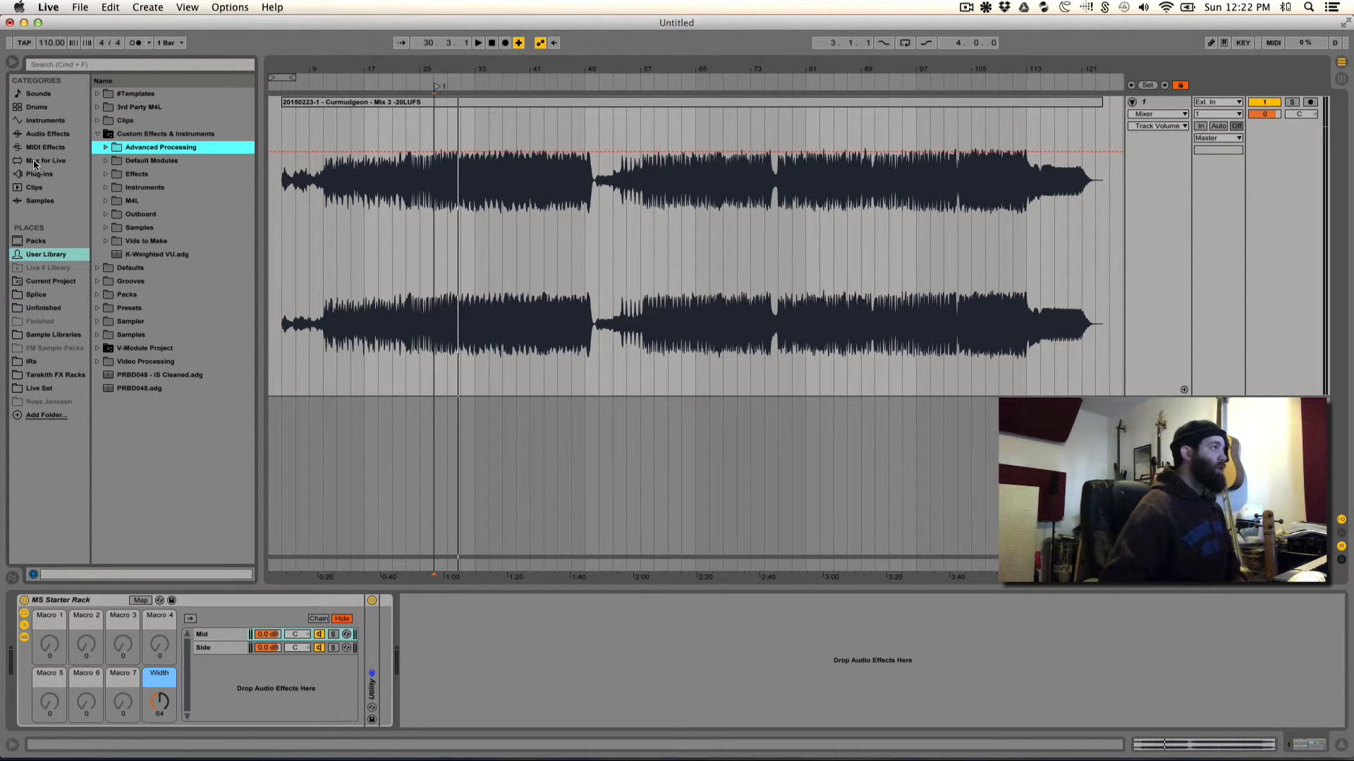
click(43, 136)
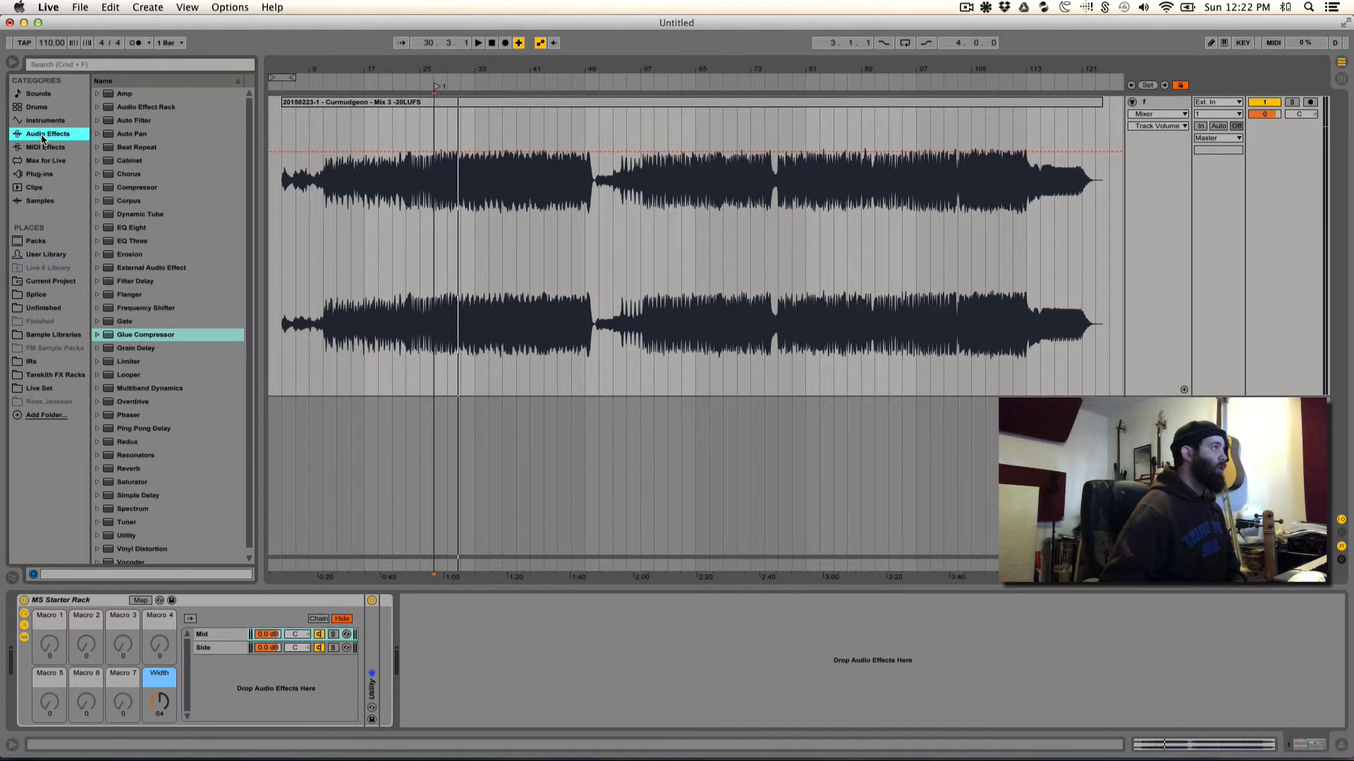
click(133, 336)
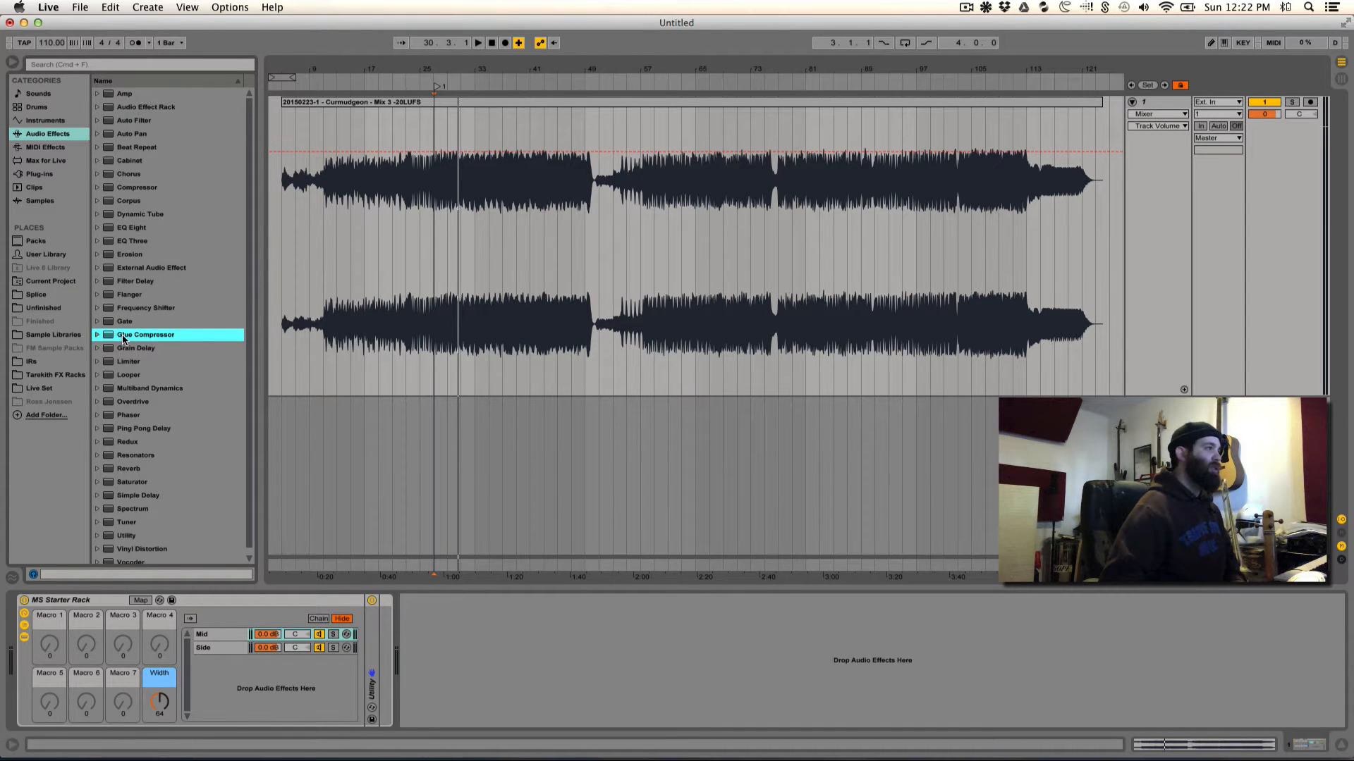
drag(124, 339, 378, 643)
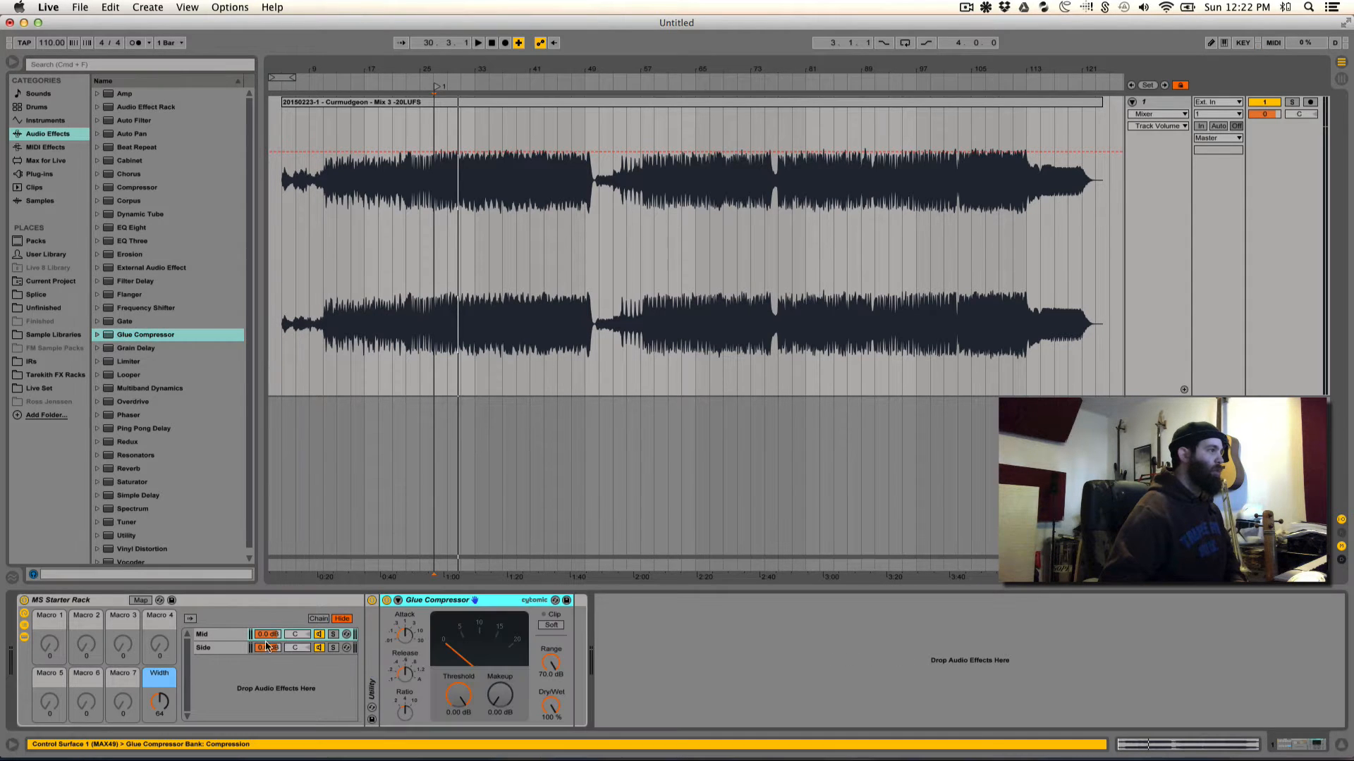
Step: Copy the Glue Compressor from the Mid chain into the Side chain of the MS Starter Rack
click(213, 638)
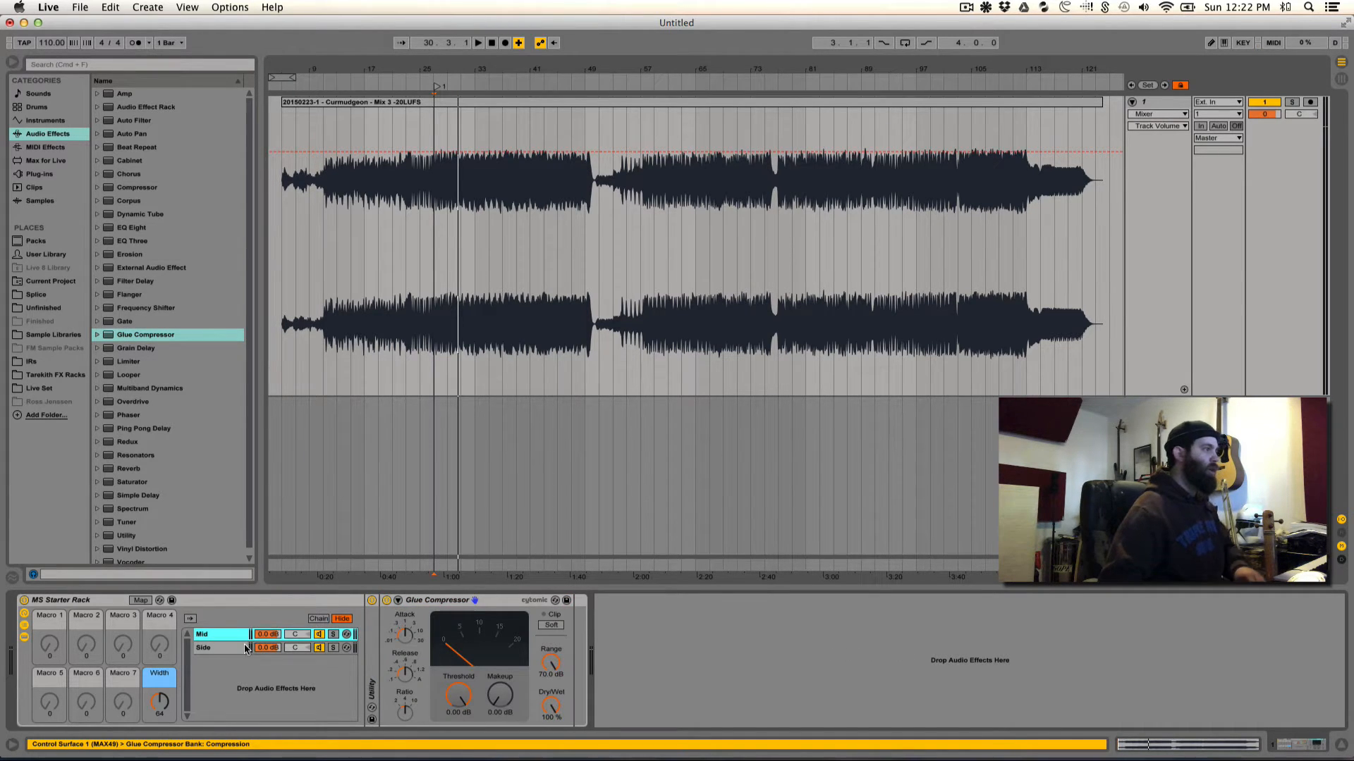
click(444, 602)
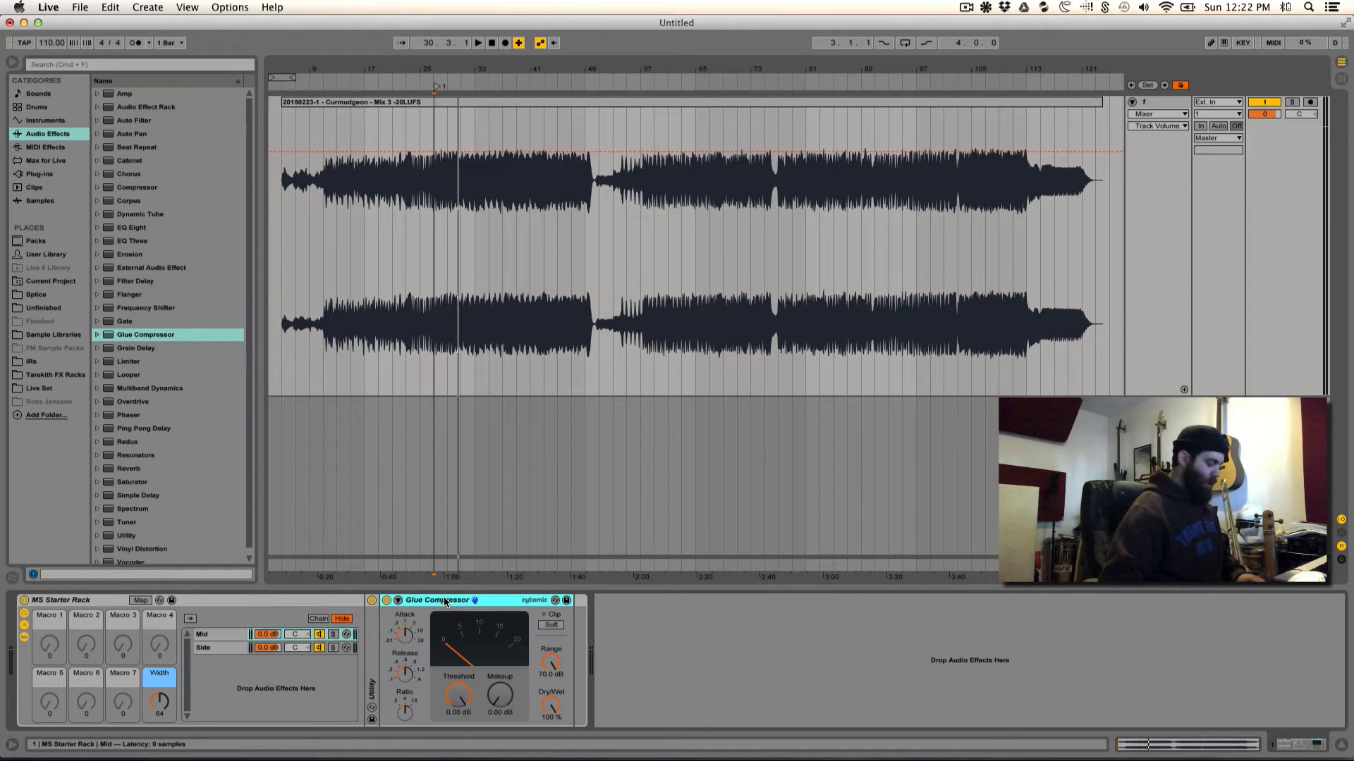
click(227, 650)
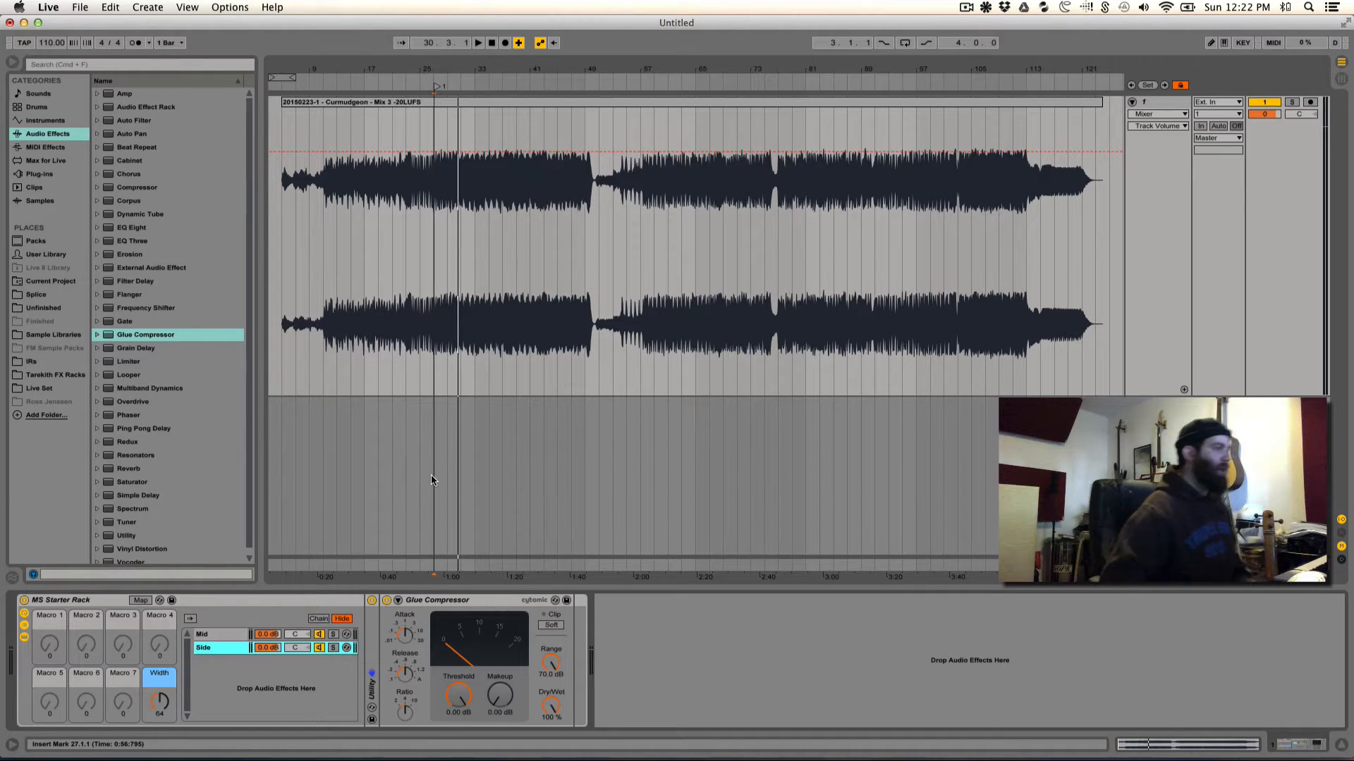
Step: Solo the Side chain, cueing playback at locator 1, and adjust its Glue Compressor's attack, release and ratio
click(333, 648)
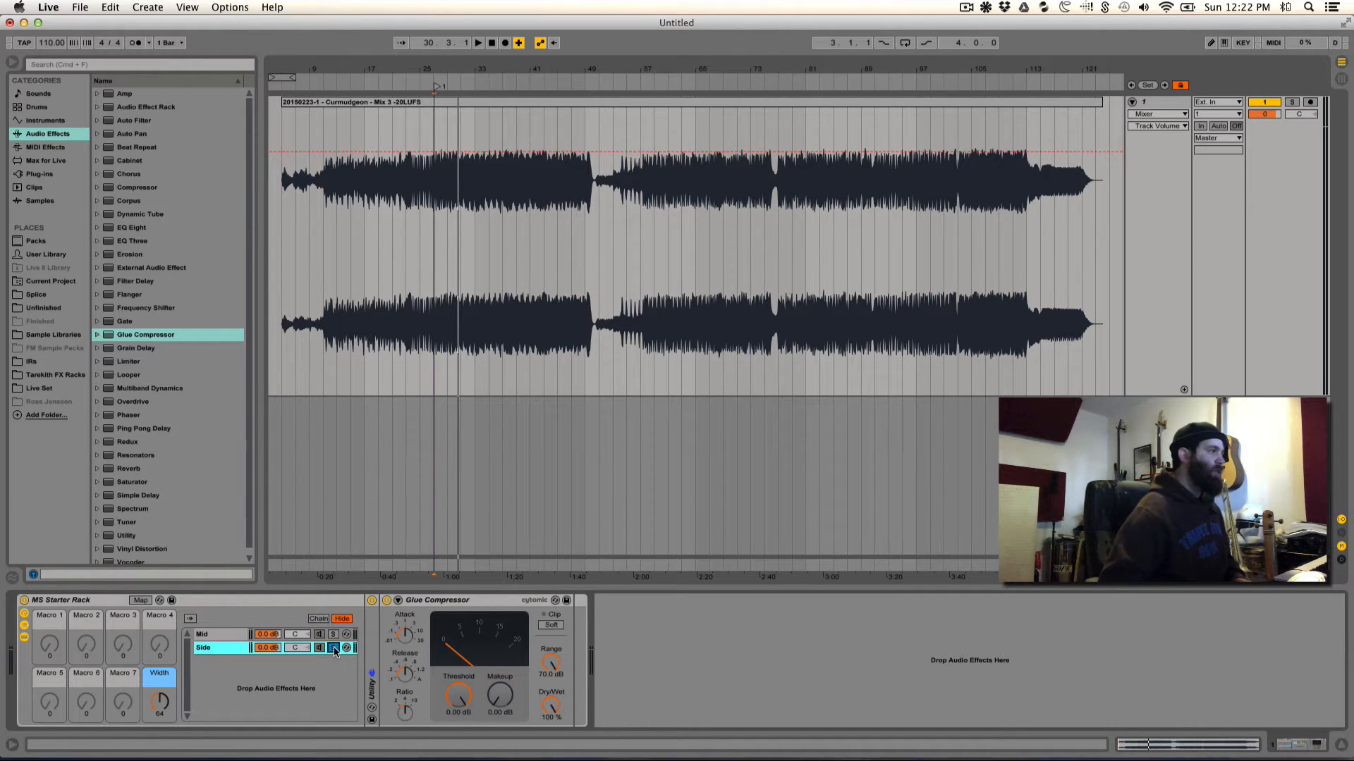
click(437, 86)
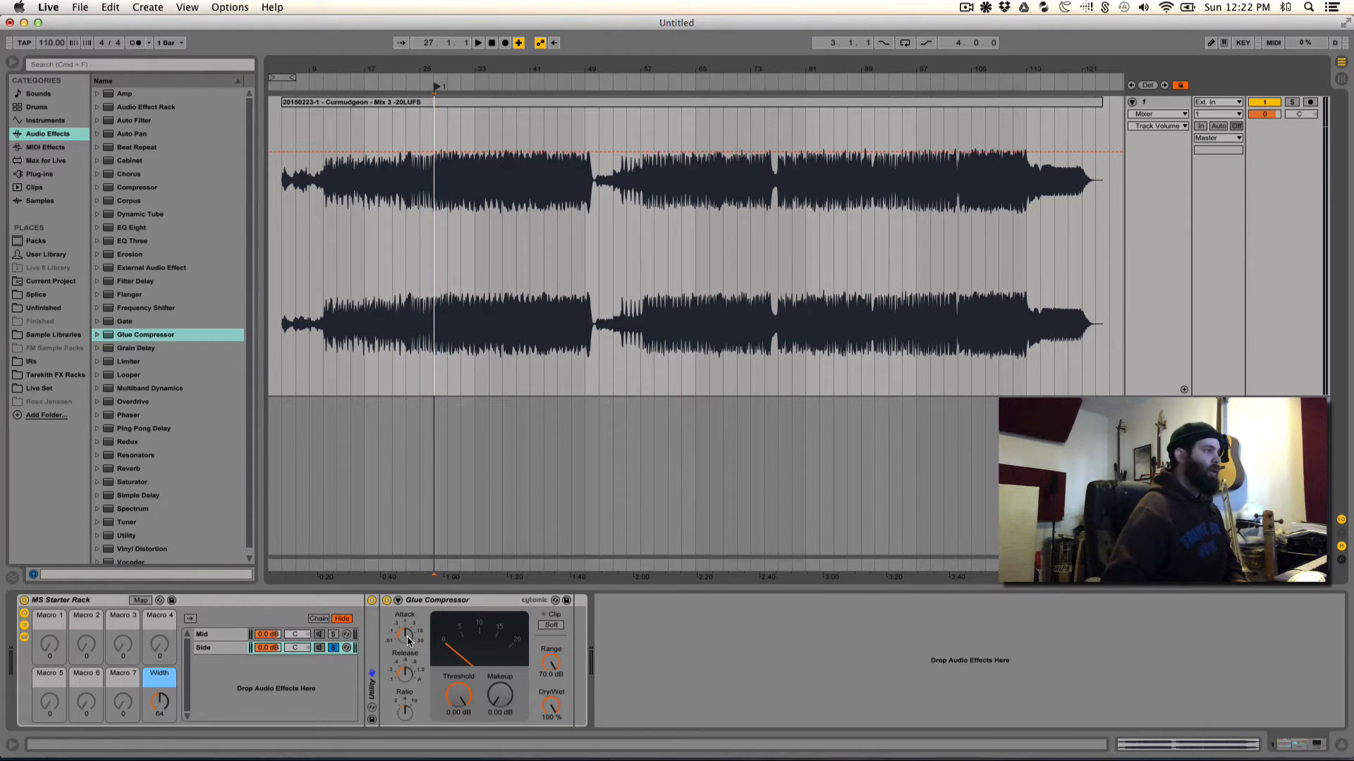
click(407, 640)
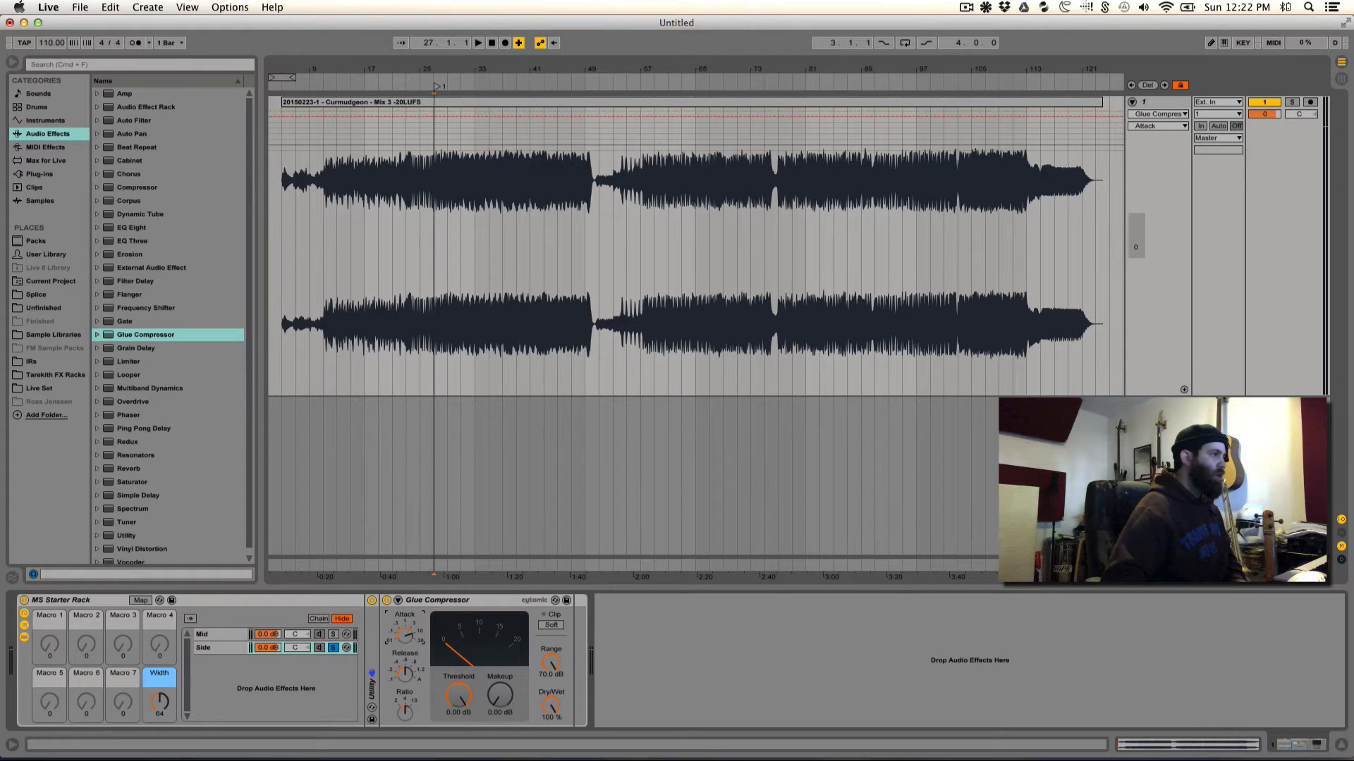
click(406, 673)
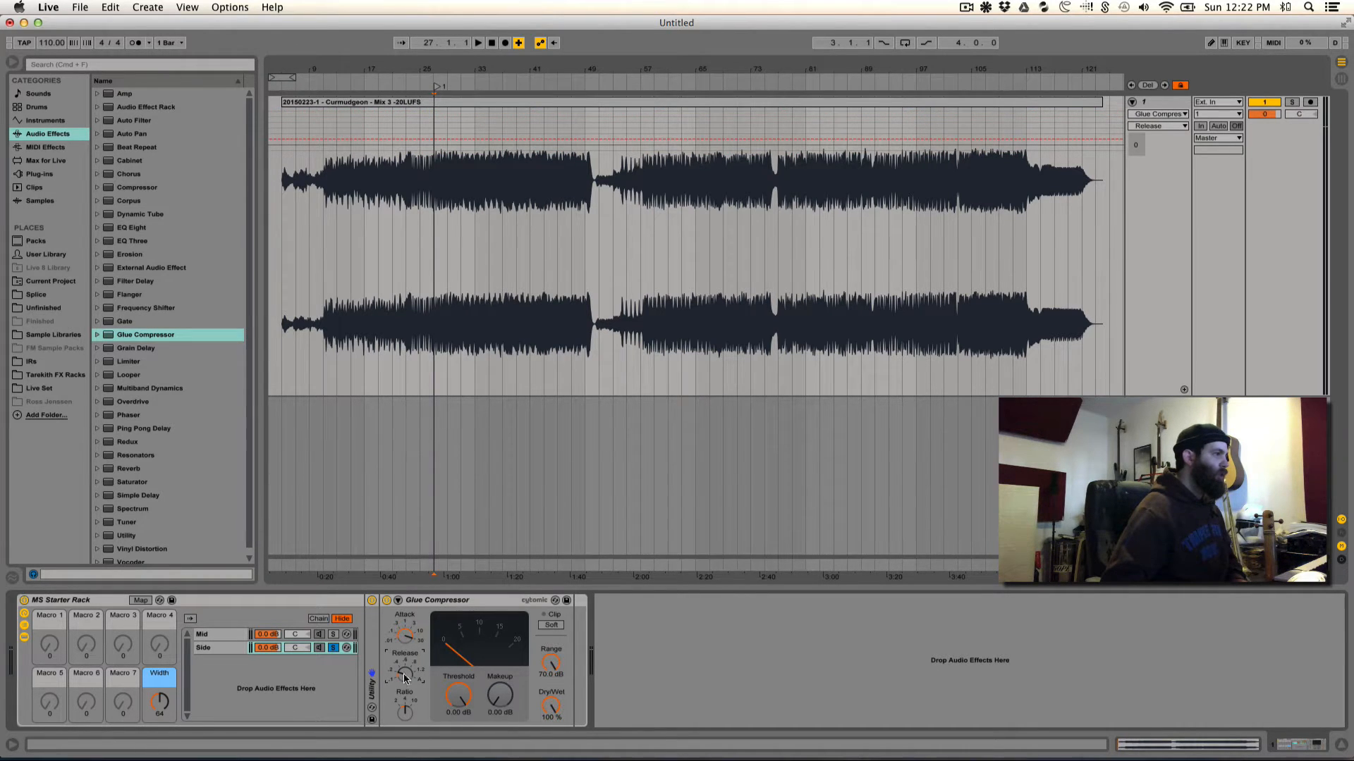
click(406, 711)
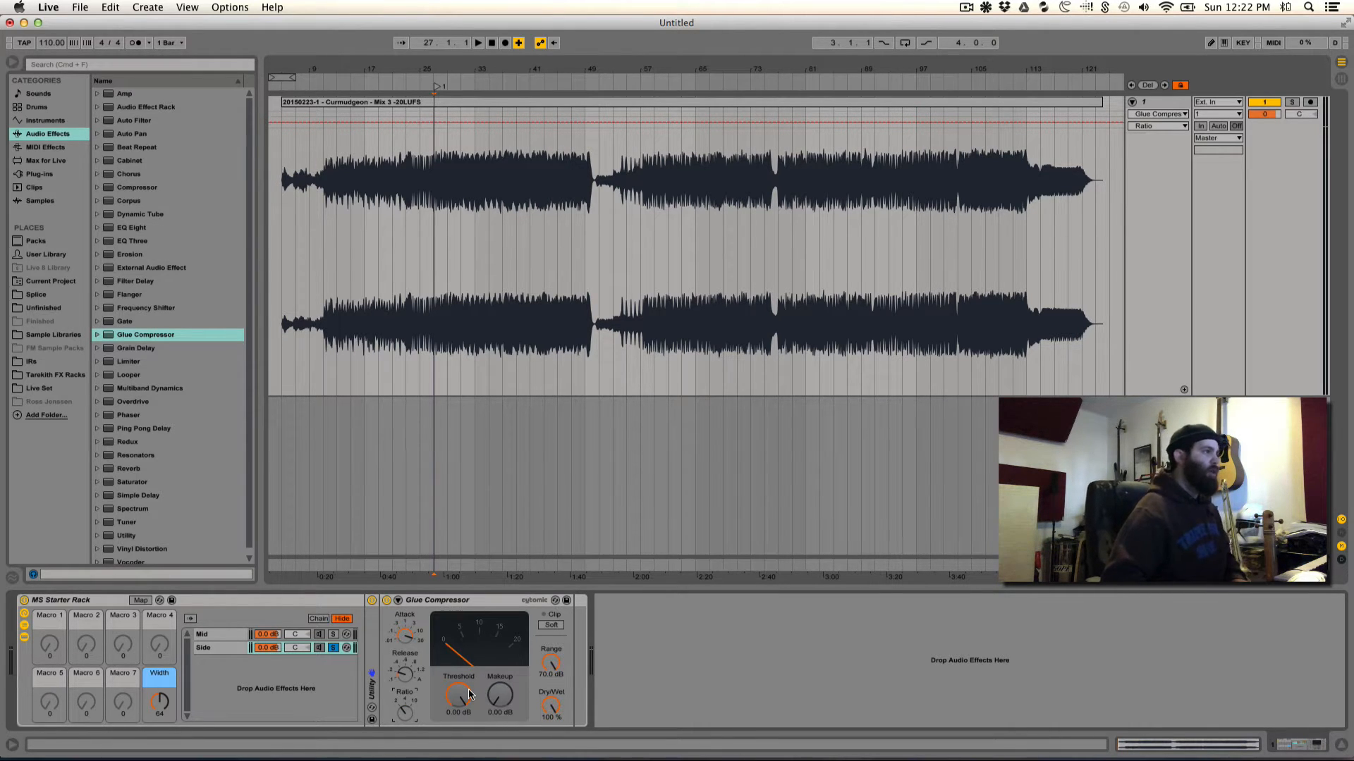
Step: Play the soloed Side chain, refine the compressor's release and attack, and set its threshold to -23.2 dB
key(space)
drag(469, 695, 469, 760)
click(408, 678)
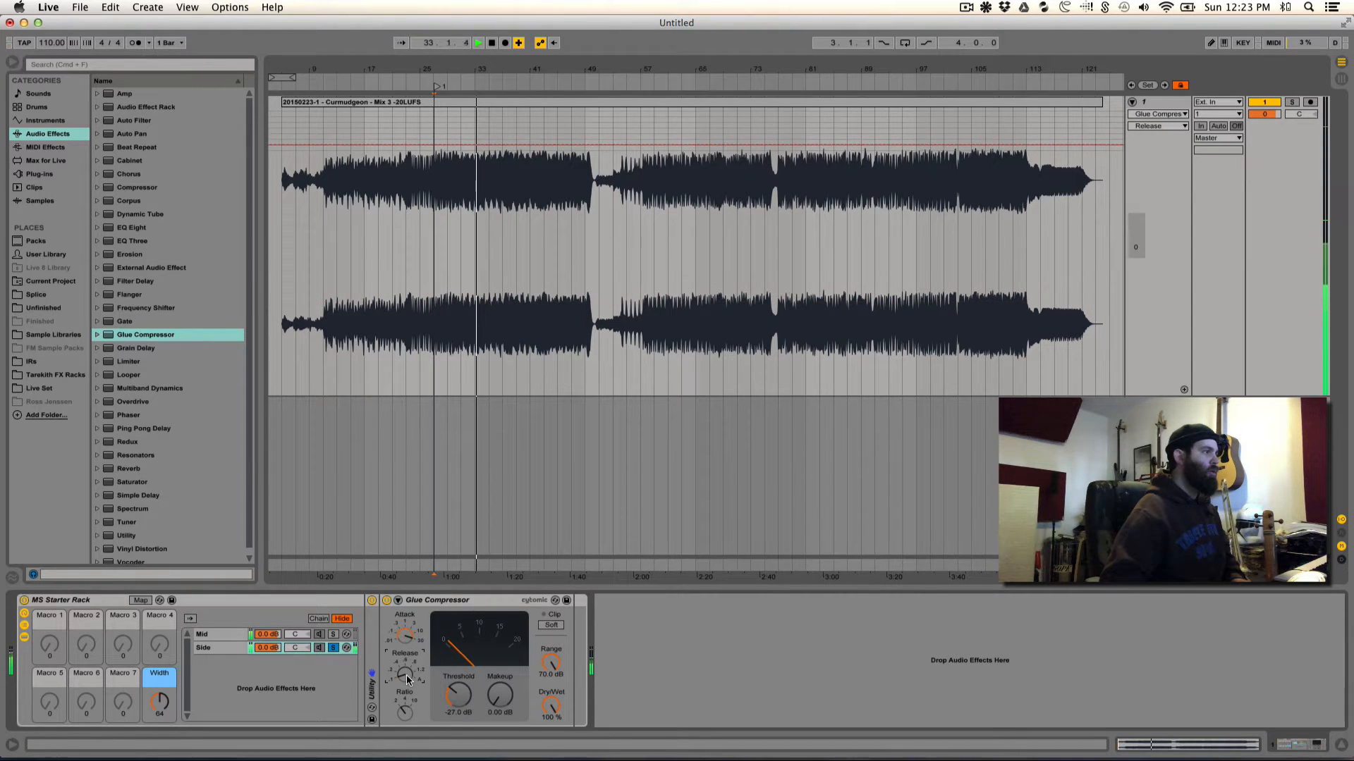
click(405, 636)
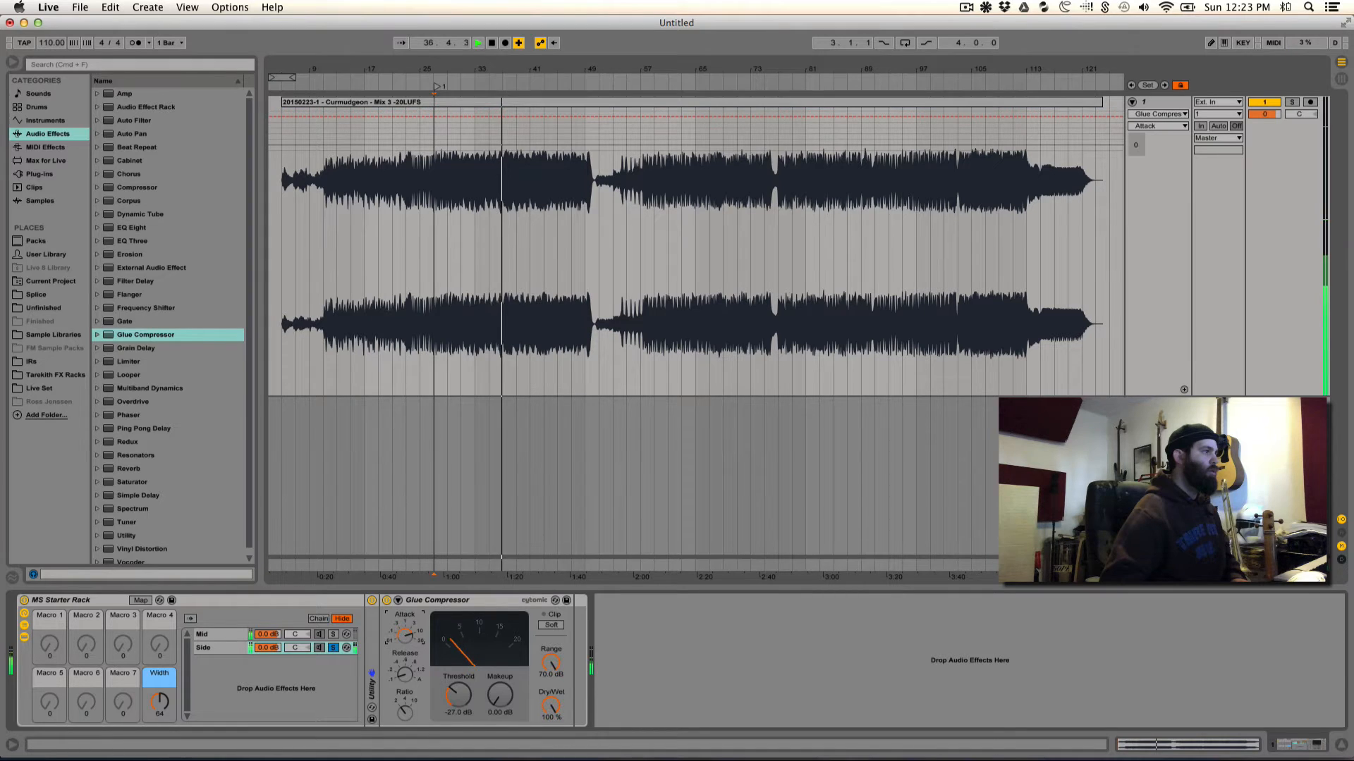
mouse_move(456, 696)
mouse_down()
mouse_move(457, 682)
mouse_move(465, 698)
mouse_up()
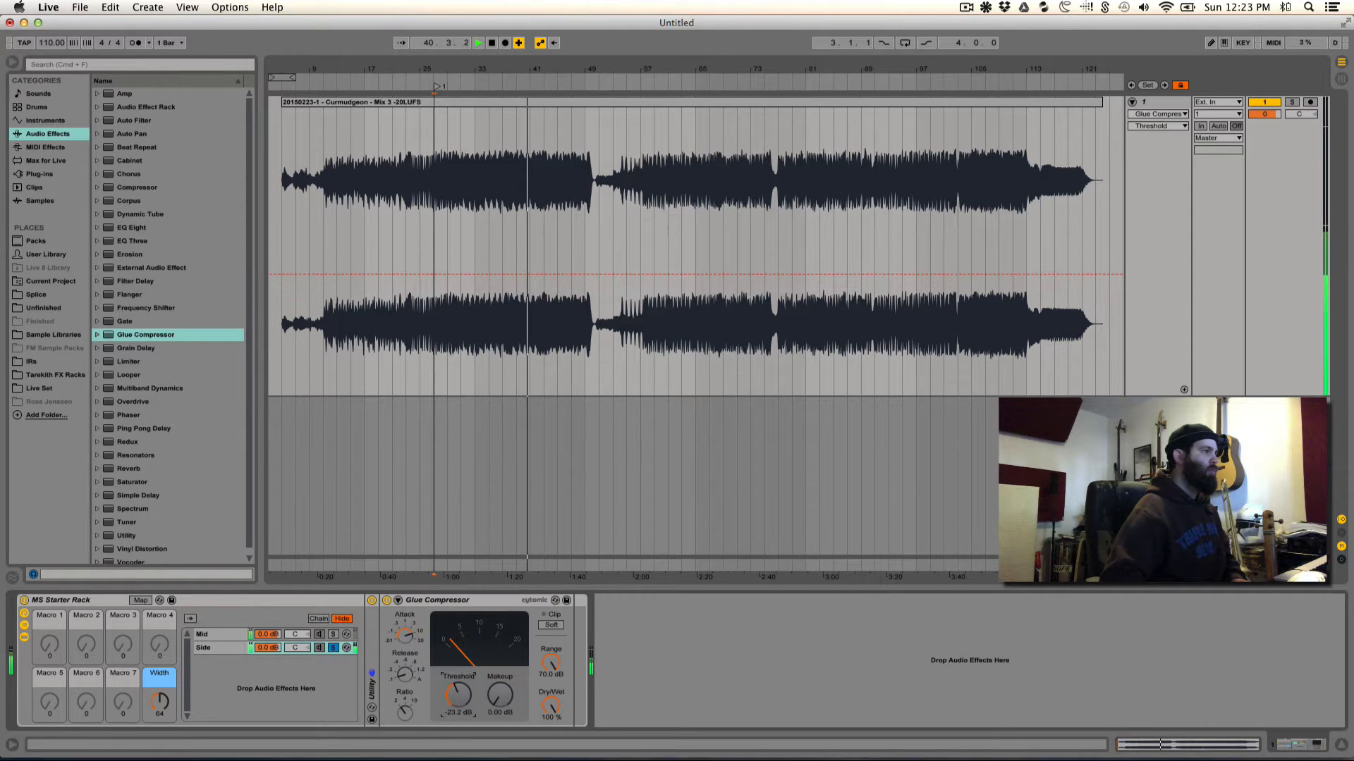
Step: Compare the Side signal with the compressor bypassed and active, and set its makeup gain to 1.50 dB
click(387, 601)
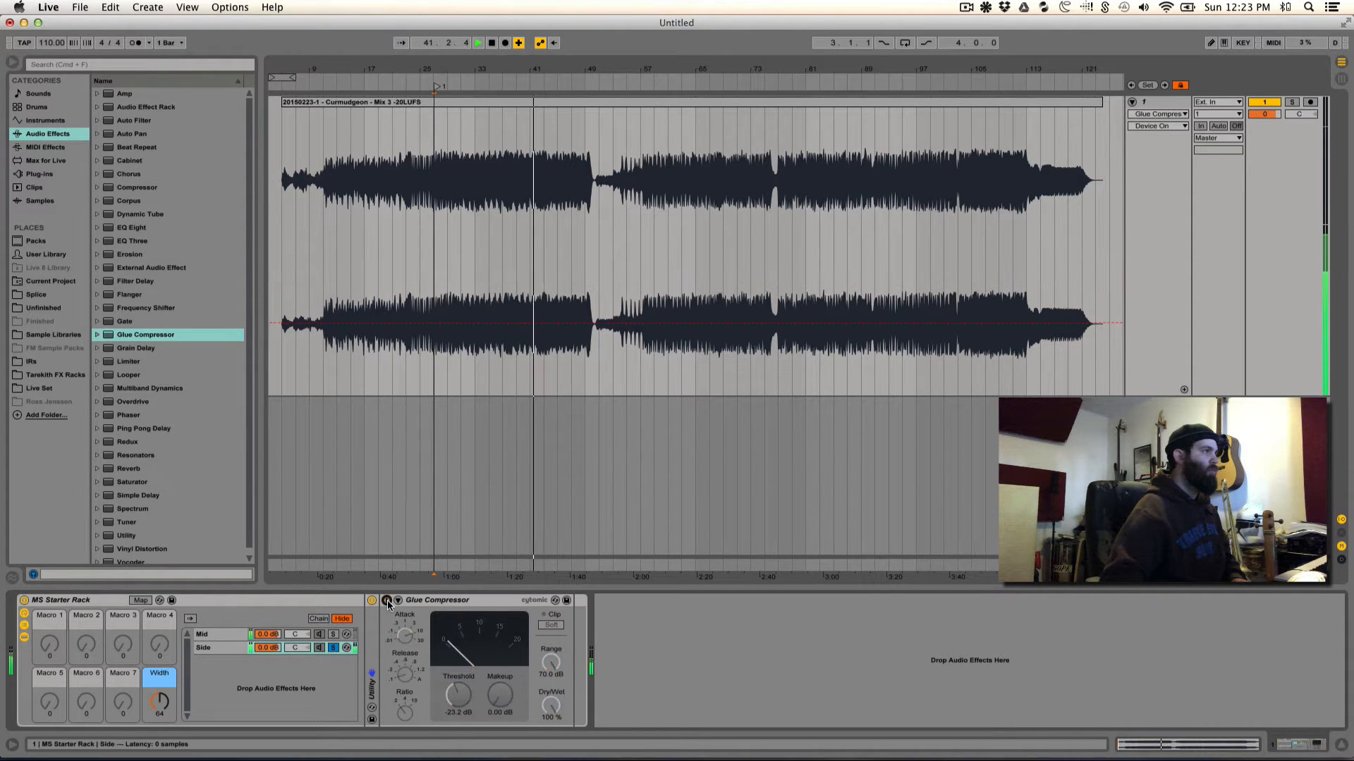
click(387, 601)
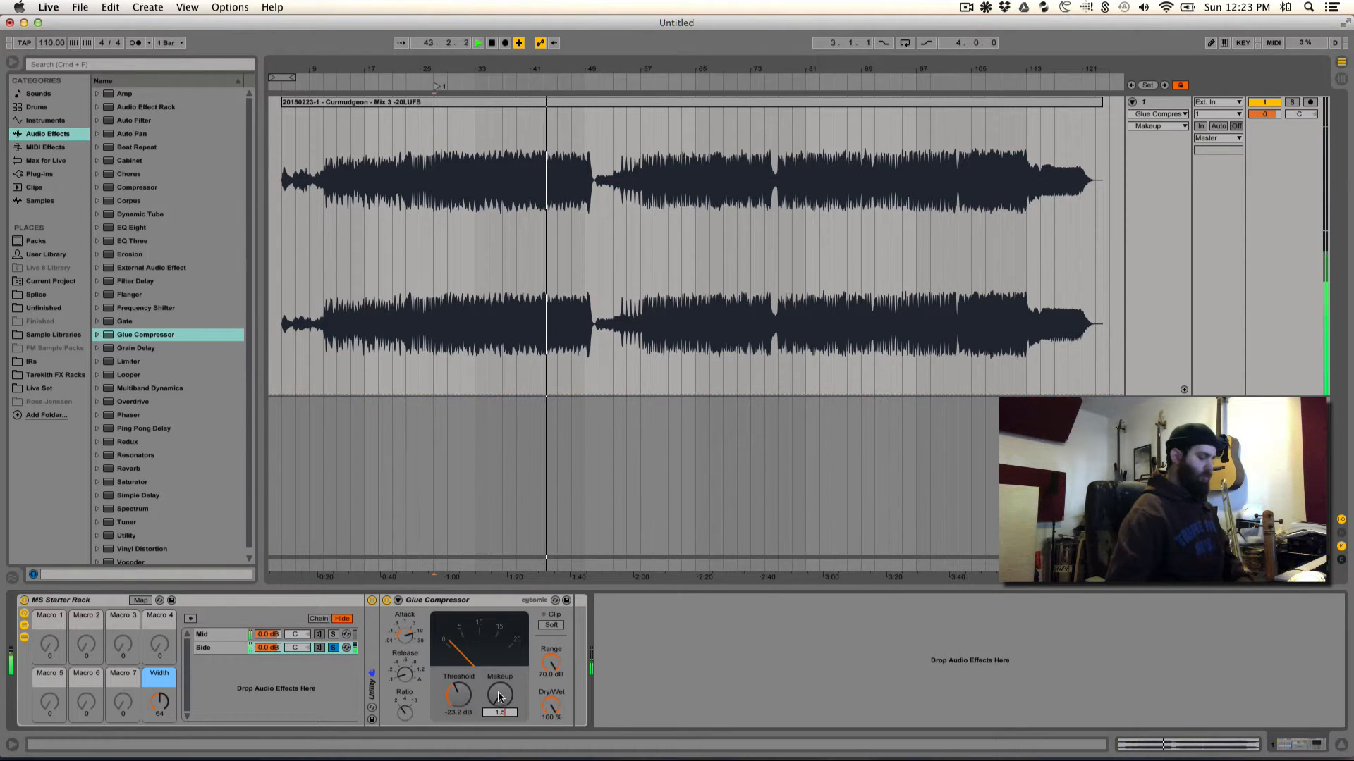
drag(499, 698, 499, 693)
Step: Replay the Side chain from the locator, comparing the sound with its Glue Compressor off and on, and stop playback
key(space)
key(space)
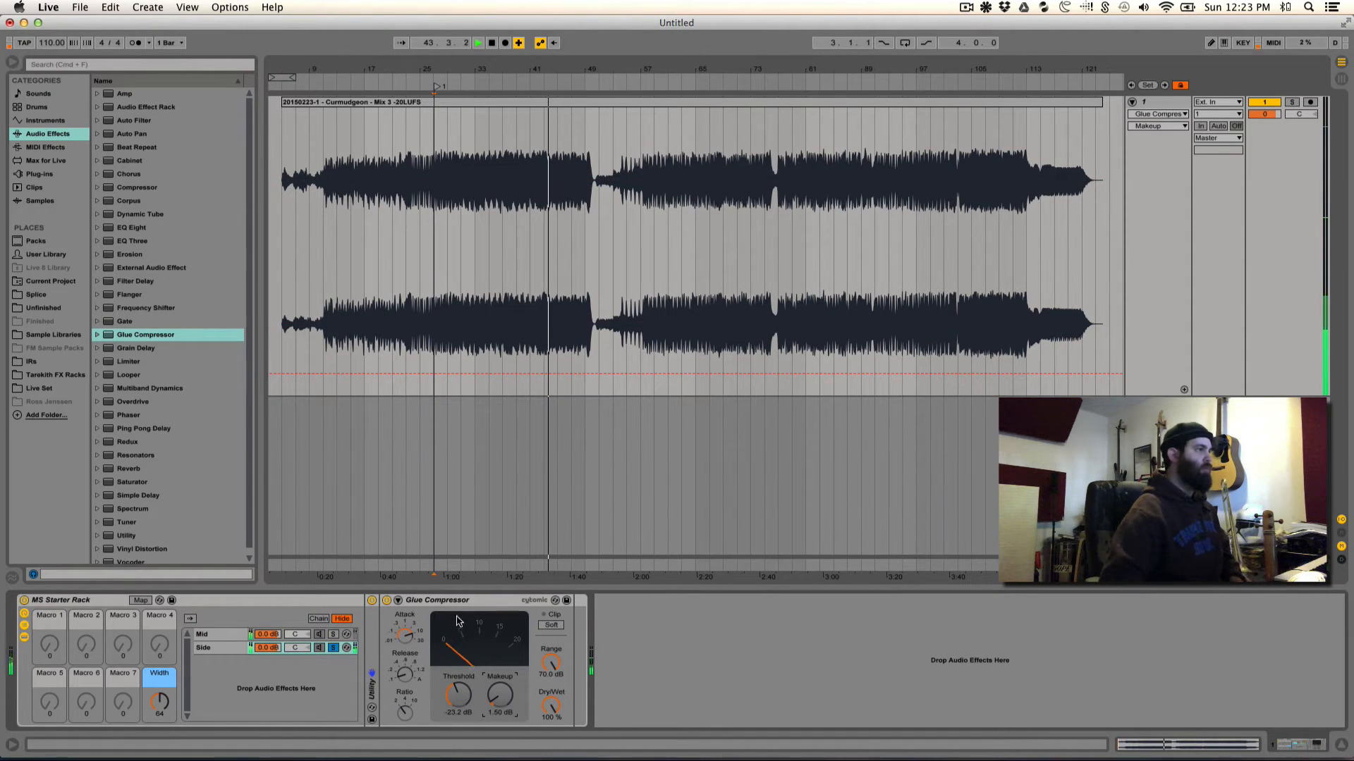
click(387, 600)
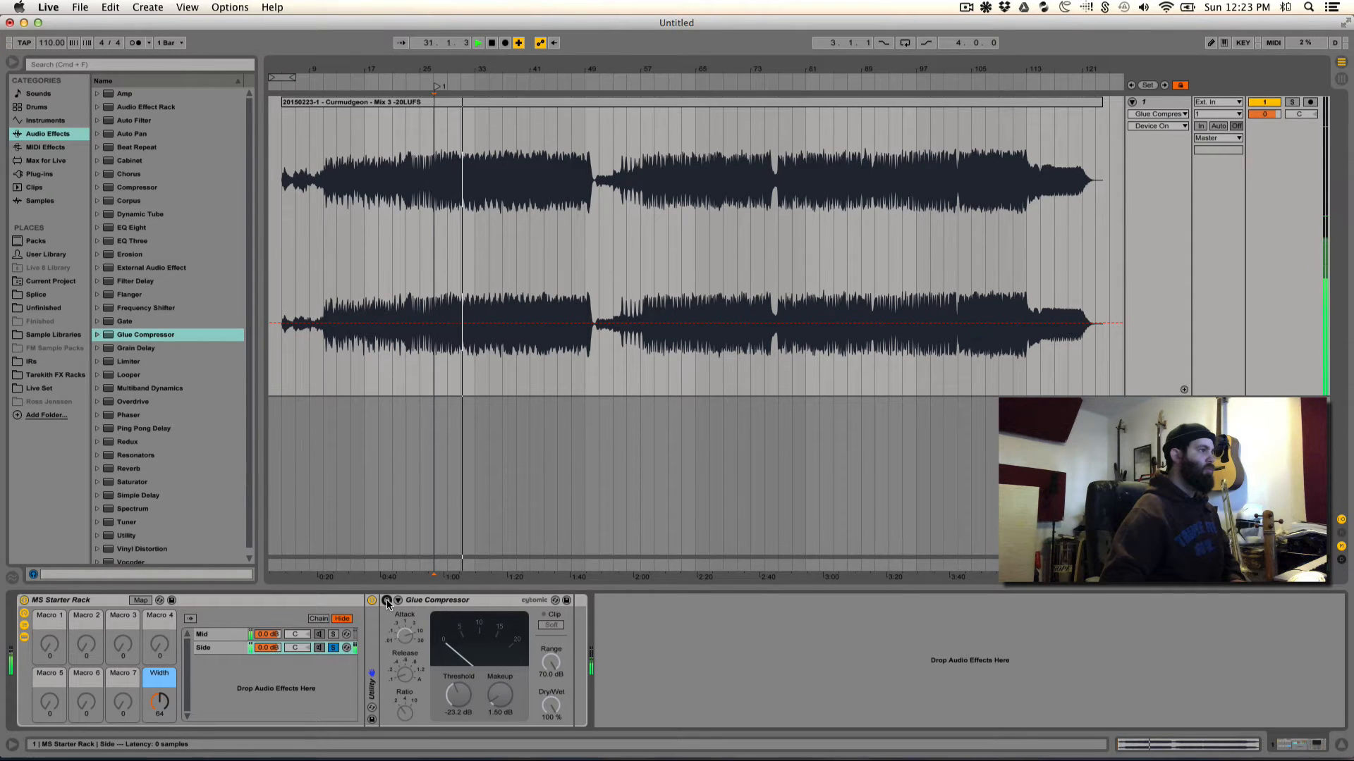
click(387, 601)
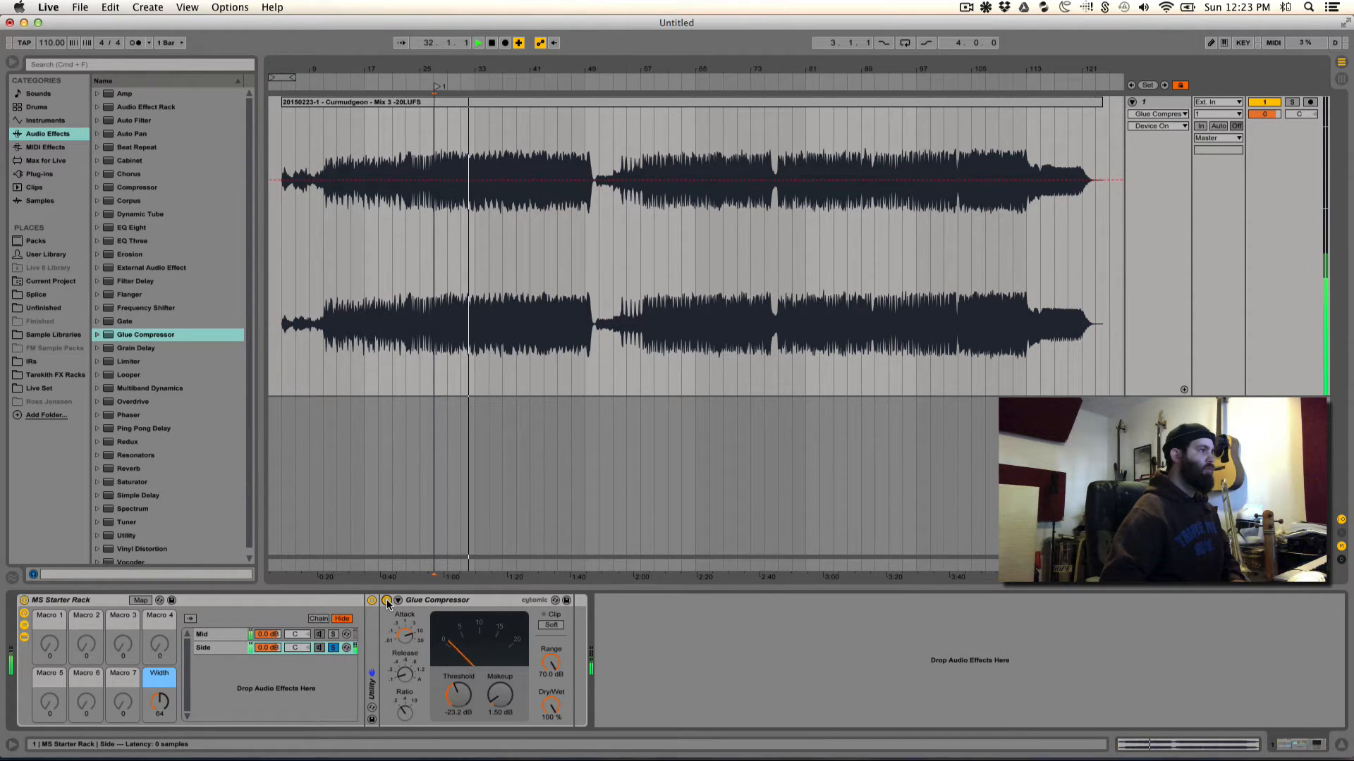
click(387, 601)
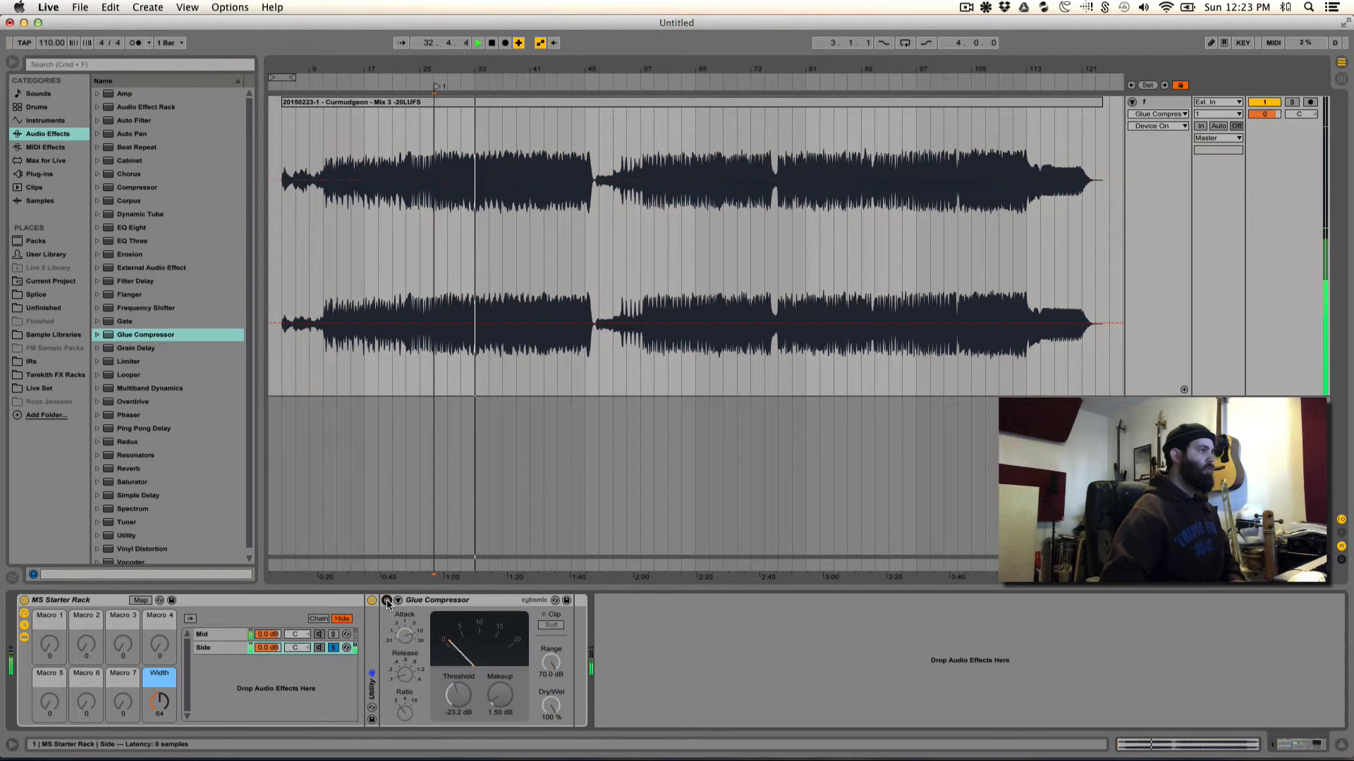
click(387, 601)
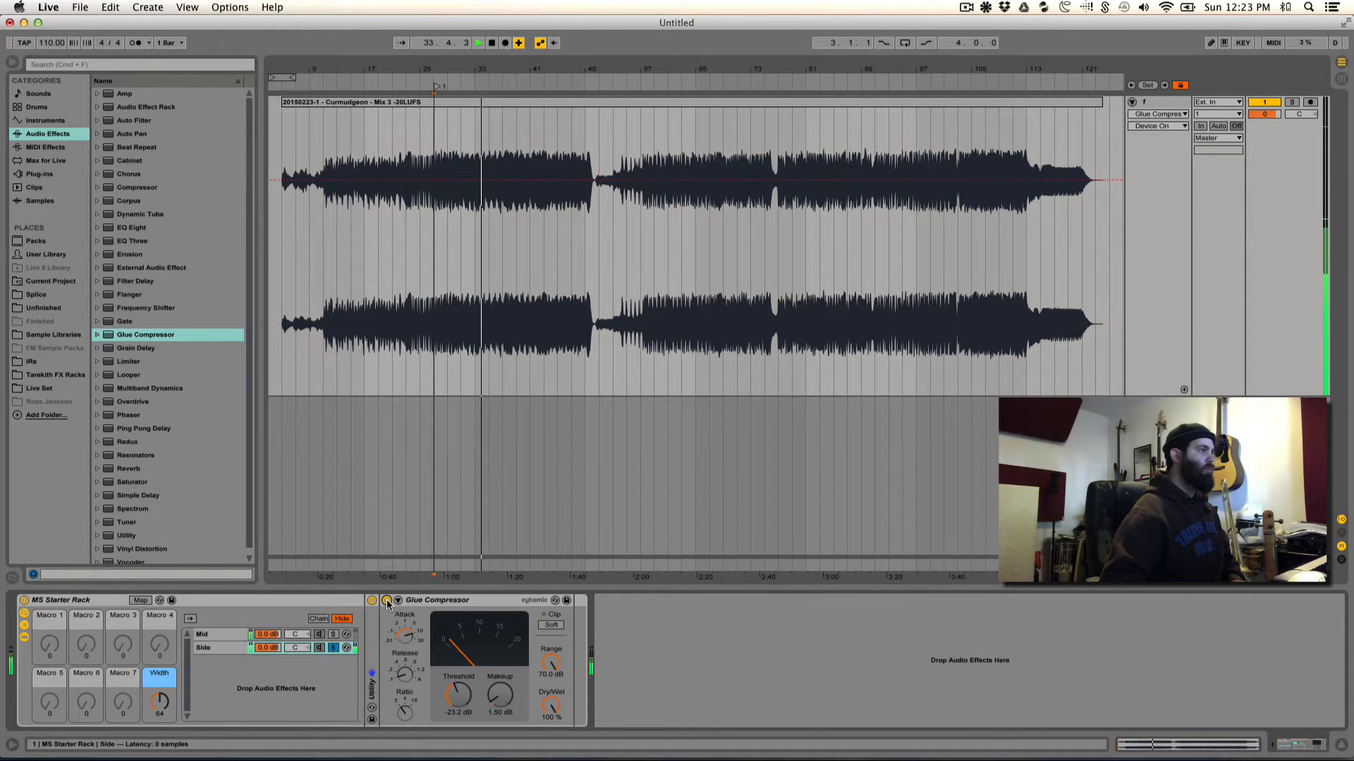
key(space)
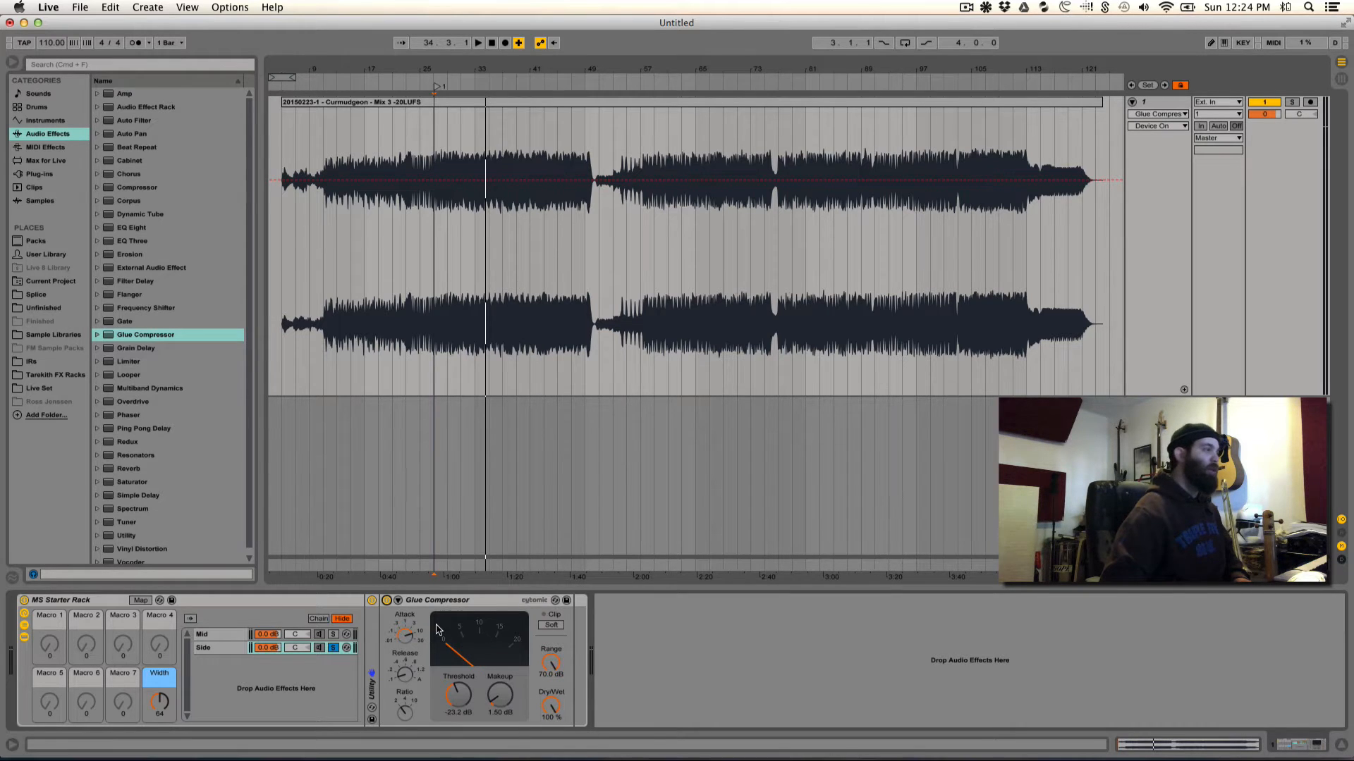
Step: Solo the Mid chain and, during playback, adjust its Glue Compressor's attack, release and ratio with the threshold at -12.1 dB
click(334, 635)
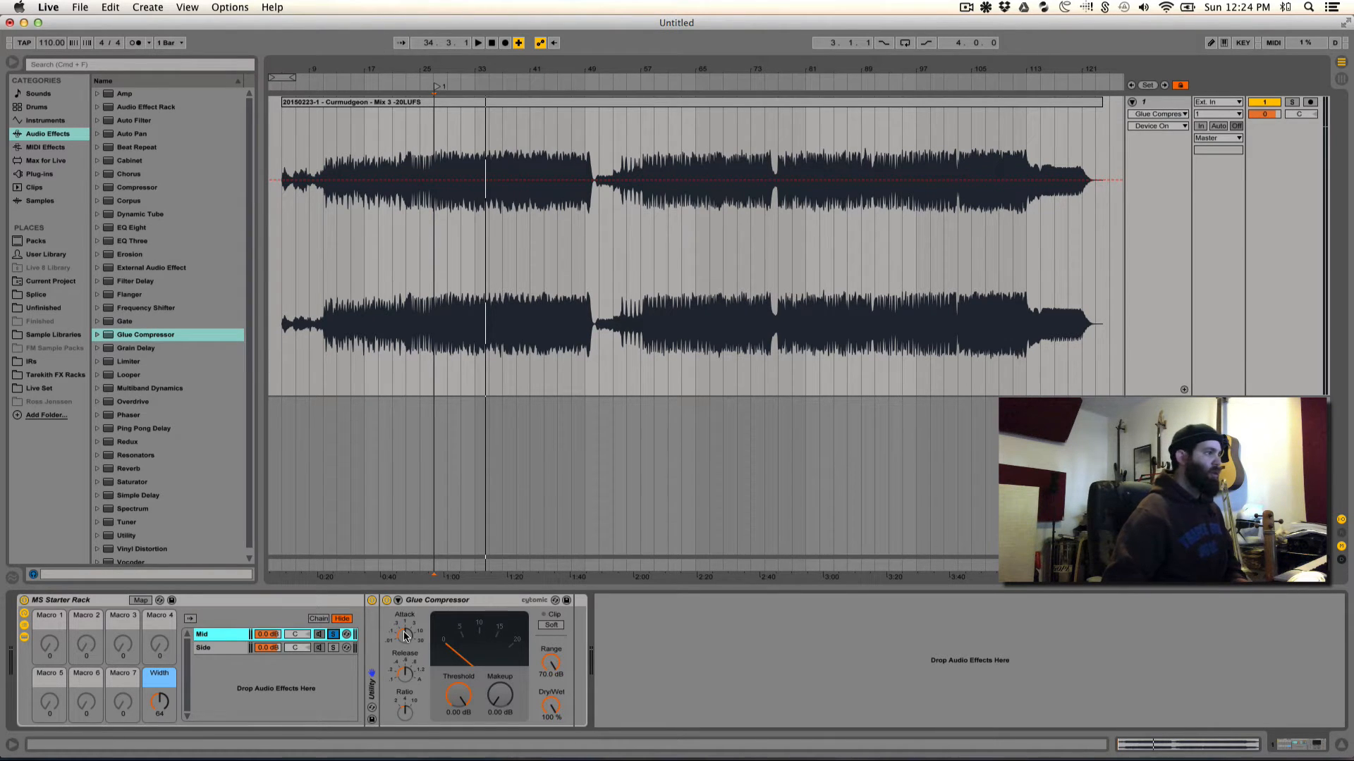
key(space)
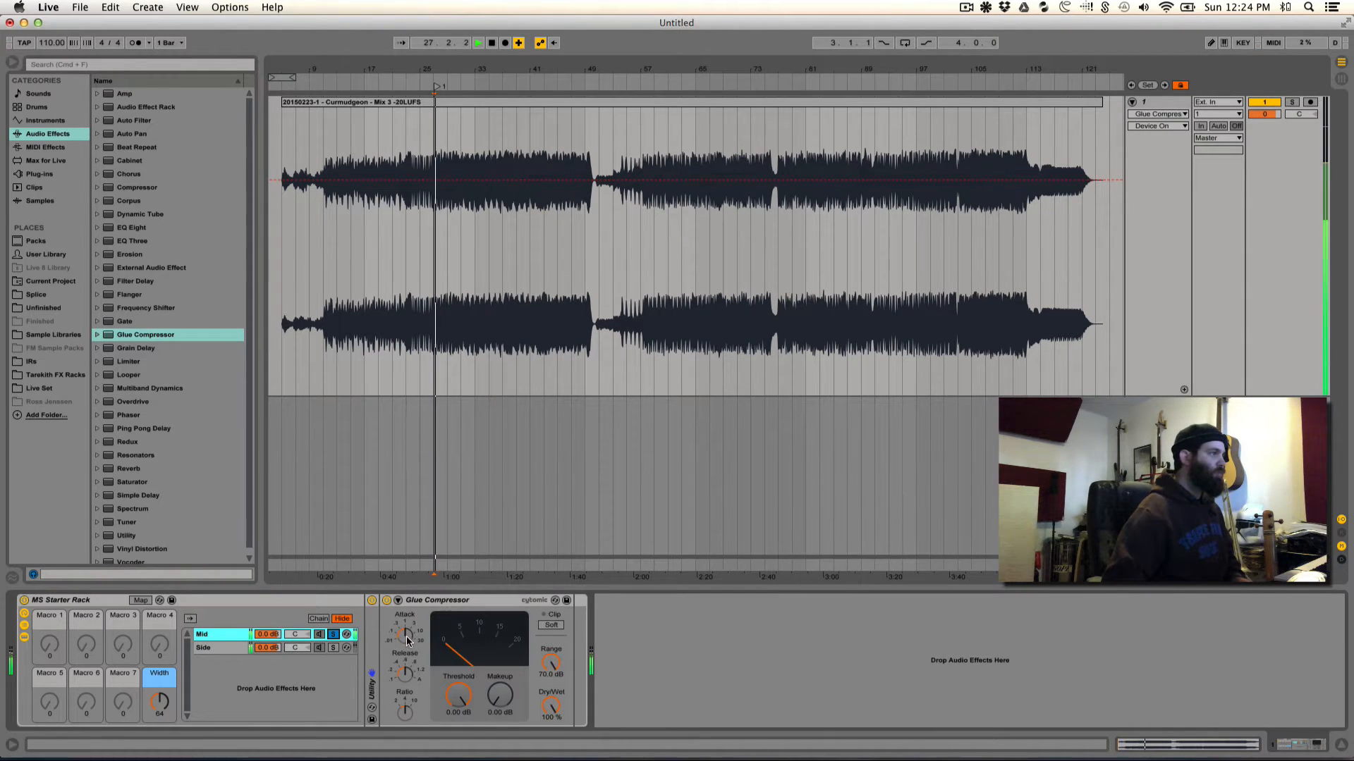
drag(406, 635, 406, 608)
click(405, 674)
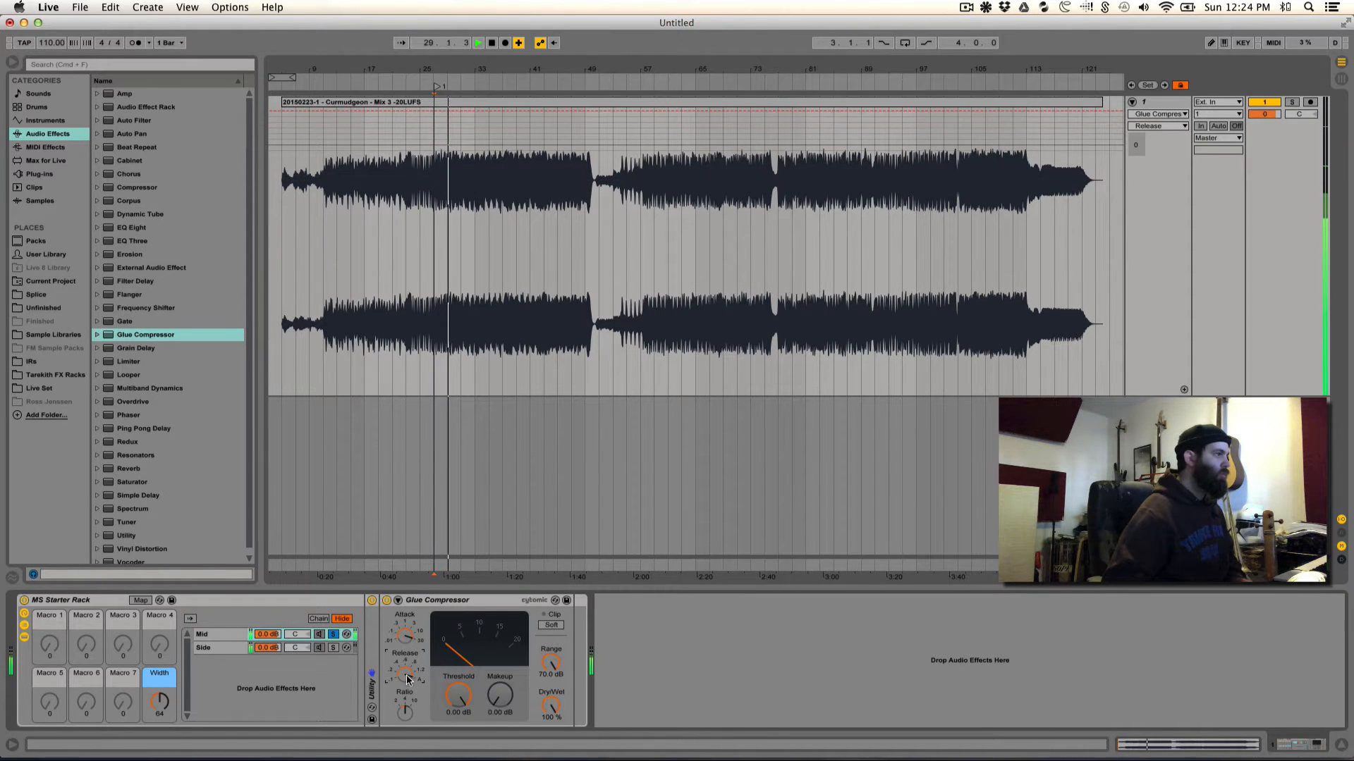
click(405, 711)
drag(458, 696, 459, 722)
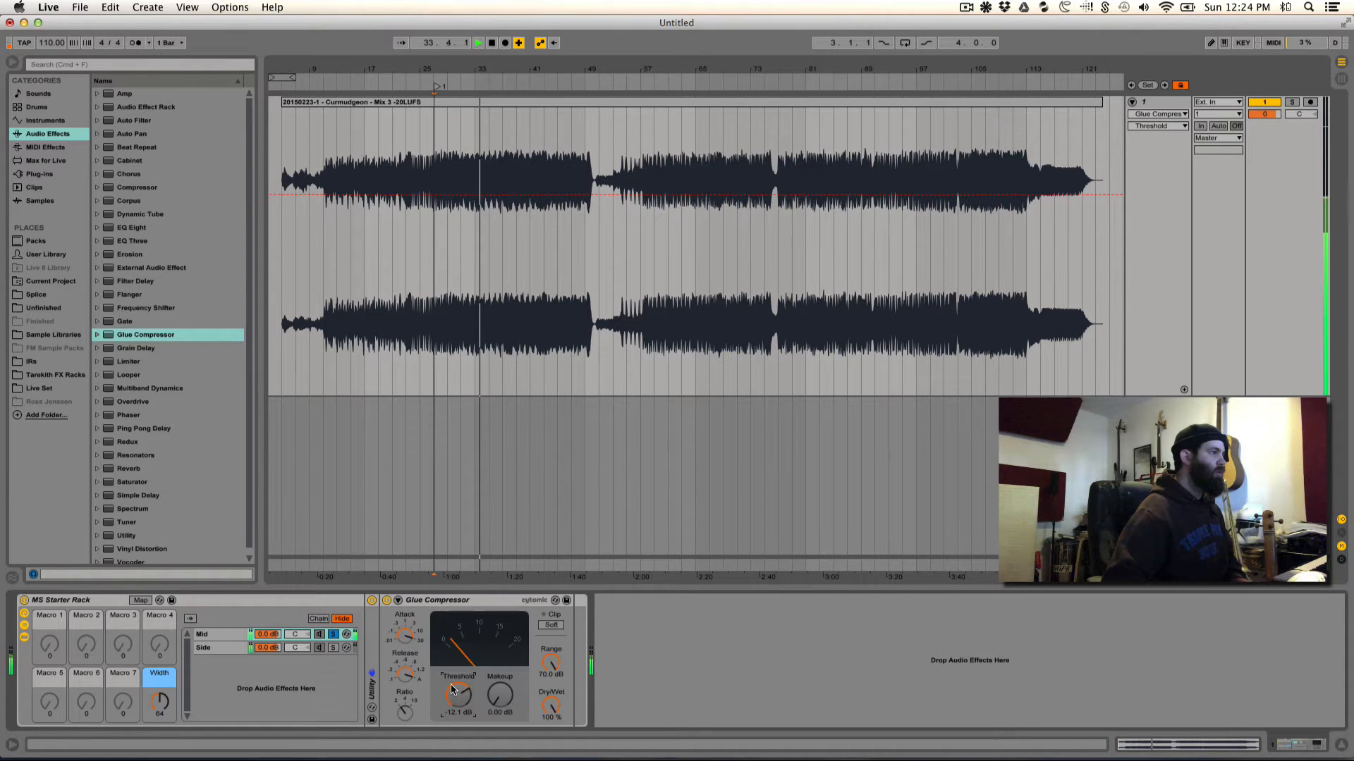
click(405, 674)
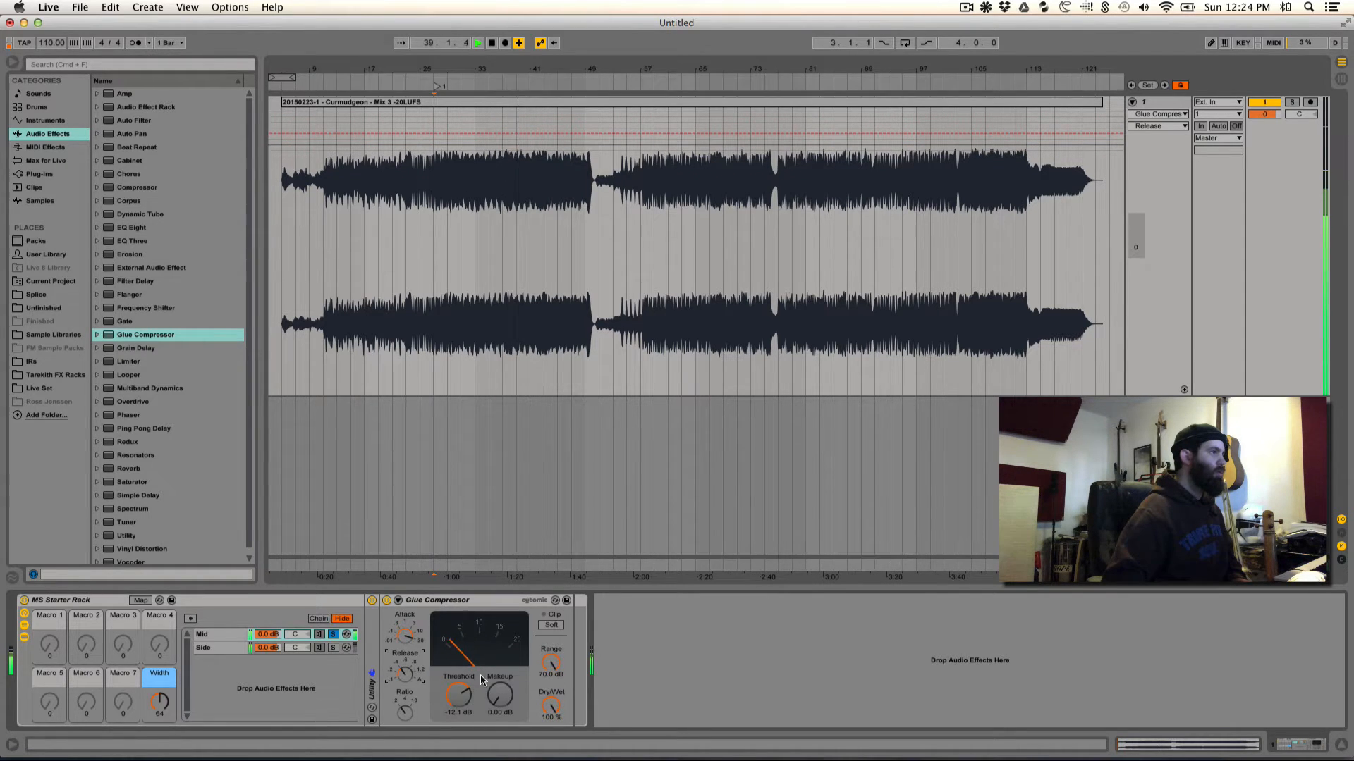
Step: Compare the Mid signal with the compressor bypassed and active, and set its makeup gain to 2.00 dB
click(387, 600)
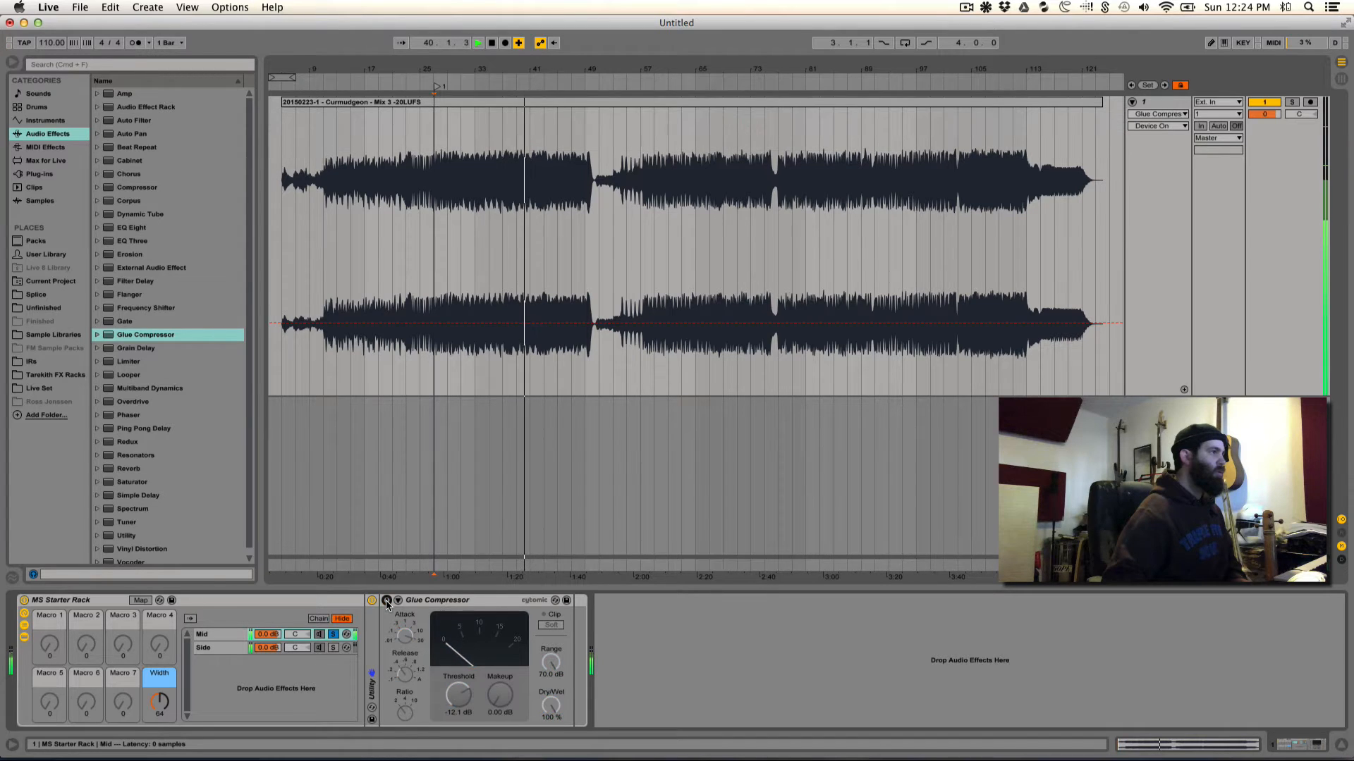
click(386, 600)
drag(506, 698, 509, 701)
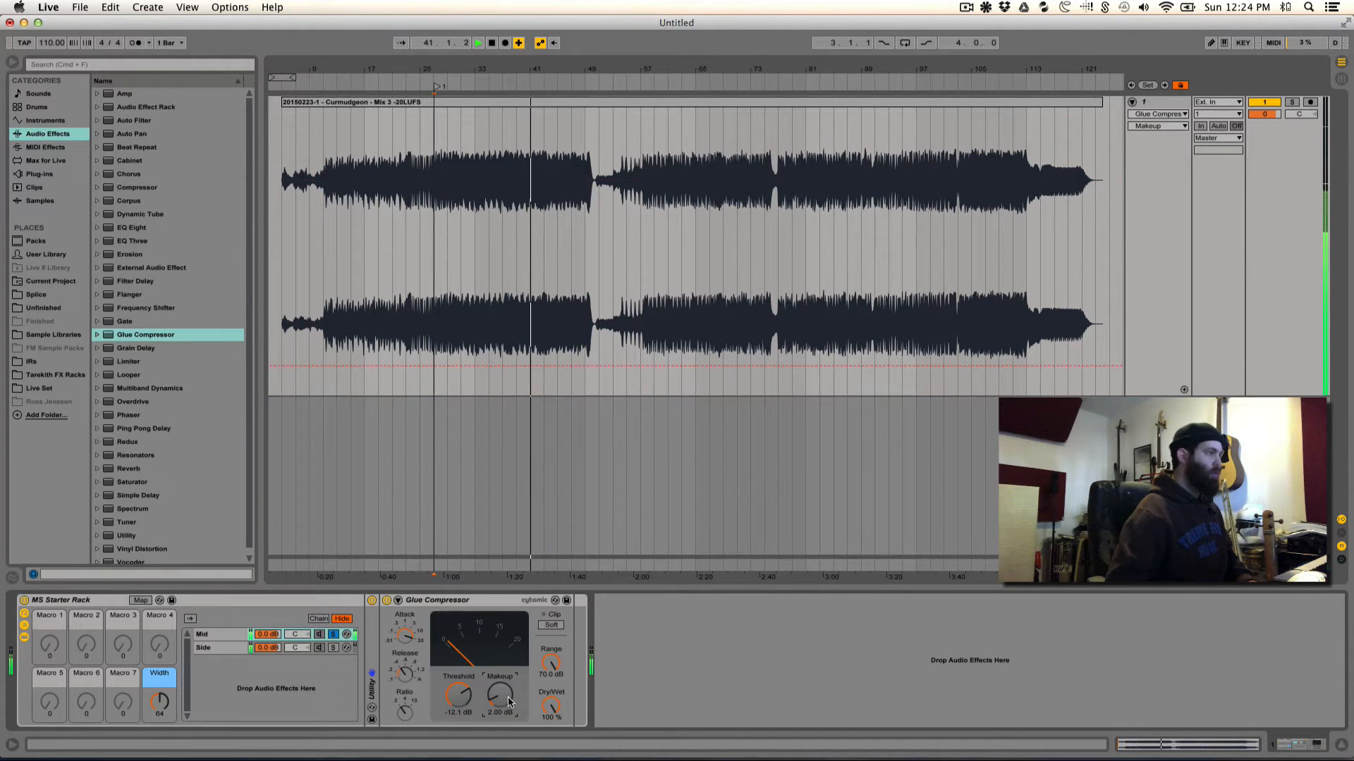
Step: Replay the Mid chain from the locator, comparing the sound with its Glue Compressor off and on
click(387, 600)
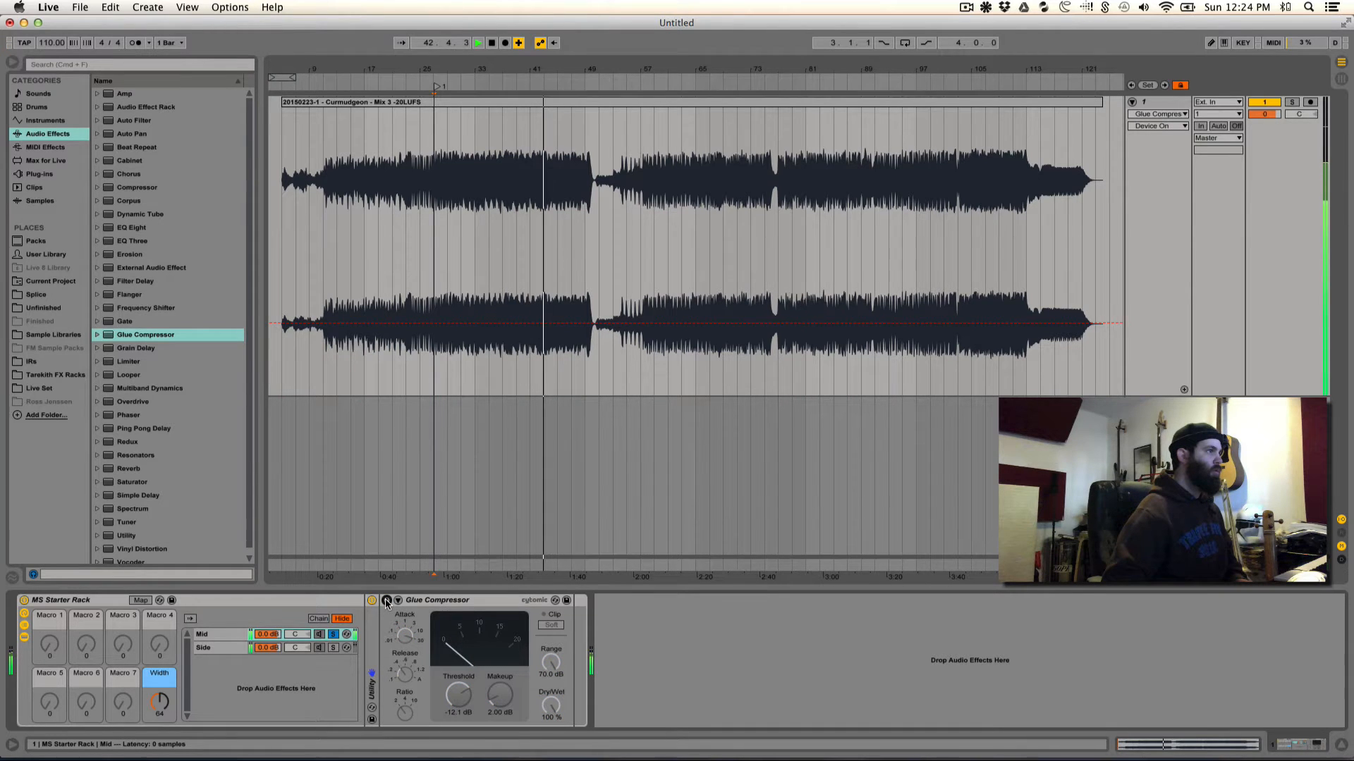
key(space)
key(space)
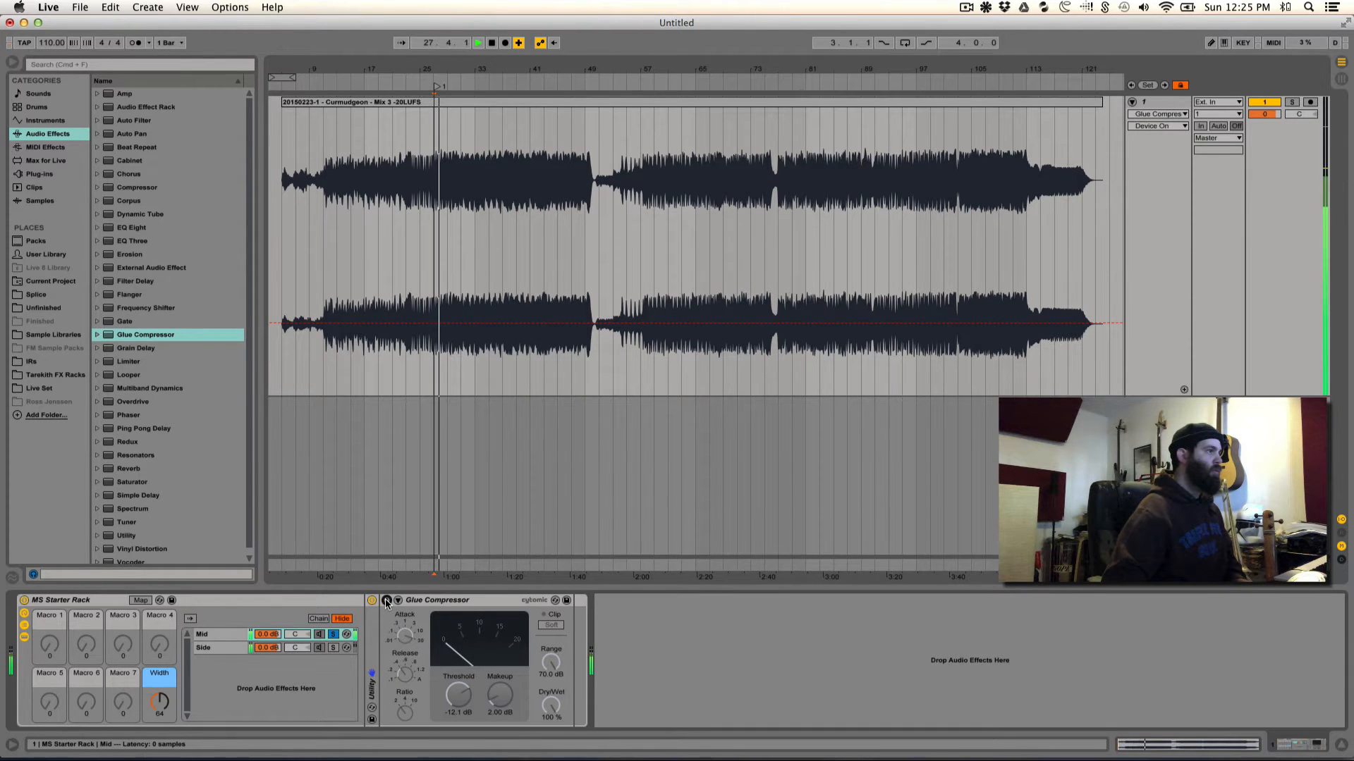
click(386, 600)
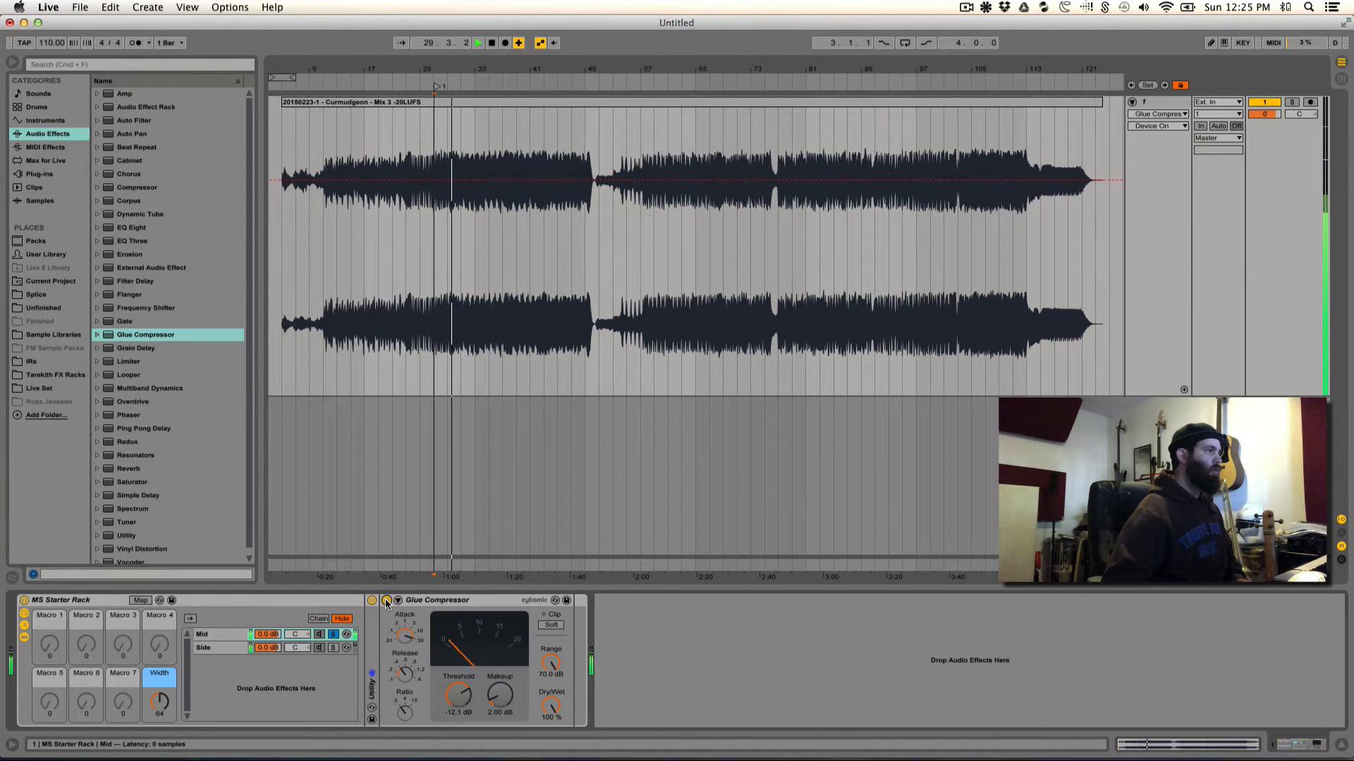
click(386, 600)
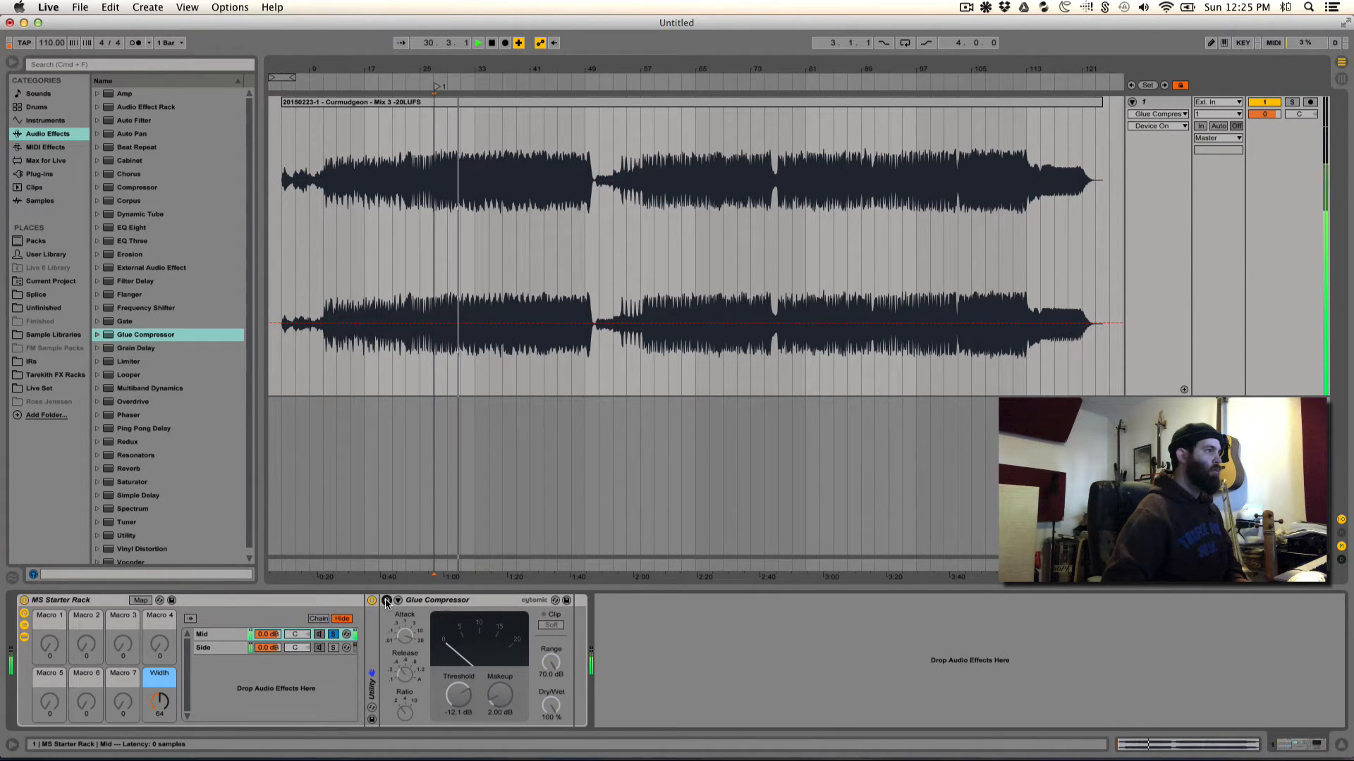
click(386, 600)
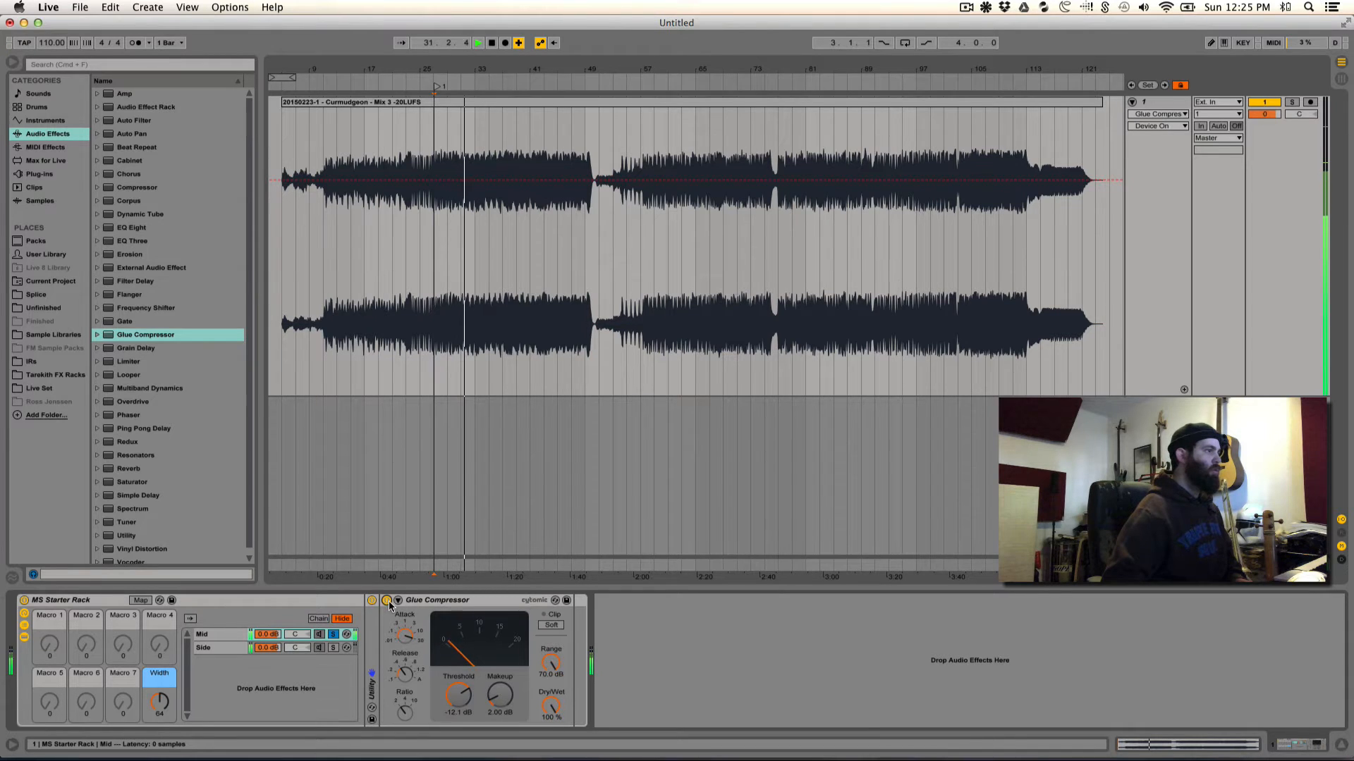
Step: Solo the Side chain and, during playback, raise its Glue Compressor's ratio and set the threshold to -31.1 dB
key(space)
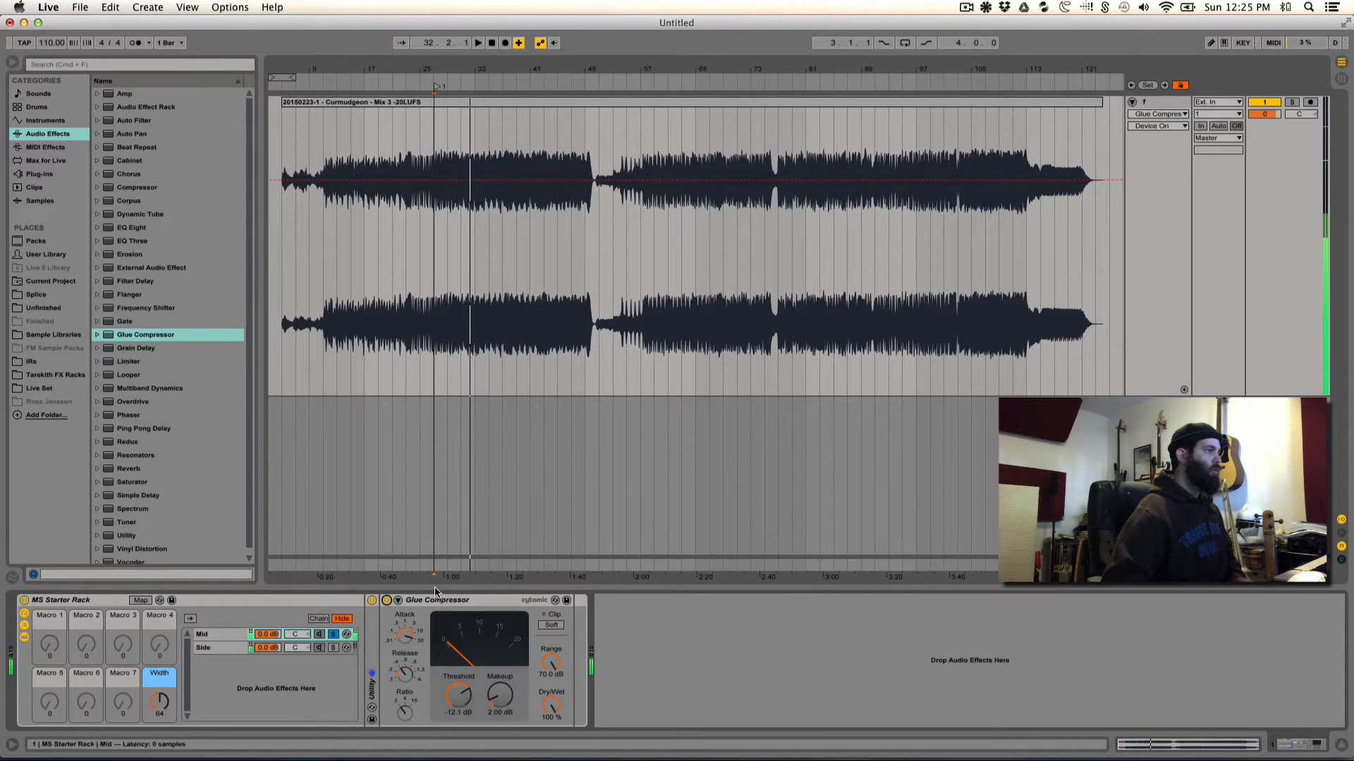
click(332, 634)
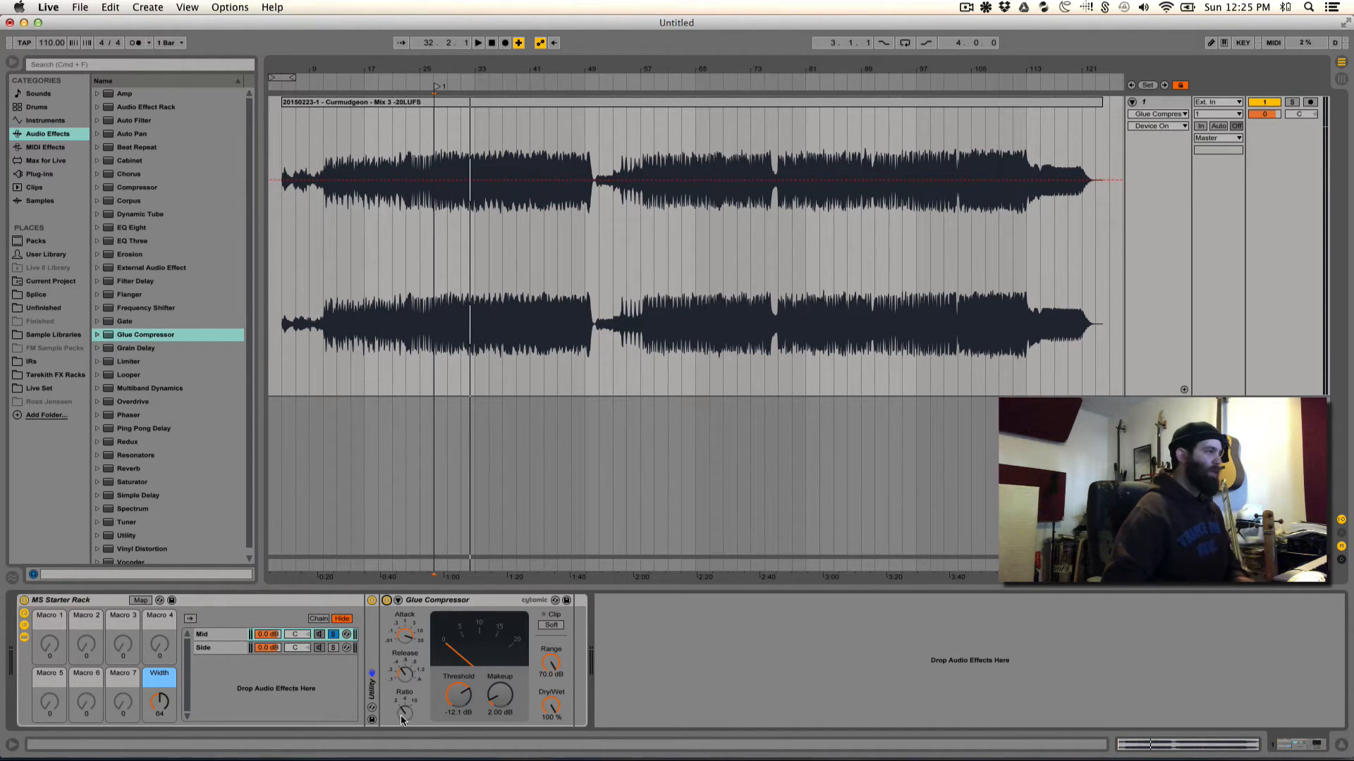
click(334, 648)
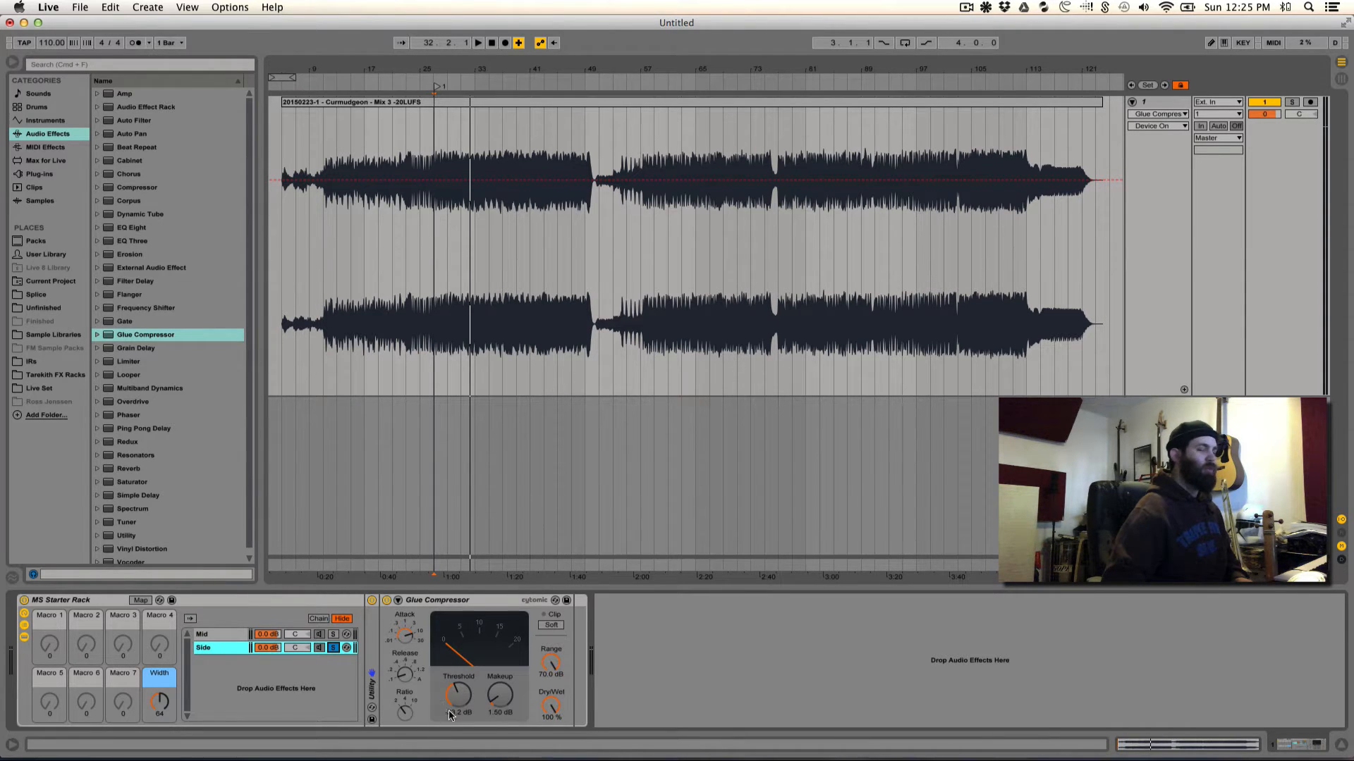
key(space)
click(404, 713)
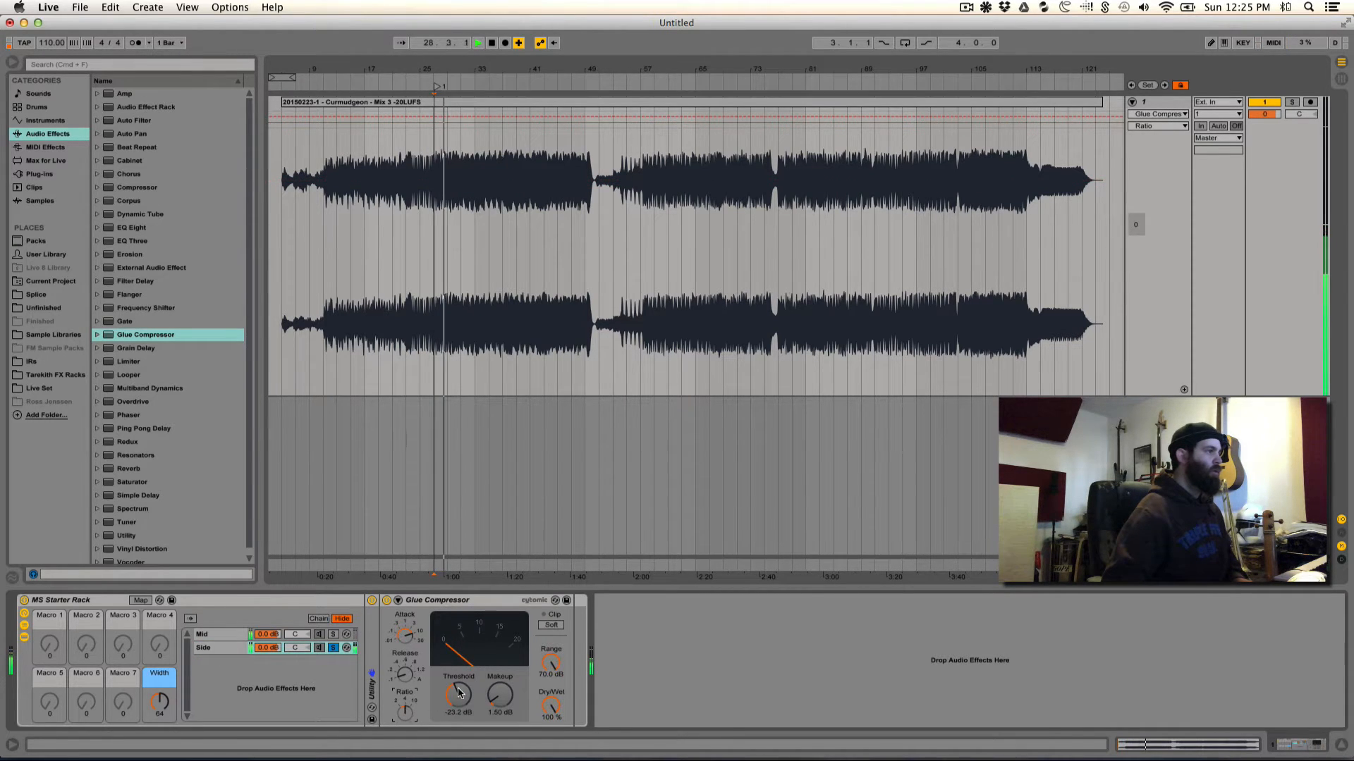
drag(459, 693, 459, 711)
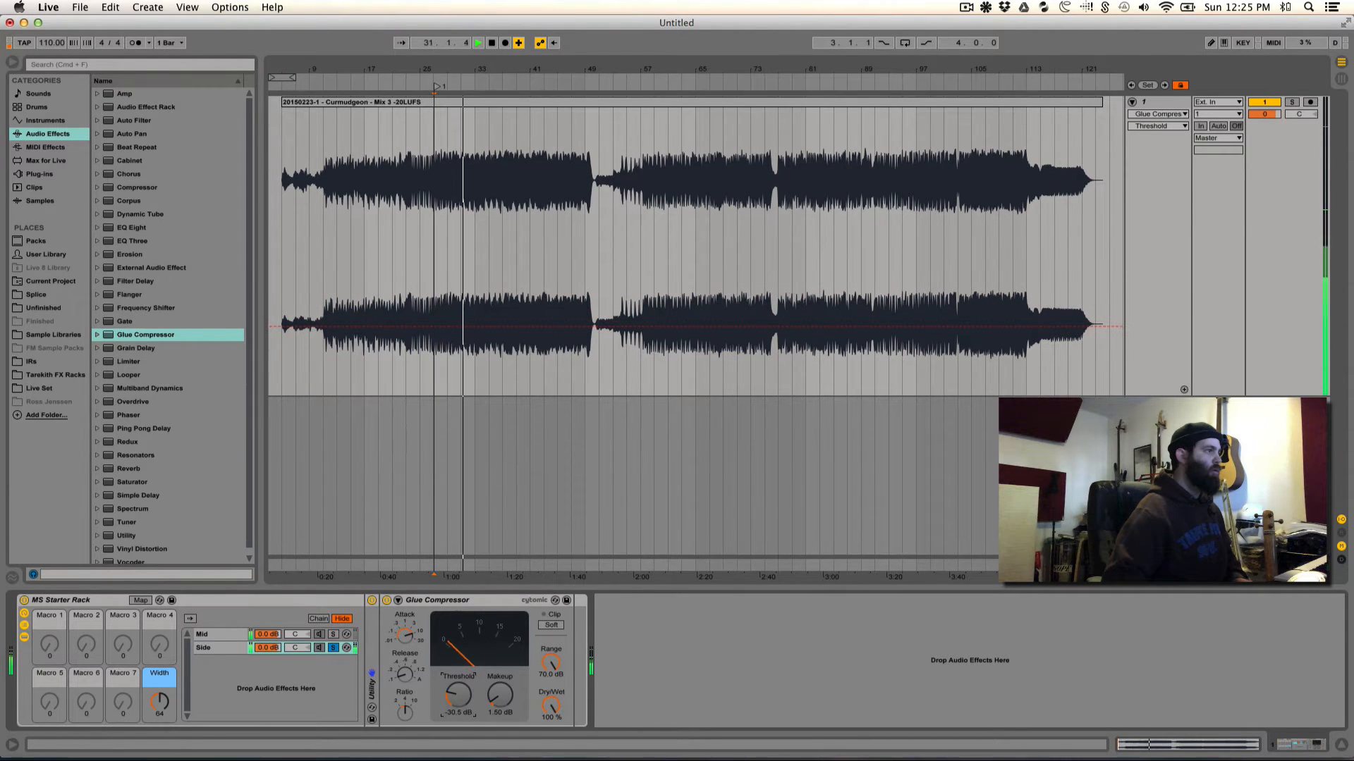
drag(458, 695, 458, 697)
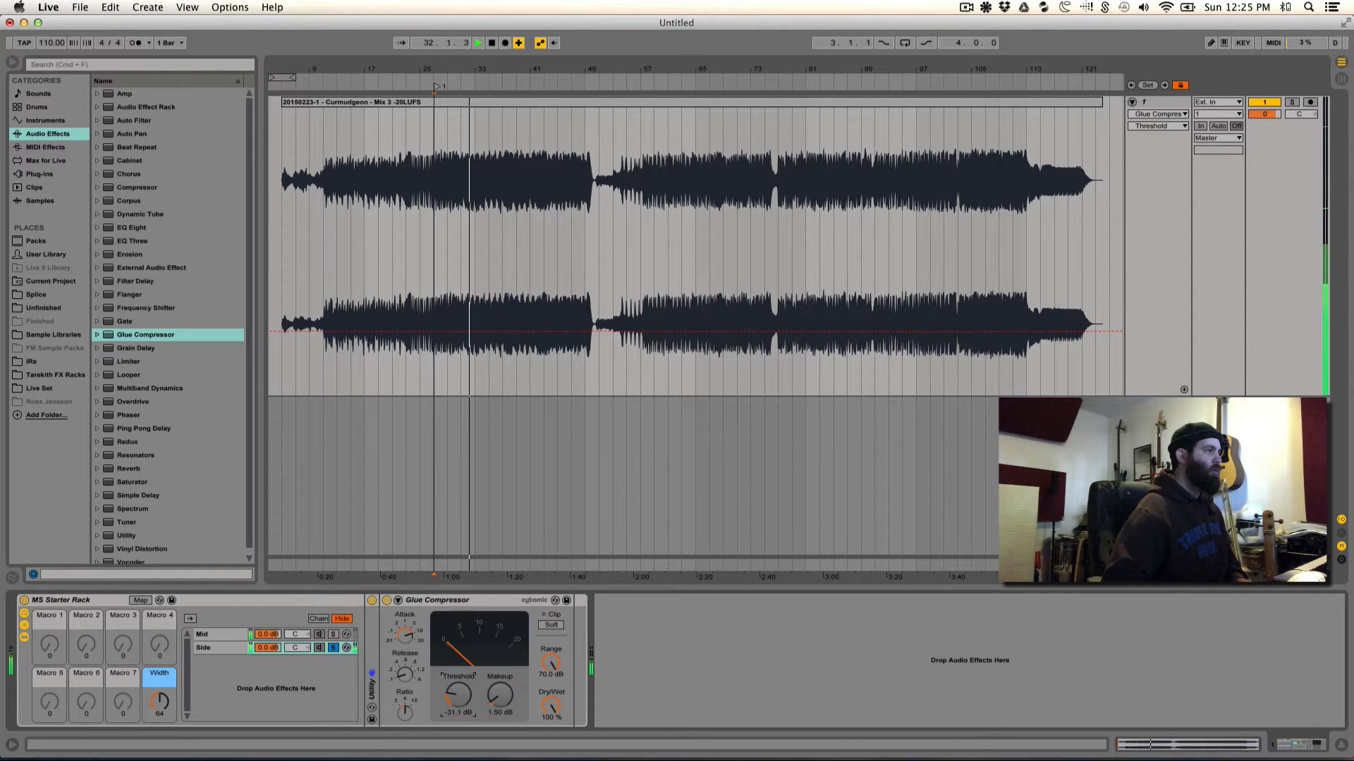
Step: Compare the Side signal with its Glue Compressor bypassed and active, and turn off the Side chain's solo
click(387, 602)
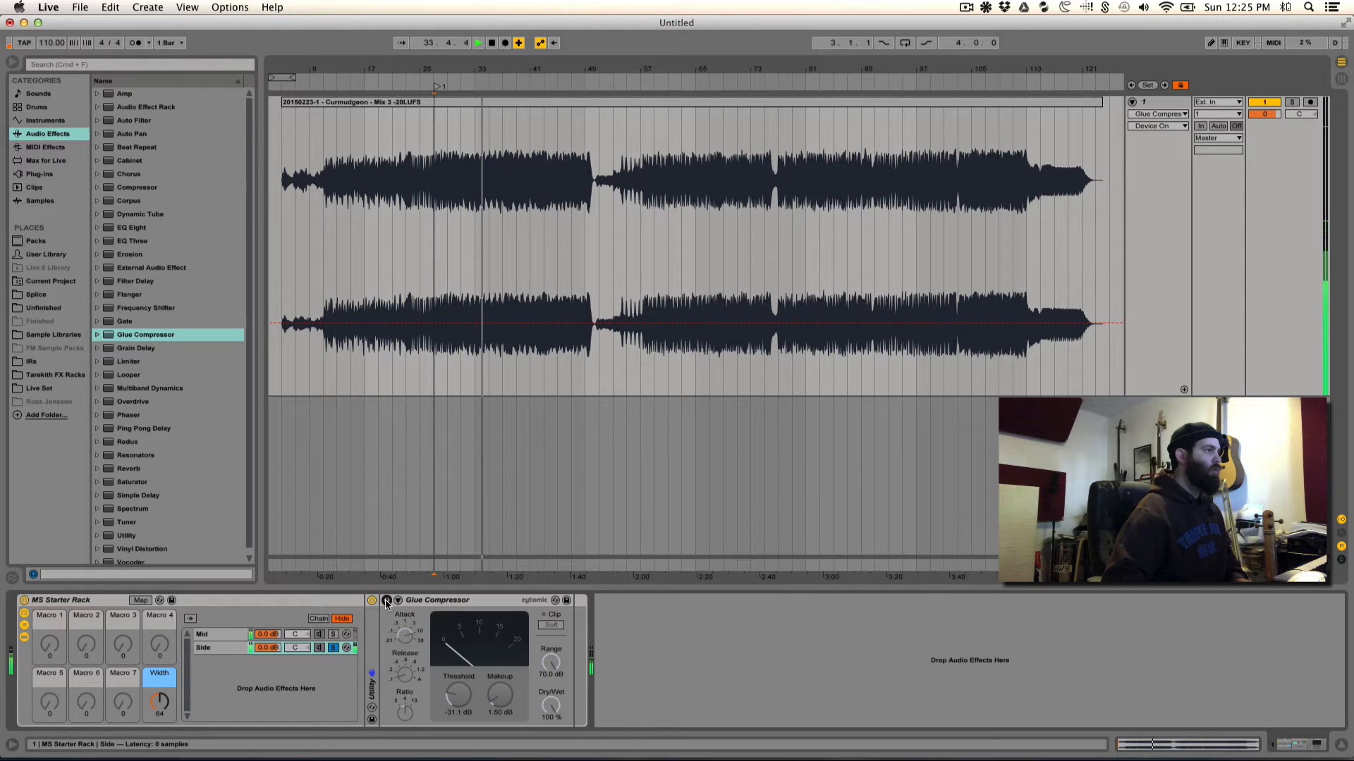
click(387, 602)
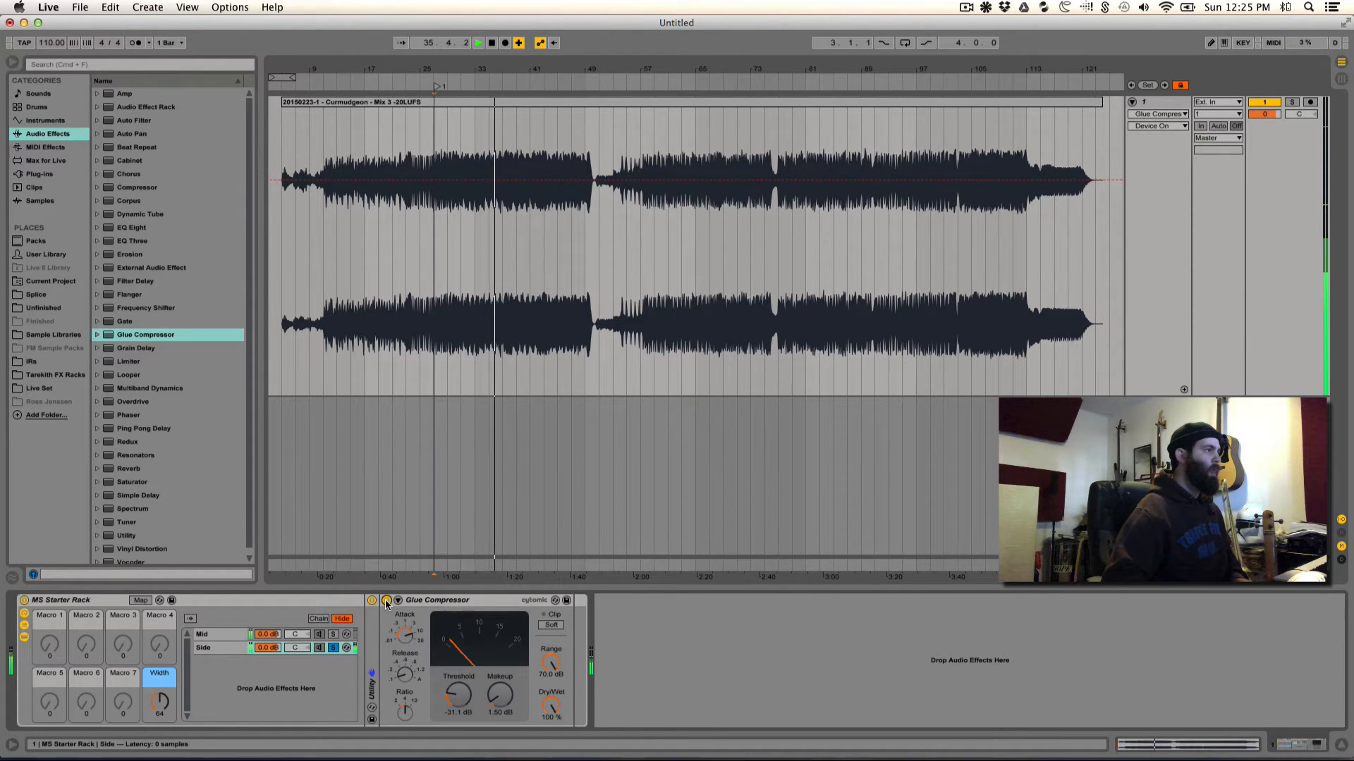
click(387, 601)
click(386, 601)
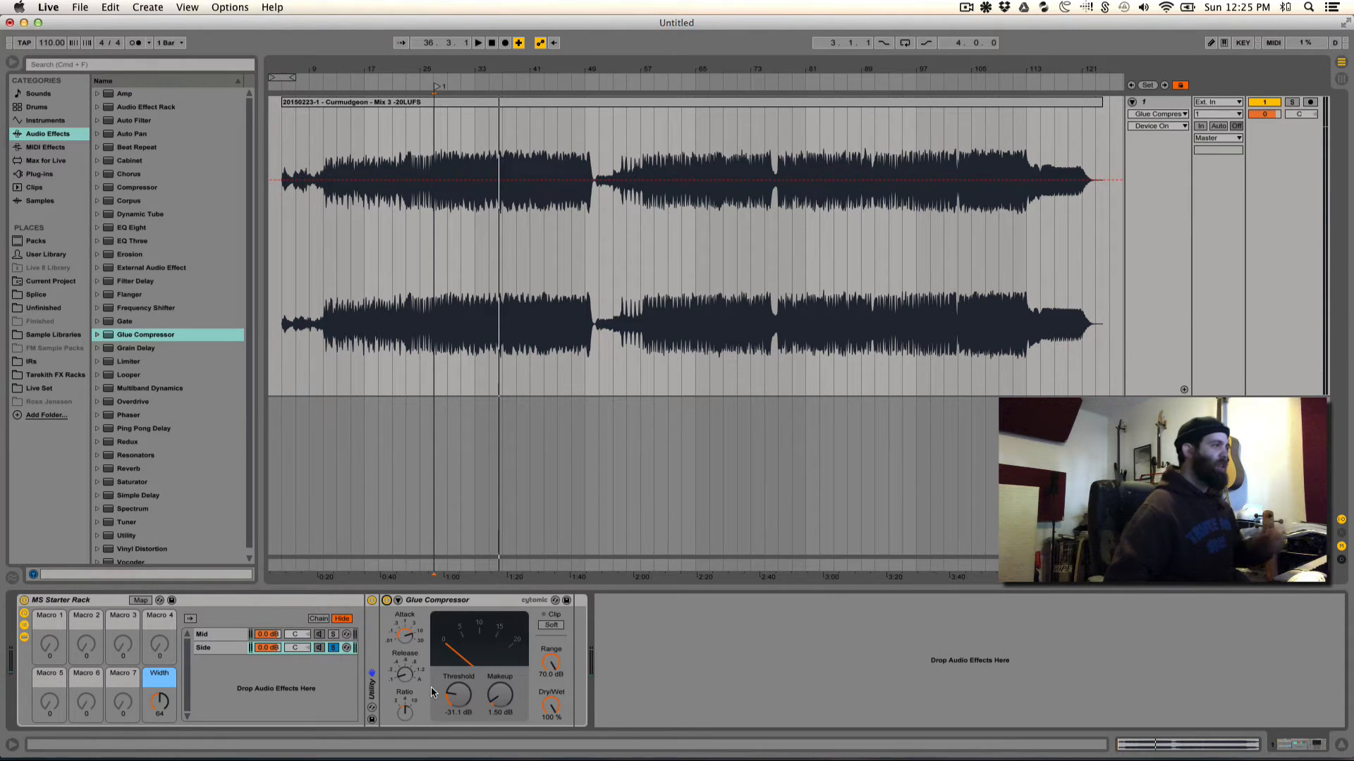
click(332, 647)
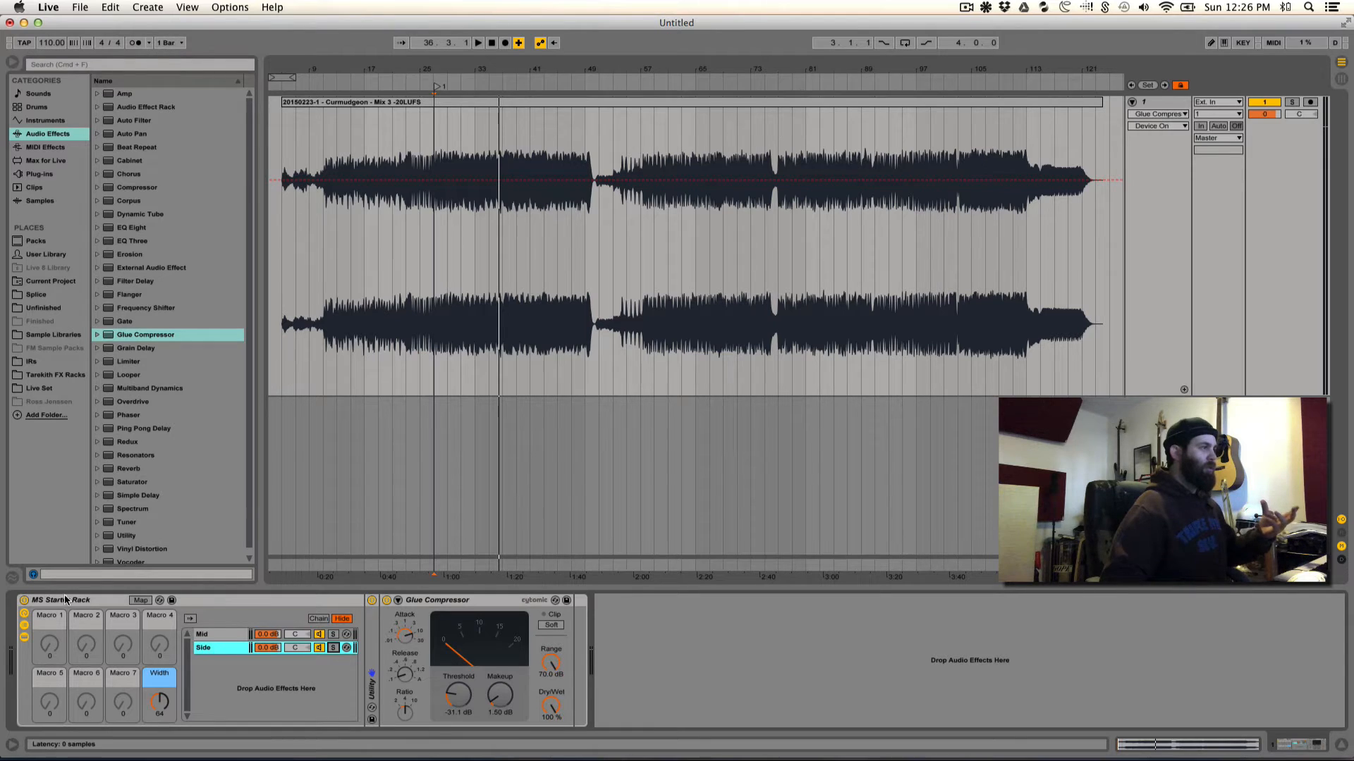
Step: Play the full mix from the locator, comparing the sound with the whole MS Starter Rack off and on, and stop playback
click(25, 601)
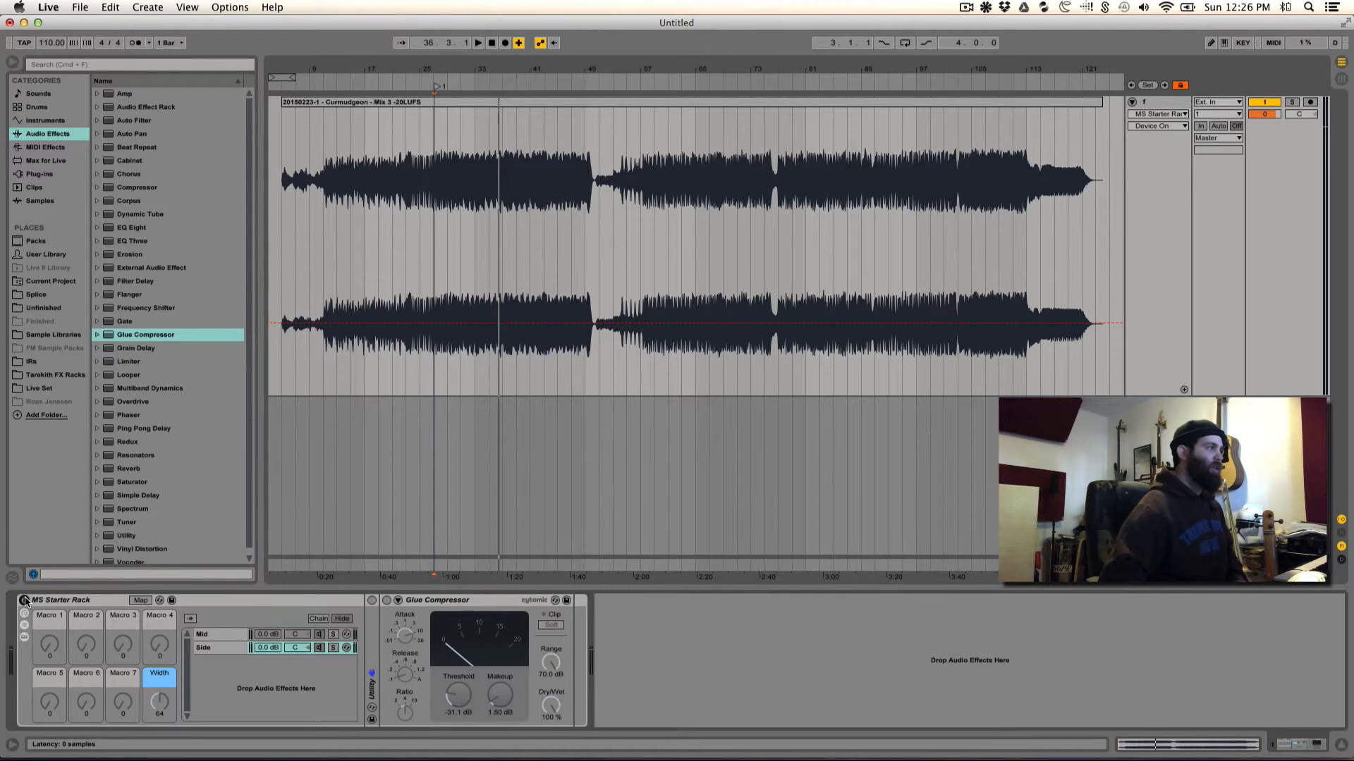
click(25, 601)
key(space)
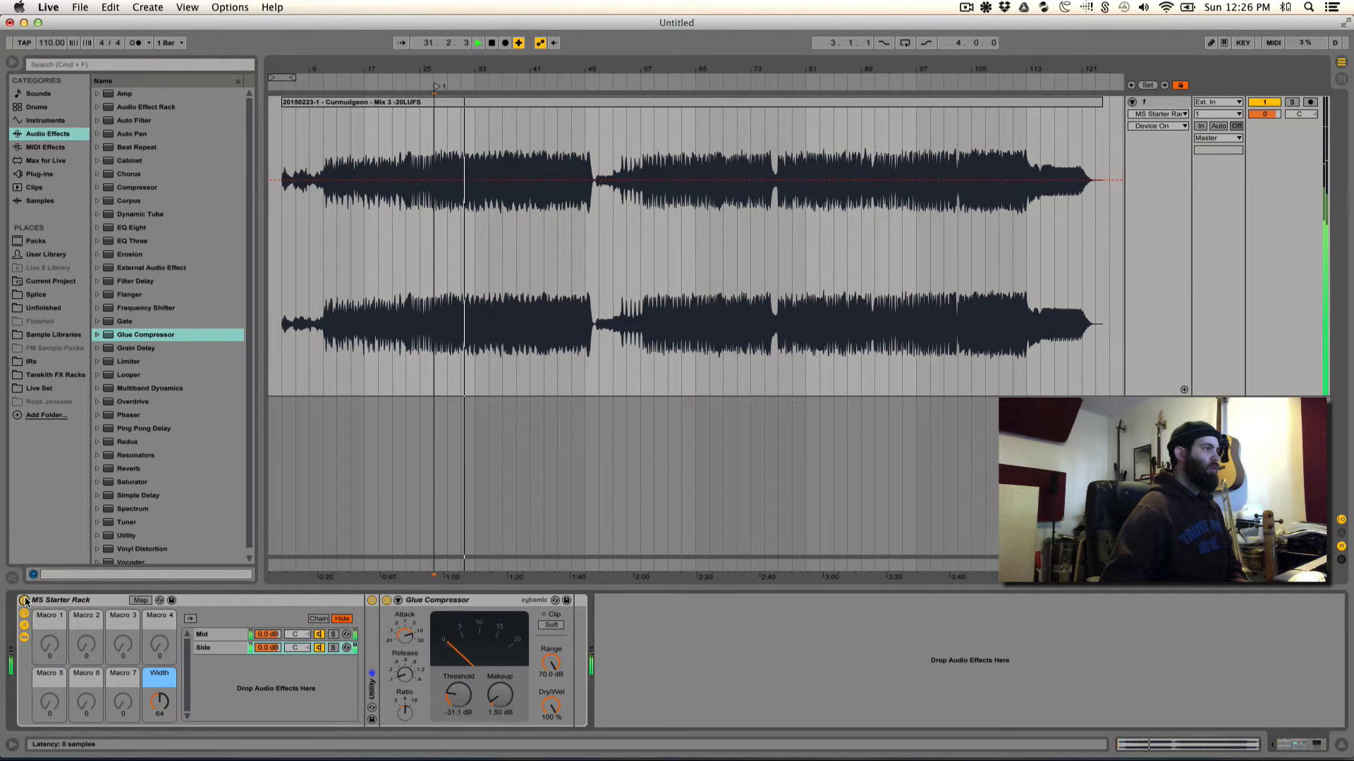
click(24, 600)
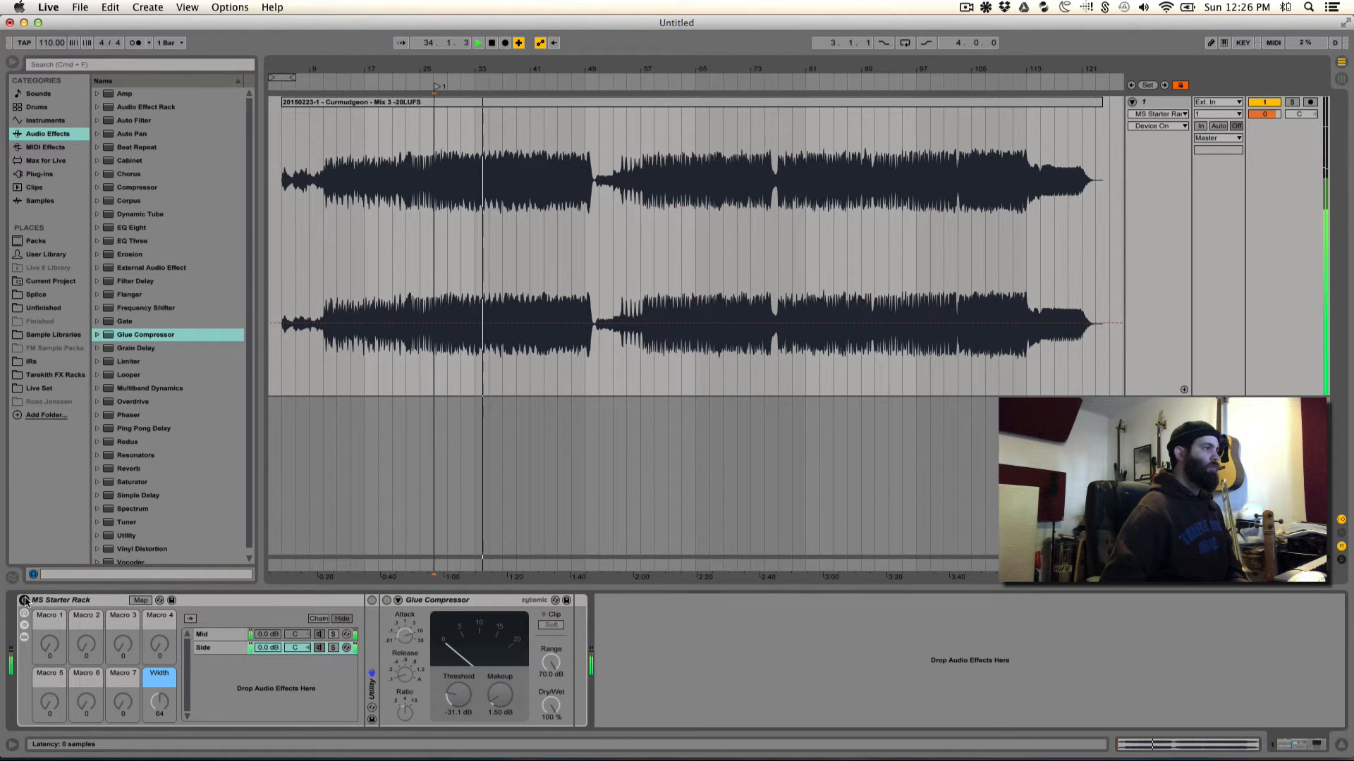
click(24, 601)
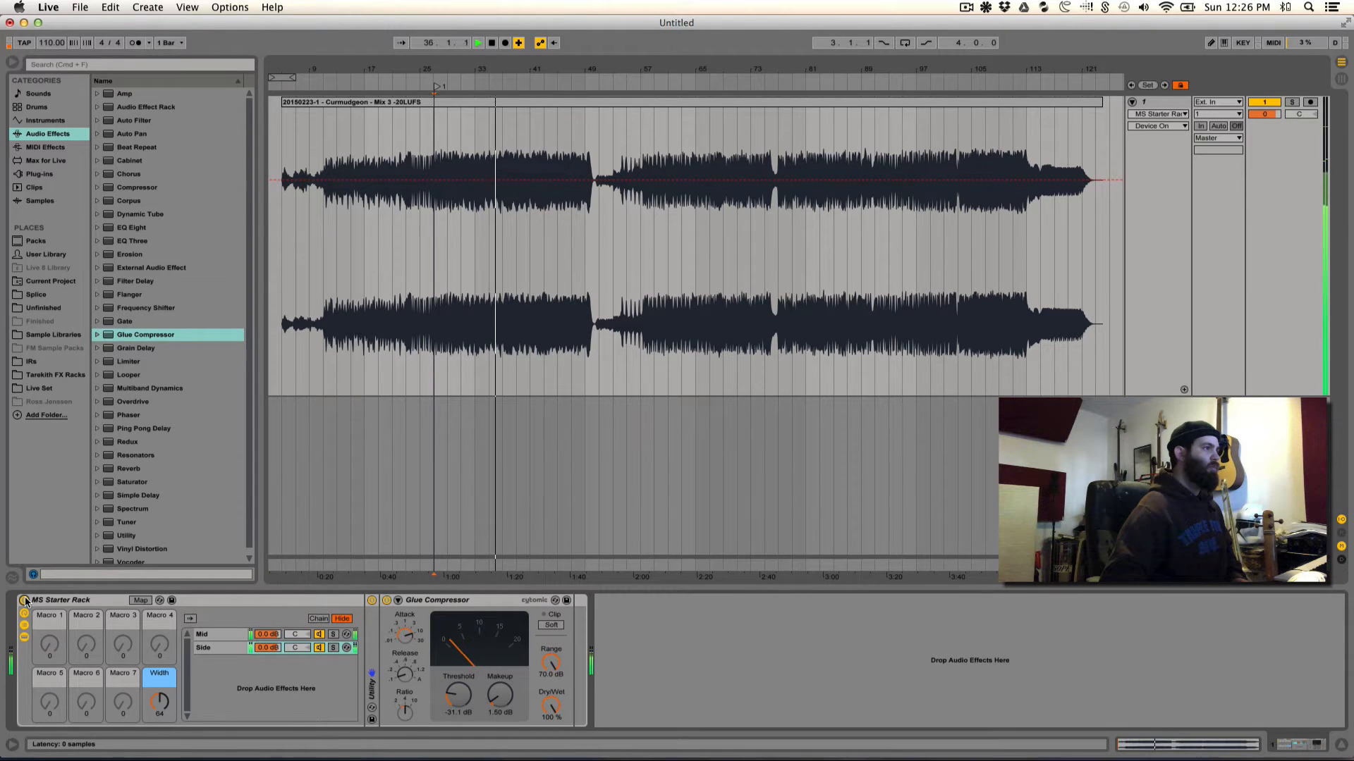
click(25, 600)
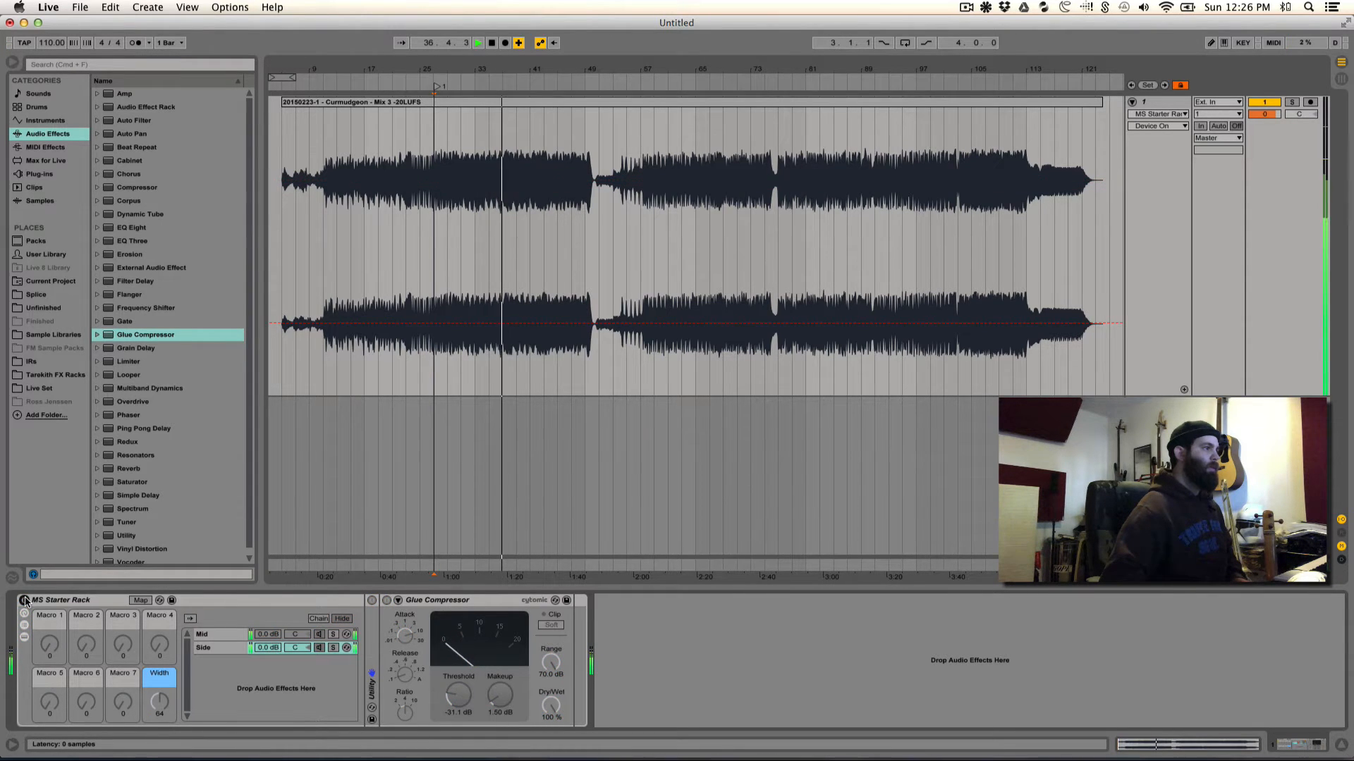
click(24, 601)
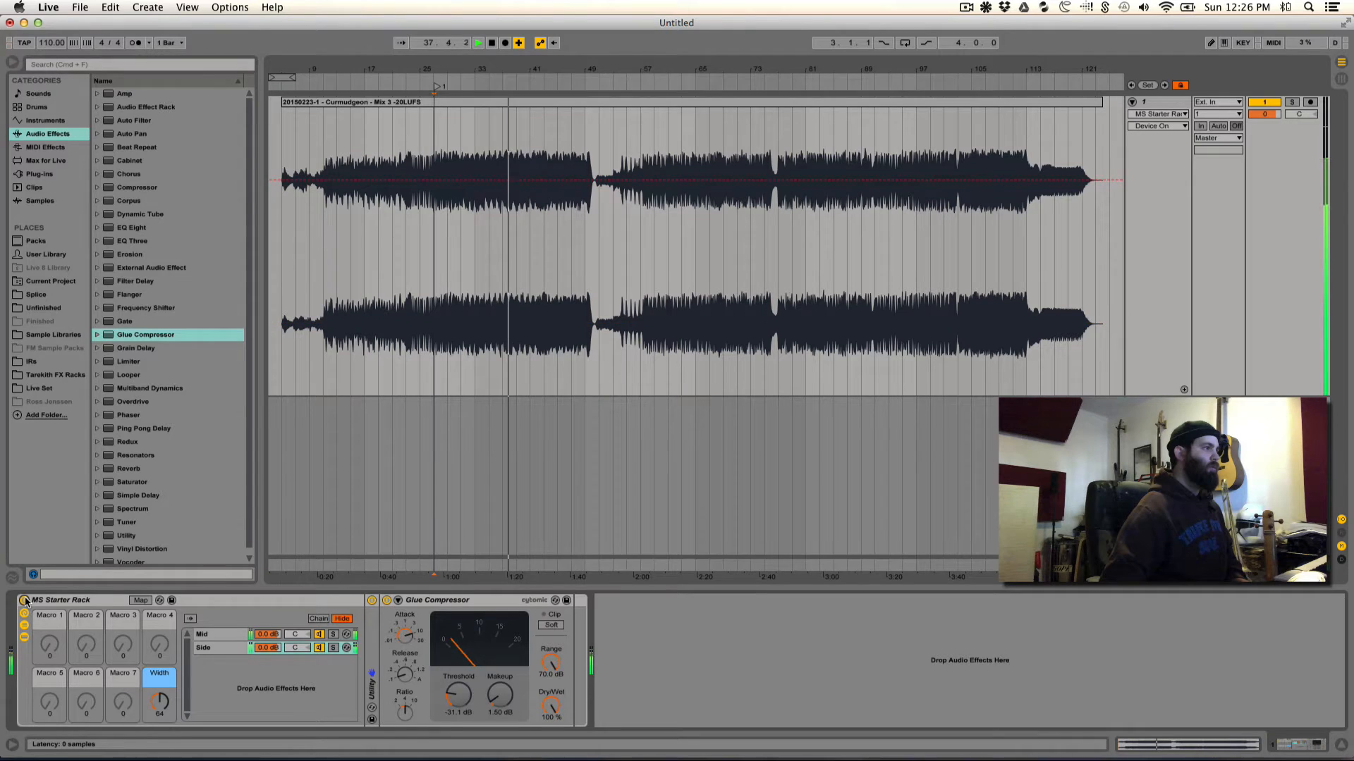
key(space)
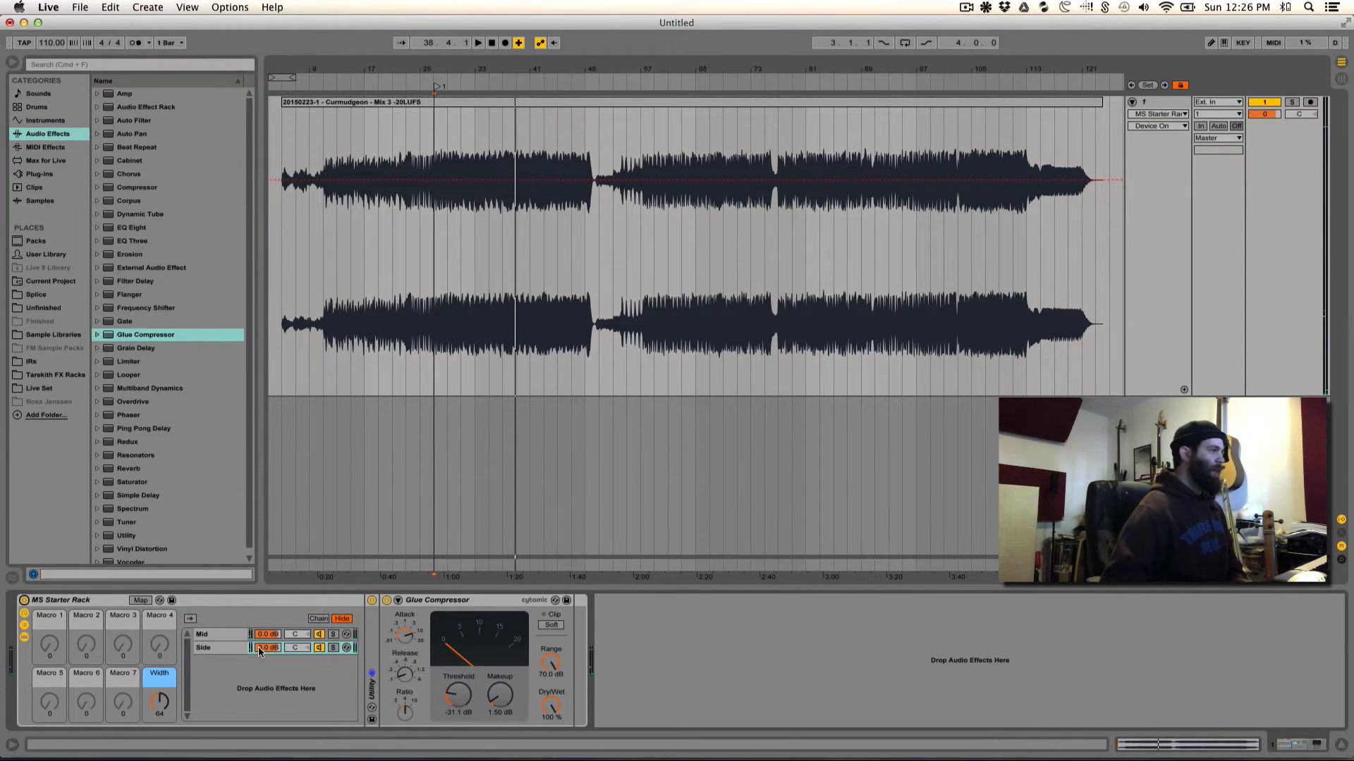
Step: Set the Mid chain's volume in the MS Starter Rack to -0.5 dB
click(227, 650)
shift+click(221, 632)
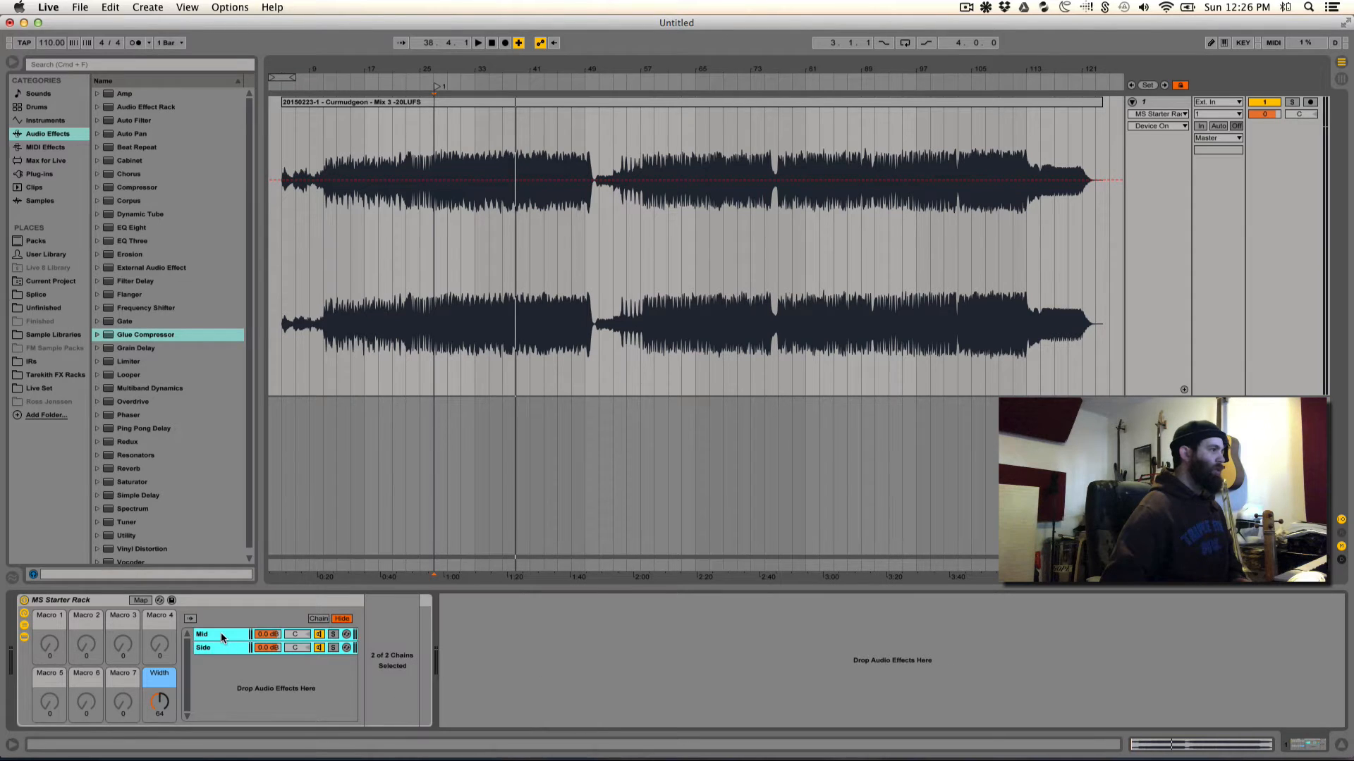
click(264, 635)
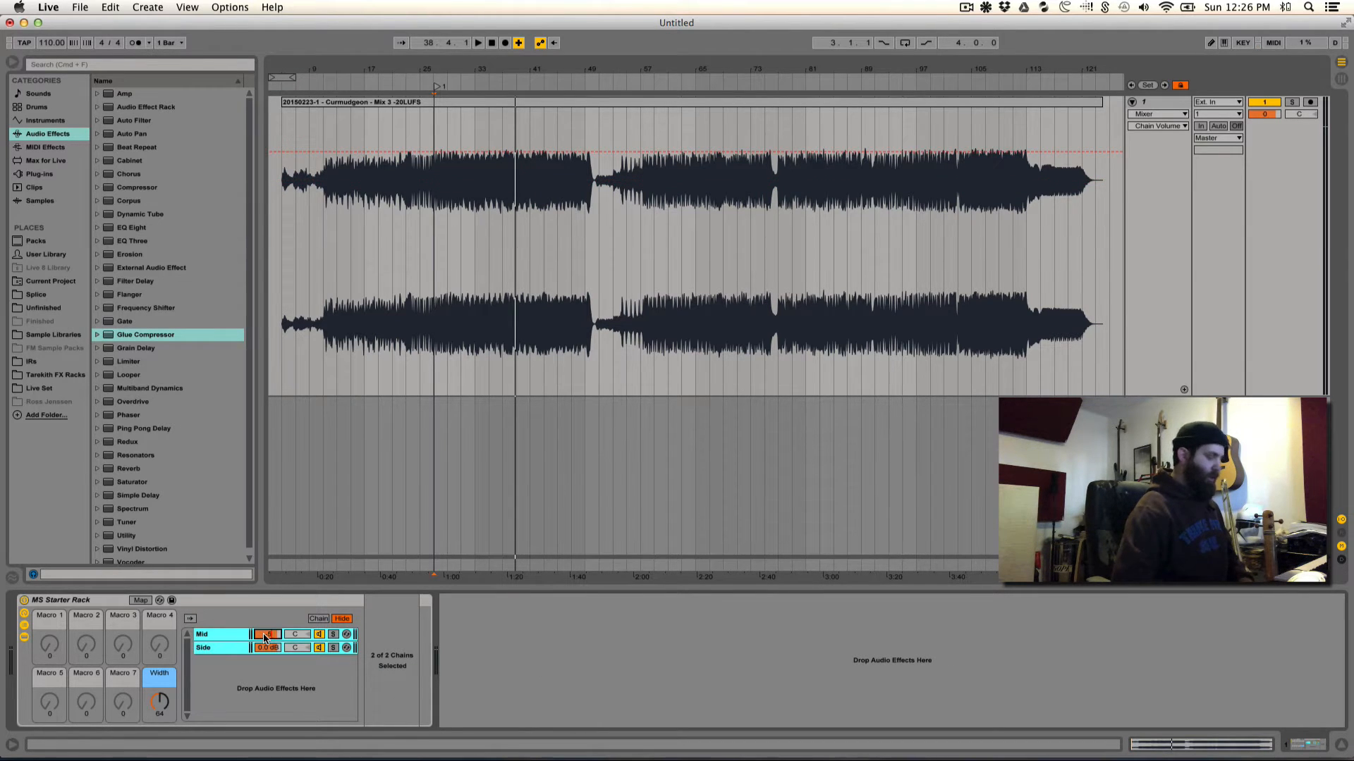
text(-5)
key(Return)
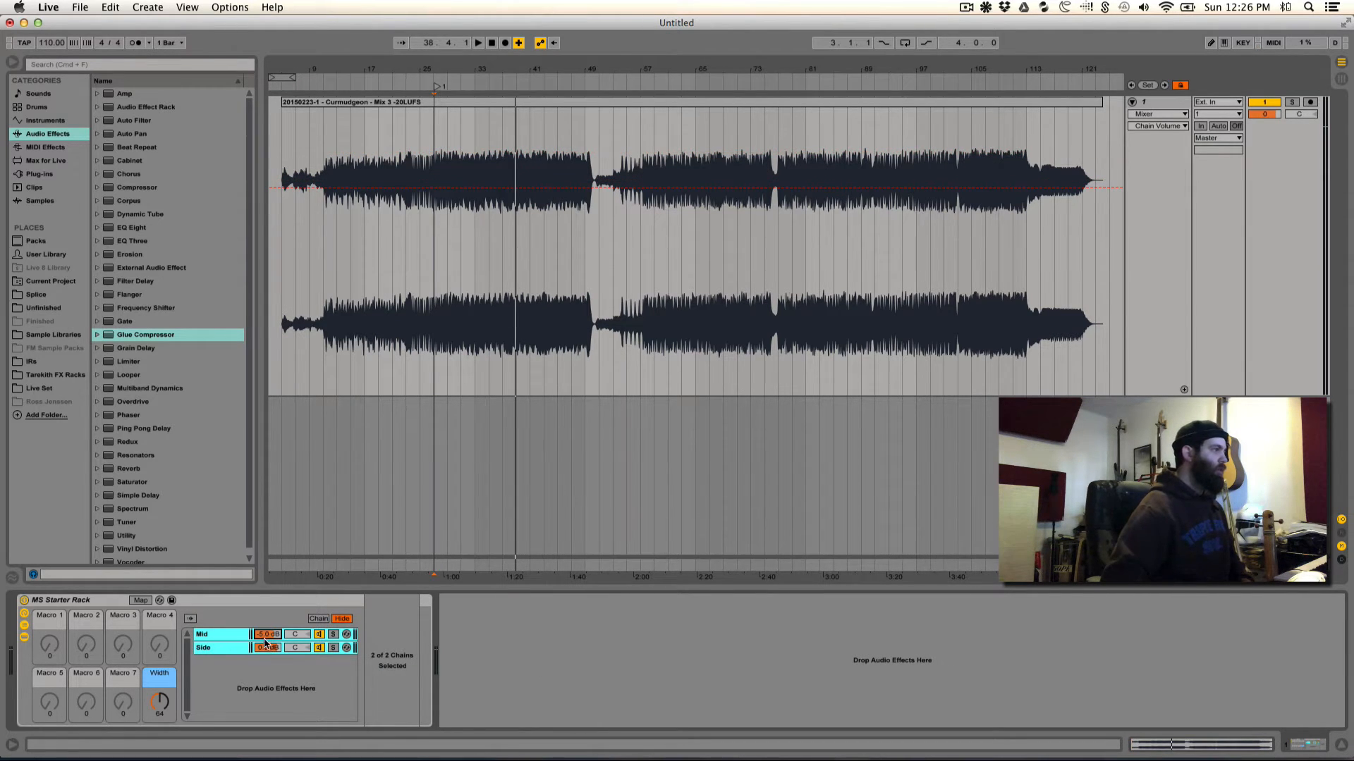
text(0)
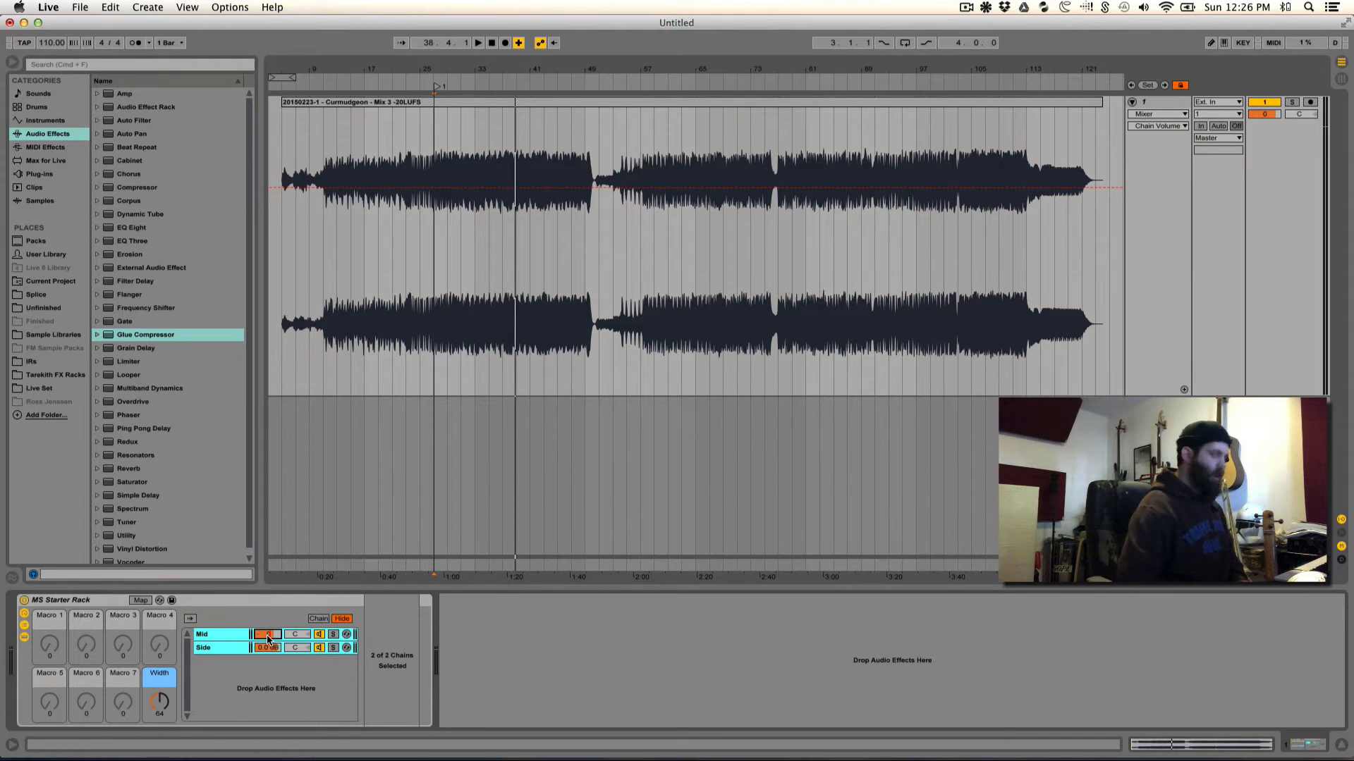
key(Return)
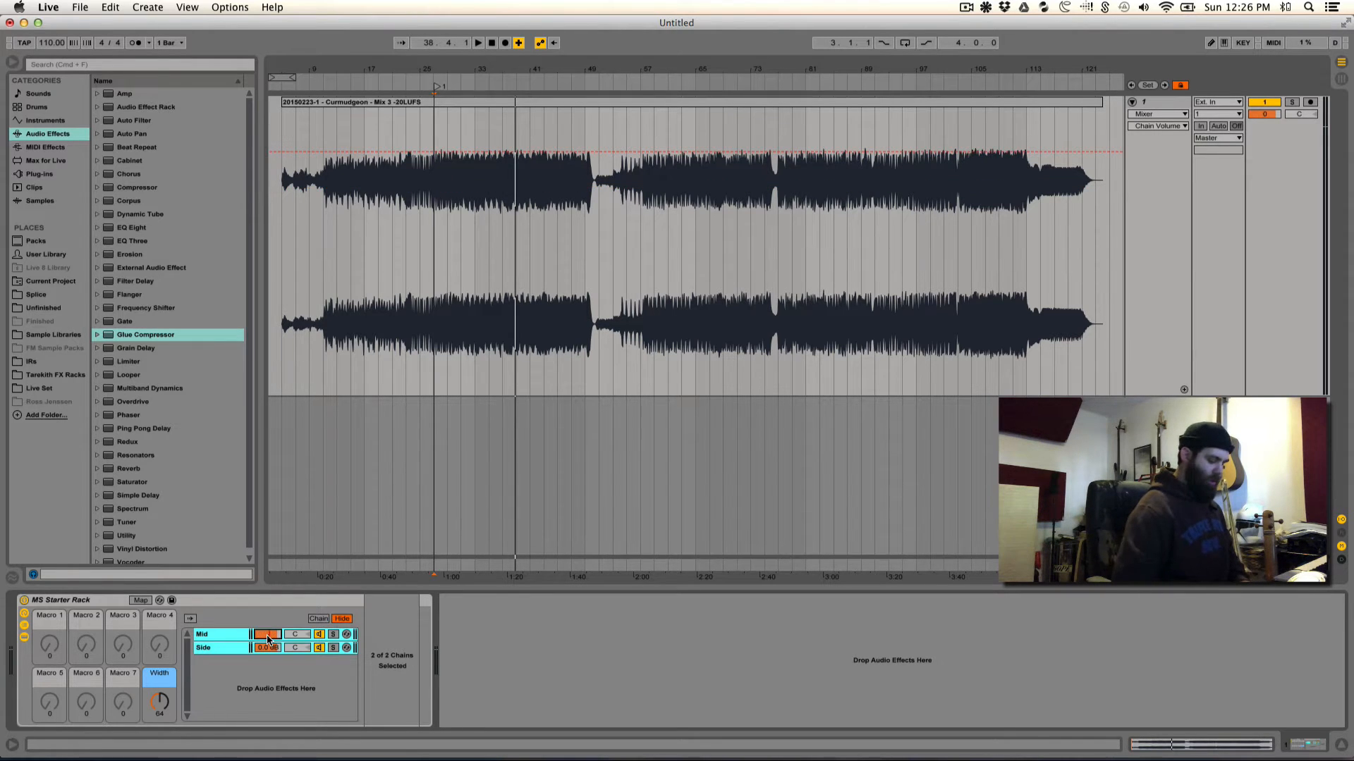
text(-0.5)
key(Return)
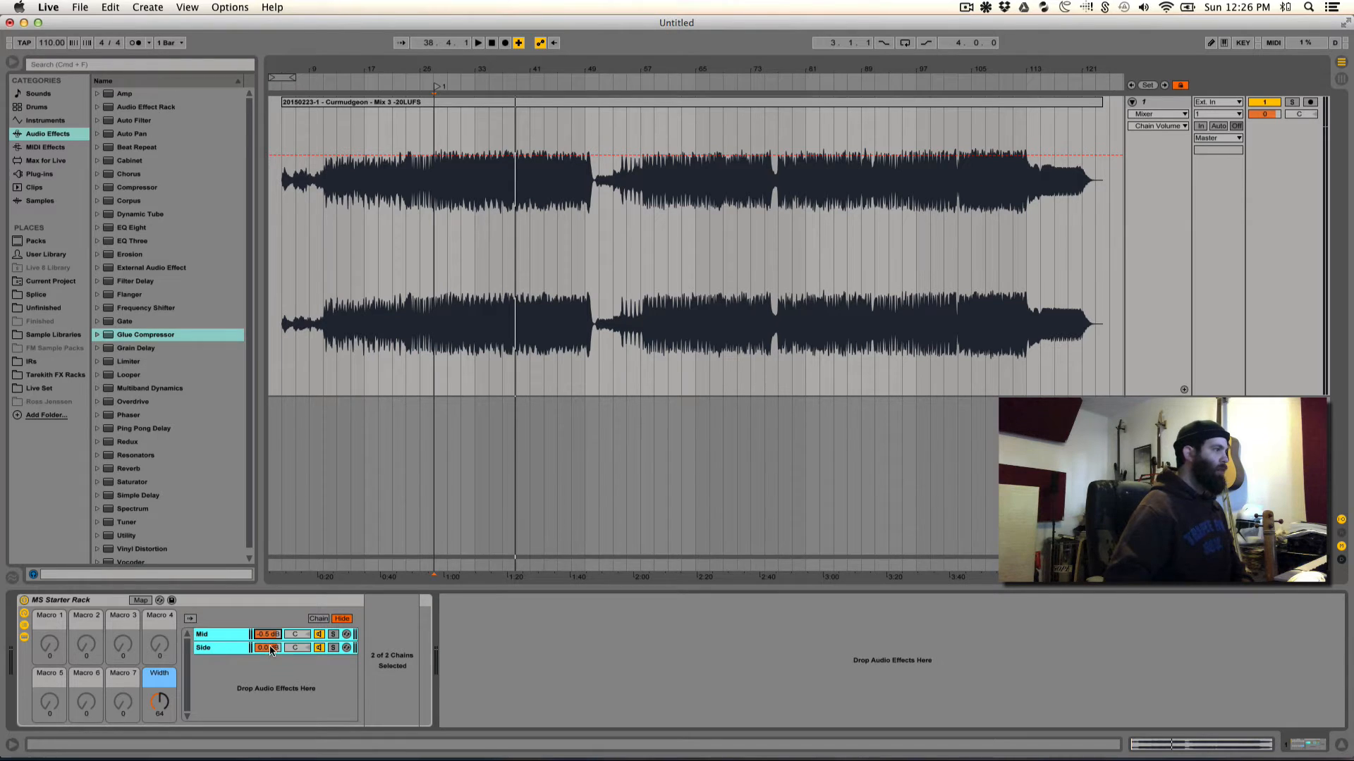
Step: Set the Side chain's volume in the MS Starter Rack to -0.5 dB
click(270, 648)
text(-)
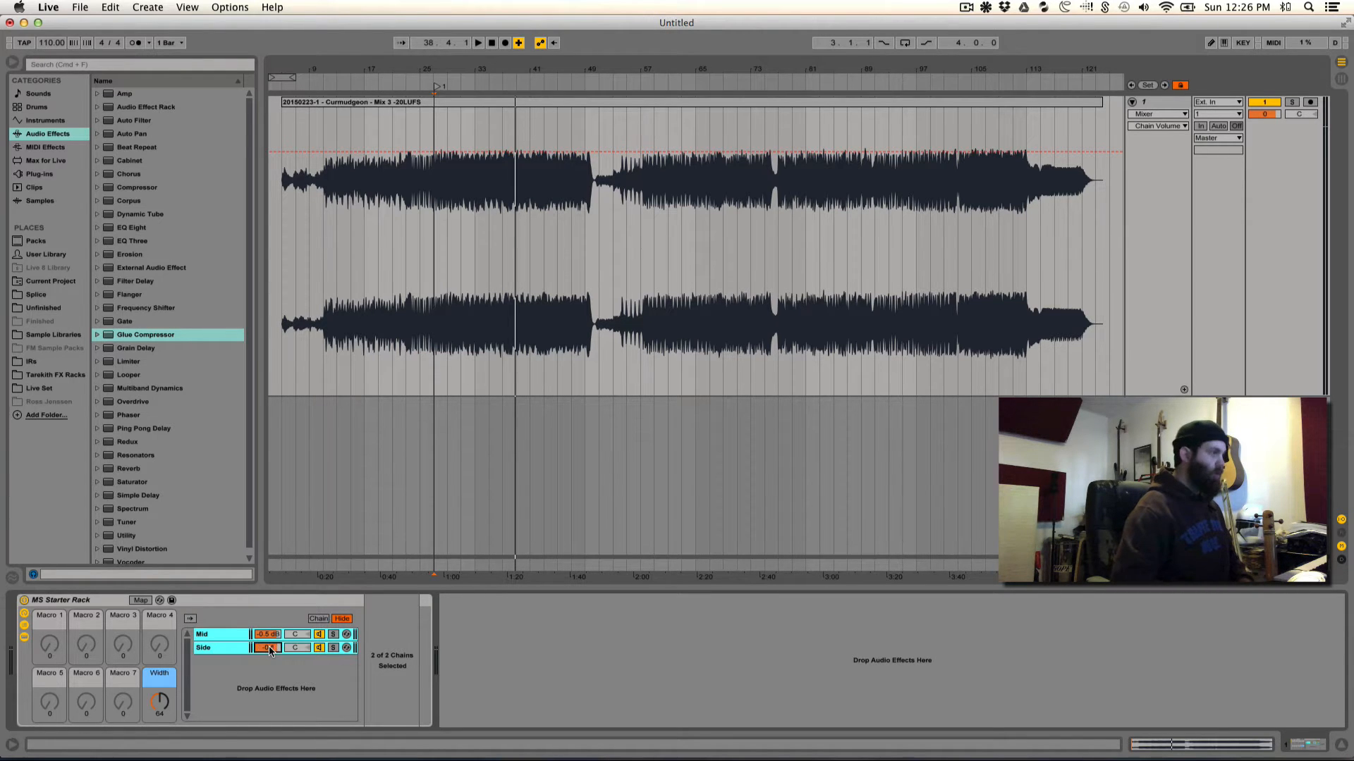
text(0.5 dB)
key(Return)
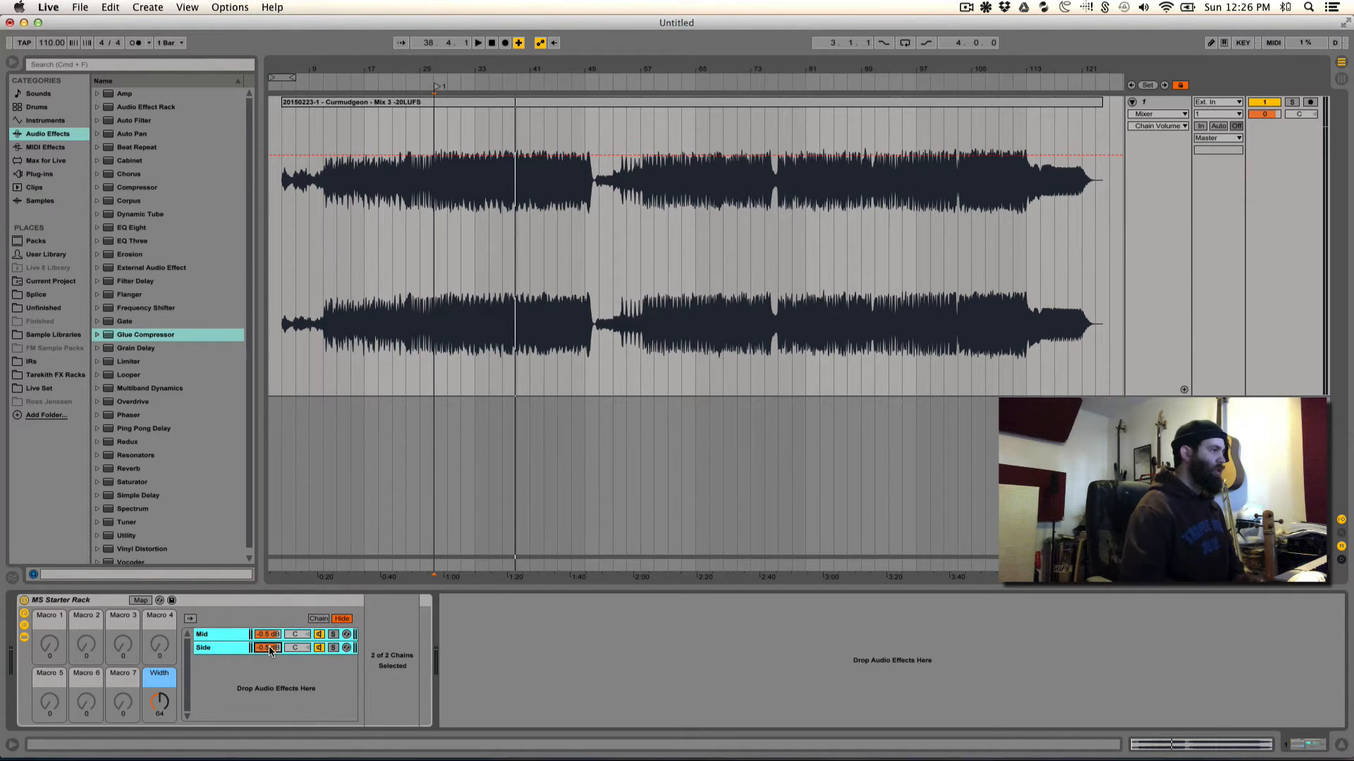
Step: Replay the full mix with both chain volumes at -0.5 dB, comparing the MS Starter Rack off and on, and stop playback
key(space)
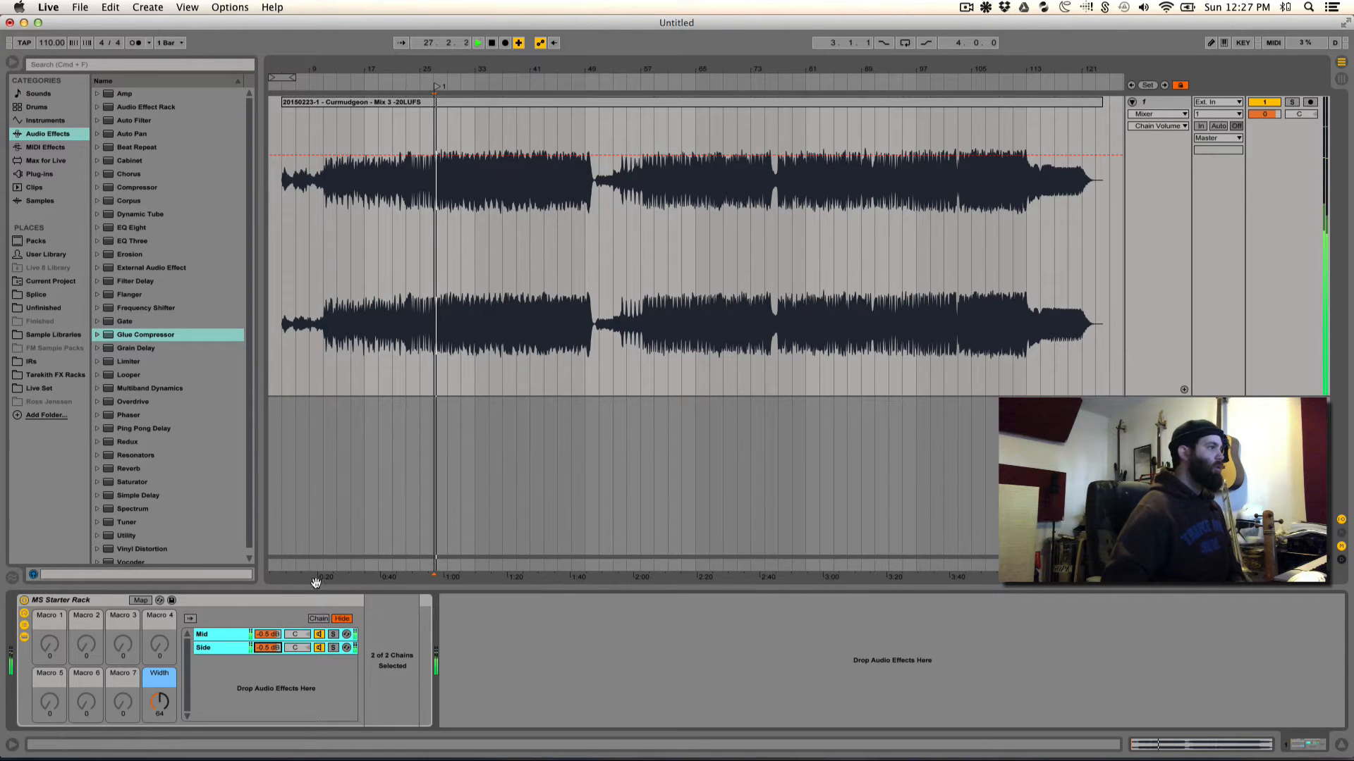
click(221, 635)
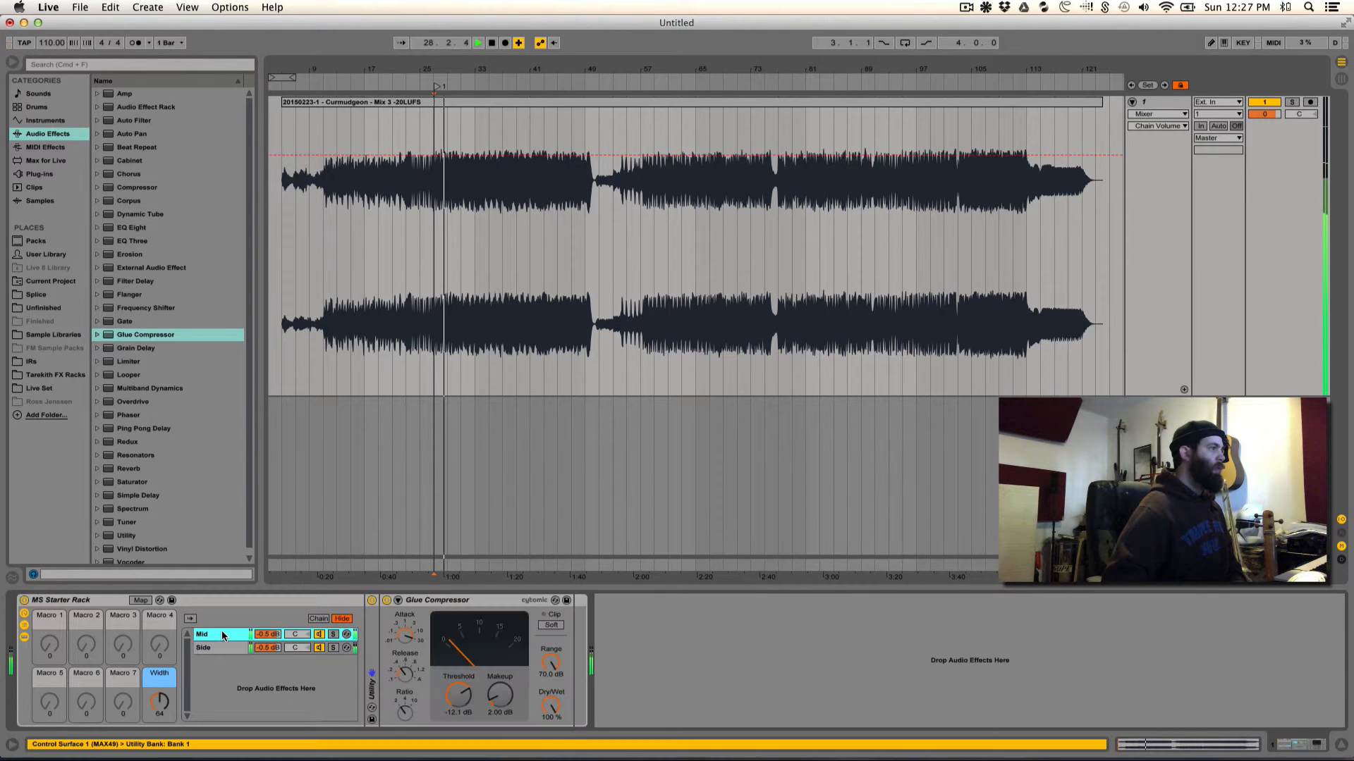
click(25, 600)
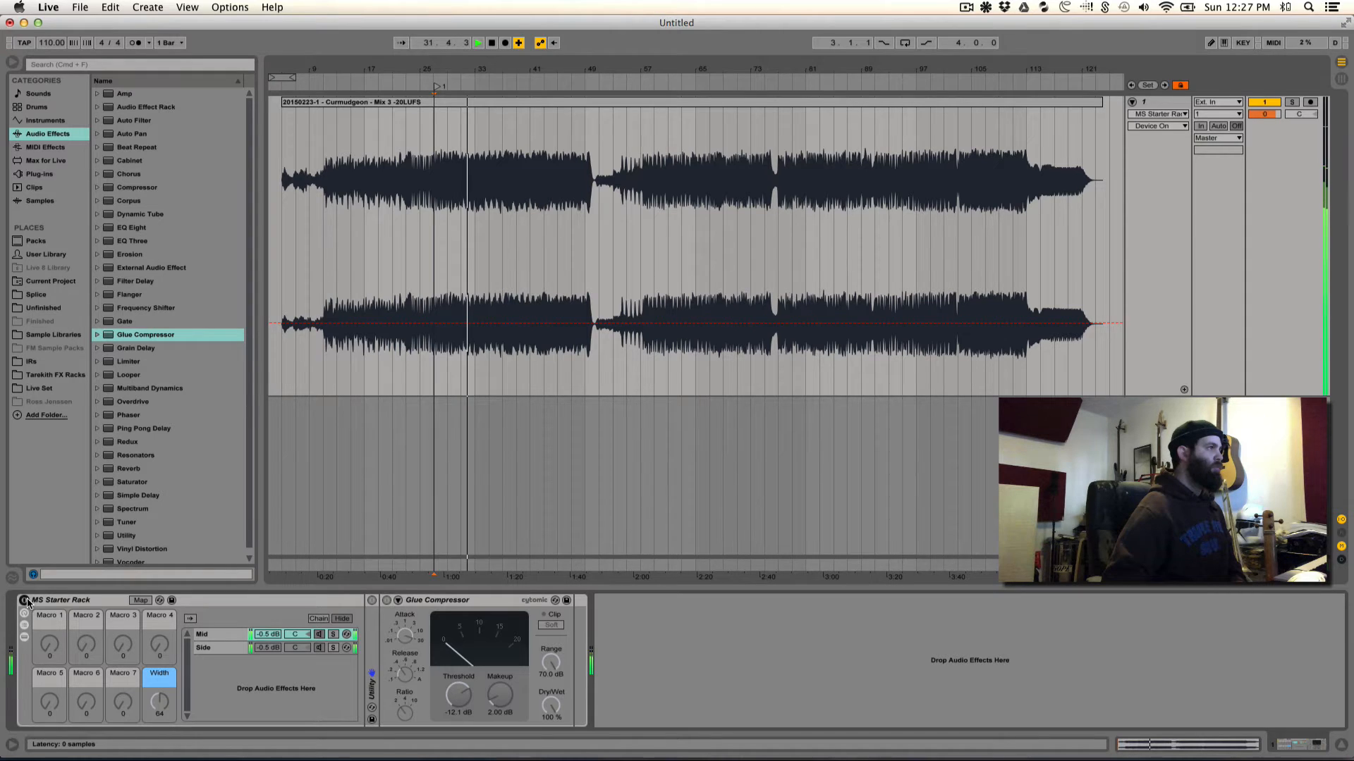
click(25, 600)
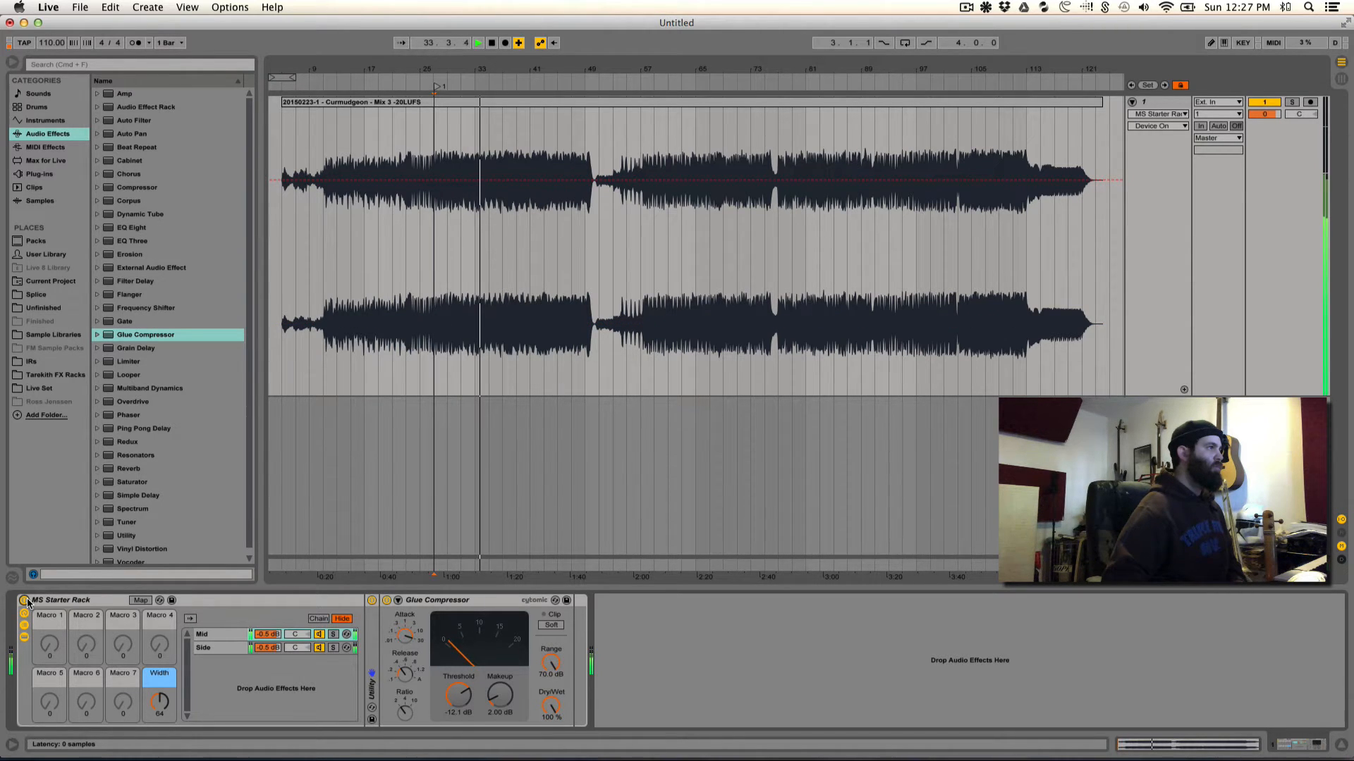
click(25, 601)
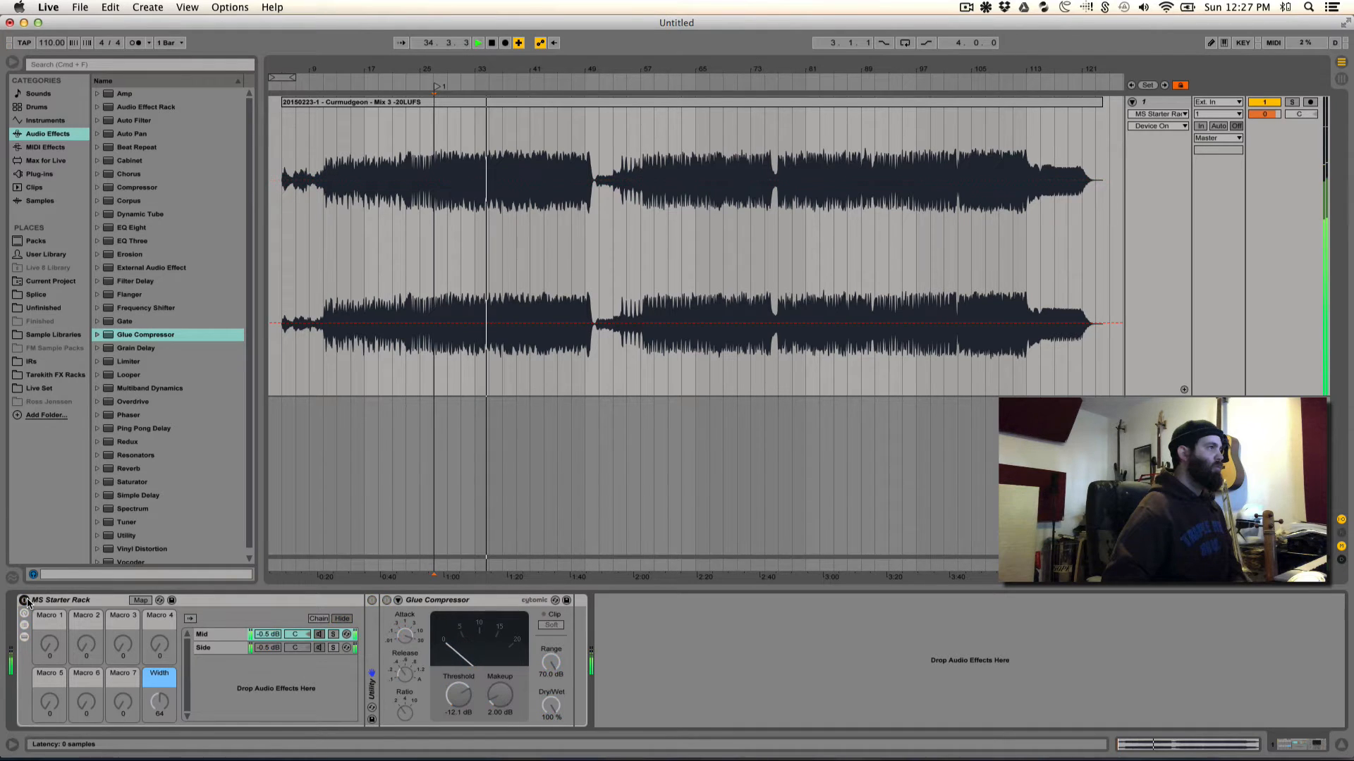
click(25, 600)
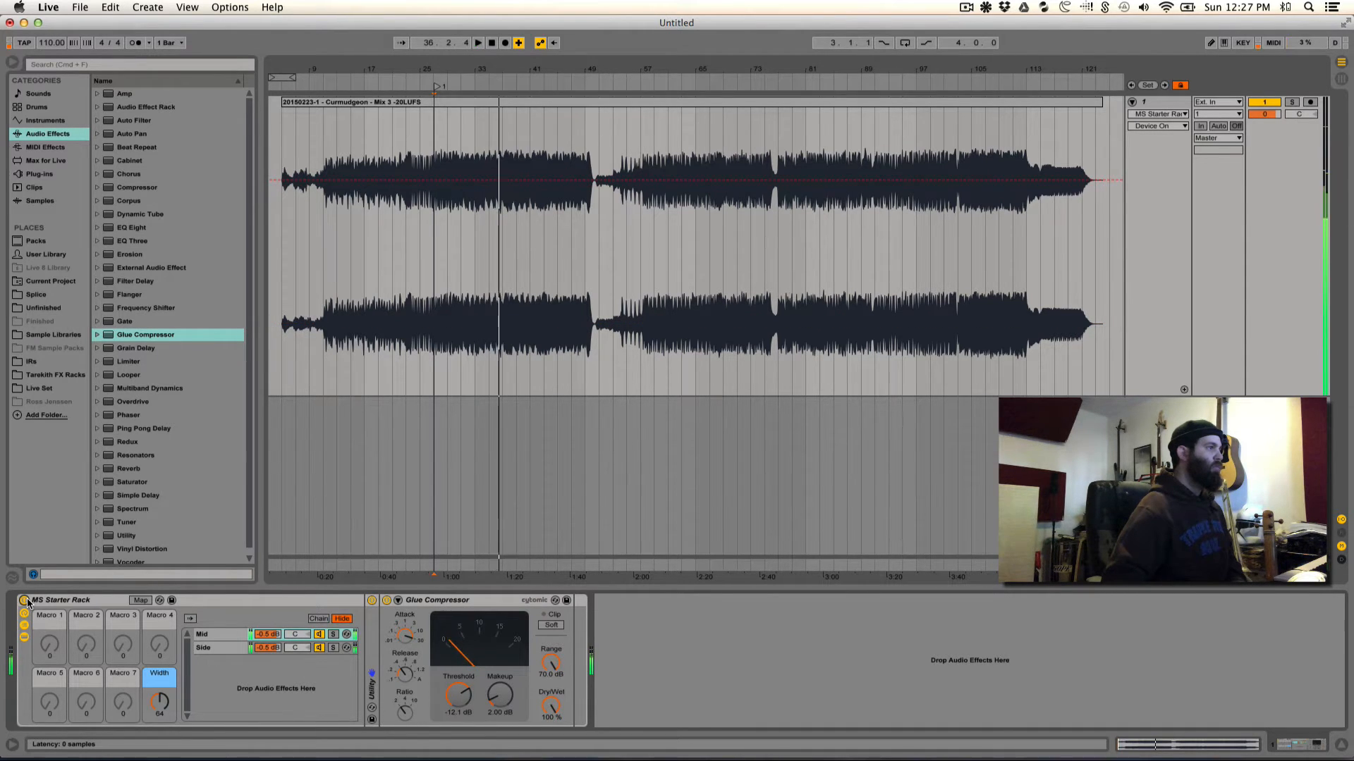
key(space)
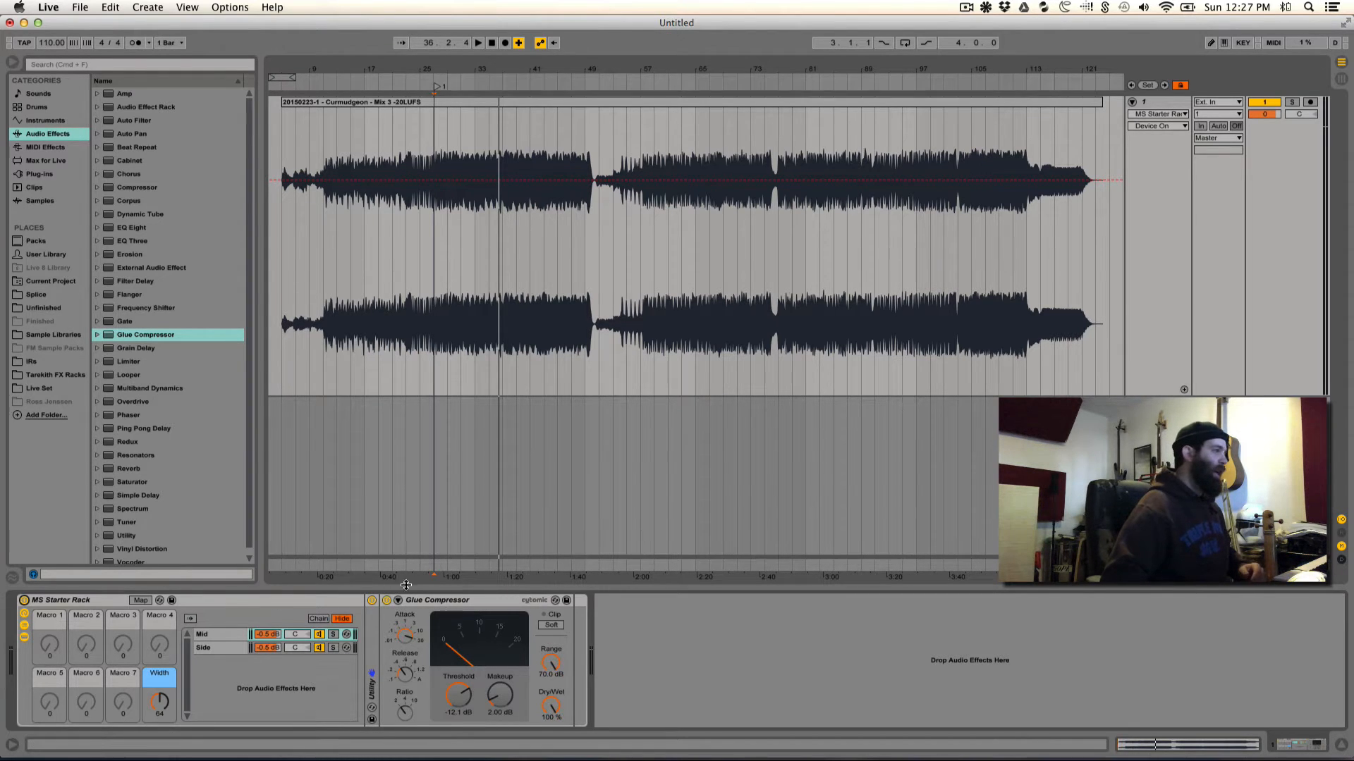
Step: Rename the Glue Compressor on the Mid chain to "Mid"
click(434, 600)
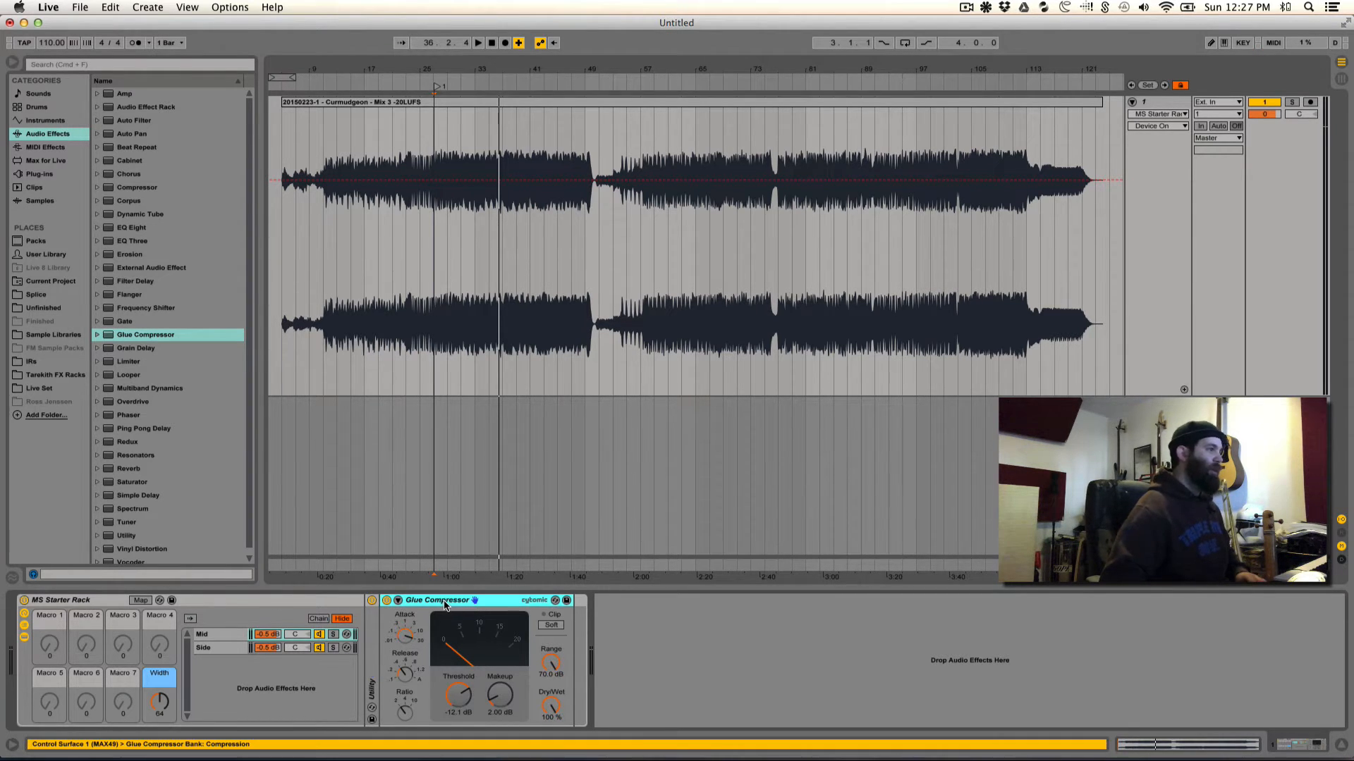
click(207, 637)
click(415, 604)
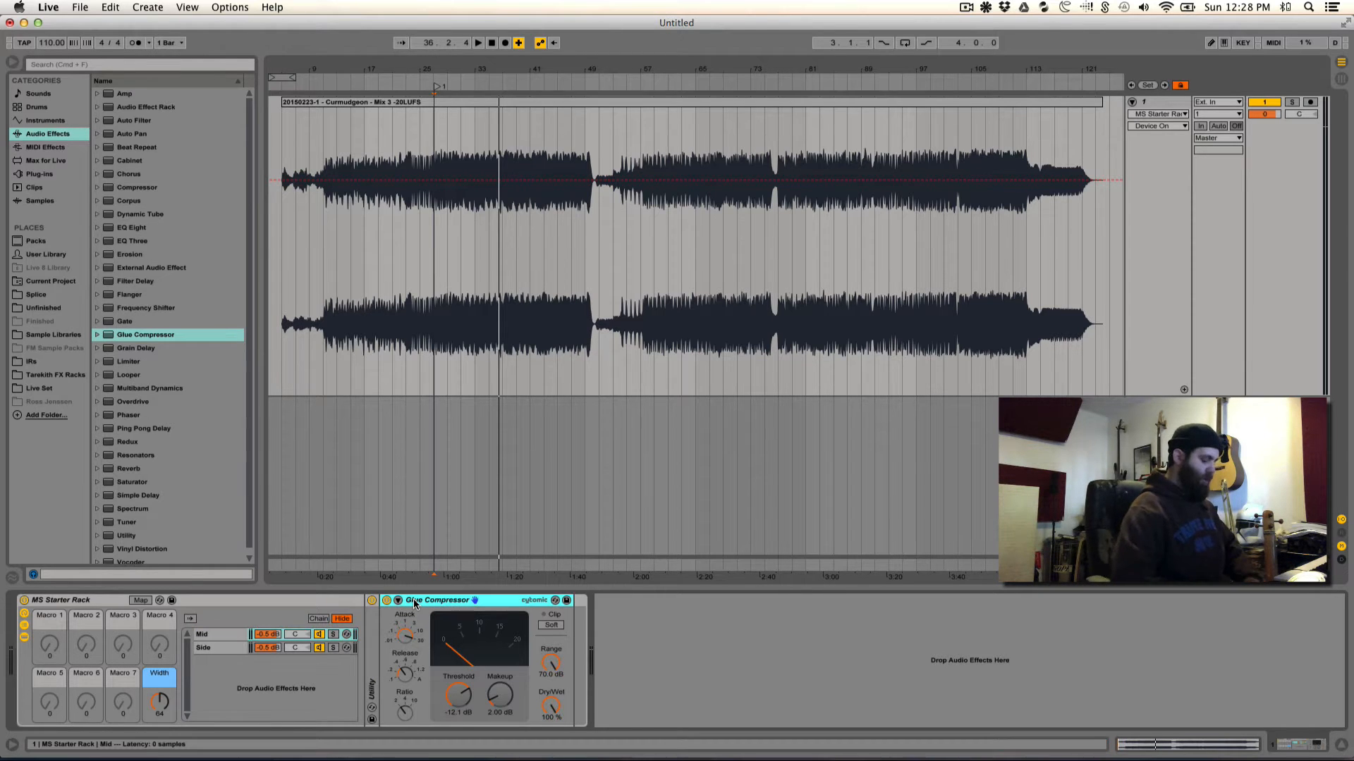
key(cmd+r)
text(Mid)
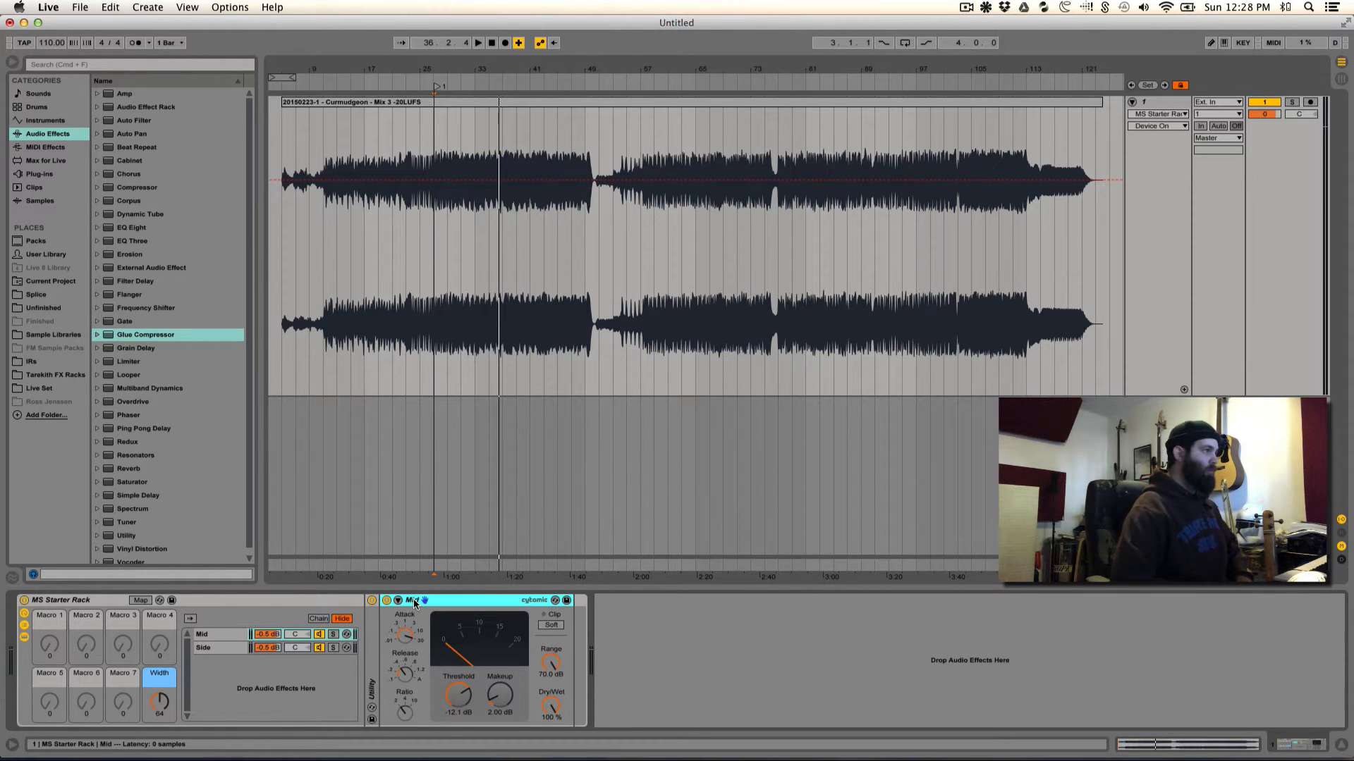
Step: Rename the Side chain's Glue Compressor to "Side" and move both the Mid and Side compressors out of the rack, directly after it
key(Return)
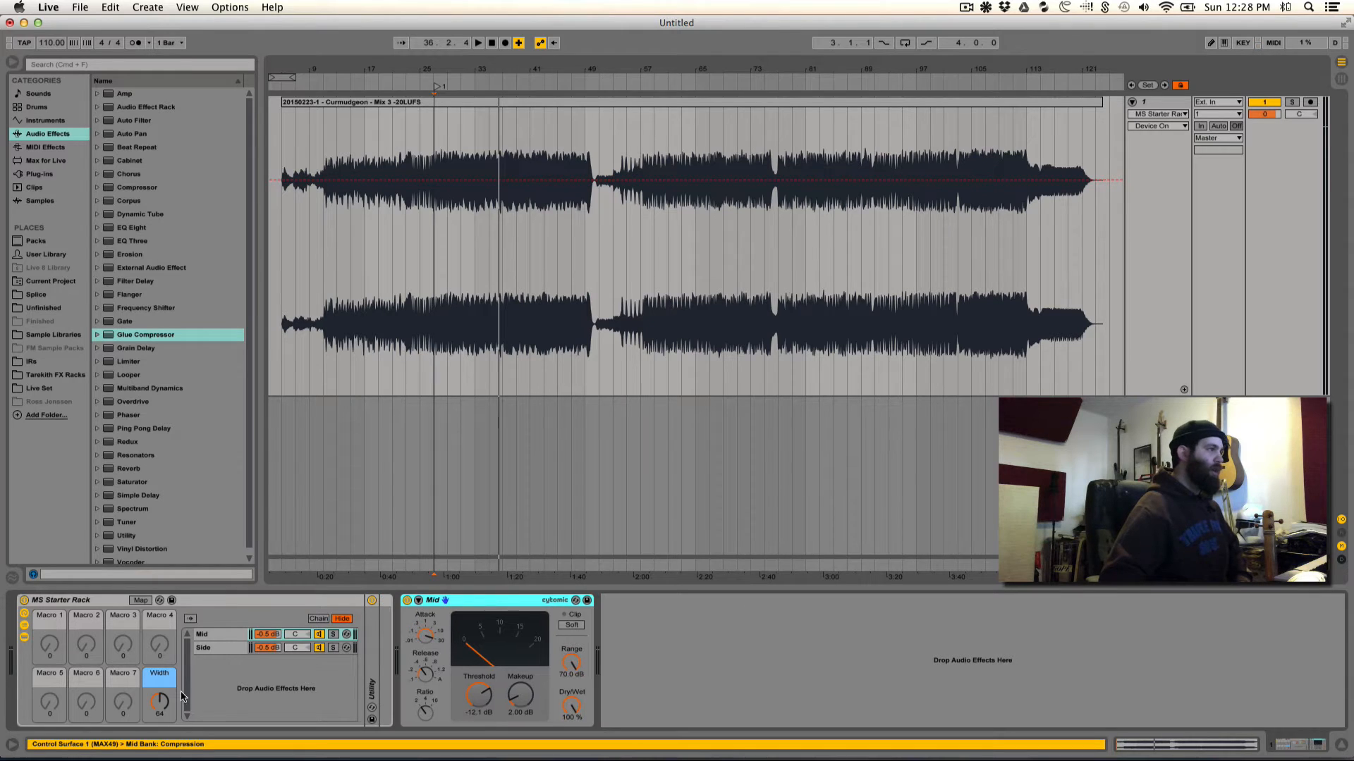
click(215, 650)
click(429, 601)
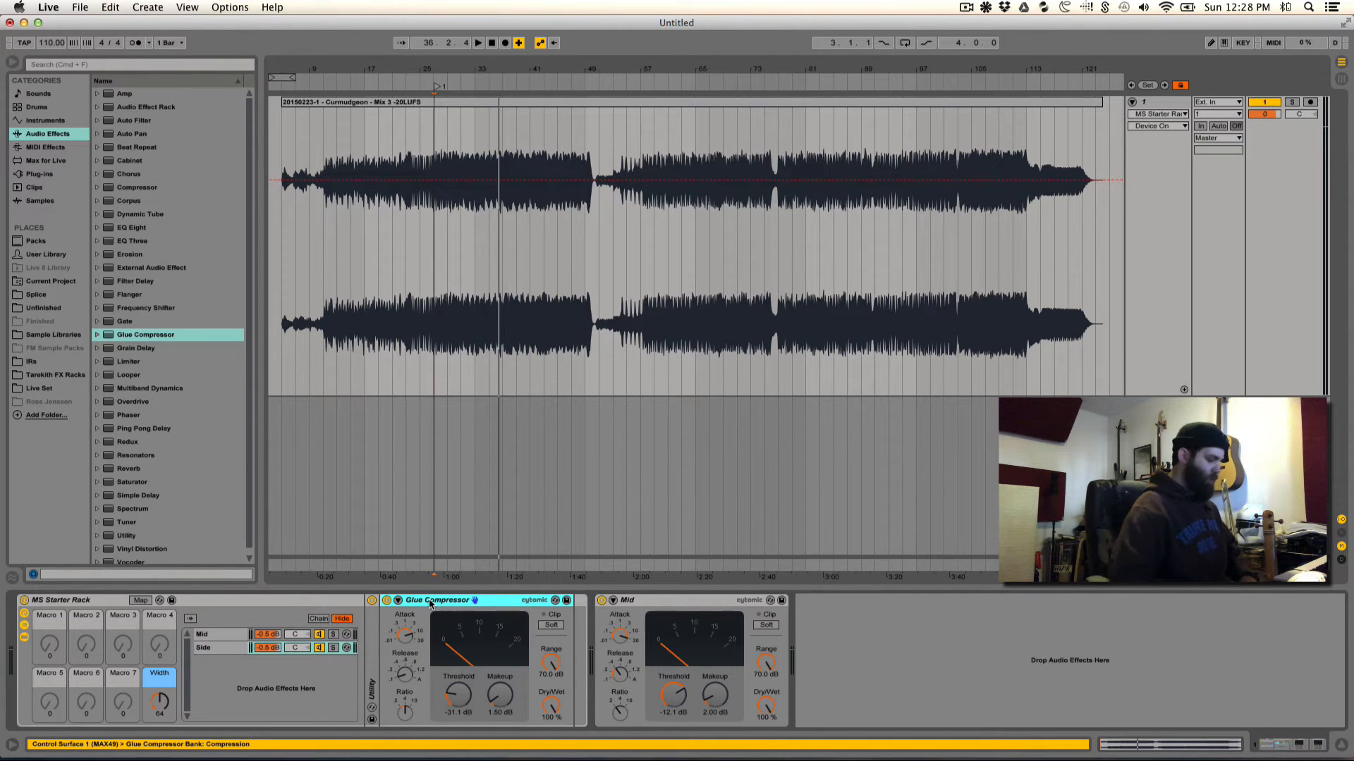
key(super+r)
text(Side)
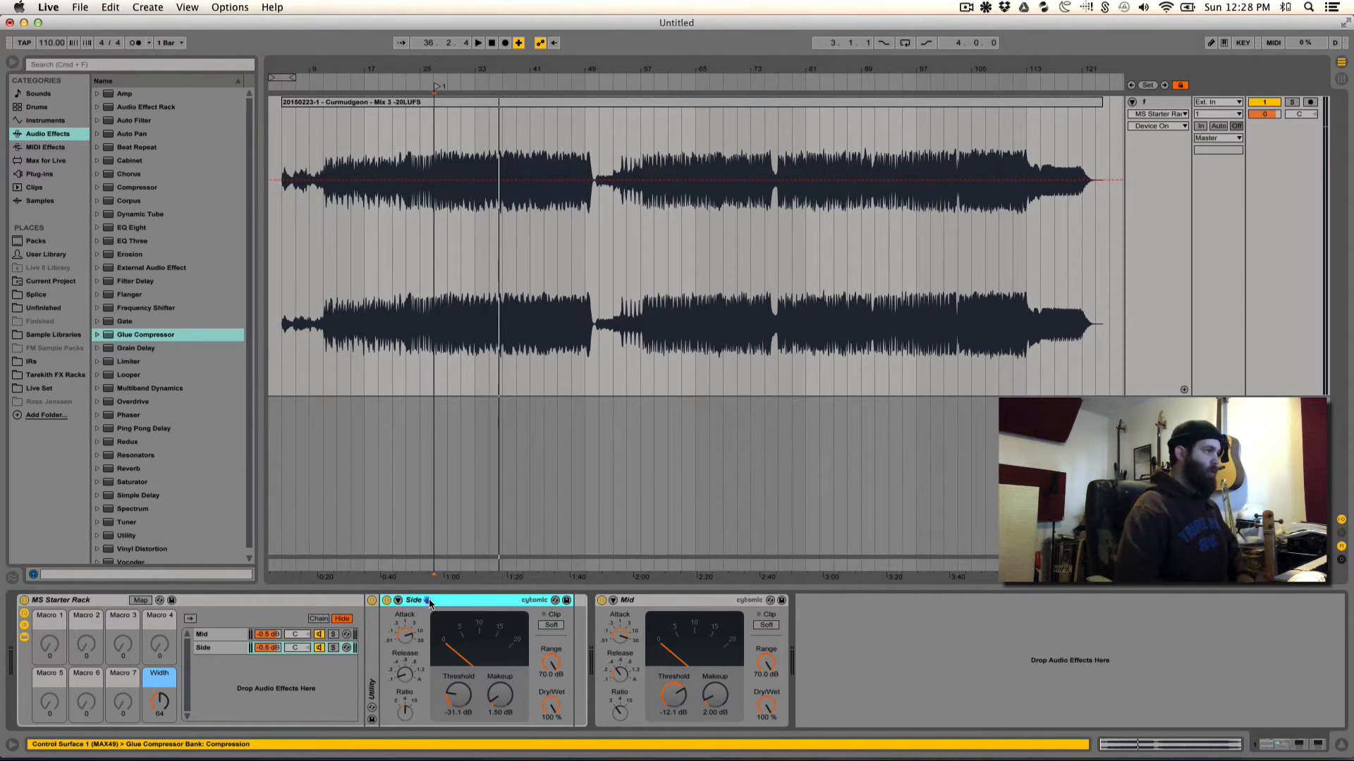
key(Return)
drag(474, 607, 866, 642)
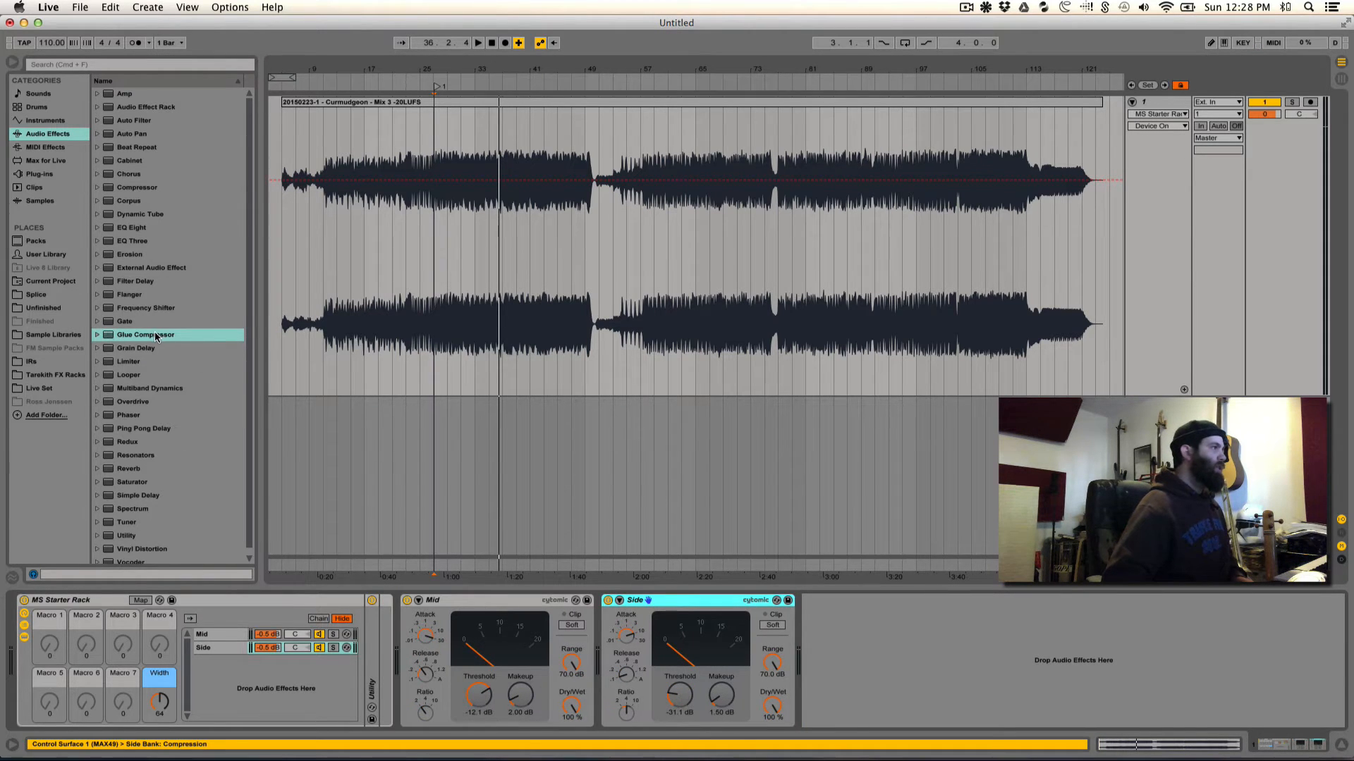
Step: Add a fresh Glue Compressor to the rack's Side chain and rename it "Side"
drag(159, 337, 384, 661)
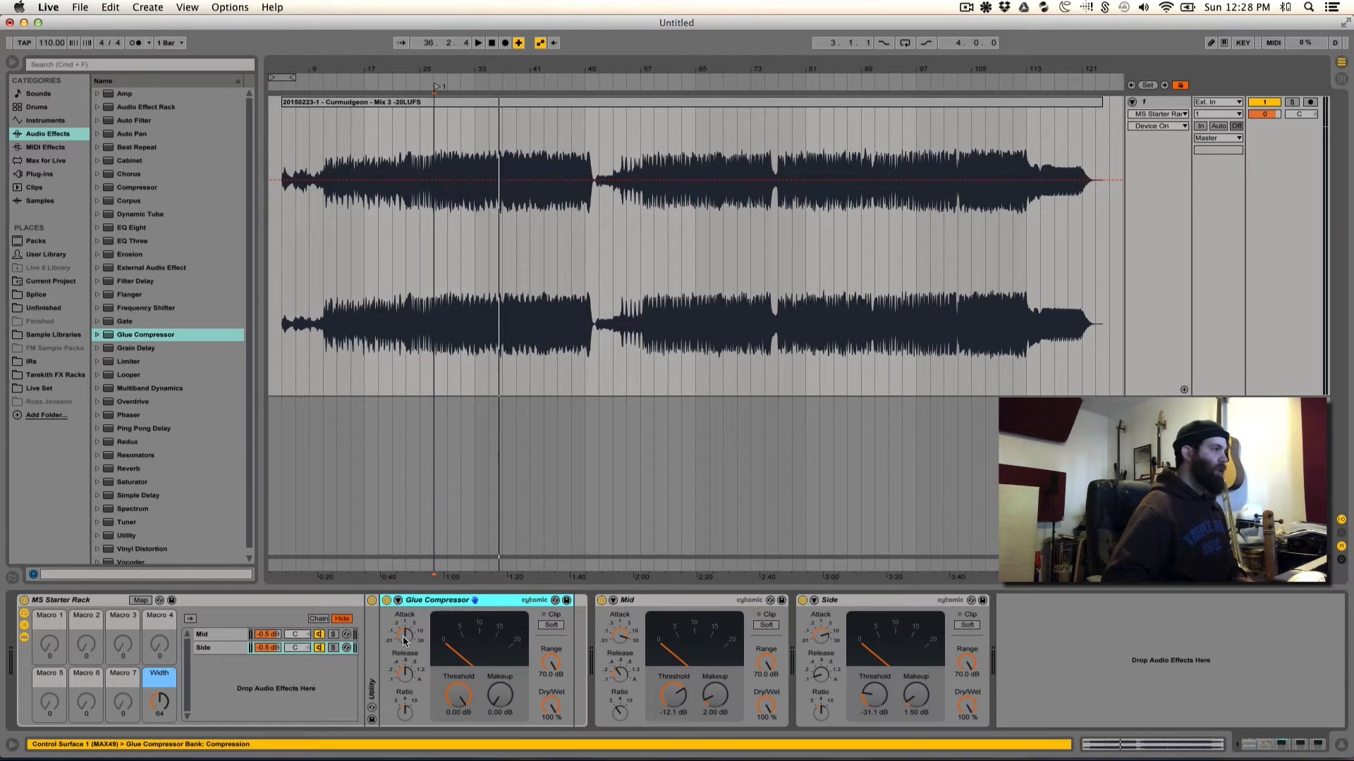
click(229, 654)
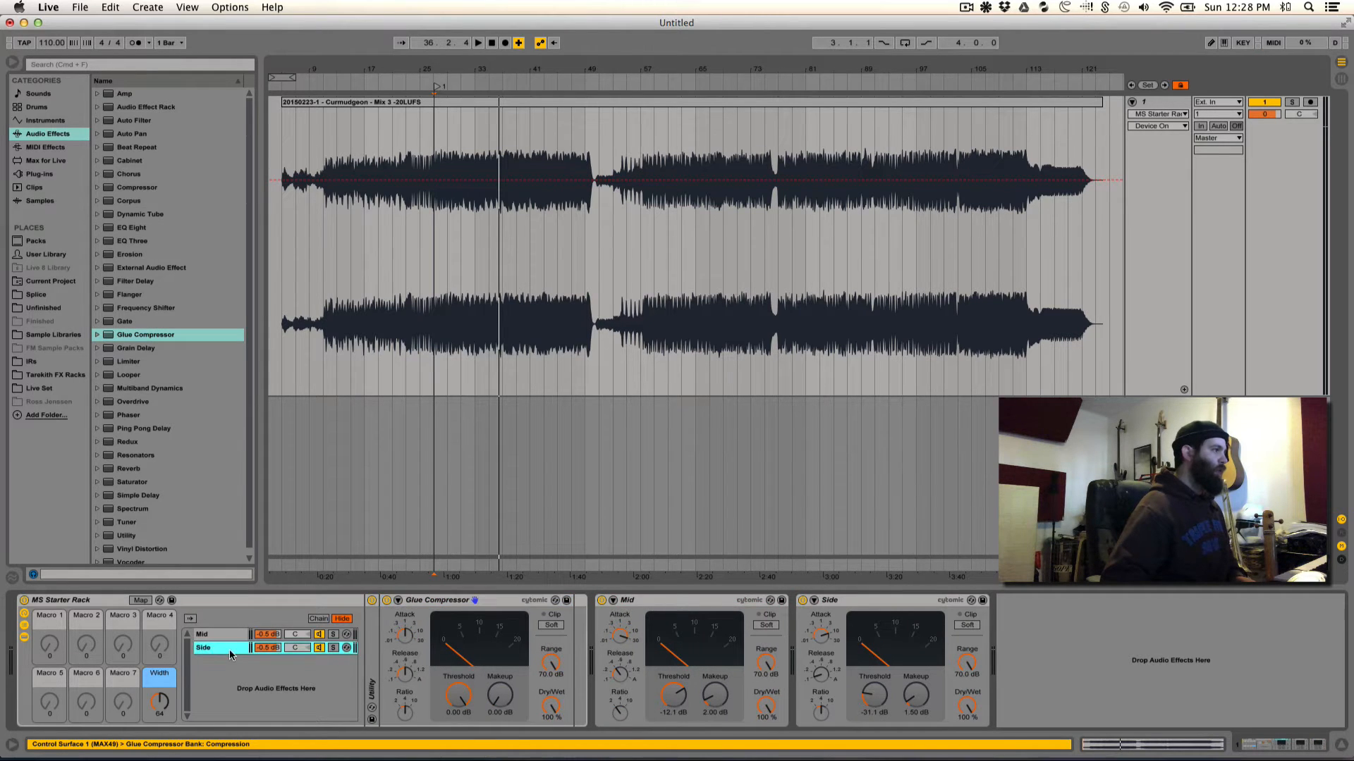
click(438, 603)
key(super+r)
text(Side)
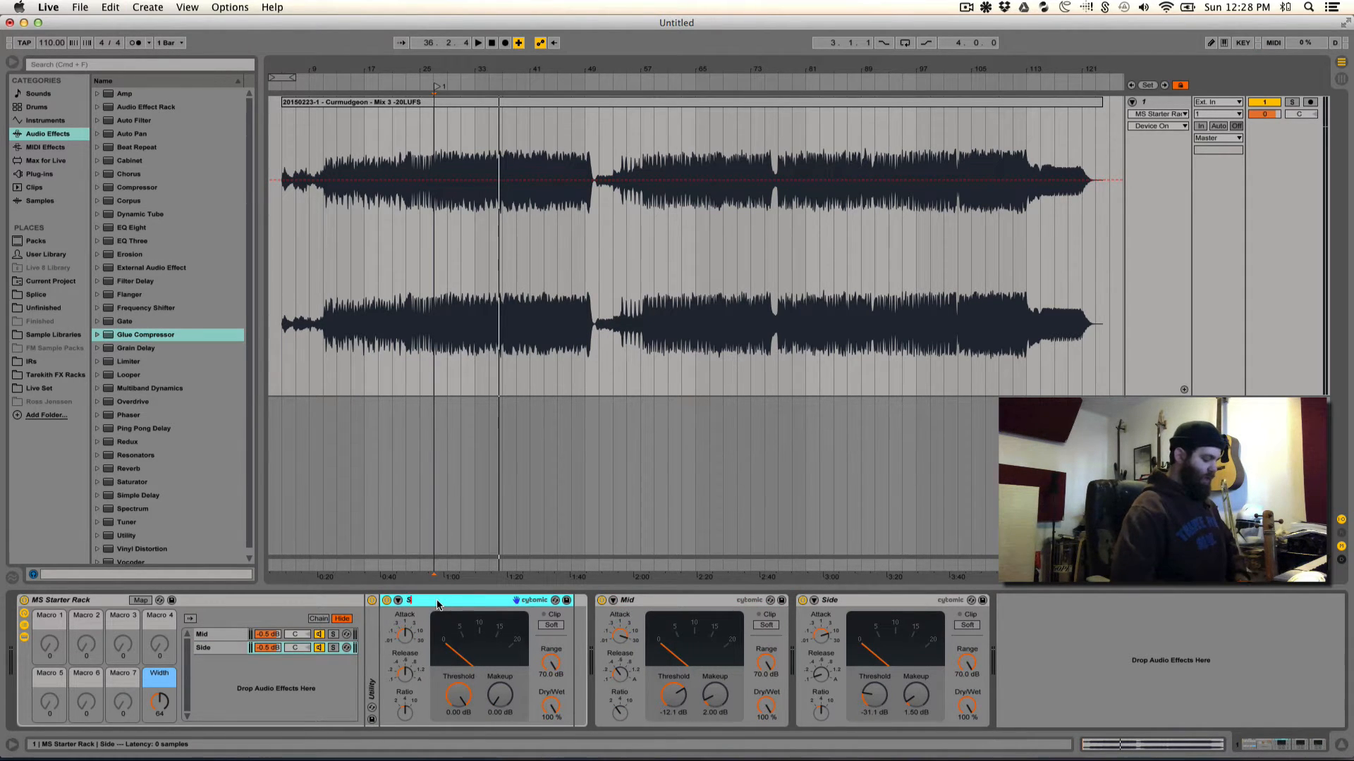
key(Return)
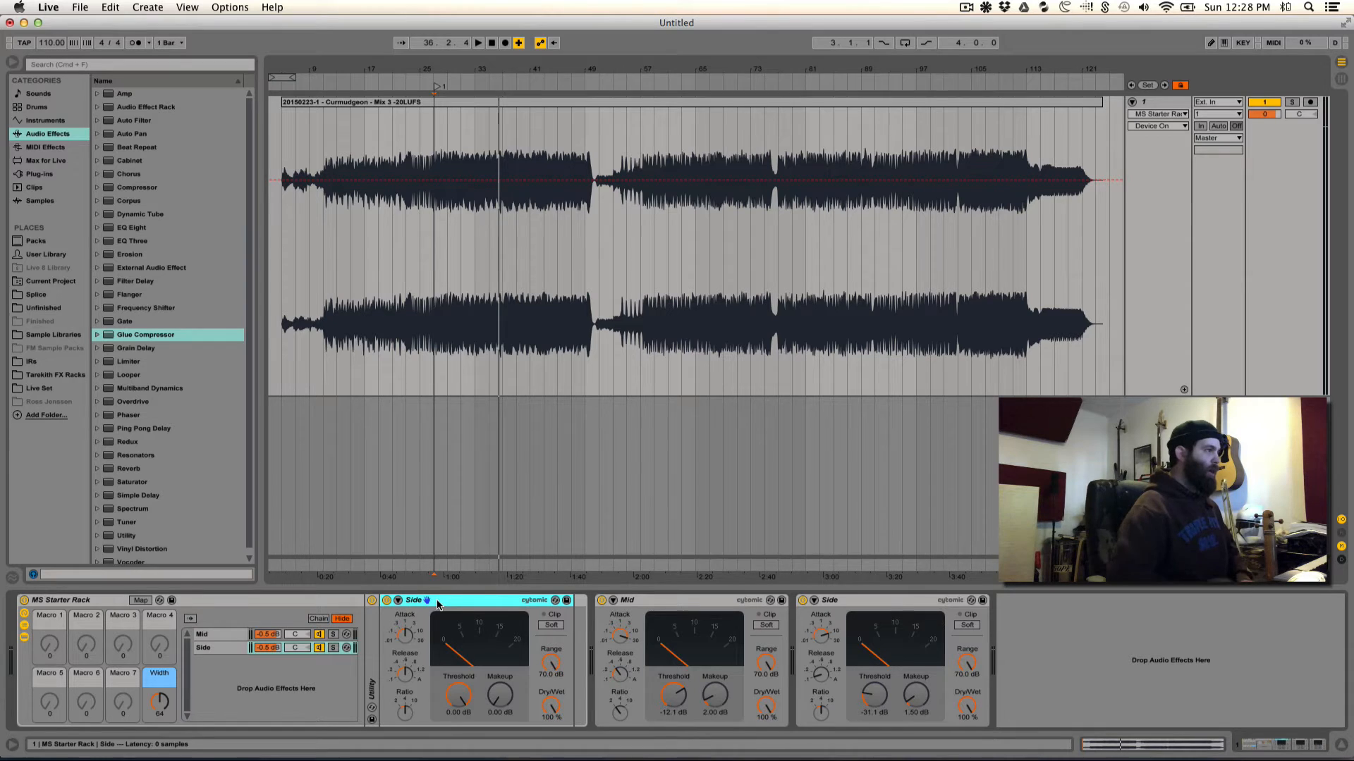
click(219, 648)
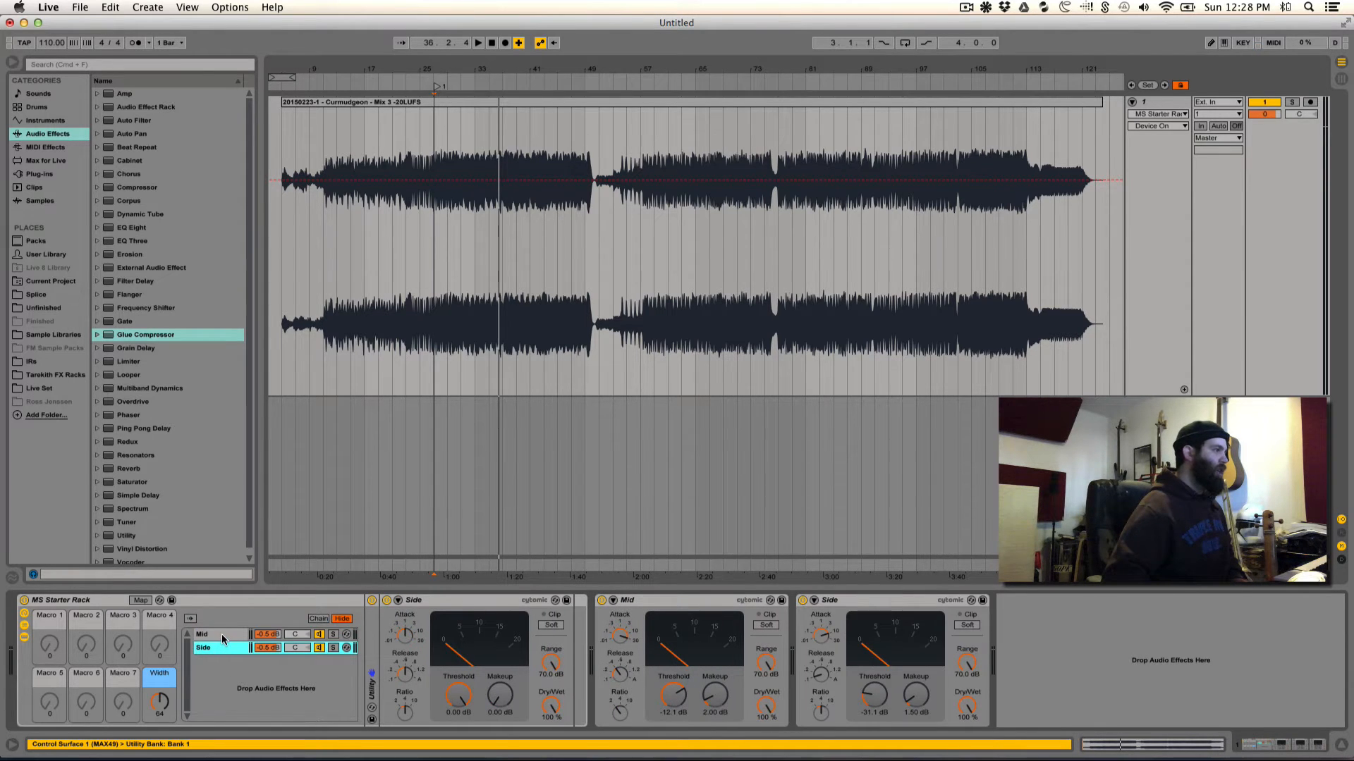
click(222, 636)
click(216, 649)
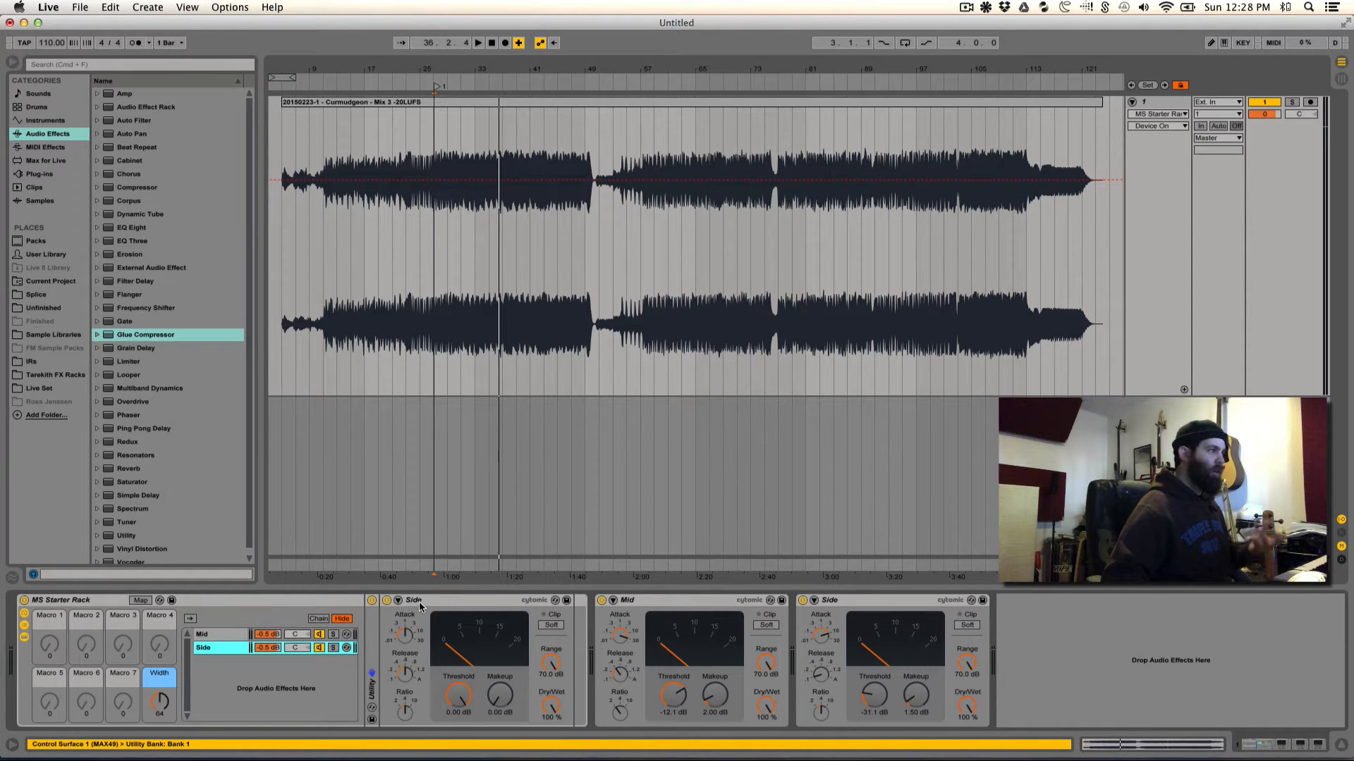
Step: Add a fresh Glue Compressor to the rack's Mid chain and rename it "Mid"
click(222, 635)
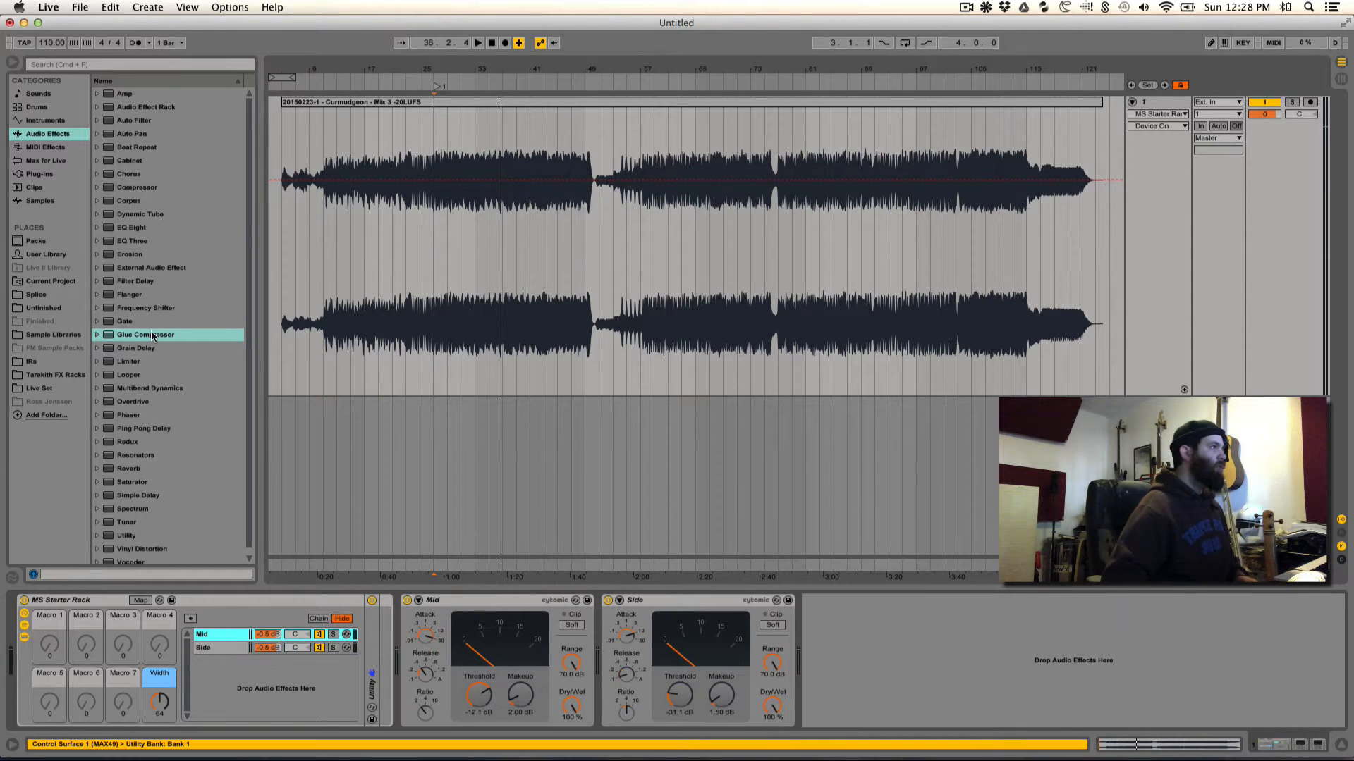
drag(152, 336, 374, 639)
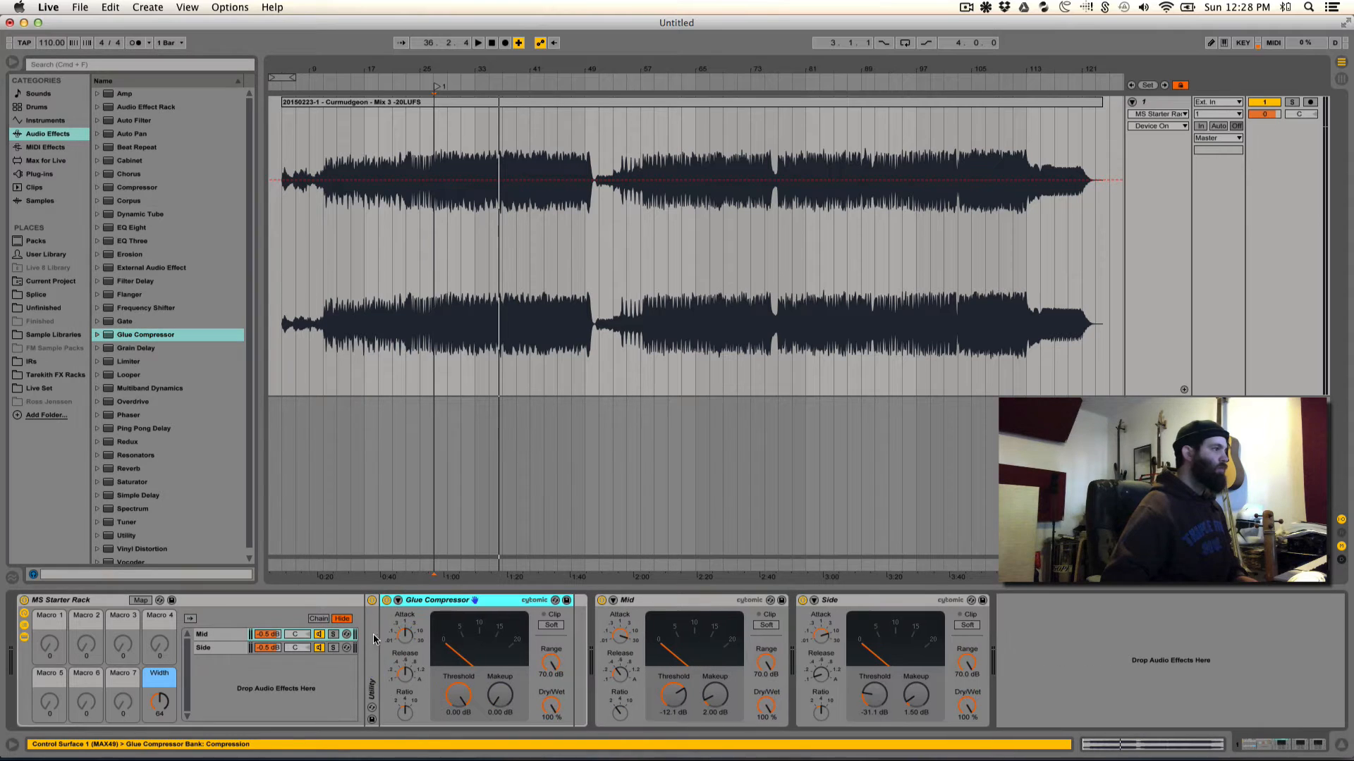
key(super+r)
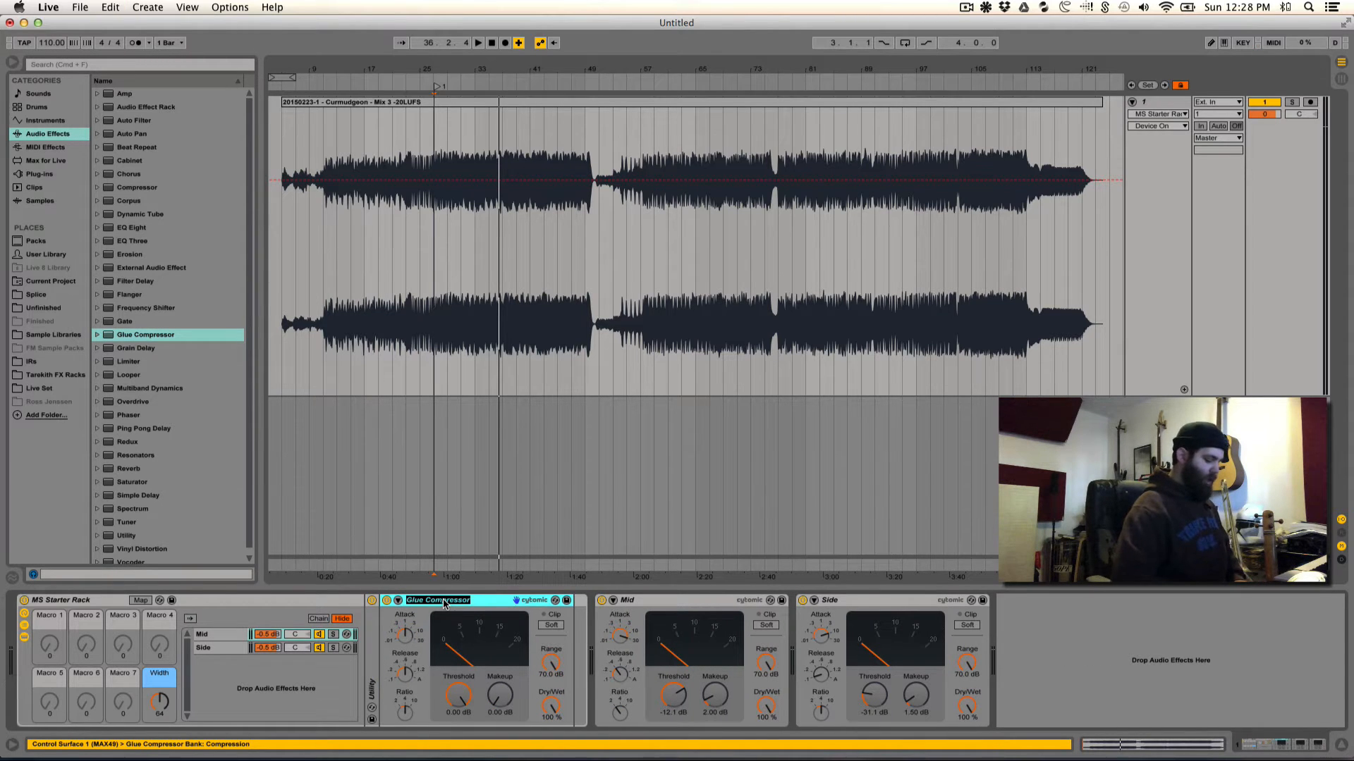
text(Mid)
key(Return)
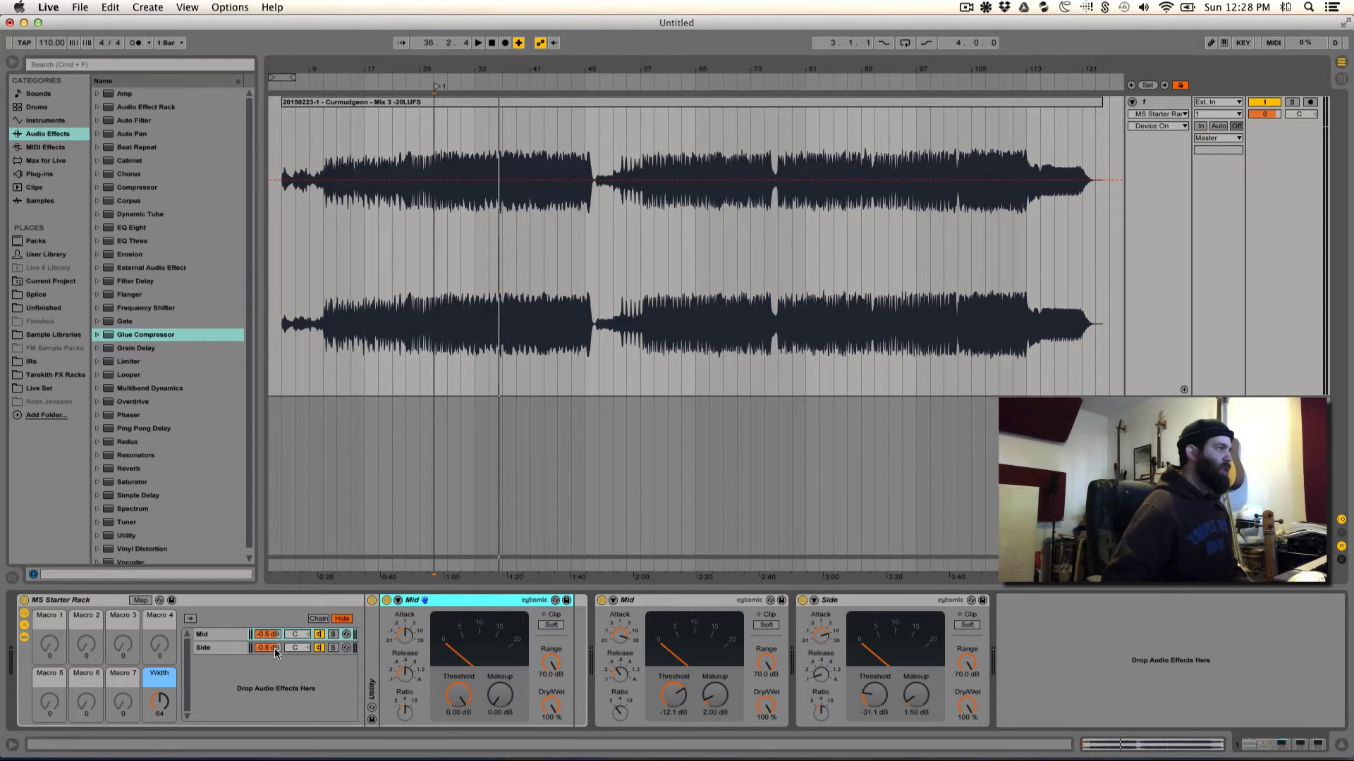
click(214, 648)
click(213, 636)
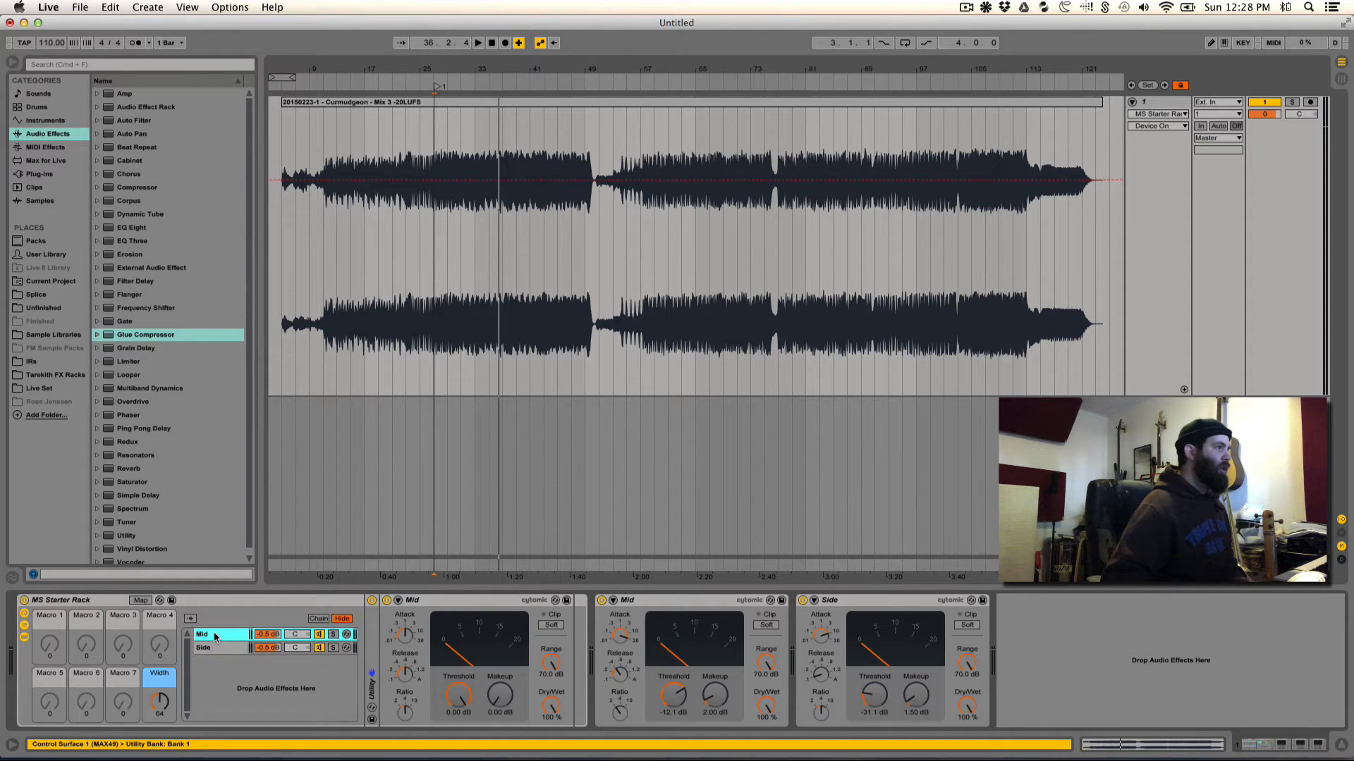
click(222, 649)
Step: Rename the MS Starter Rack to "Unlinked MD Comp"
click(75, 600)
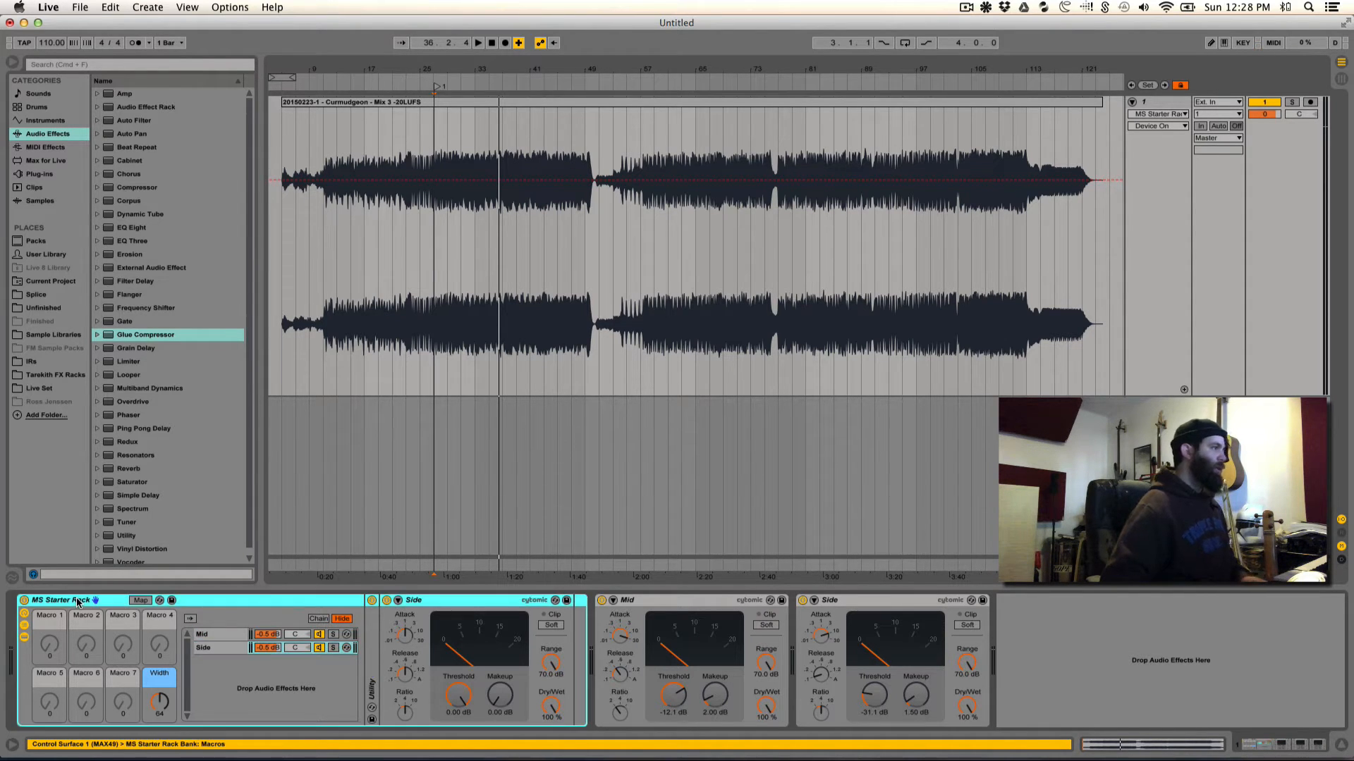
key(super+r)
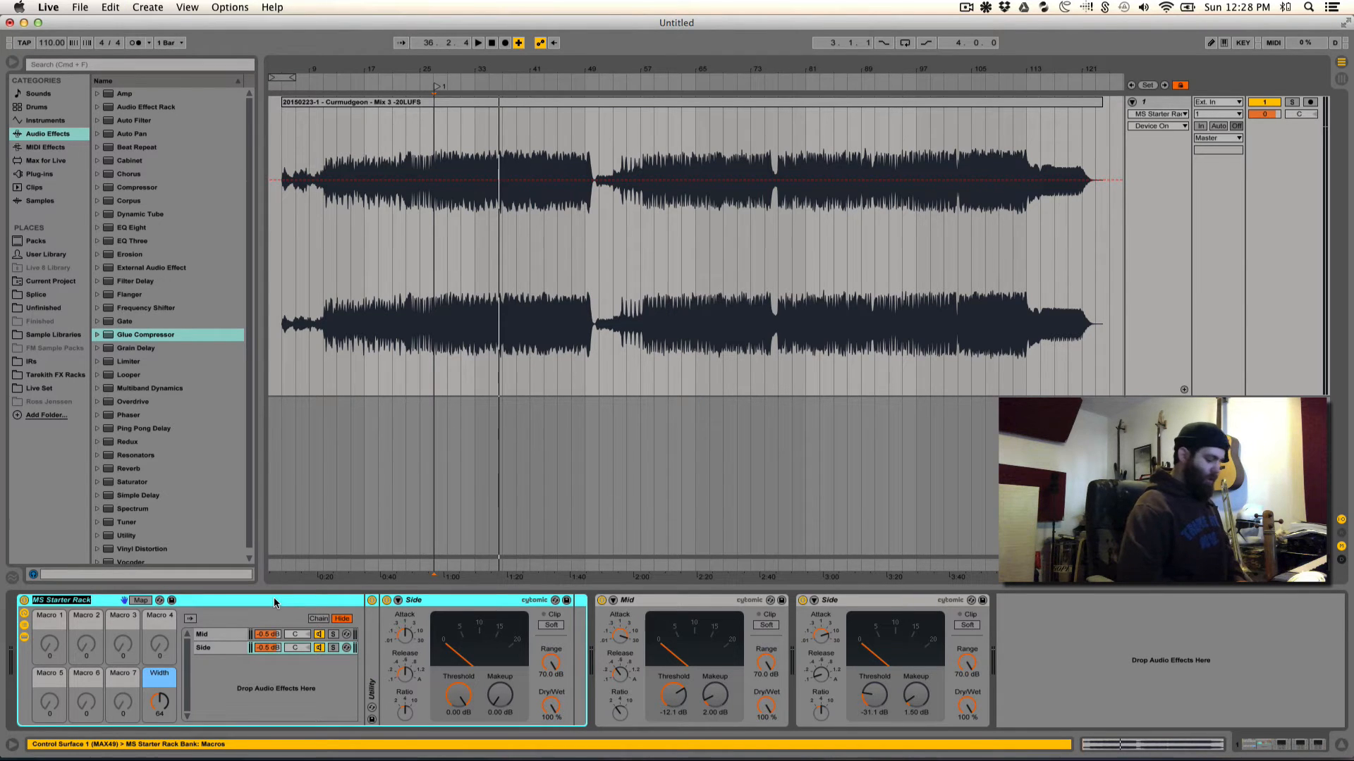
text(Unlinke)
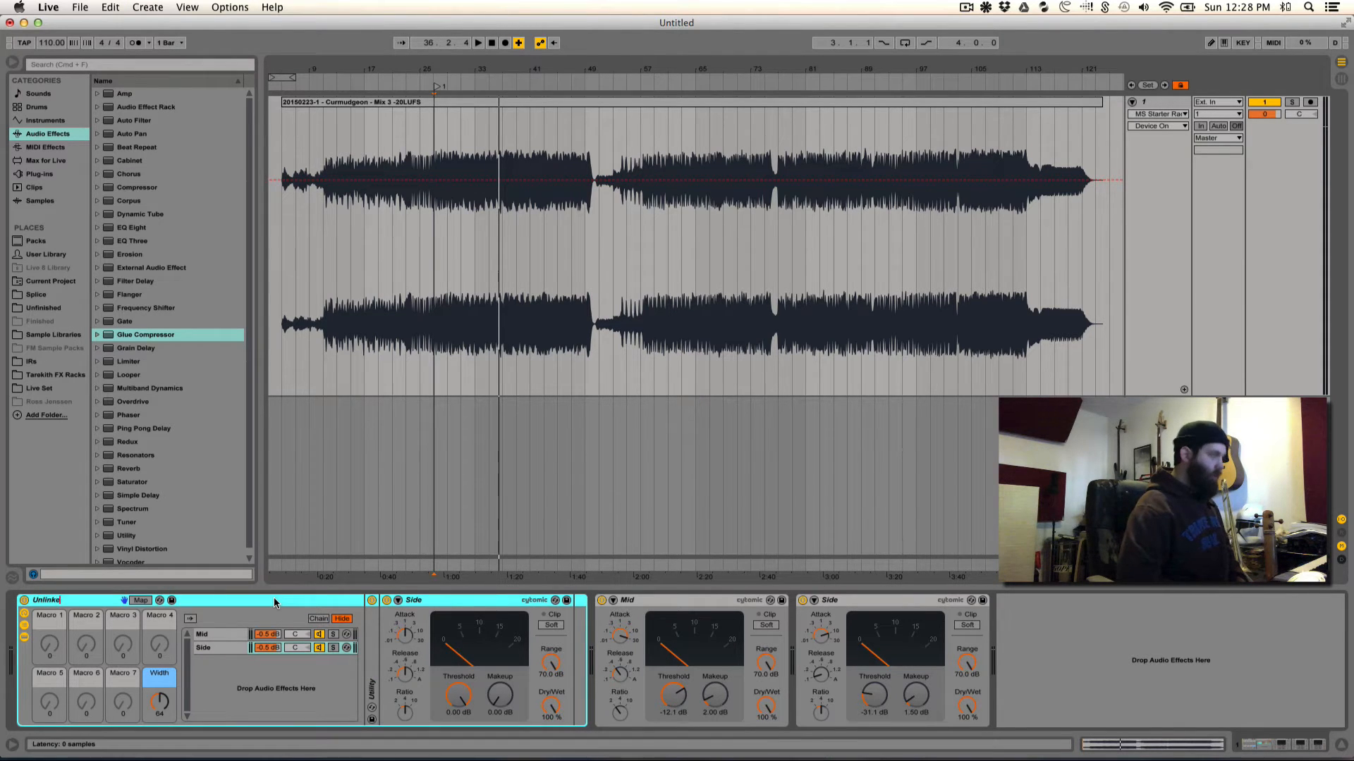
text(d MD Comp)
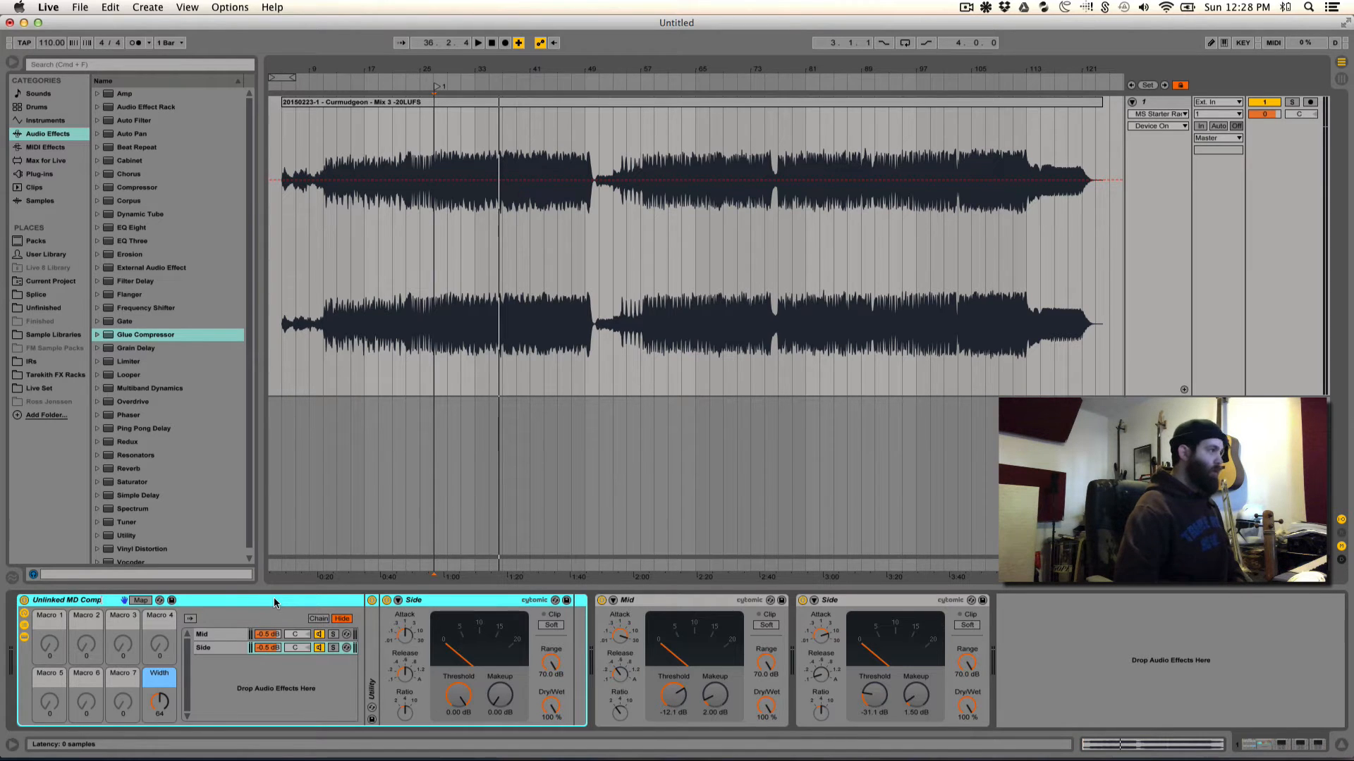
key(Return)
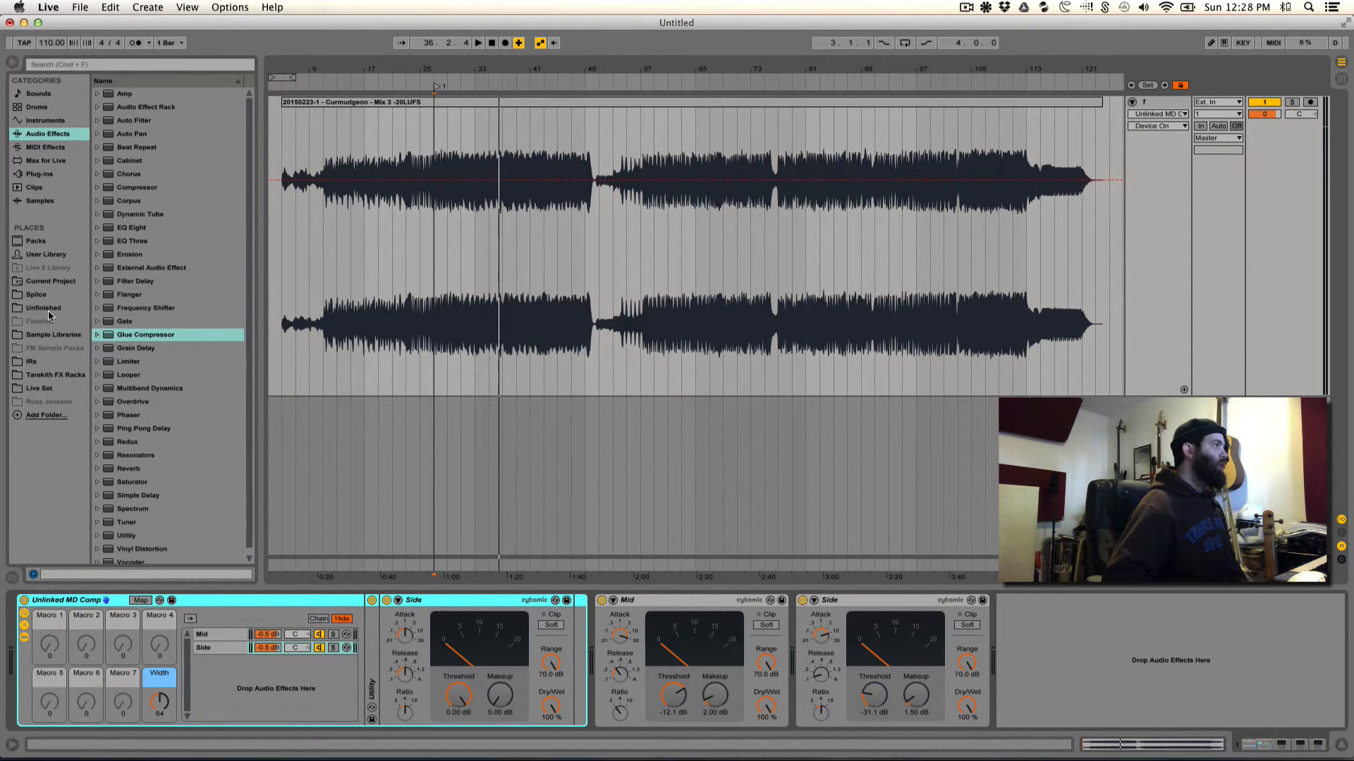
Step: Save the Unlinked MD Comp rack to the Advanced Processing folder in the User Library, keeping its name
click(48, 254)
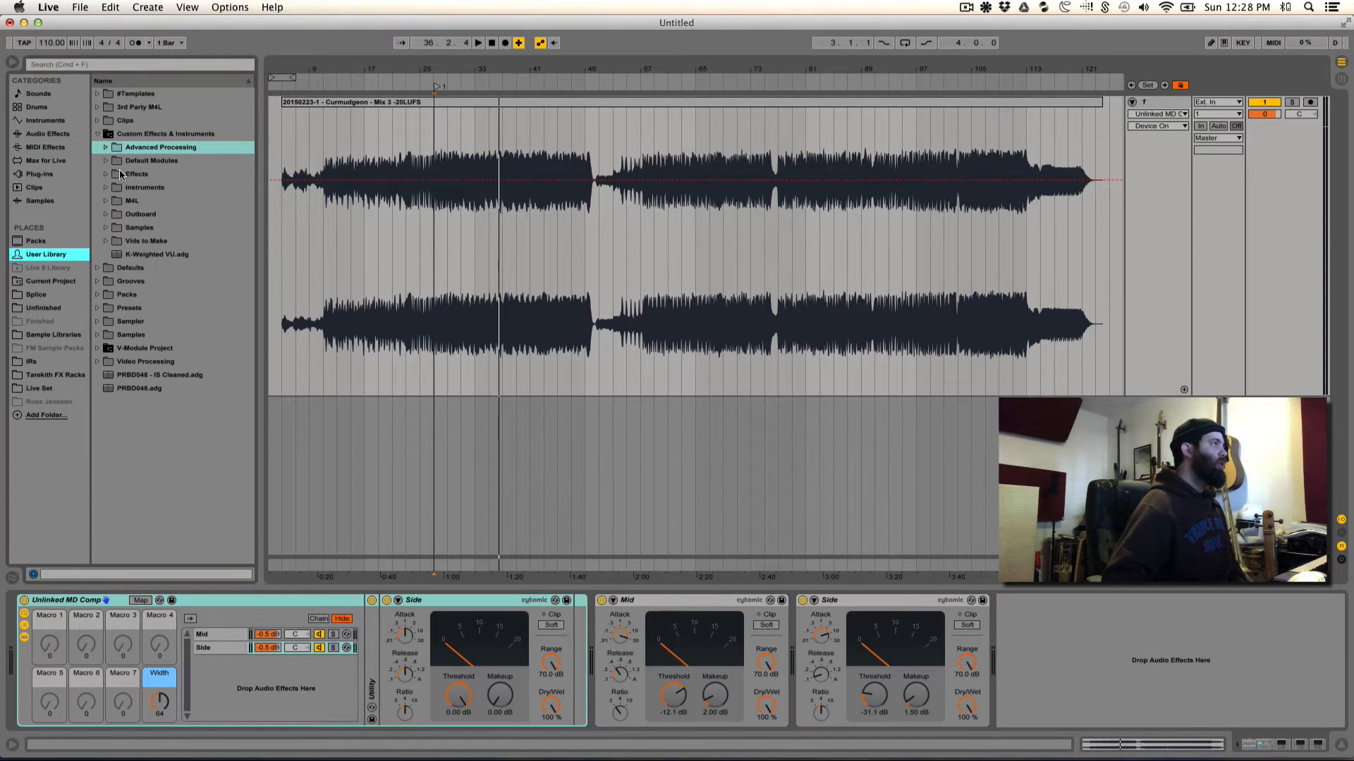
click(105, 147)
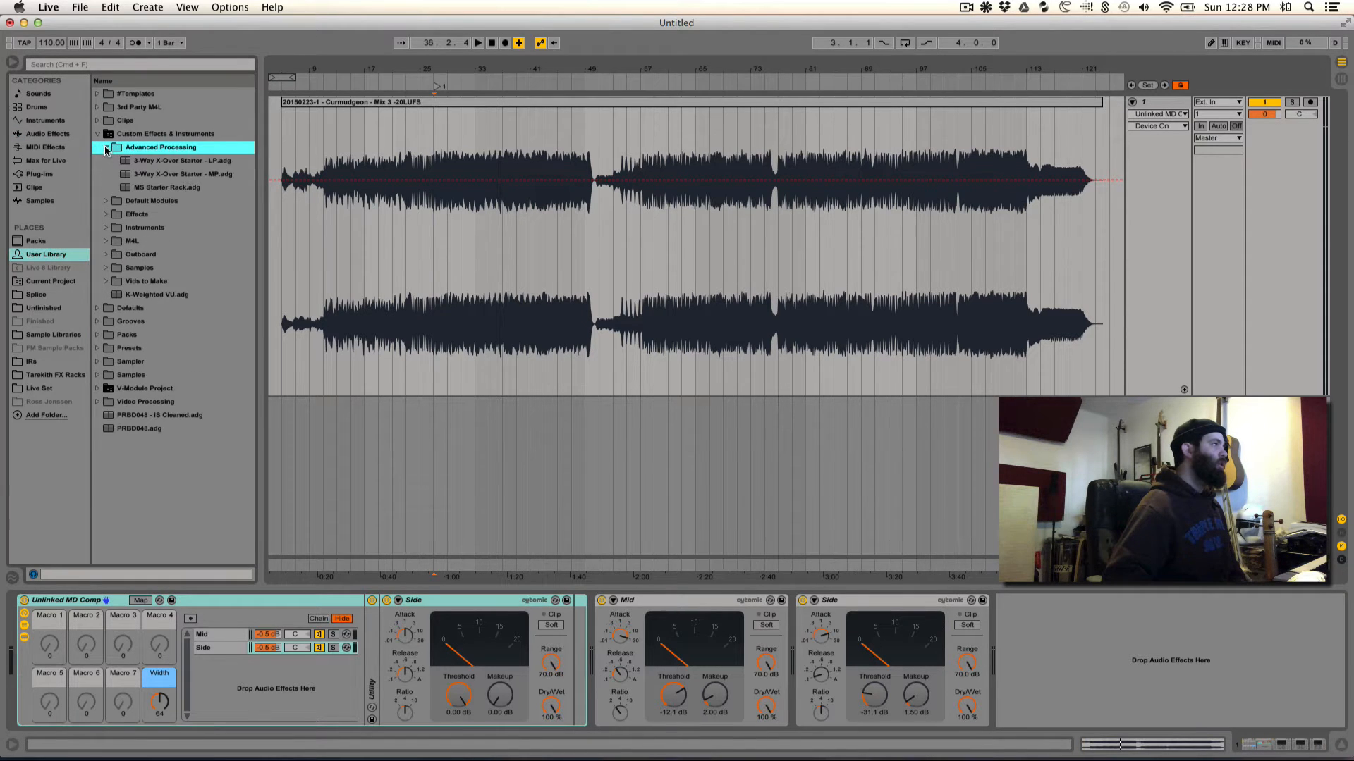
click(63, 604)
drag(174, 258, 171, 145)
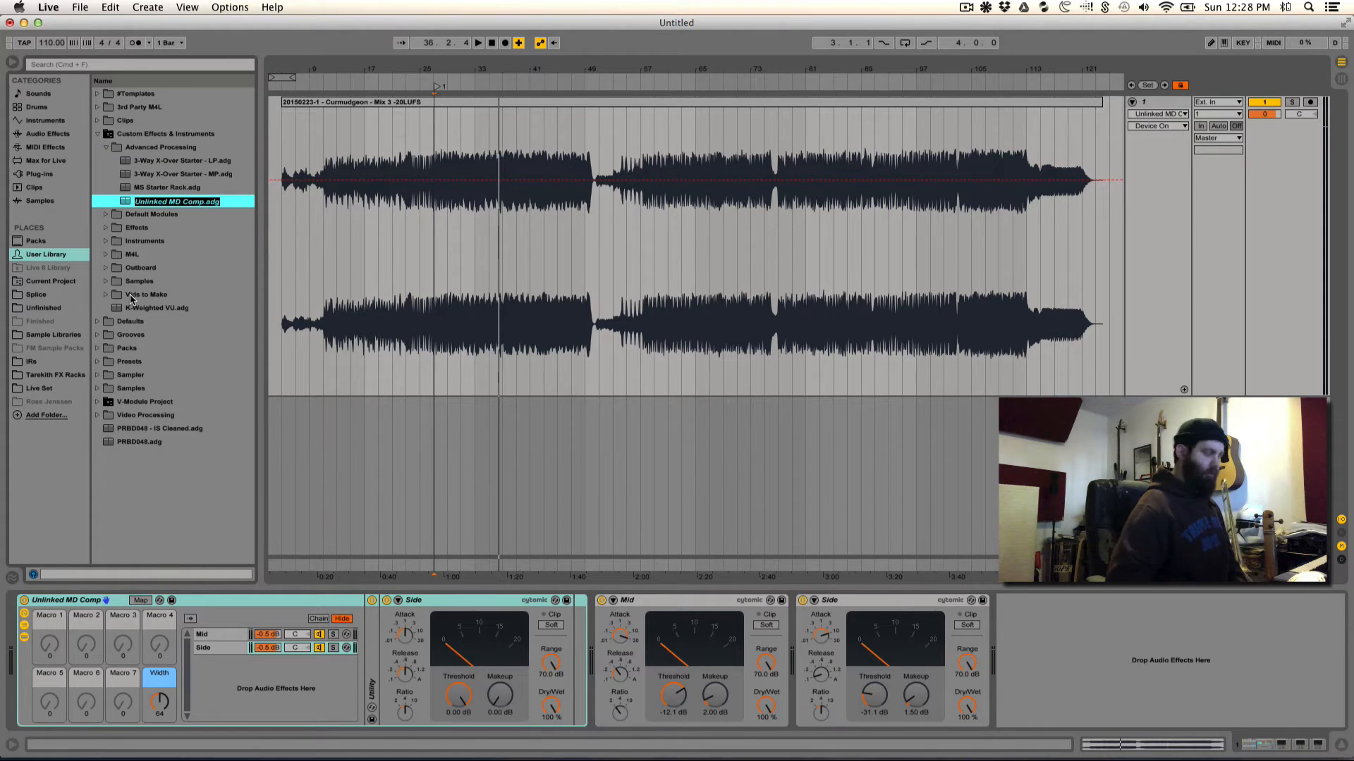
key(Return)
click(107, 148)
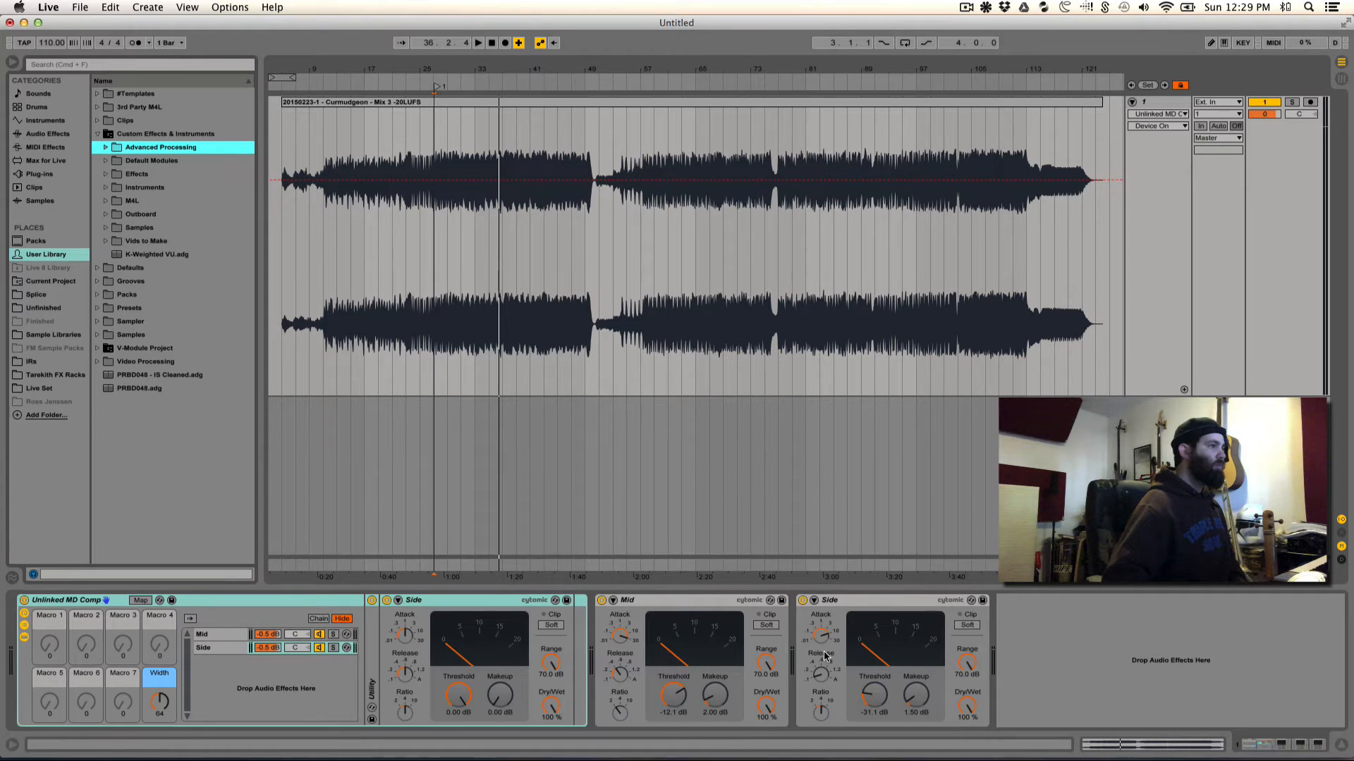
Step: Turn off the standalone Mid and Side compressors that follow the rack
click(602, 599)
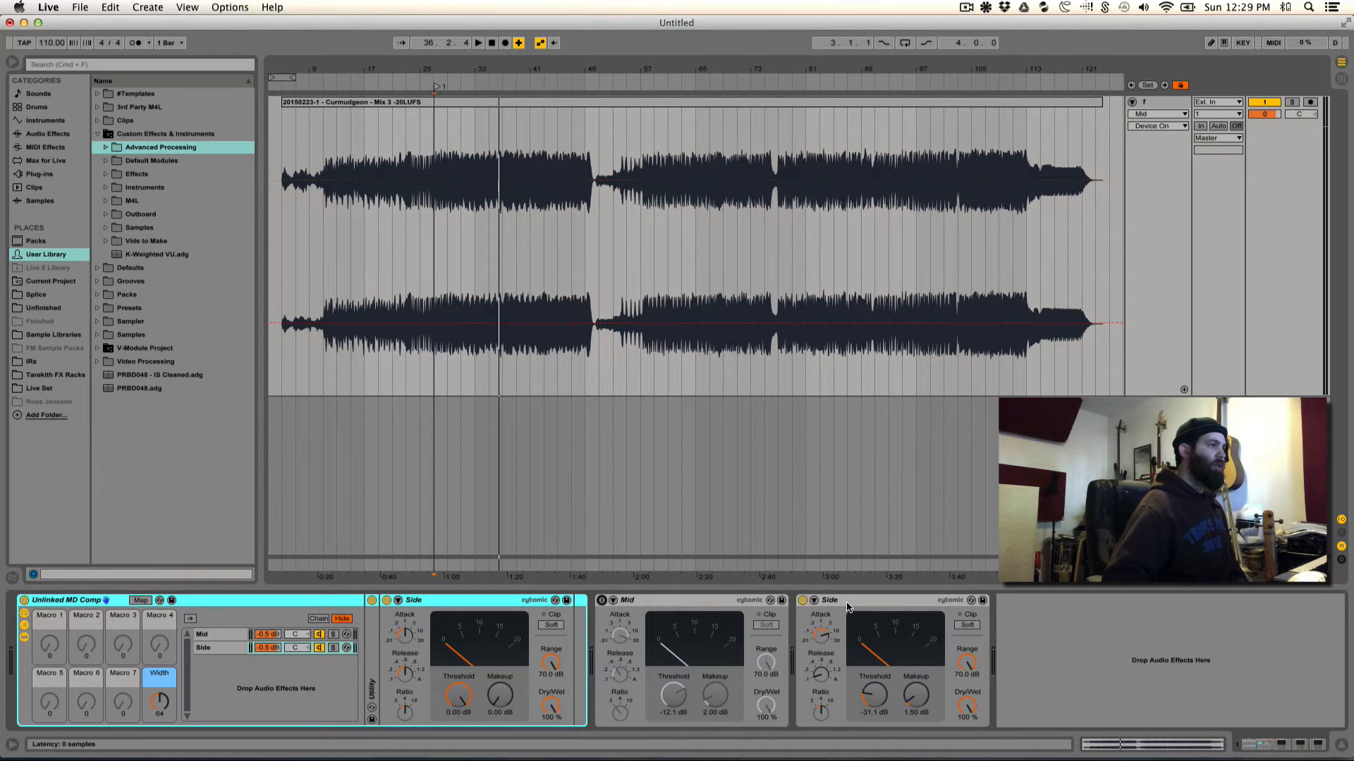
click(806, 602)
click(803, 600)
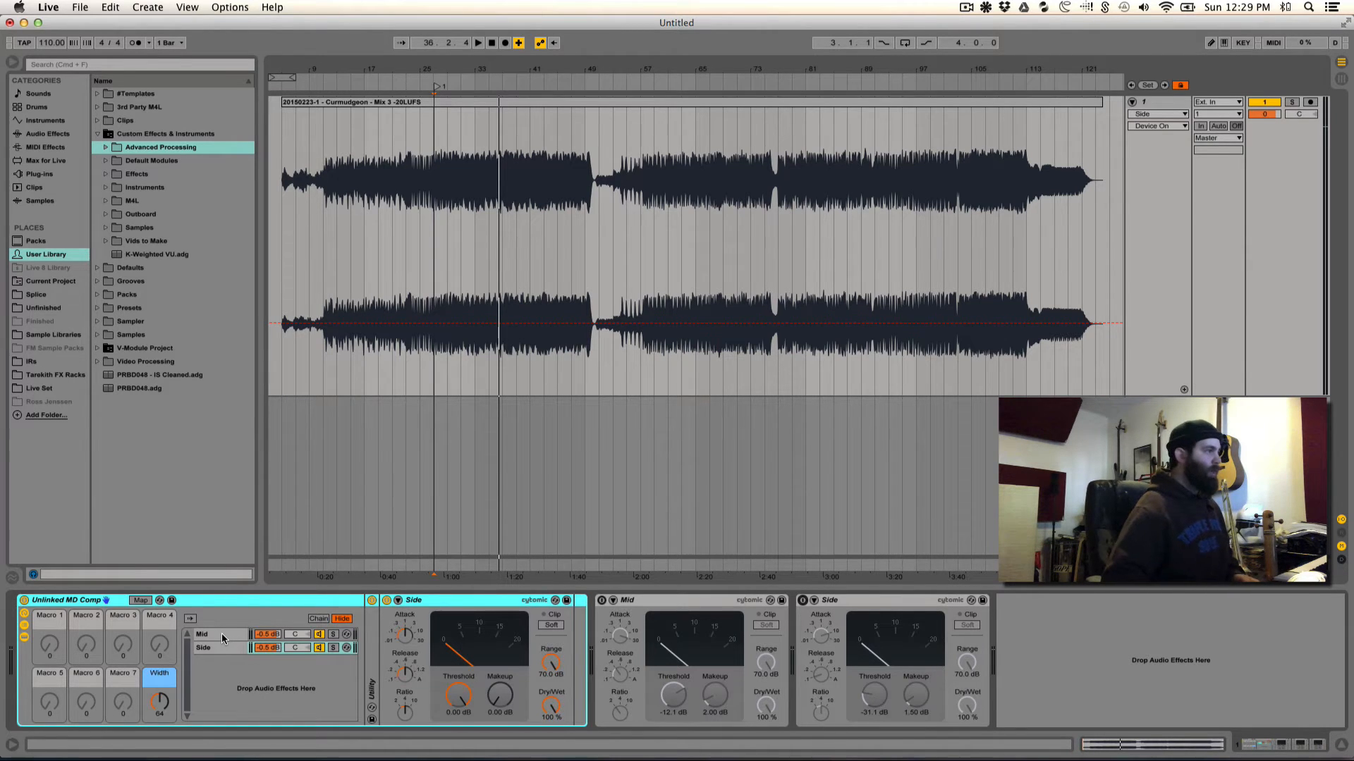
Step: Map the Mid chain compressor's Attack to Macro 1, Release to Macro 2 and Ratio to Macro 3
click(221, 633)
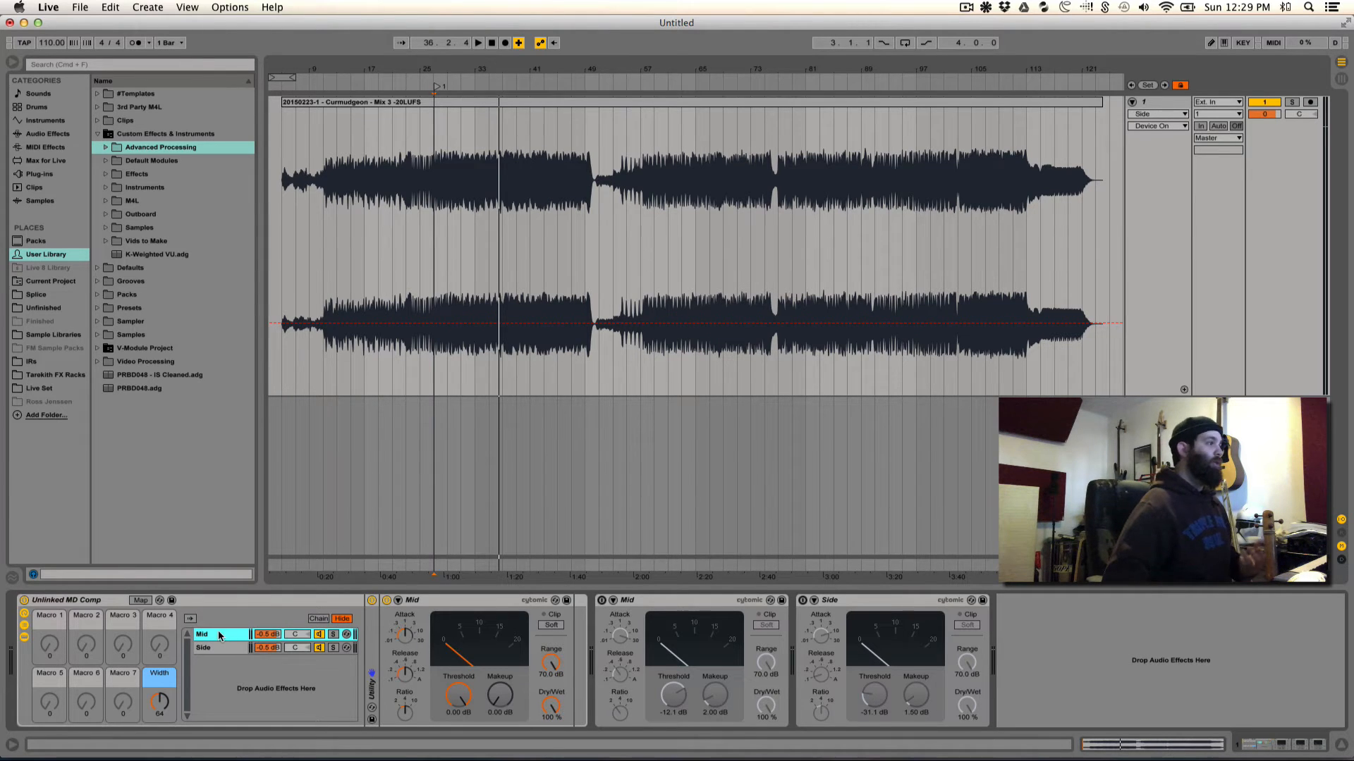
right_click(408, 638)
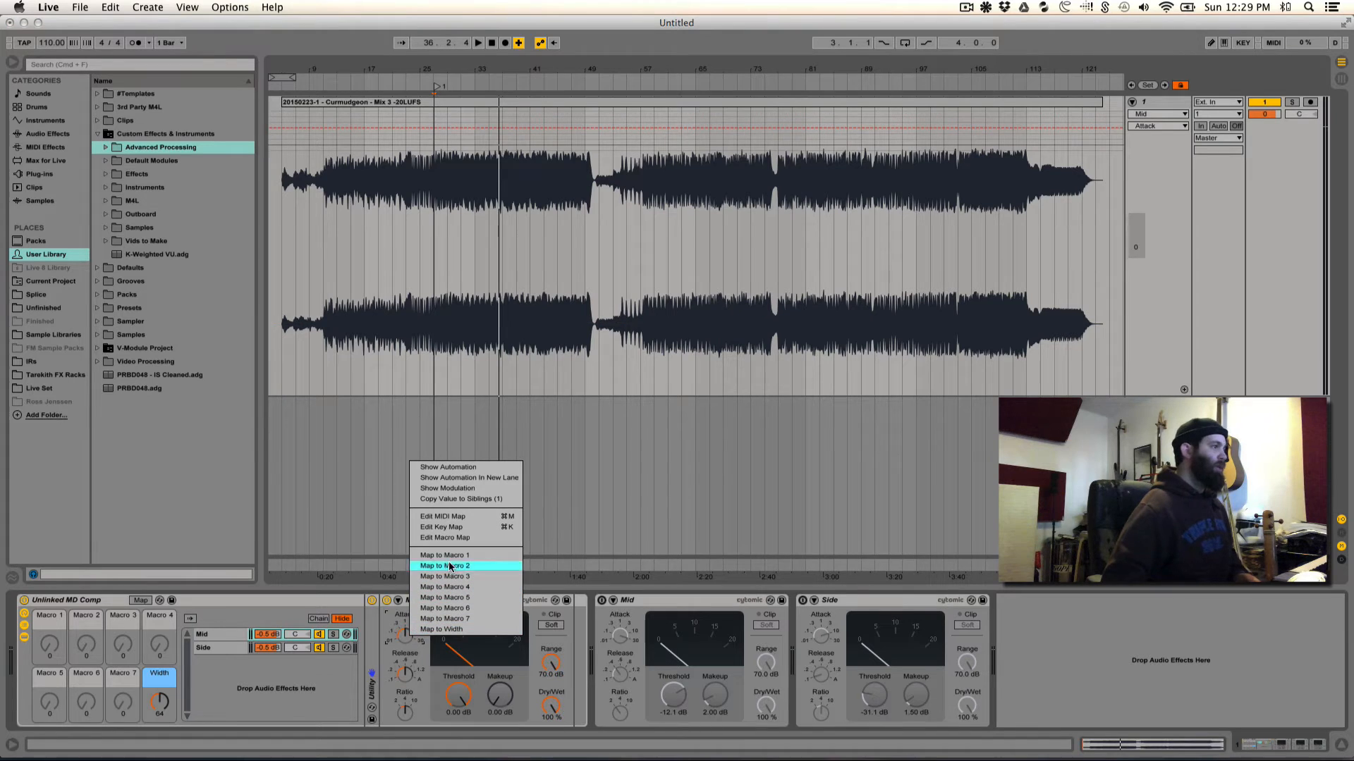
click(451, 555)
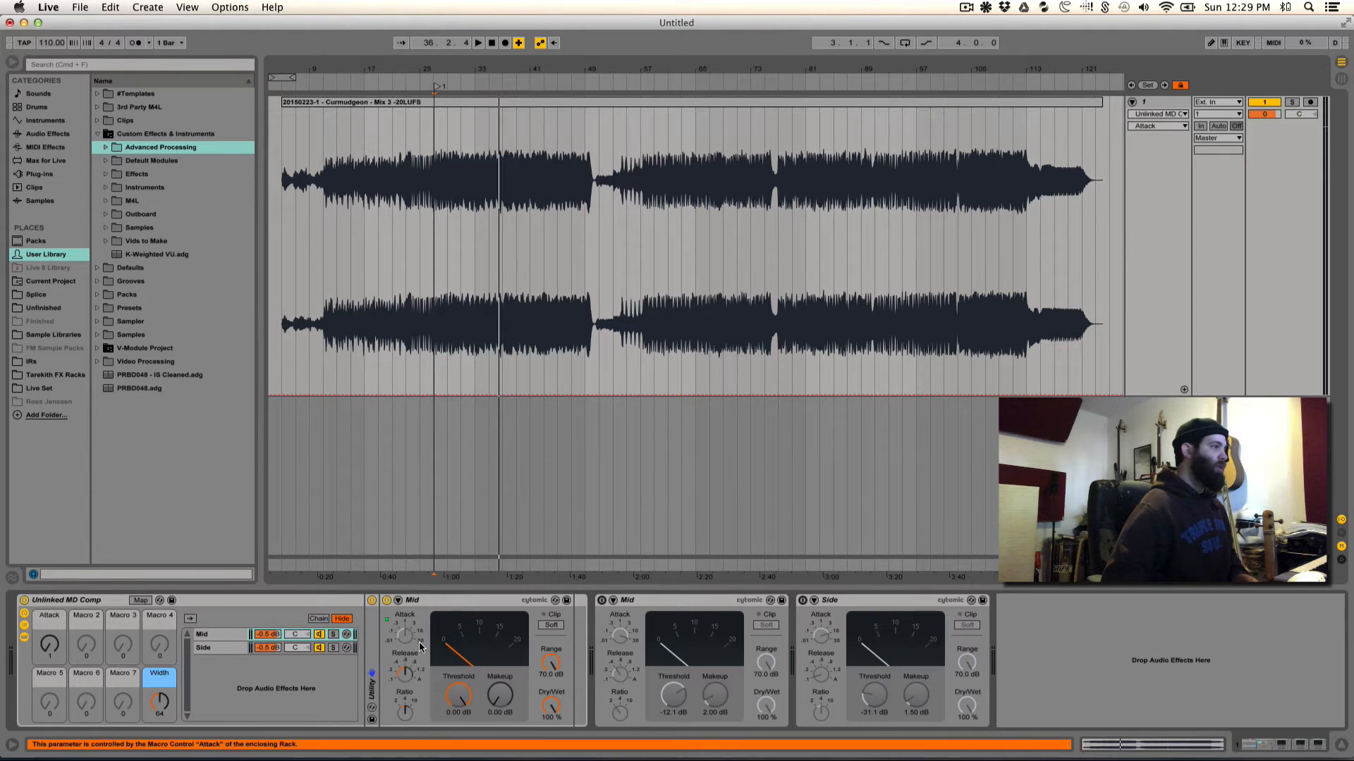
right_click(401, 675)
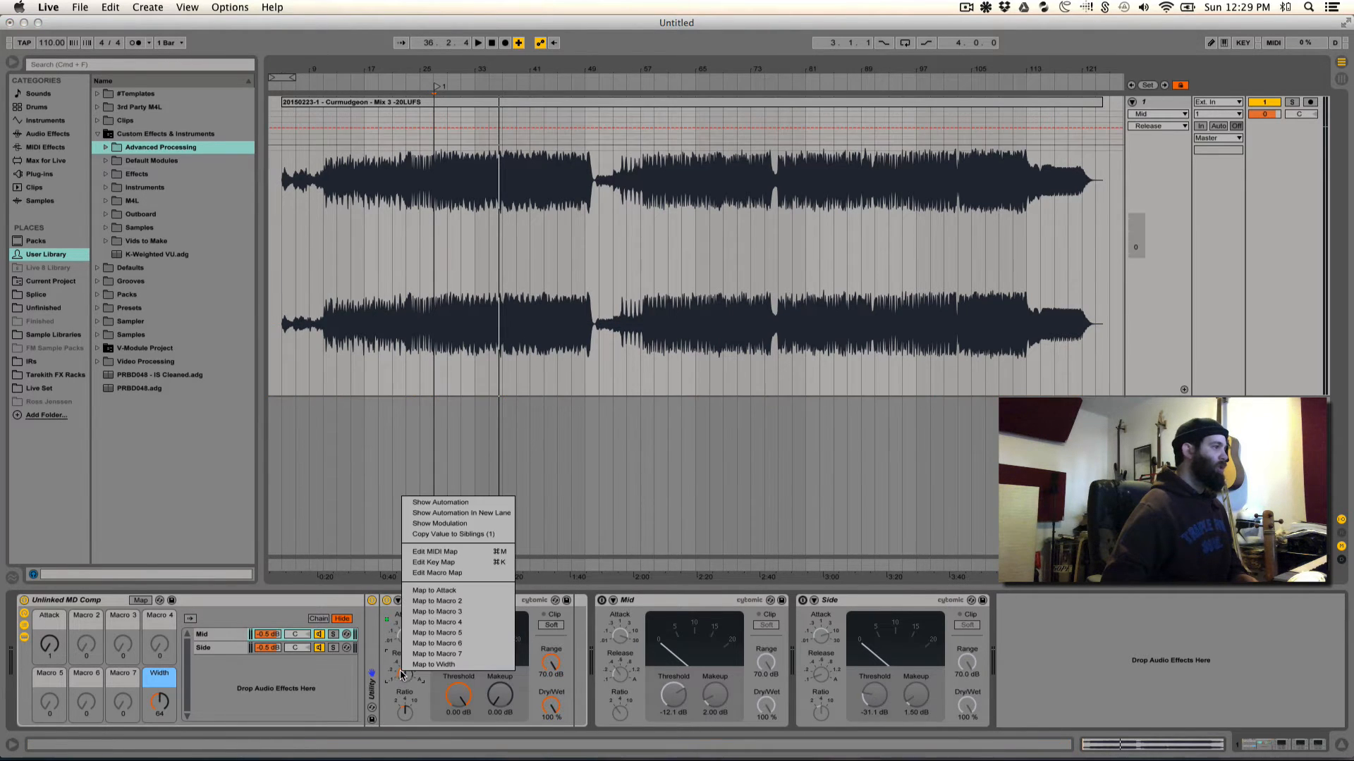
click(454, 599)
right_click(403, 709)
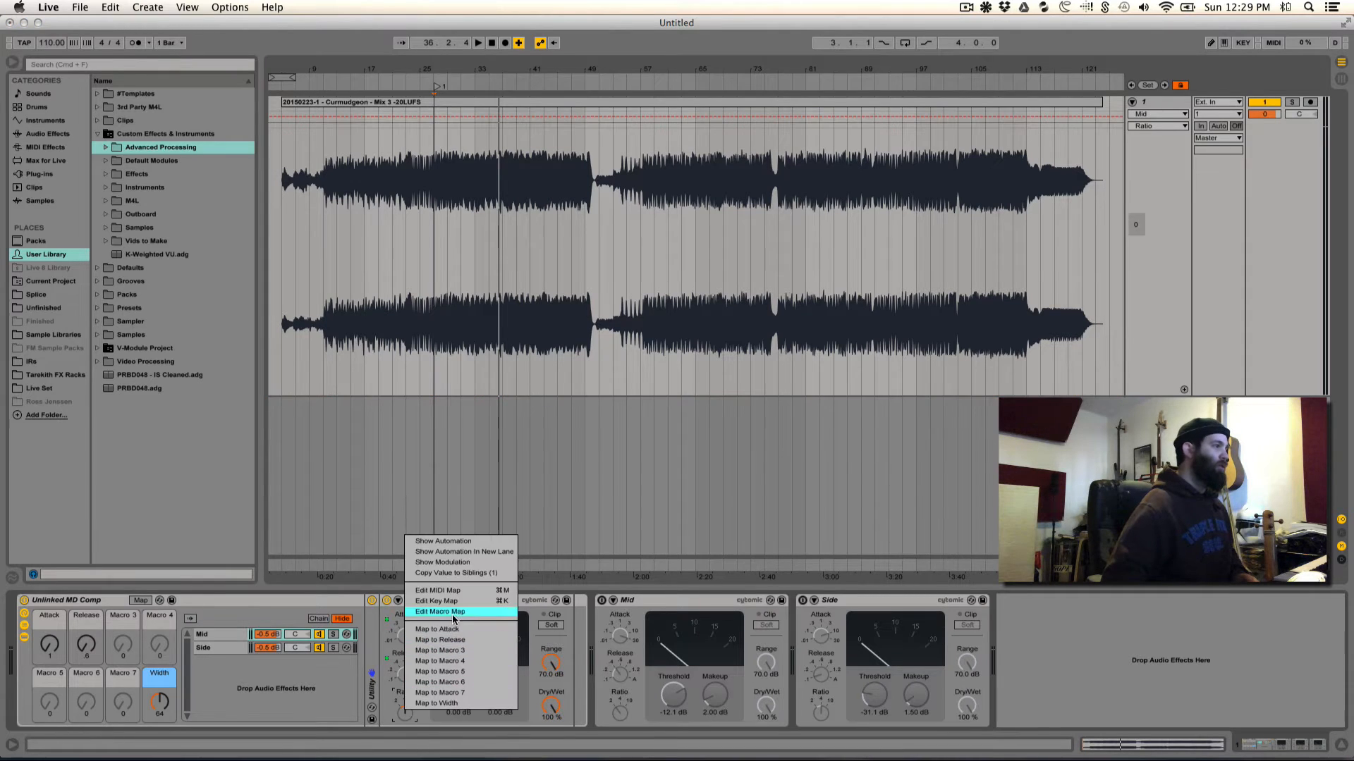
click(456, 652)
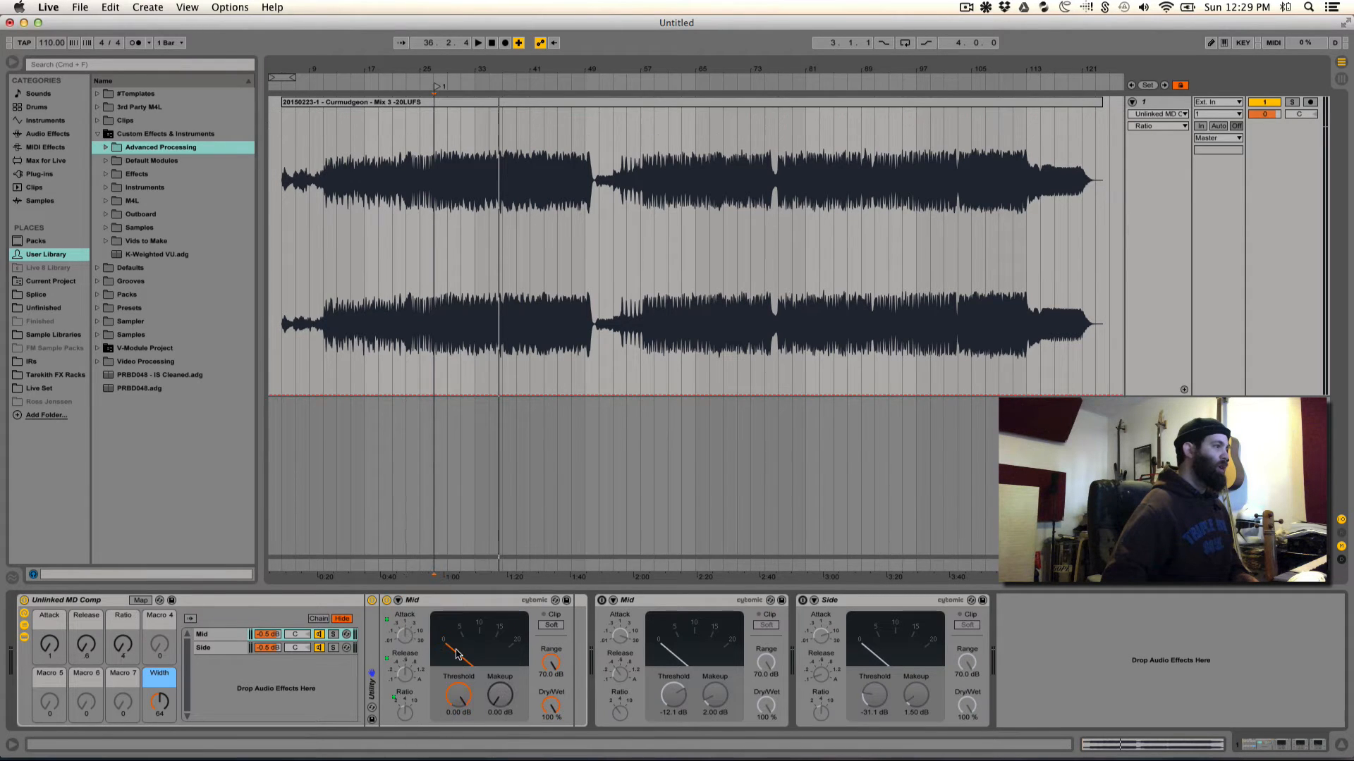
Step: Map the Mid chain compressor's Threshold to Macro 5 and its Makeup to Macro 6
right_click(457, 696)
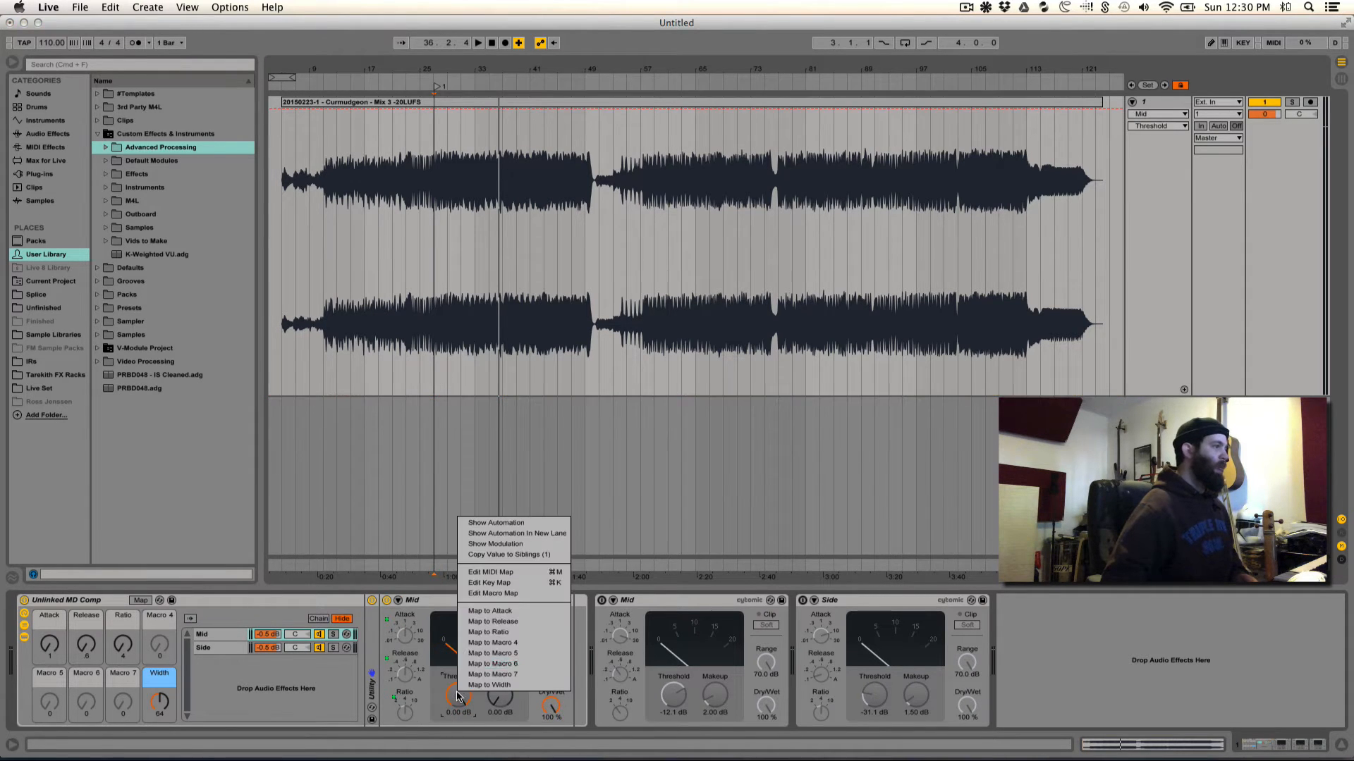
click(511, 654)
right_click(506, 698)
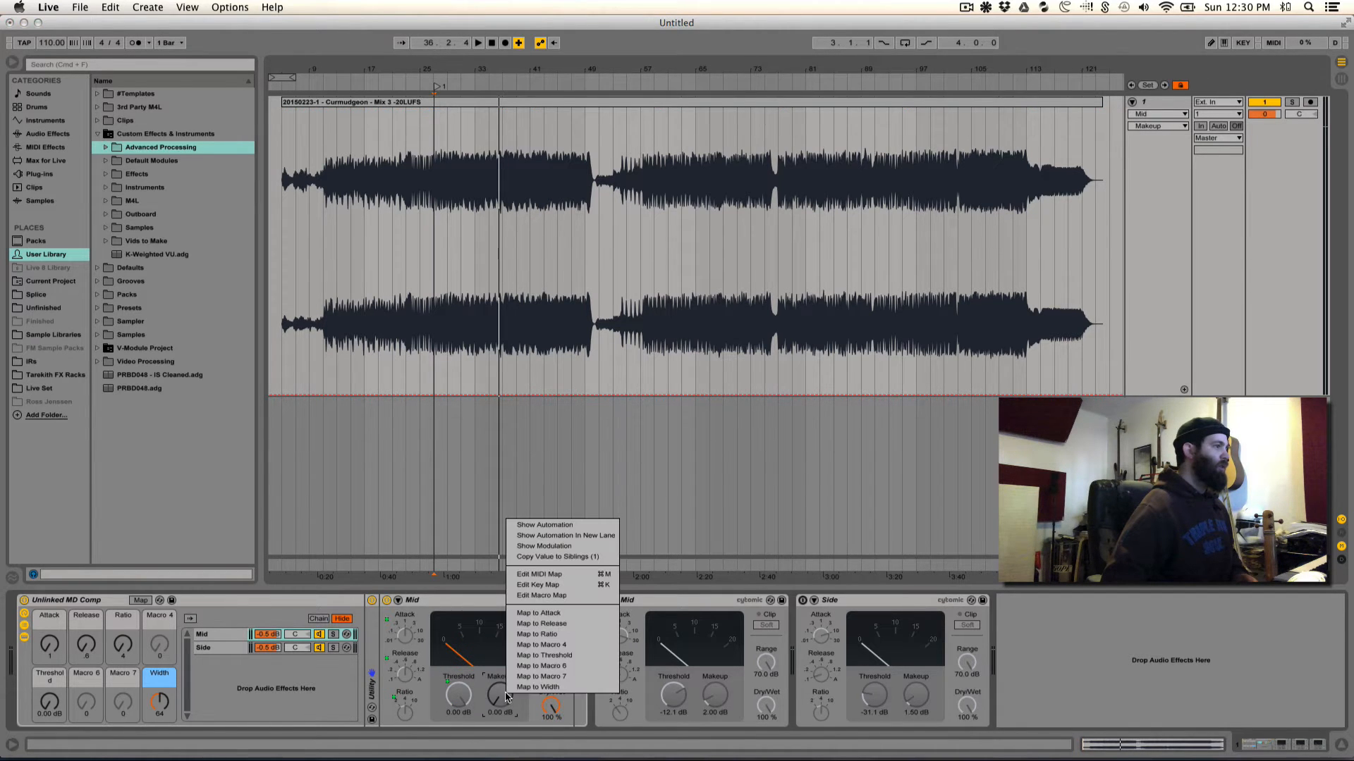
click(540, 667)
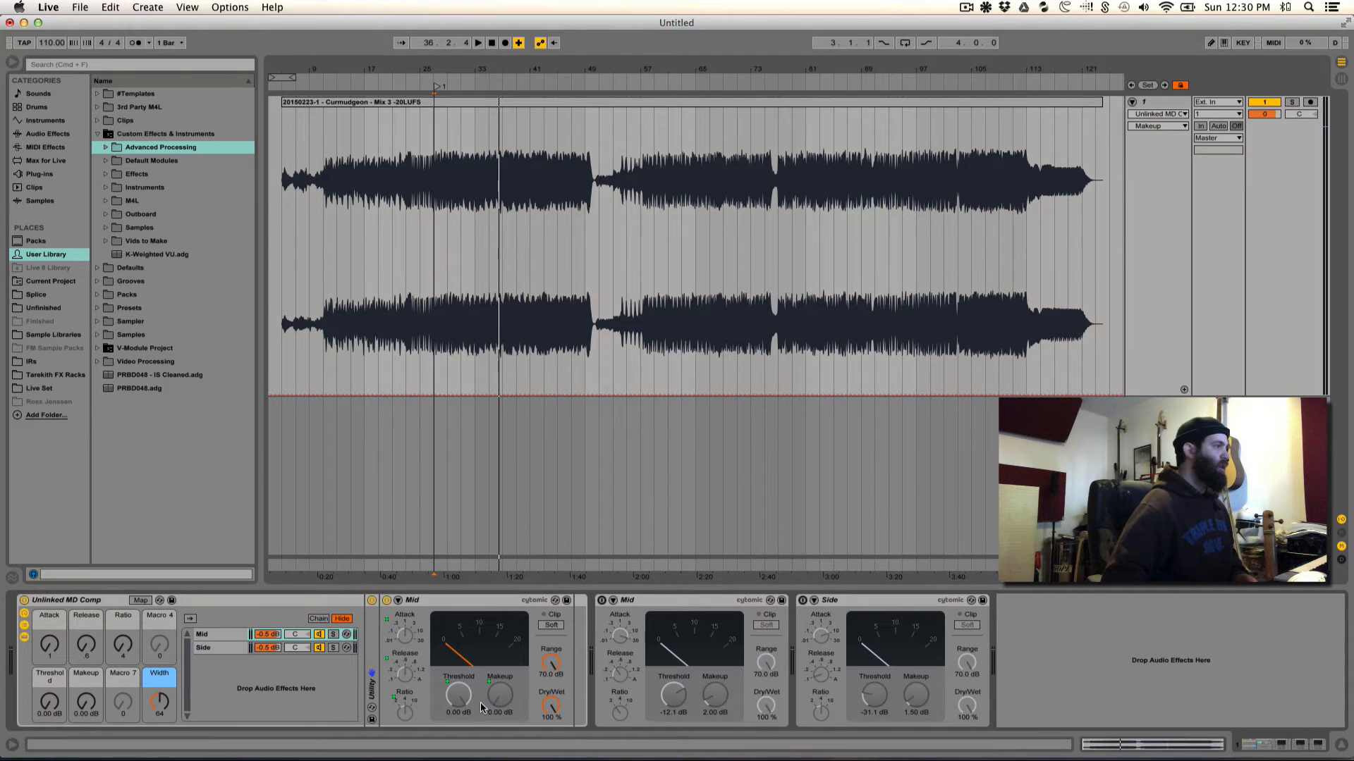
Step: Map the Mid chain compressor's Dry/Wet to Macro 7
right_click(557, 706)
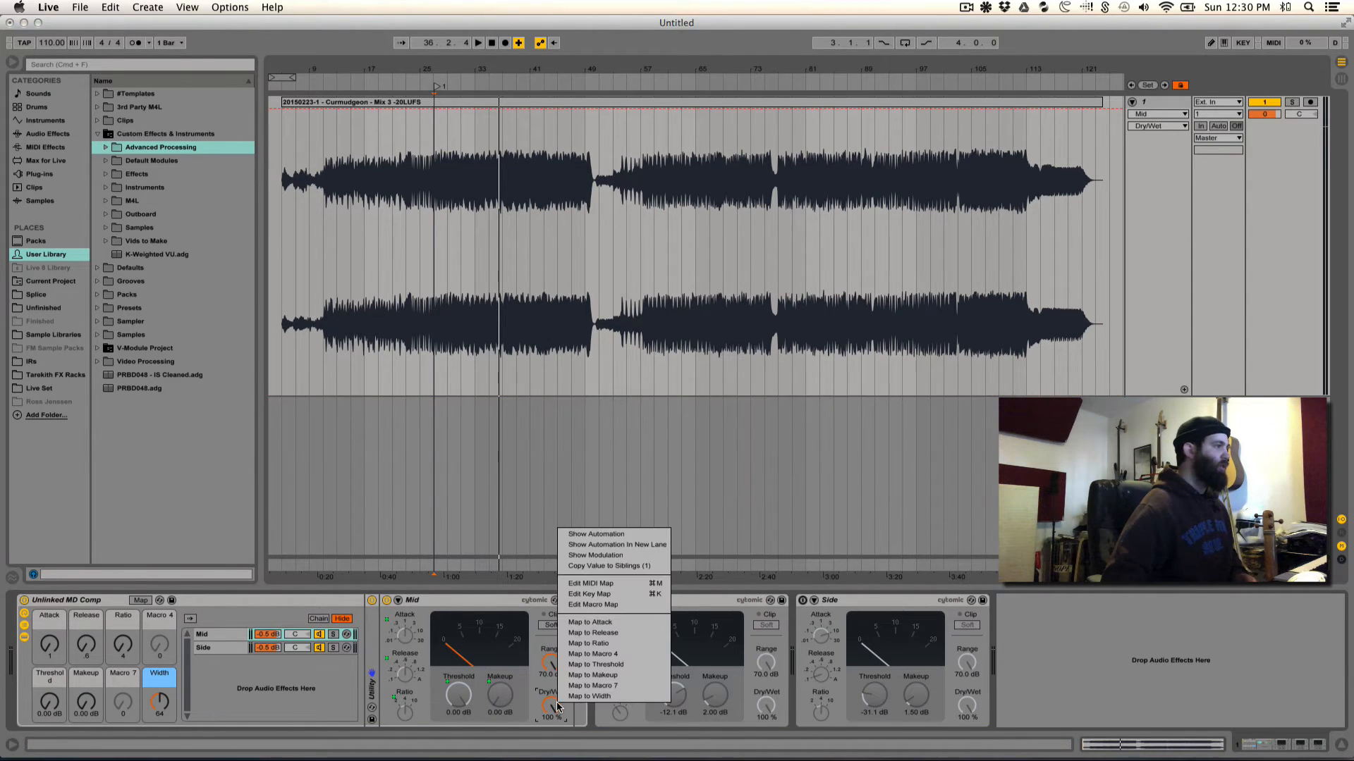
click(583, 689)
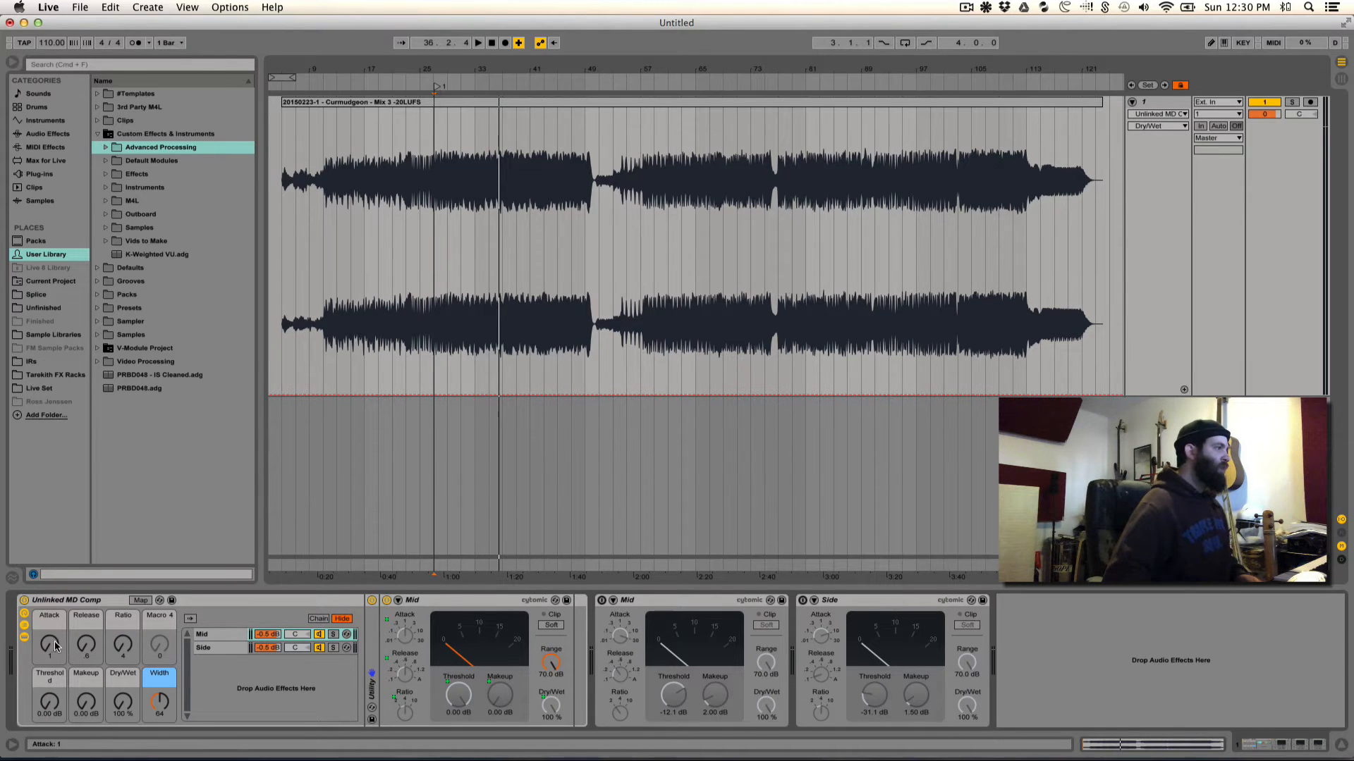
Step: Clear the name of the unused Macro 4 and colour it dark grey
click(159, 617)
key(super+r)
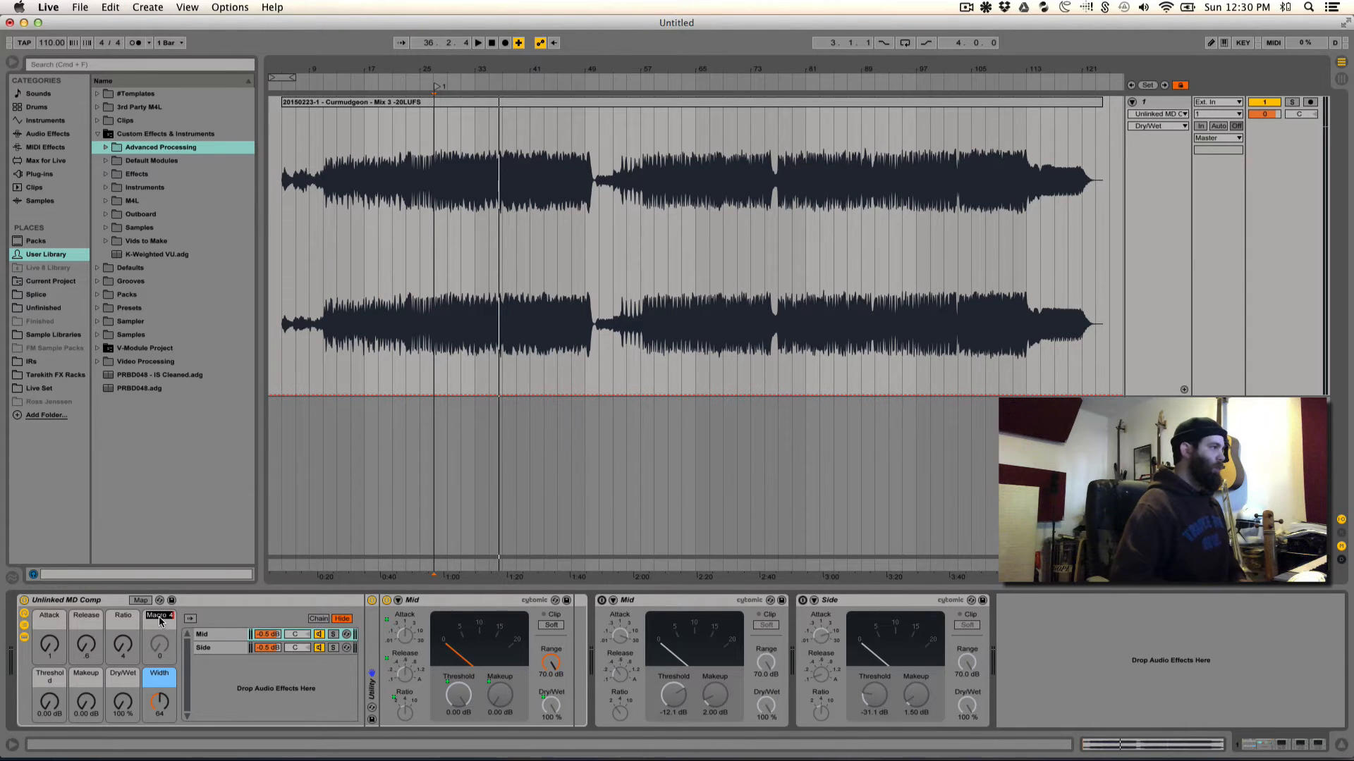
key(BackSpace)
right_click(160, 620)
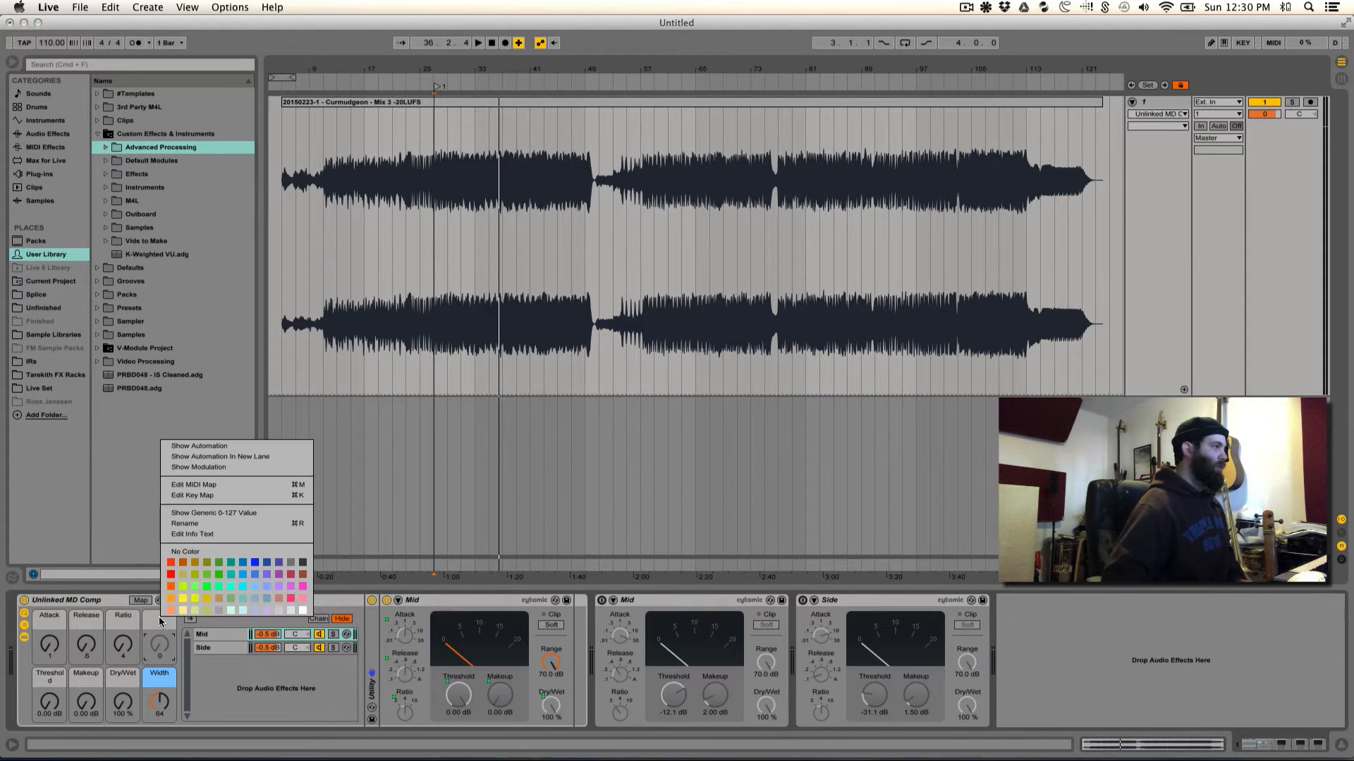
click(273, 563)
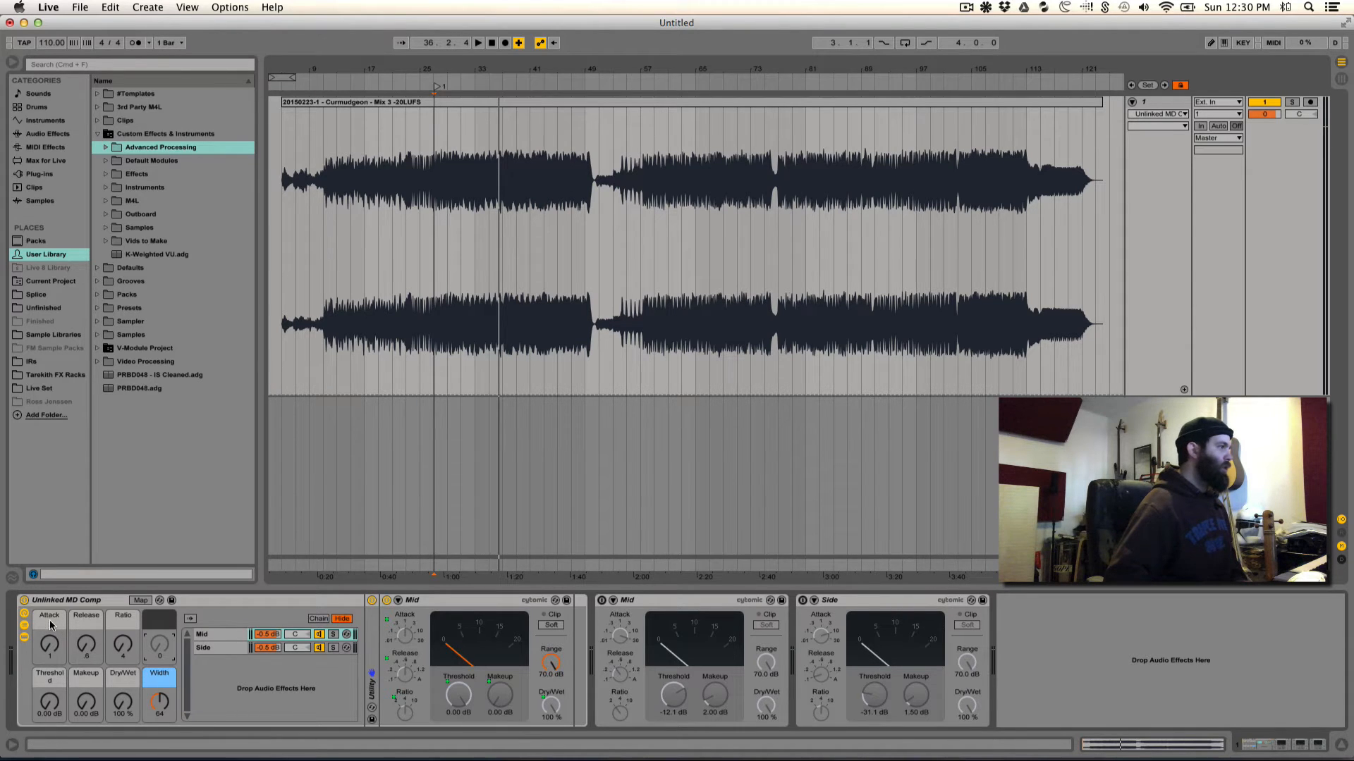
Step: Colour the Attack, Release and Ratio macros pale yellow
click(127, 618)
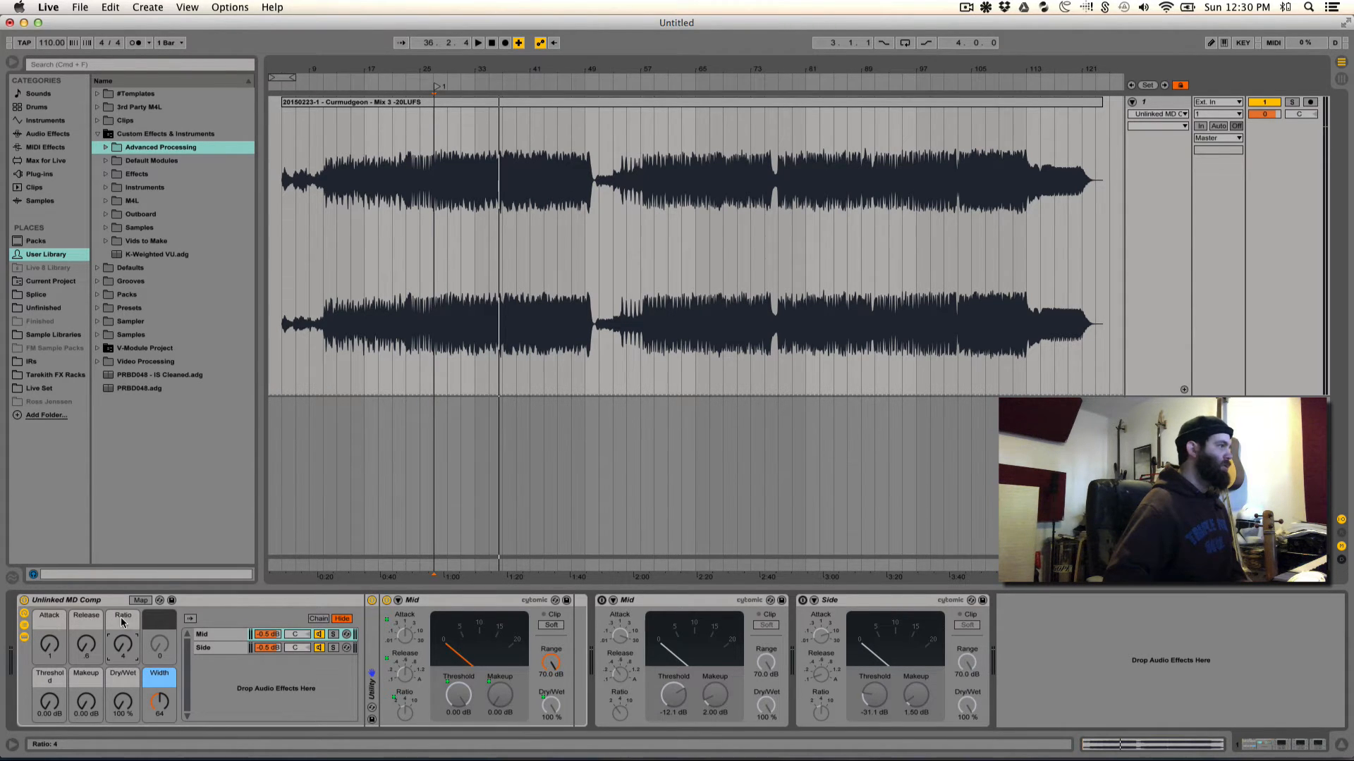
right_click(55, 619)
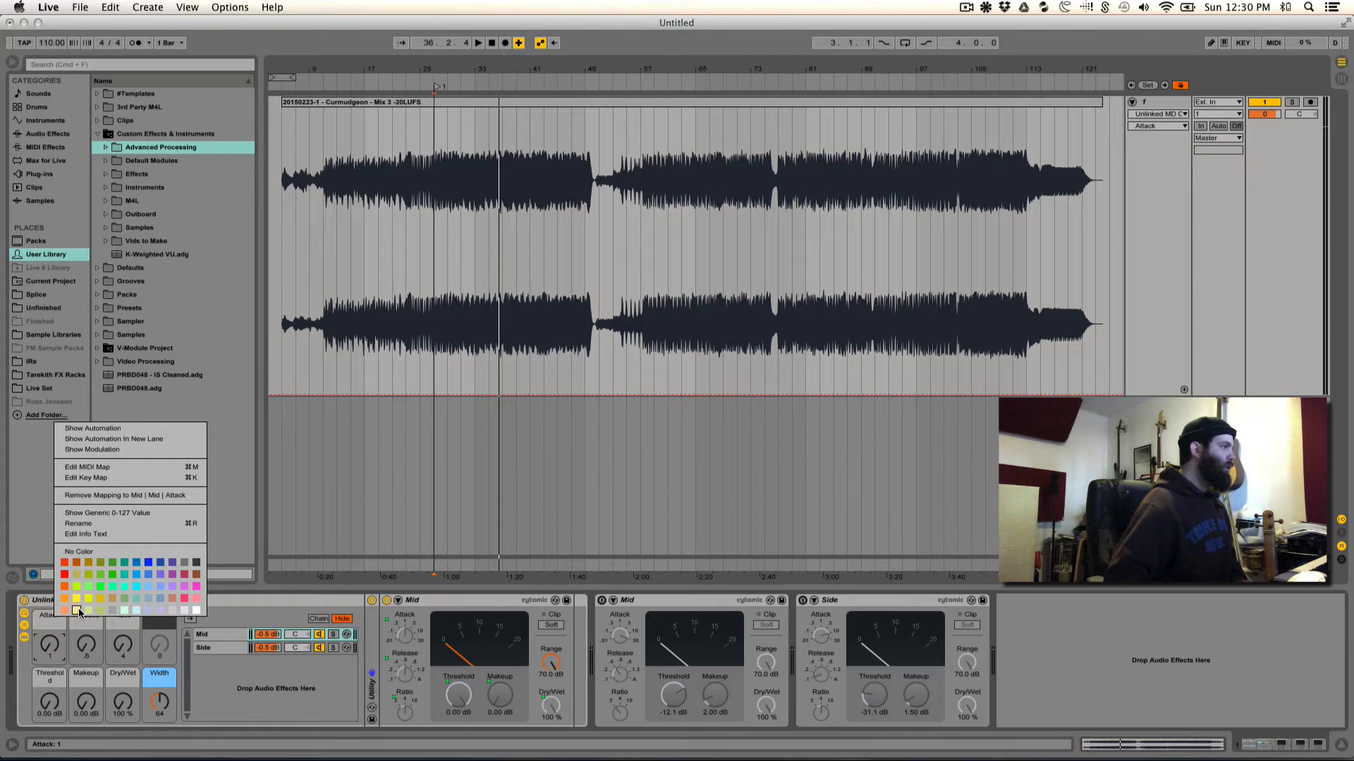
click(80, 614)
click(99, 621)
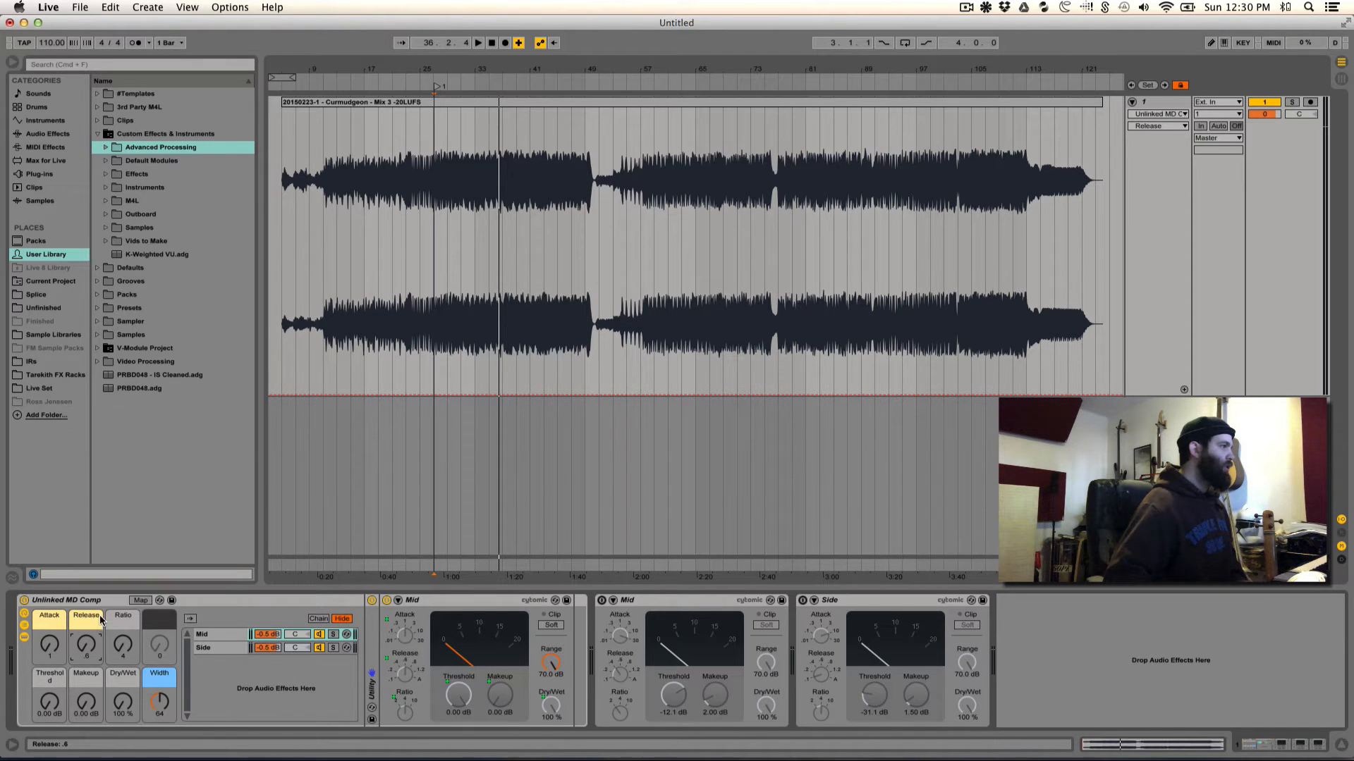
right_click(115, 620)
click(136, 612)
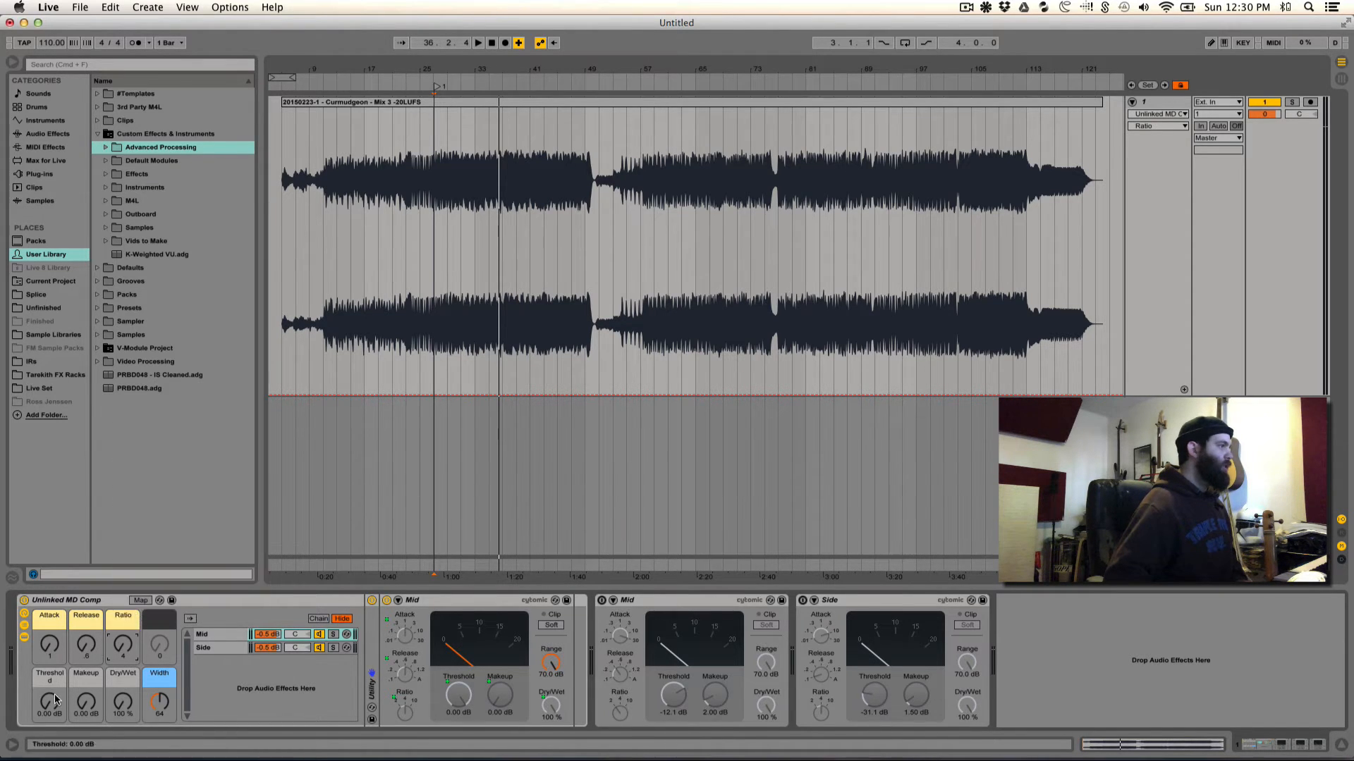
Step: Colour the Threshold, Makeup and Dry/Wet macros the same pale yellow
right_click(43, 679)
click(68, 675)
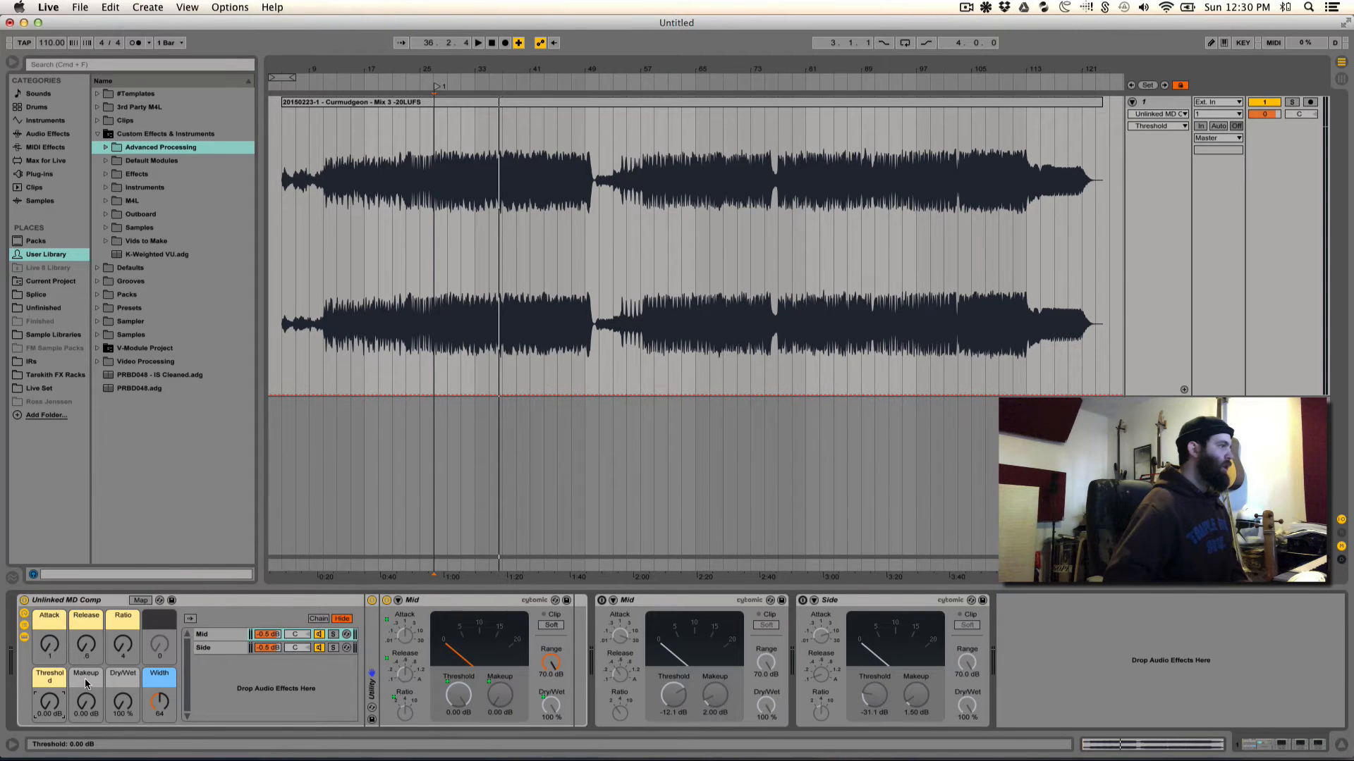
right_click(86, 684)
click(107, 675)
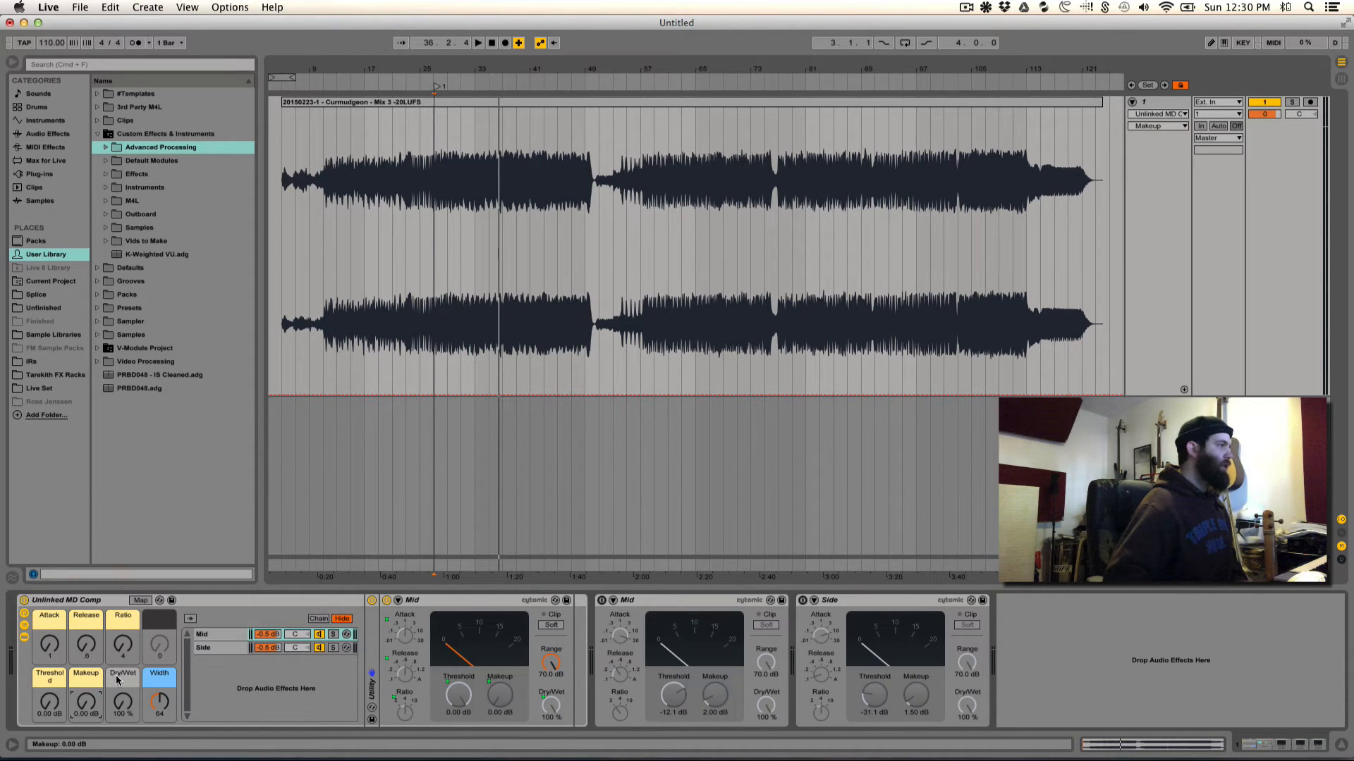
right_click(123, 678)
click(140, 671)
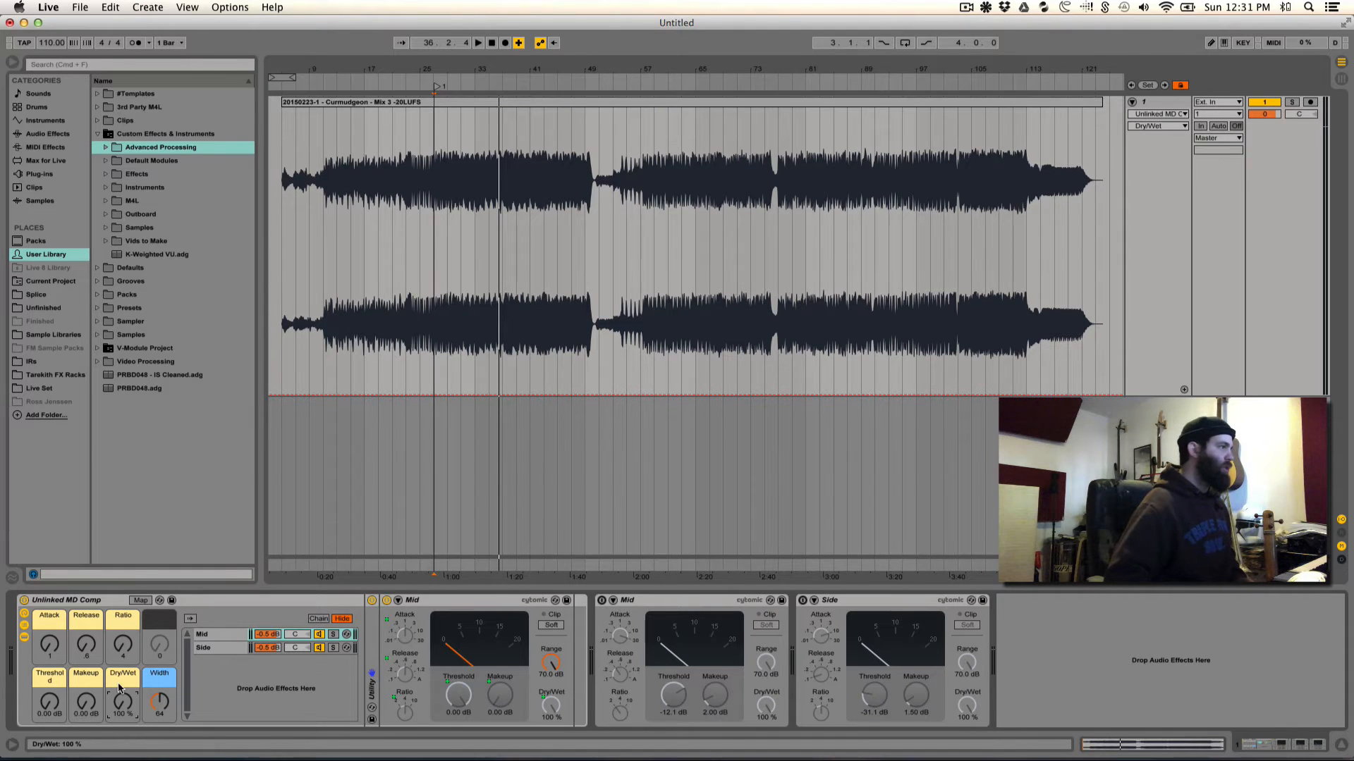
Step: In the rack's macro mappings, set the Mid Attack minimum to .01, Dry/Wet minimum to 0 % and Makeup maximum to 8 dB
click(143, 600)
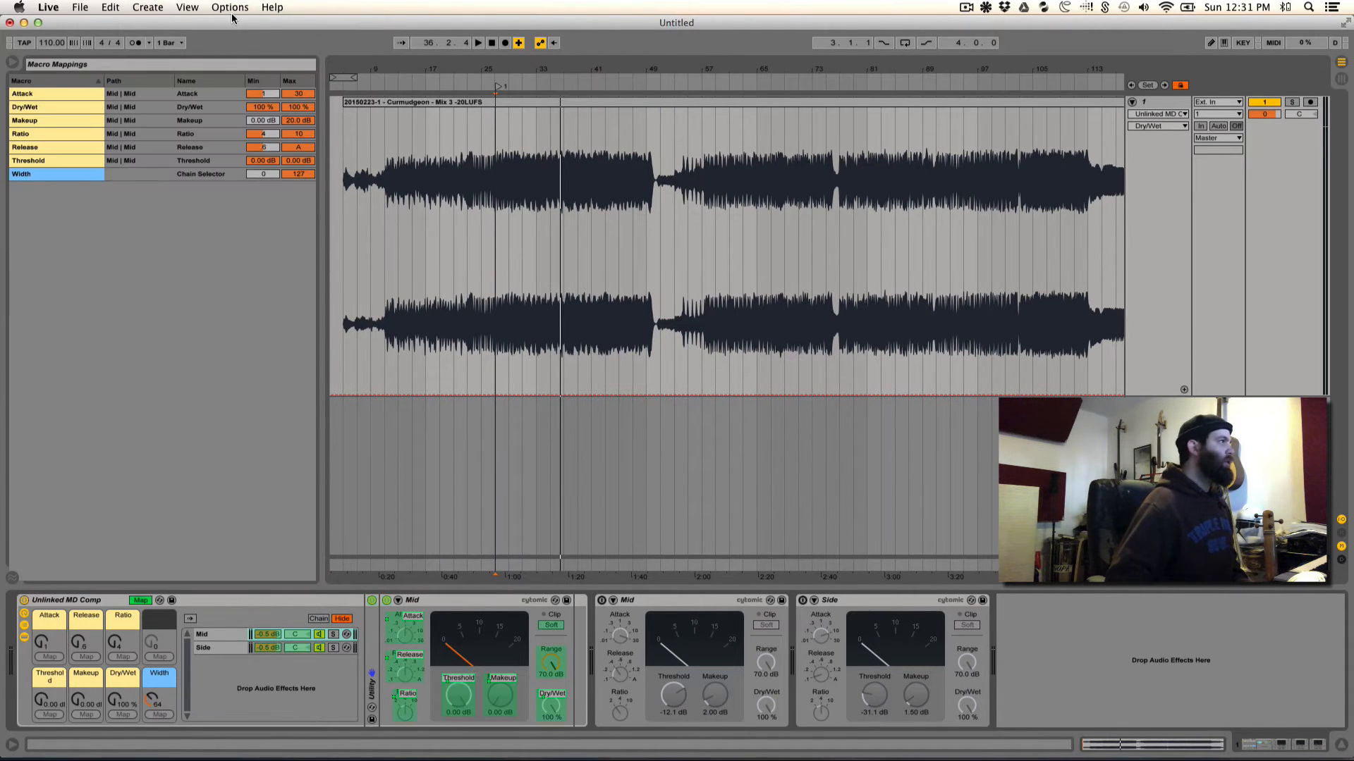
drag(257, 93, 269, 148)
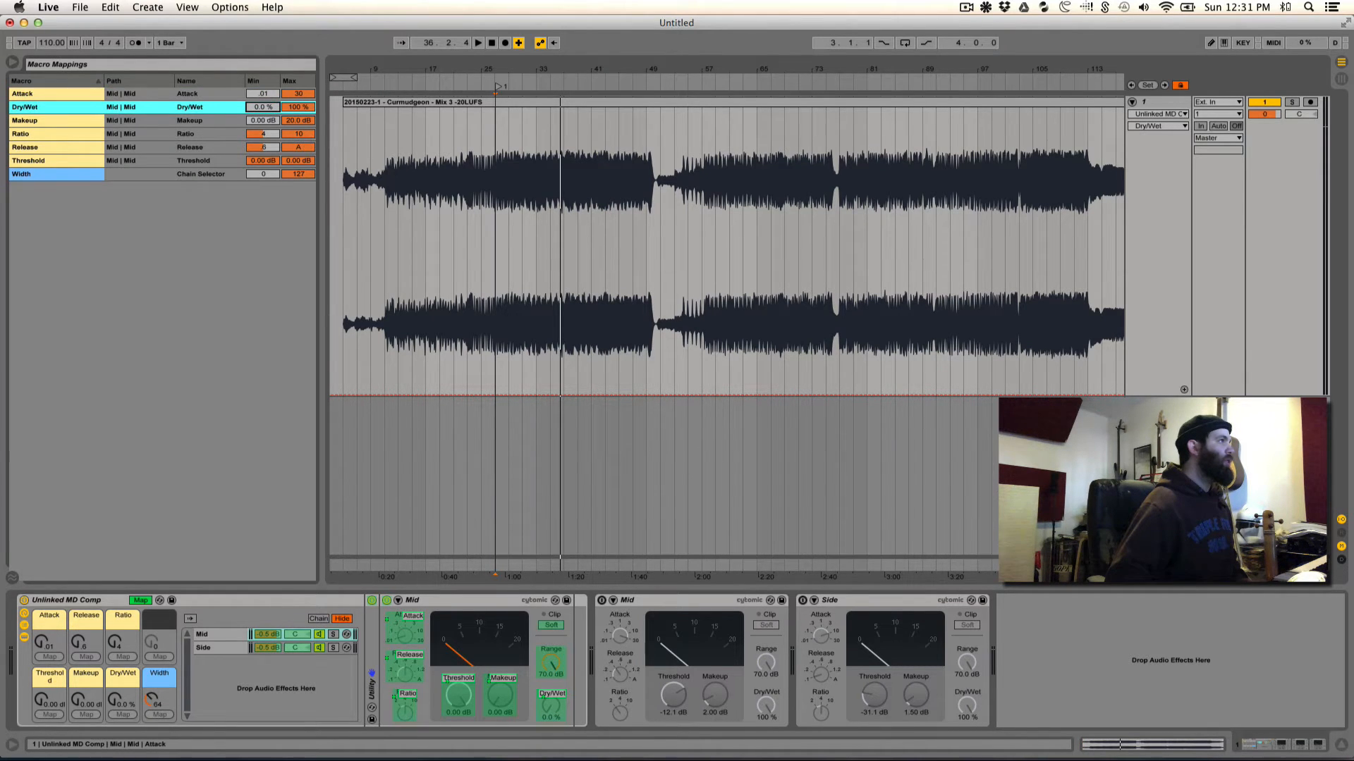
click(296, 121)
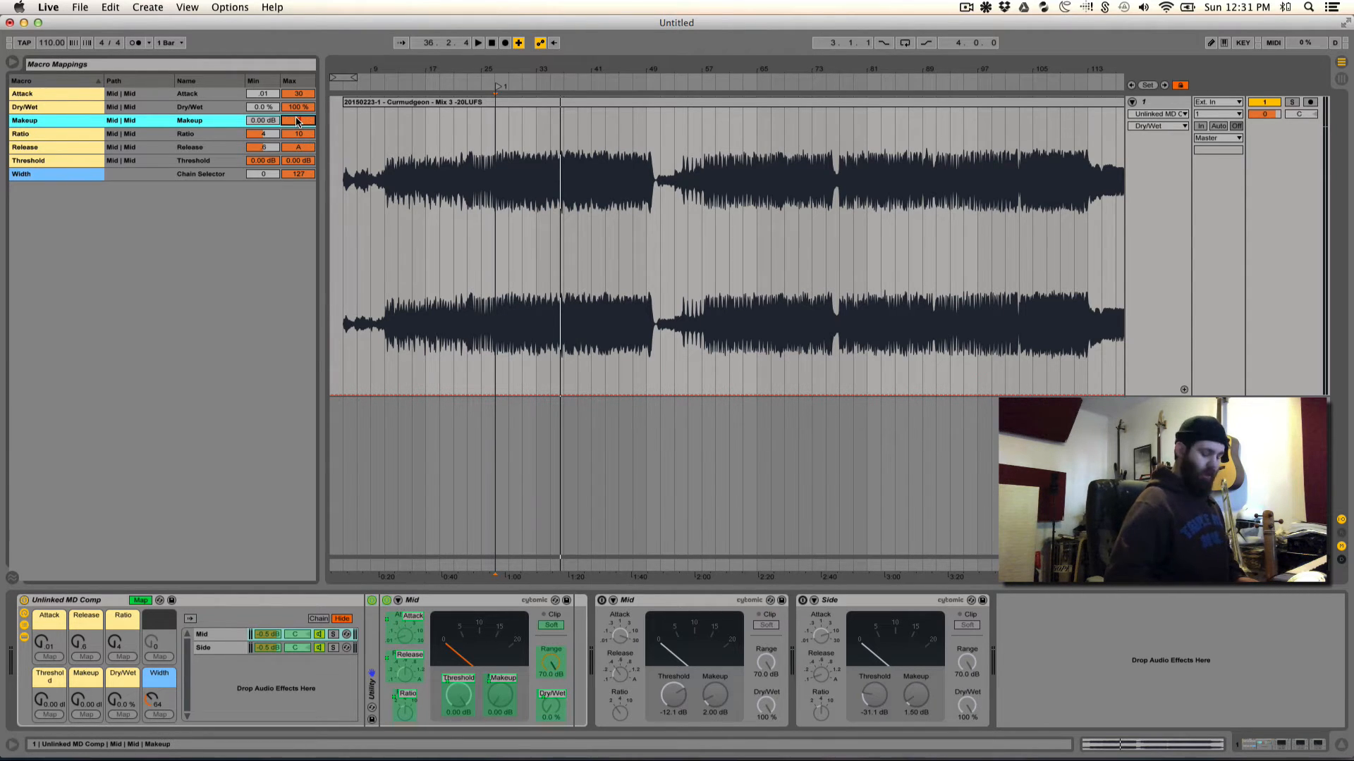
text(8.00 dB)
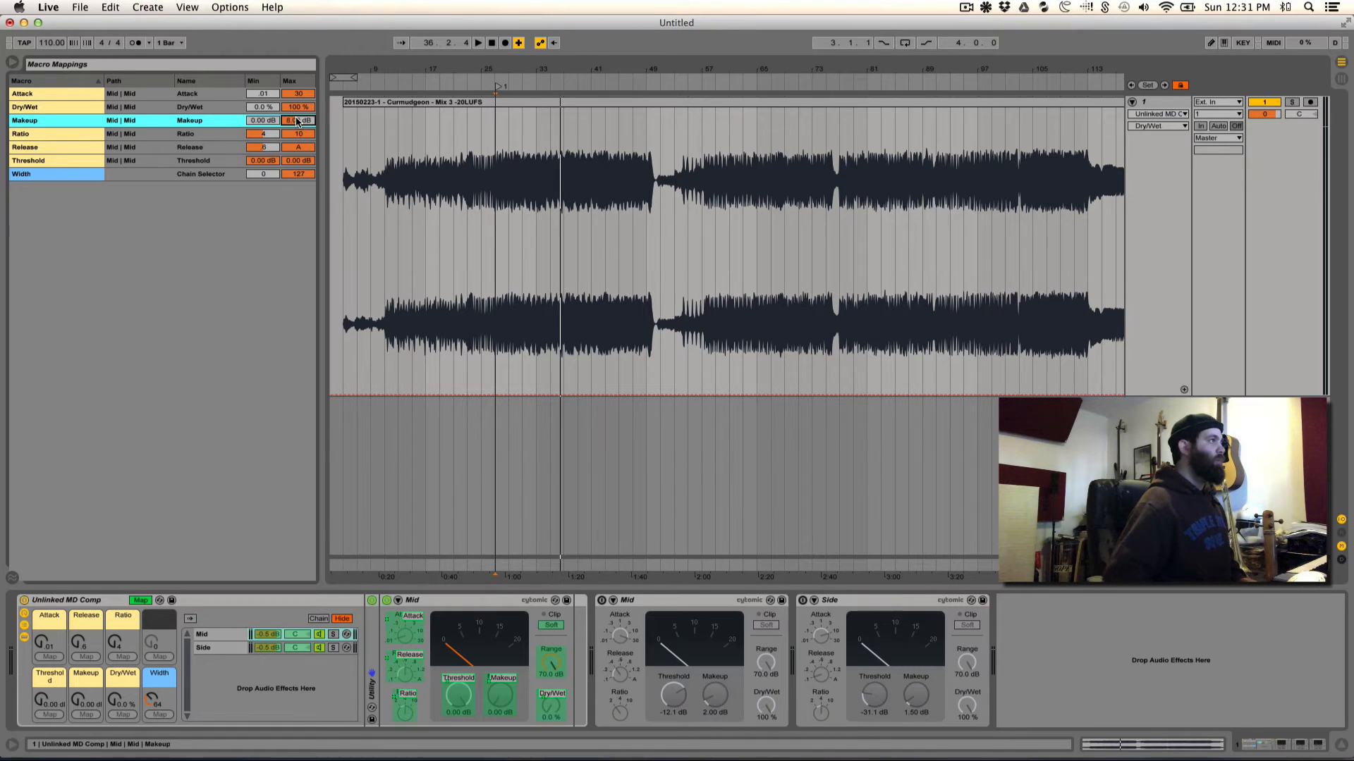
key(Return)
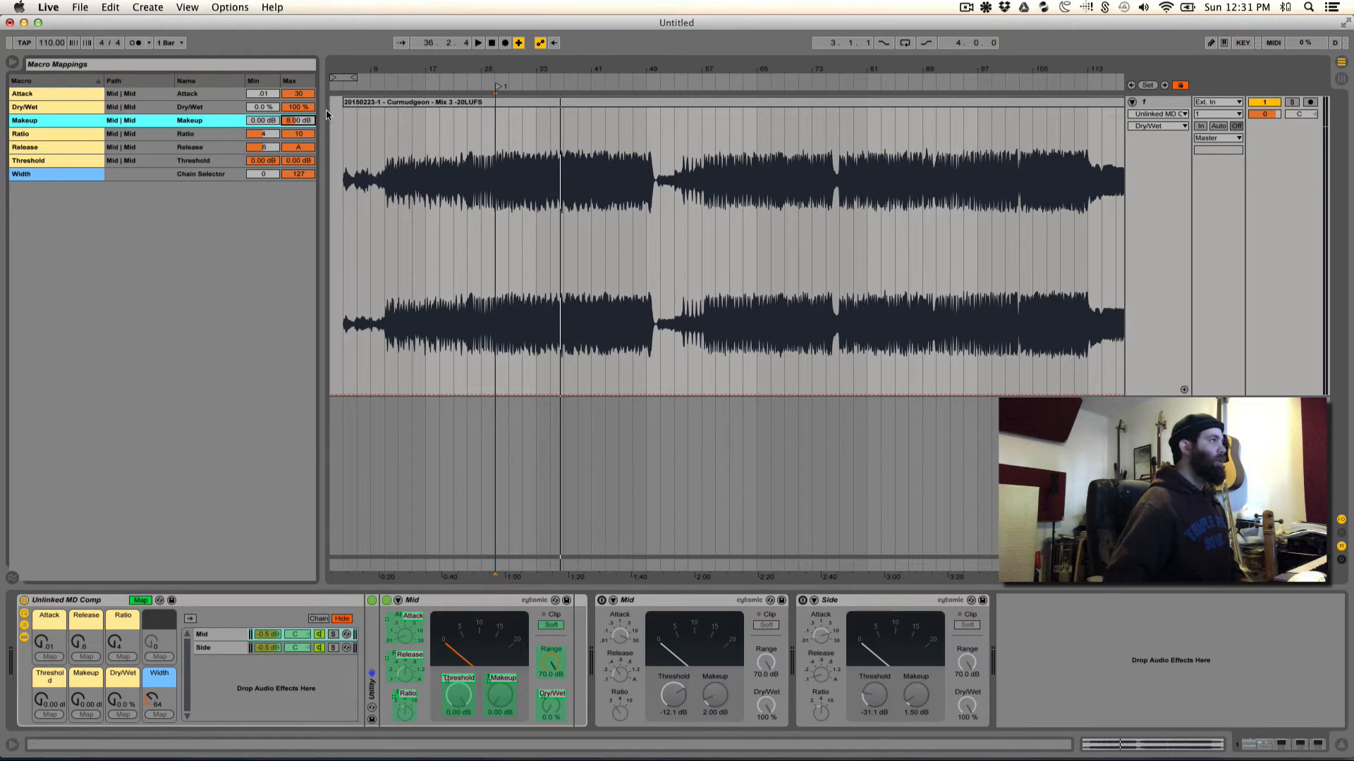
Step: Set the Mid mapping minimums to 2 for Ratio and .1 for Release, and the Threshold maximum to -40 dB, then leave macro mapping
click(264, 133)
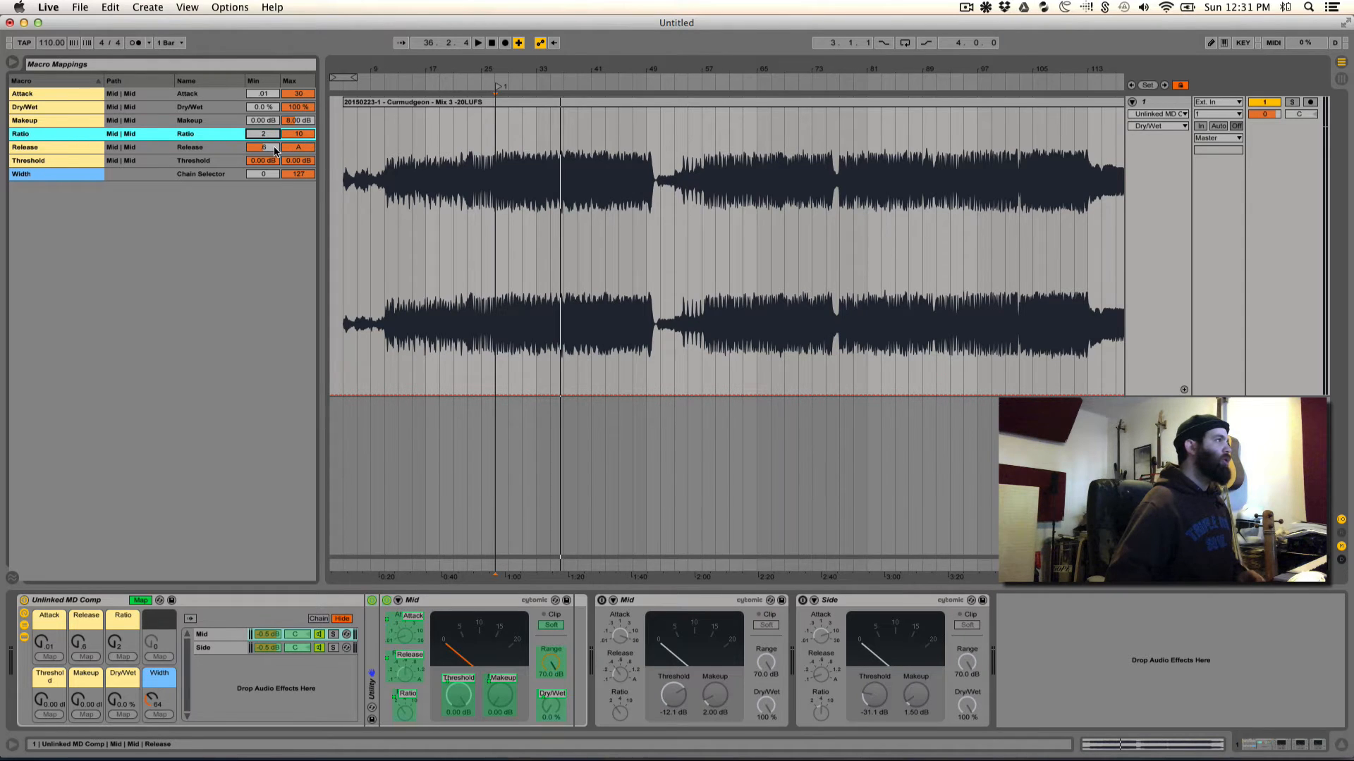
drag(274, 146, 274, 187)
click(308, 93)
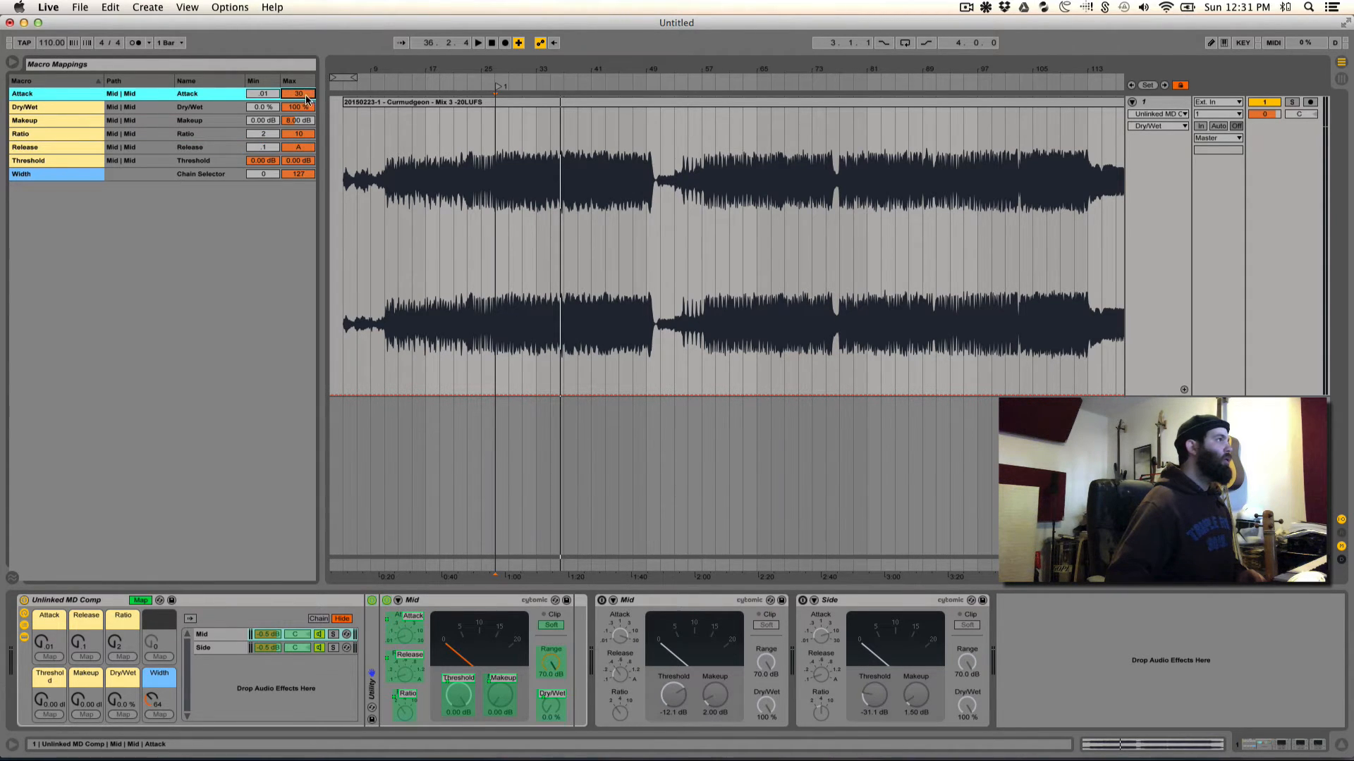
click(265, 134)
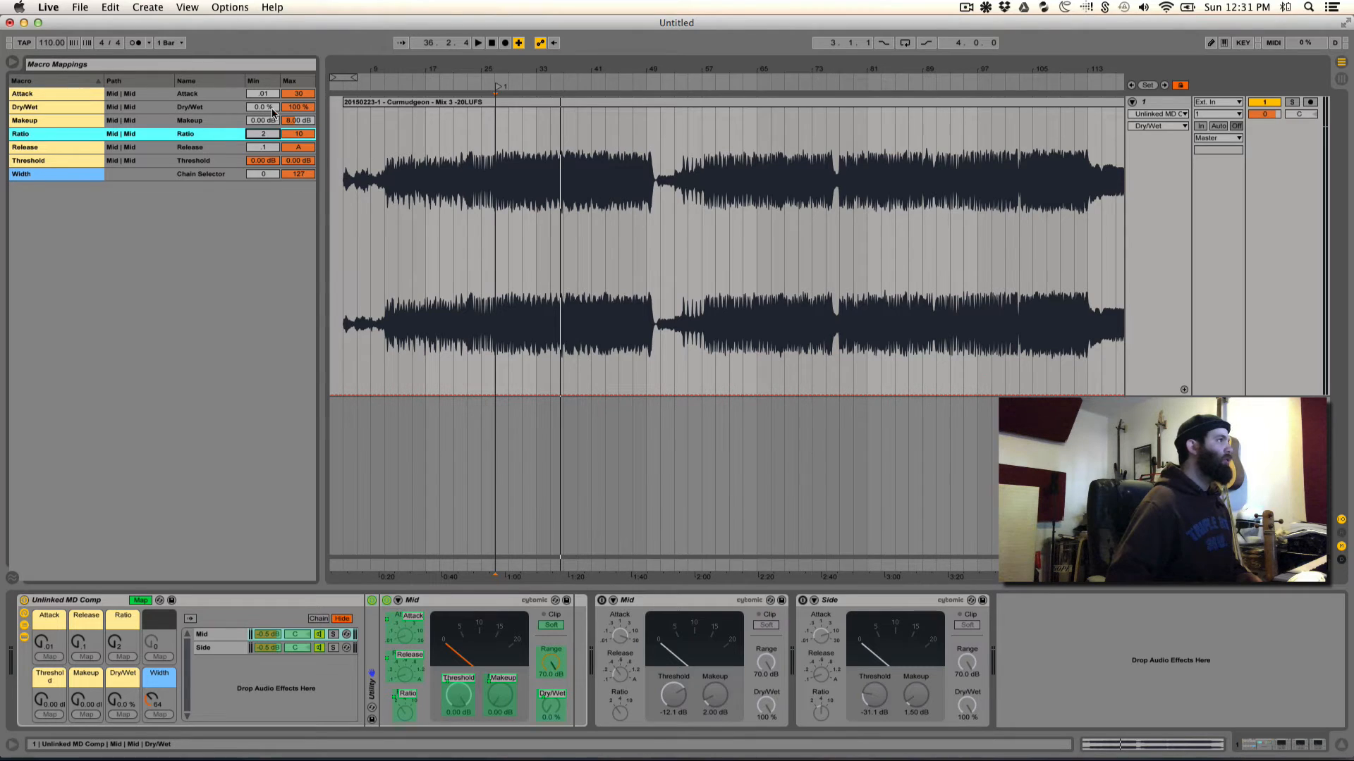
click(269, 148)
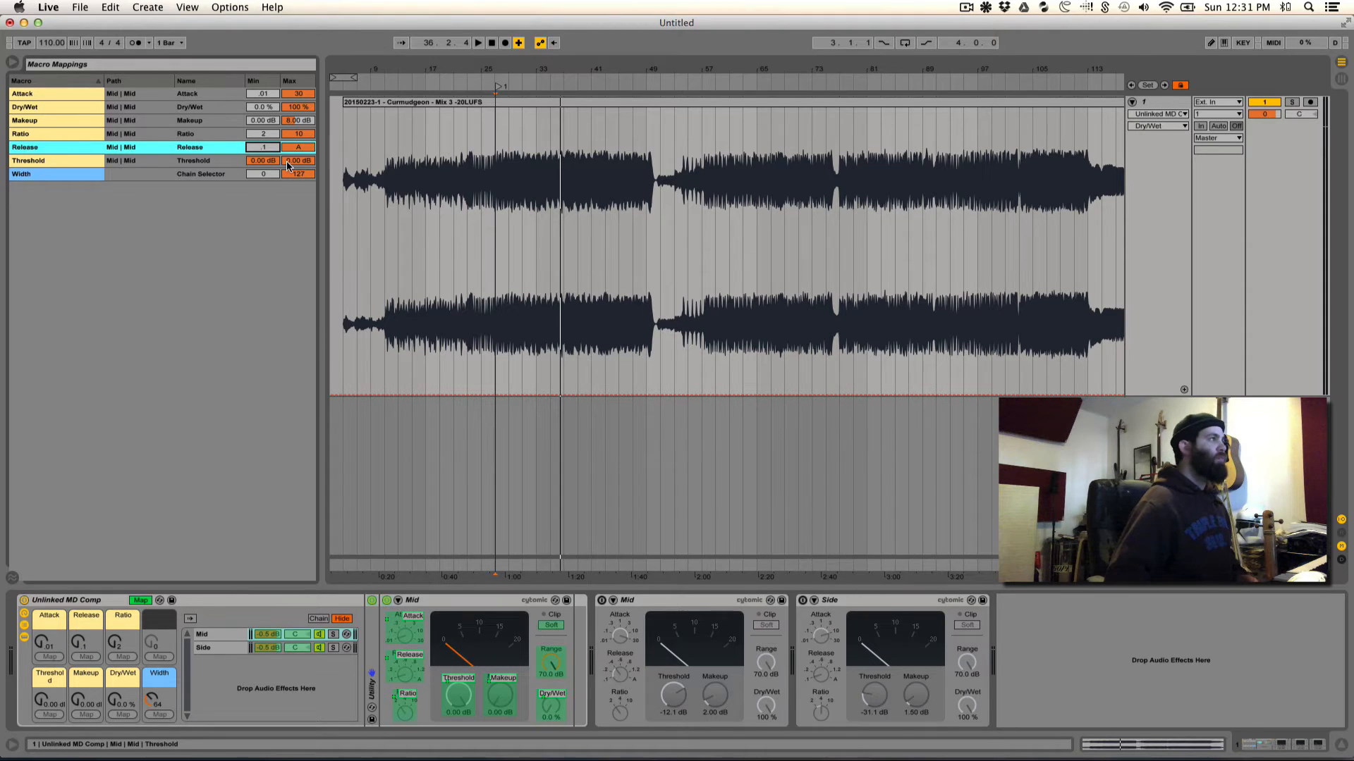
drag(287, 163, 287, 254)
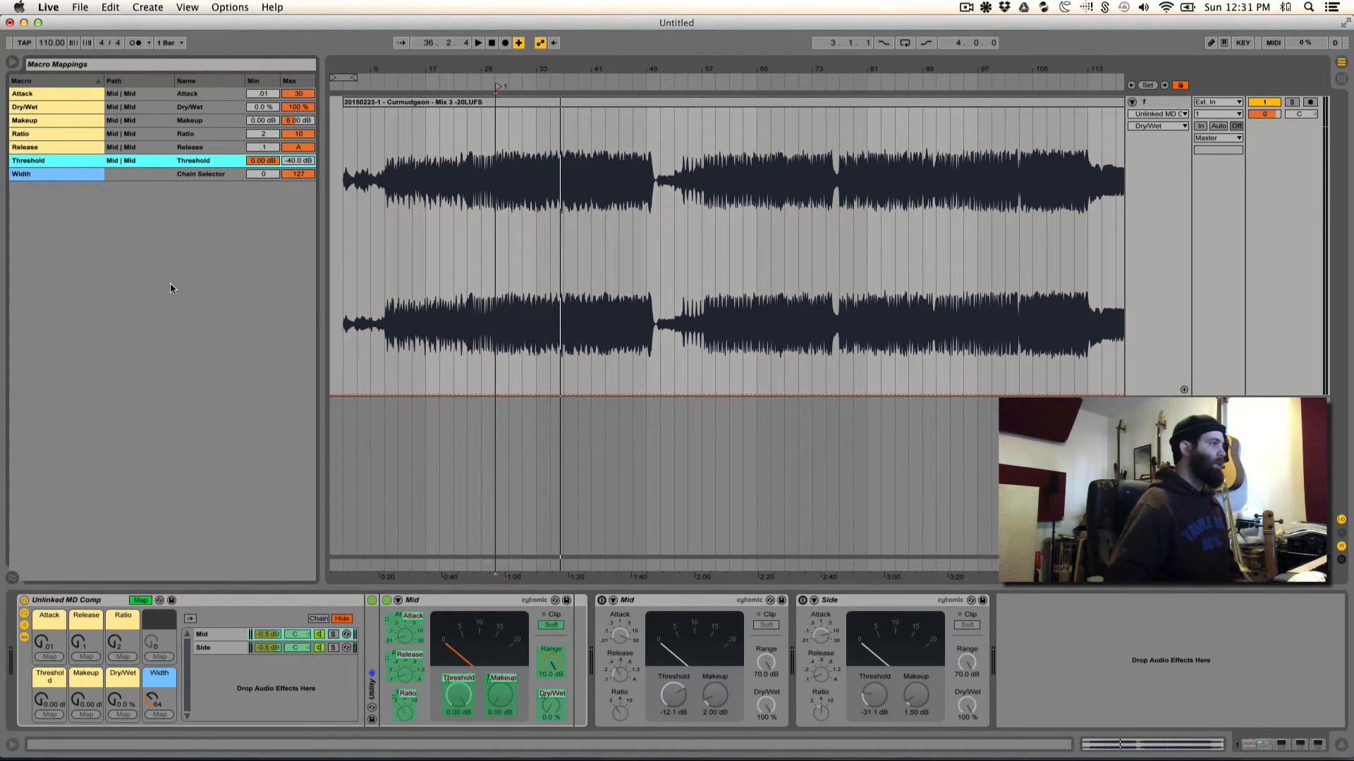
key(super+m)
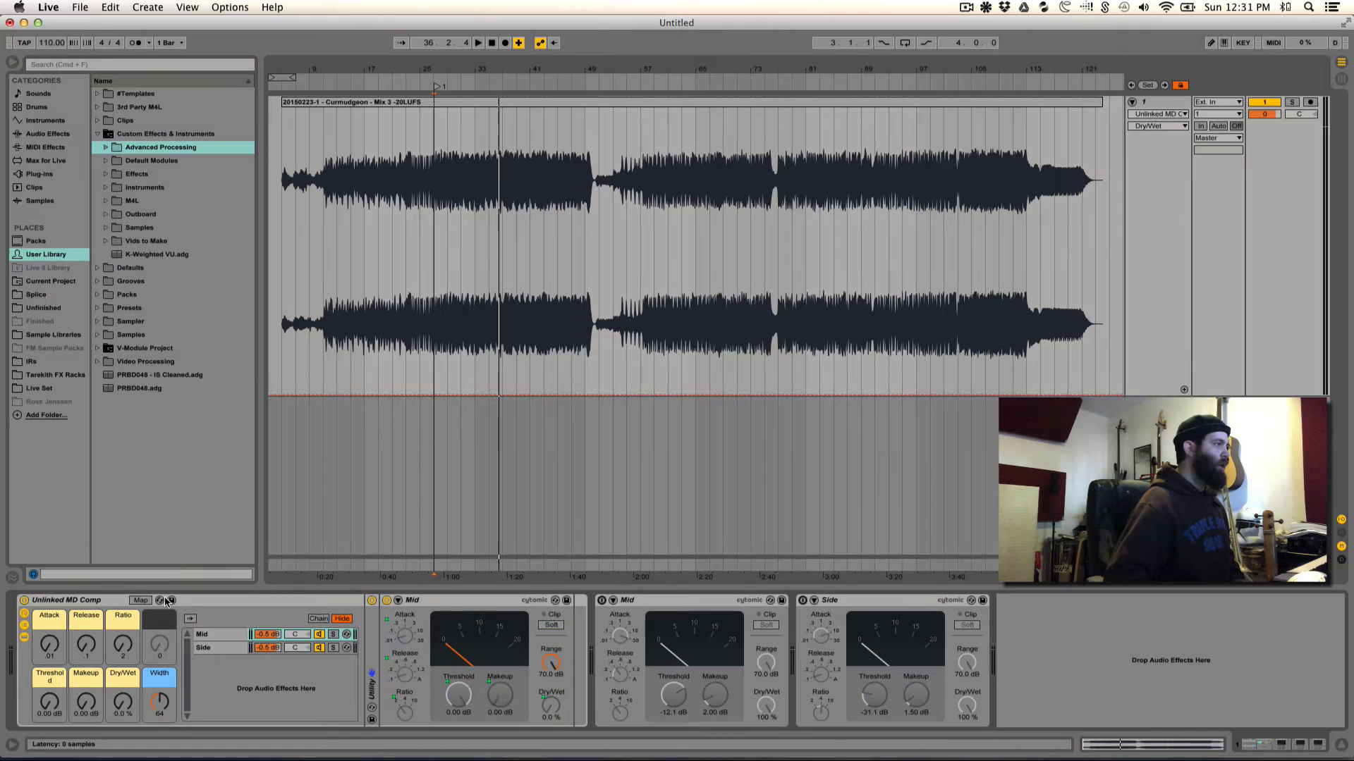
Step: Map the Side chain compressor's Attack, Release and Ratio to the macros of the same names
click(211, 645)
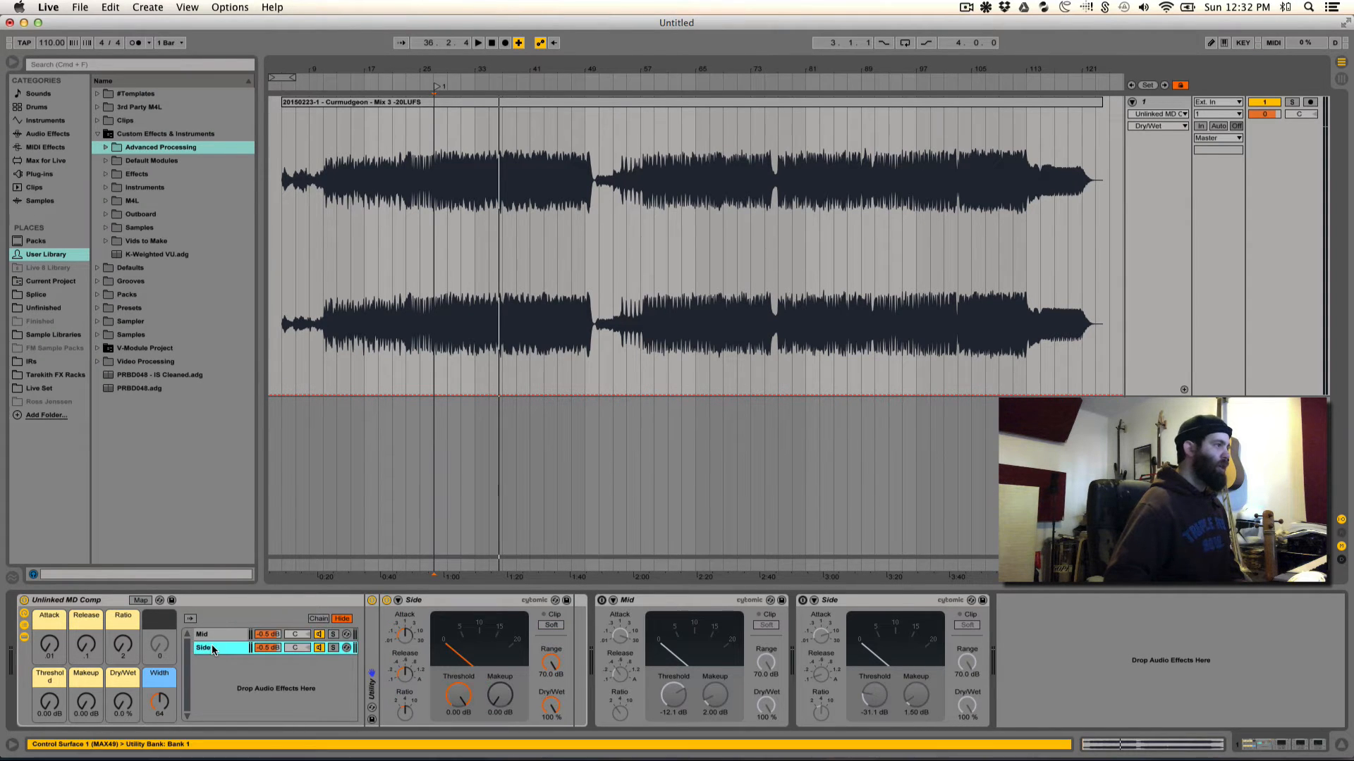
right_click(407, 643)
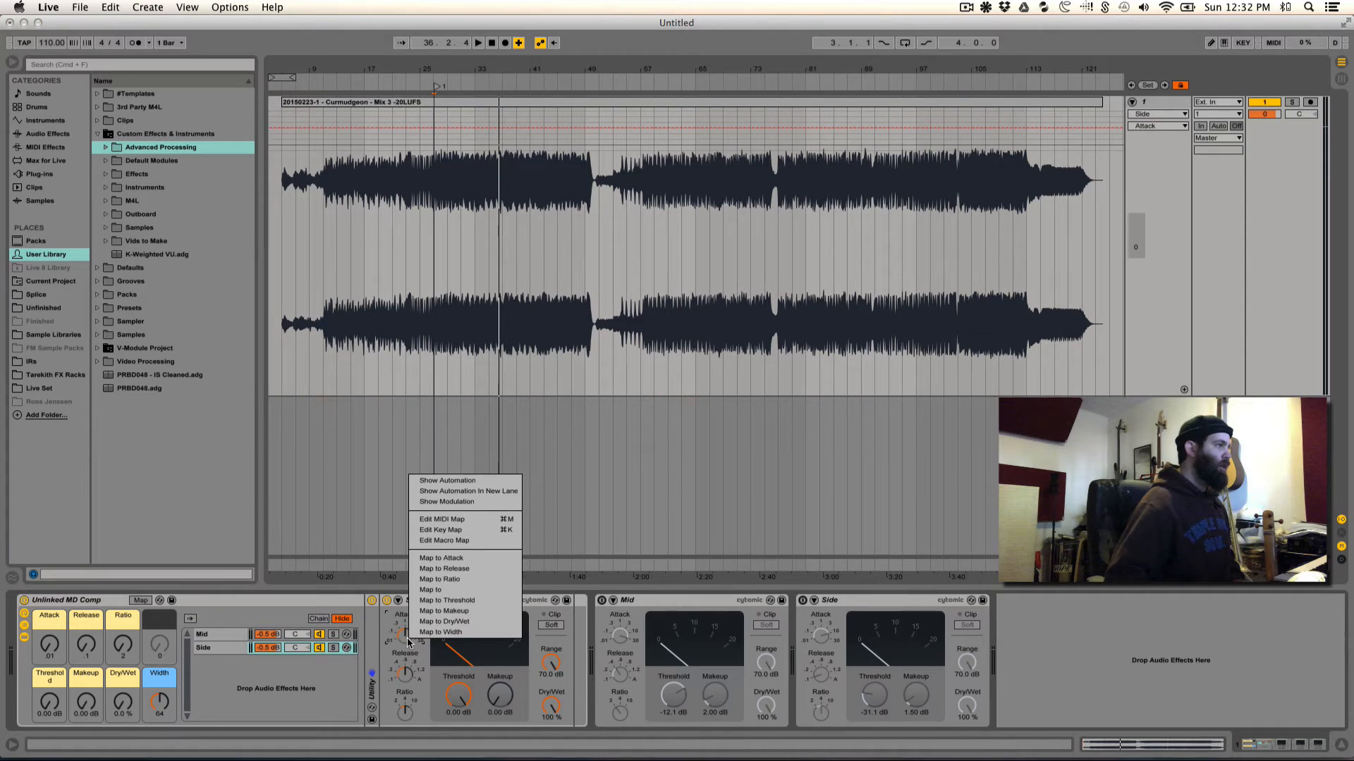
click(472, 555)
right_click(406, 674)
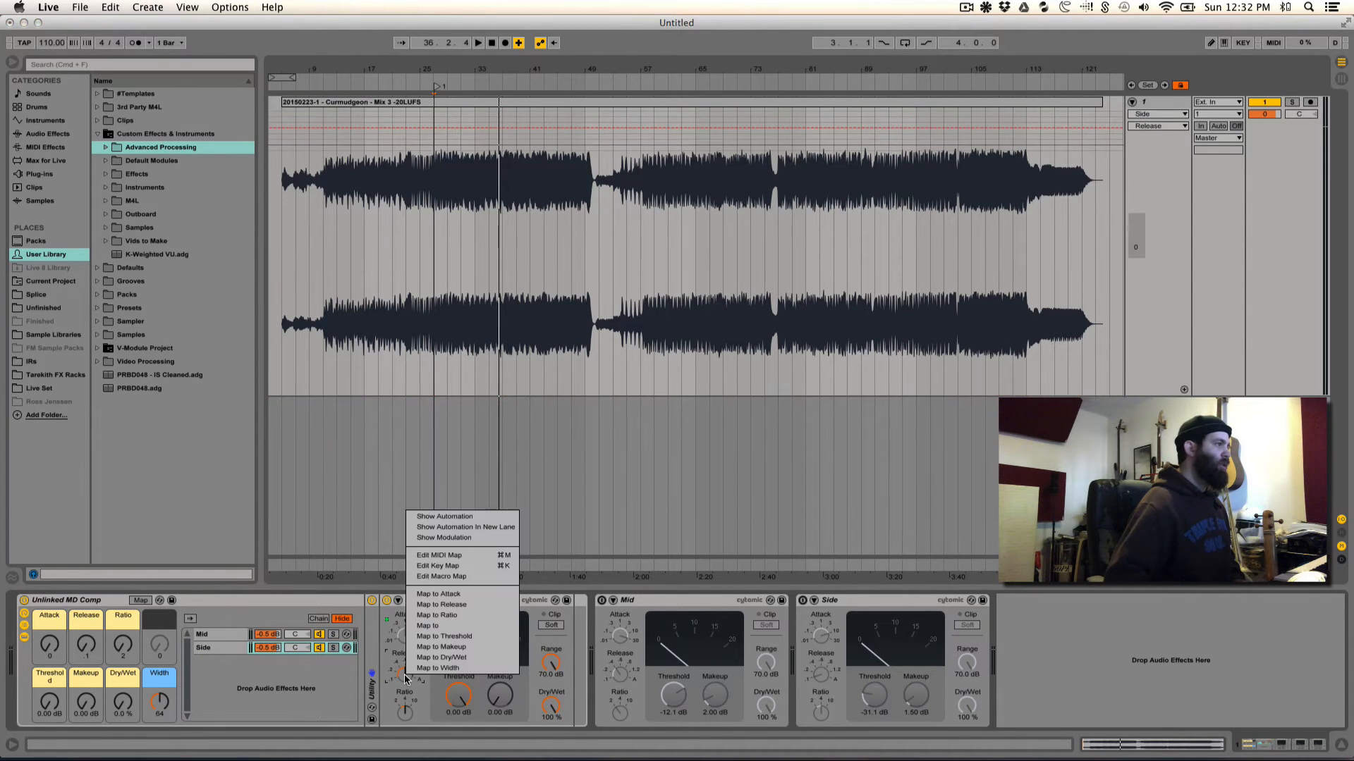
click(463, 604)
right_click(404, 712)
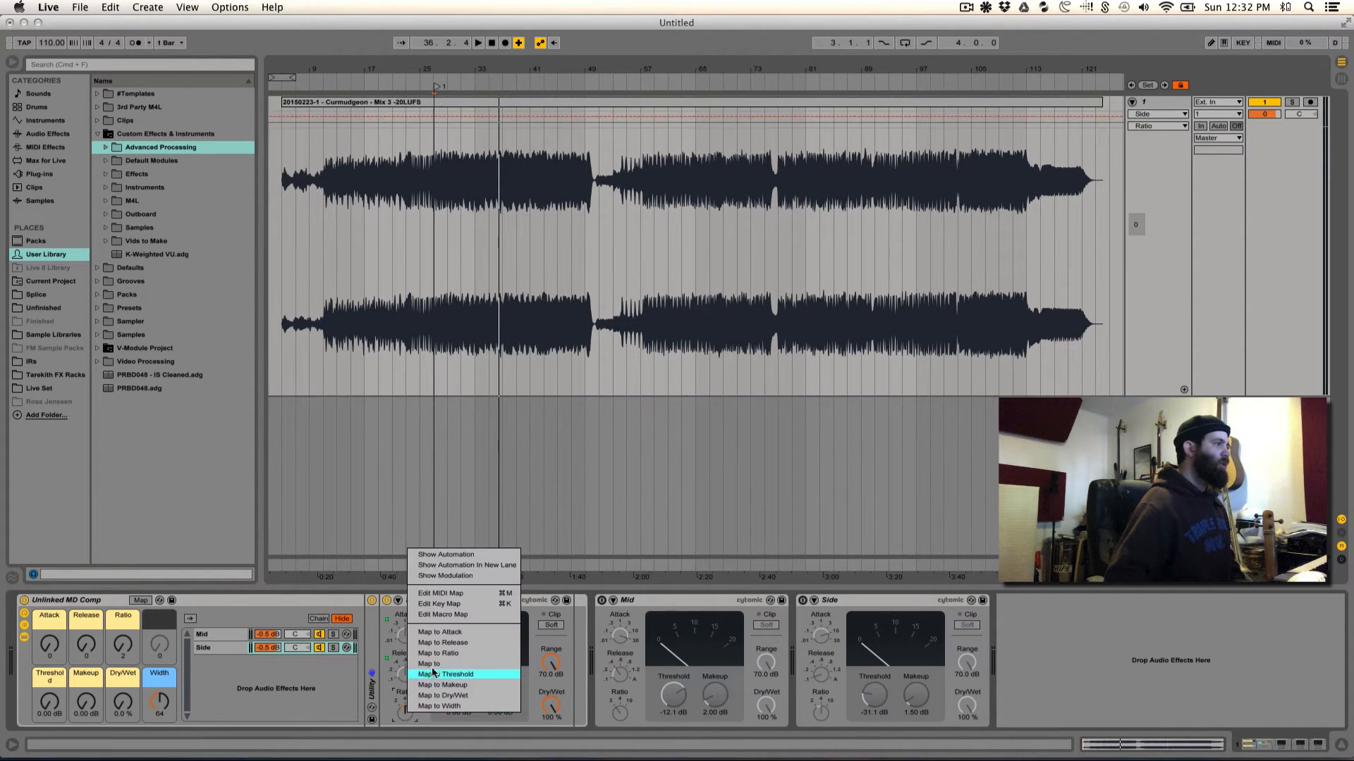
click(469, 653)
Step: Map the Side chain compressor's Threshold, Makeup and Dry/Wet to their matching macros
right_click(463, 695)
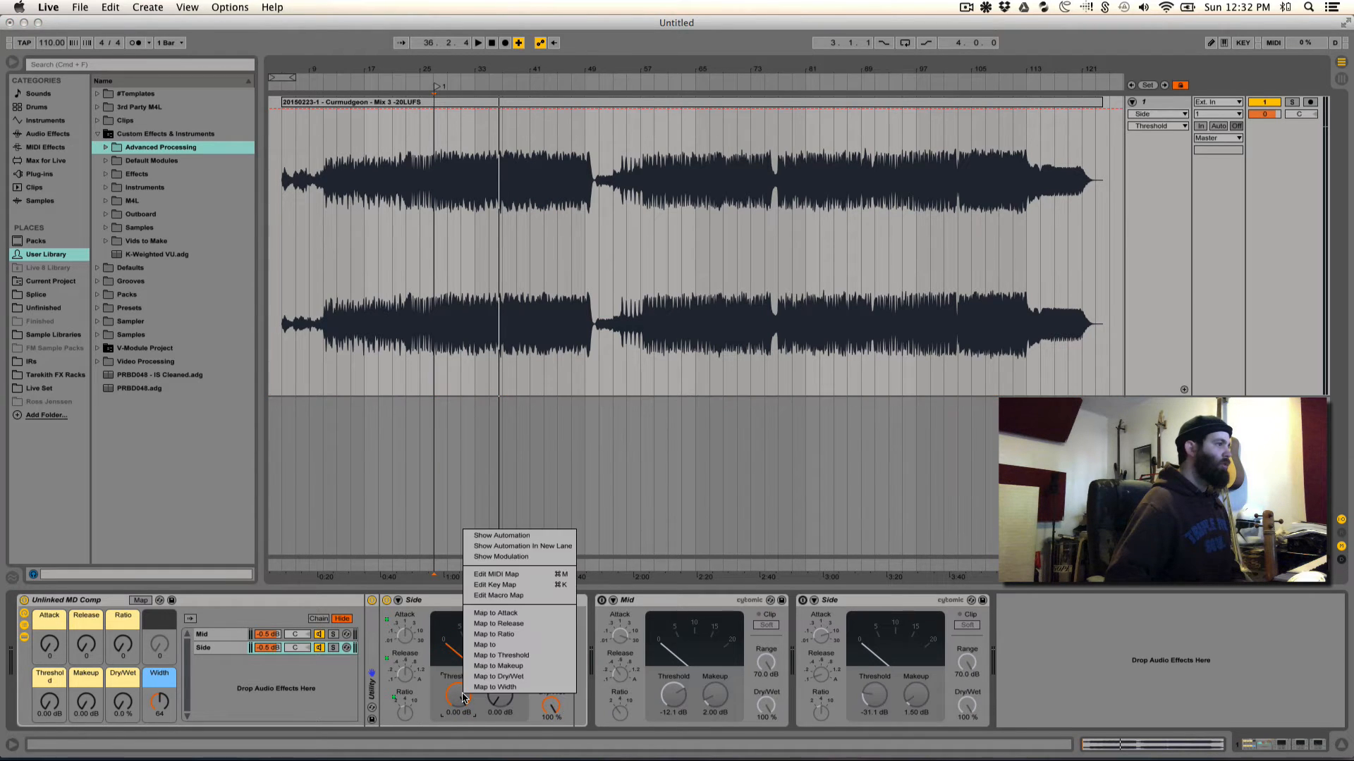
click(497, 655)
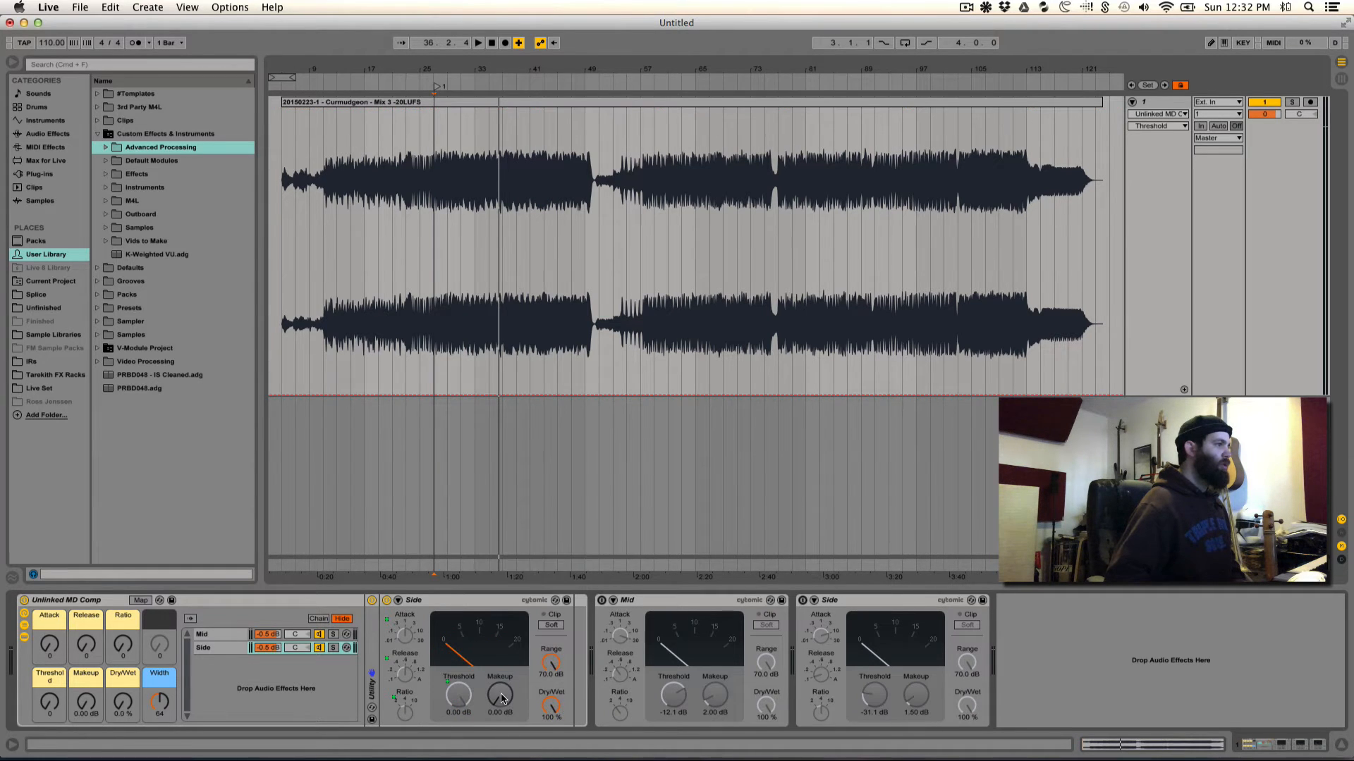
right_click(501, 698)
click(559, 670)
right_click(555, 698)
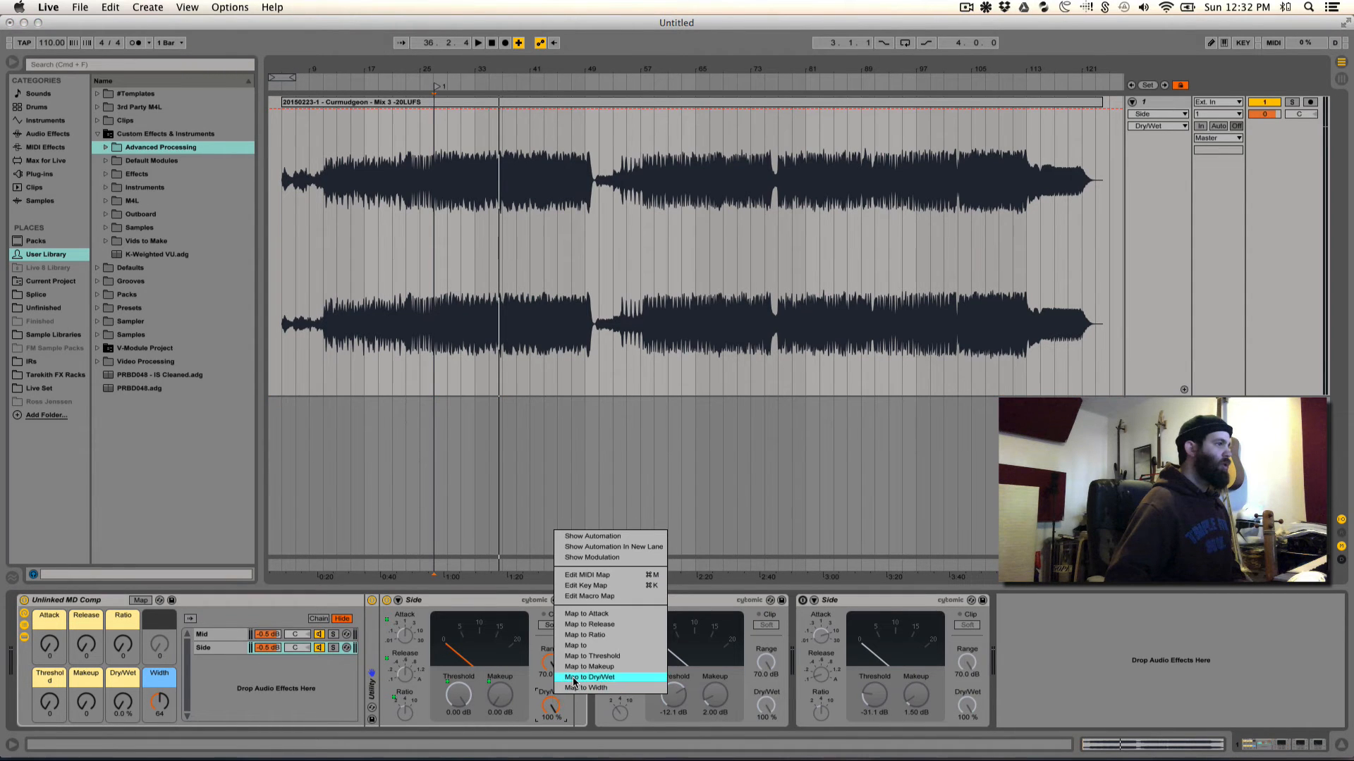
click(573, 678)
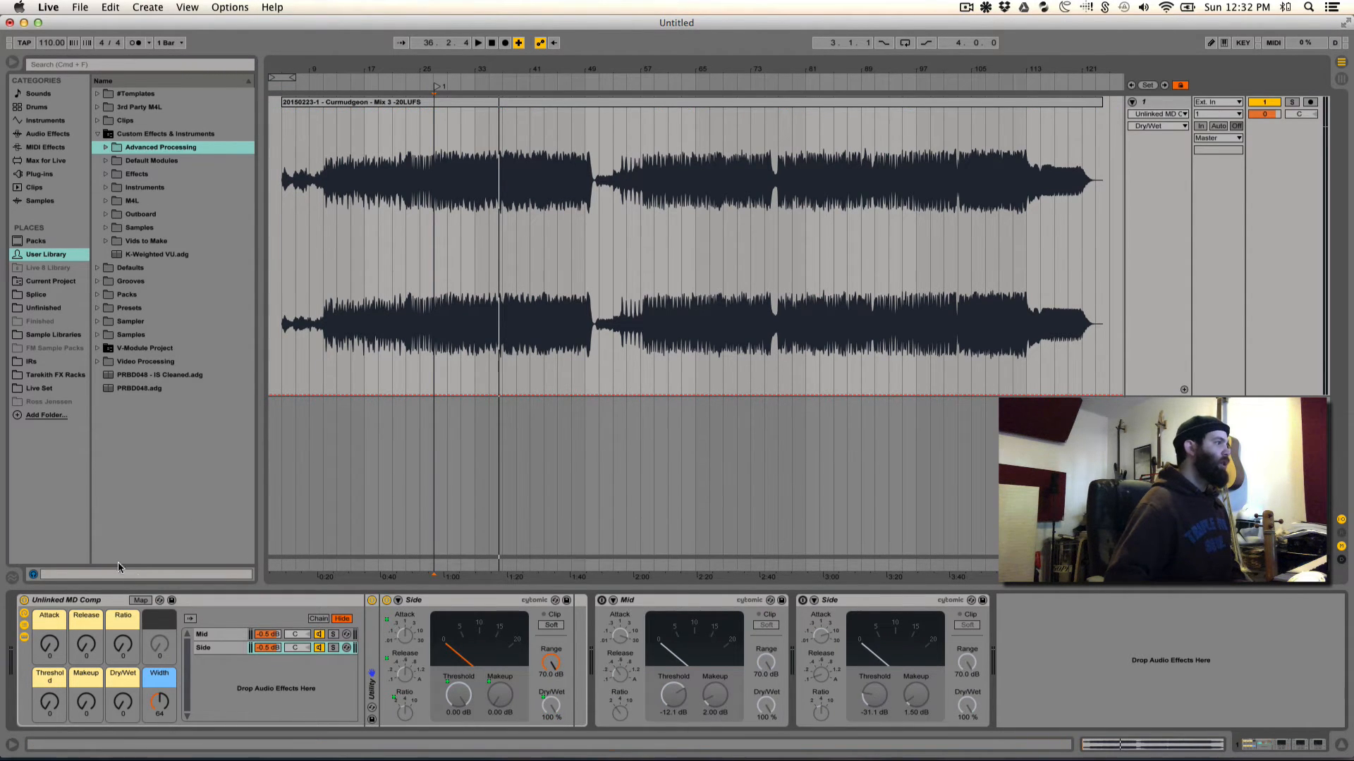
Step: In the macro mappings, set the Side Attack minimum to .01, Dry/Wet minimum to 0 % and Makeup maximum to 8 dB
click(140, 600)
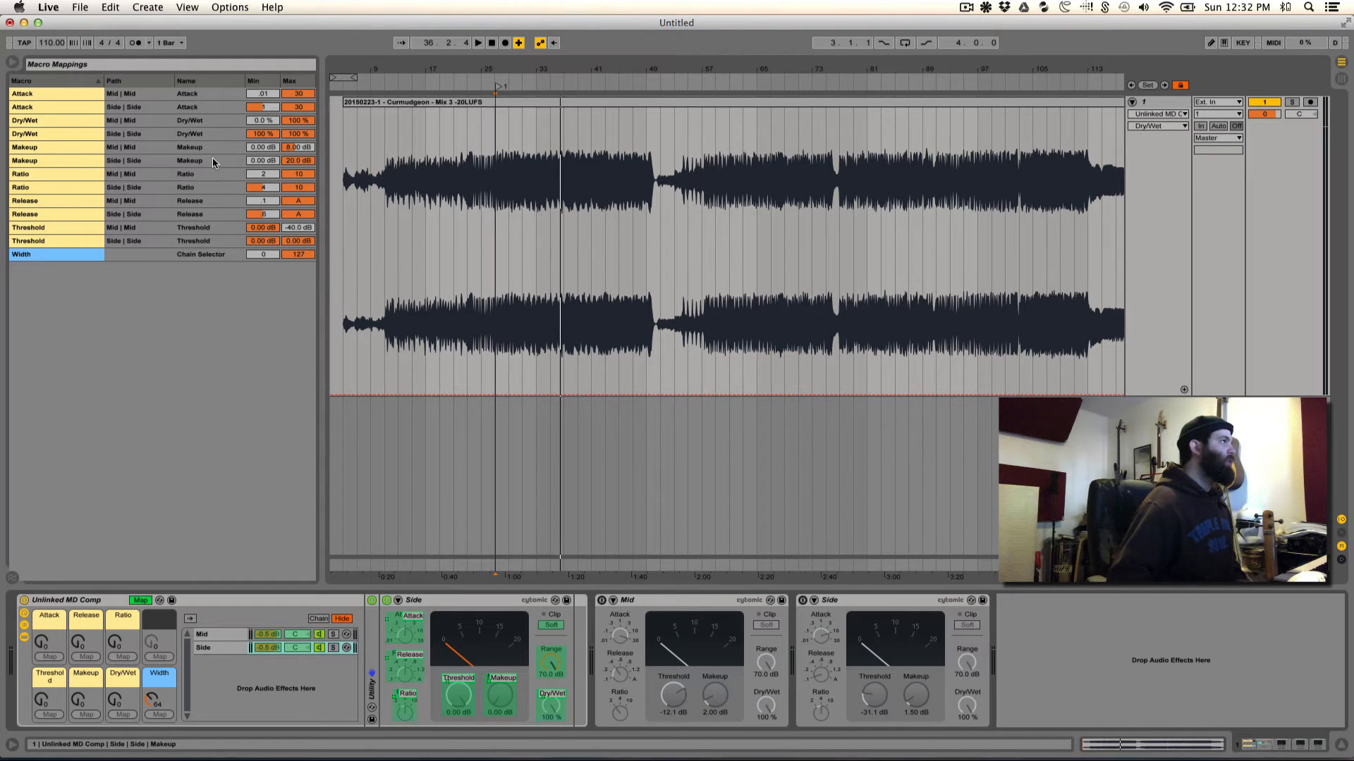
drag(266, 105, 267, 205)
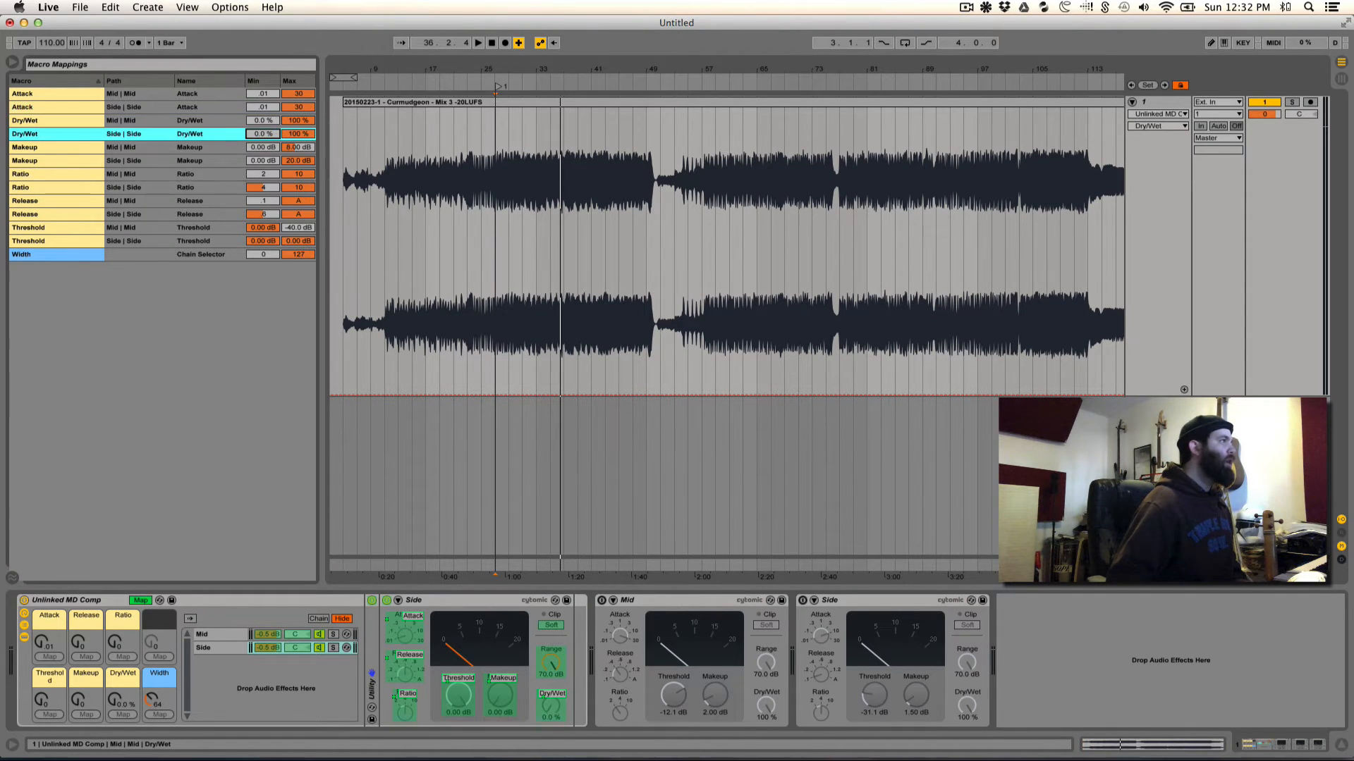
click(305, 162)
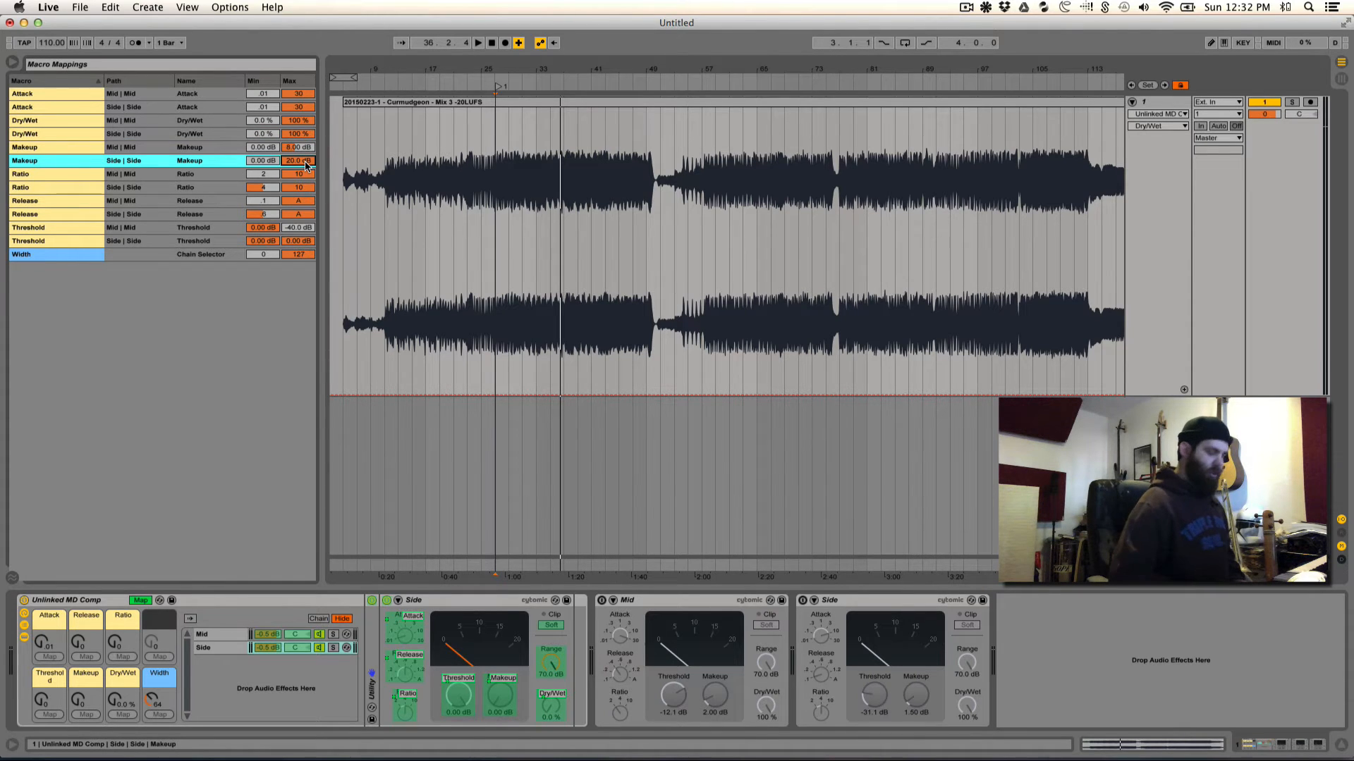
text(8)
key(Return)
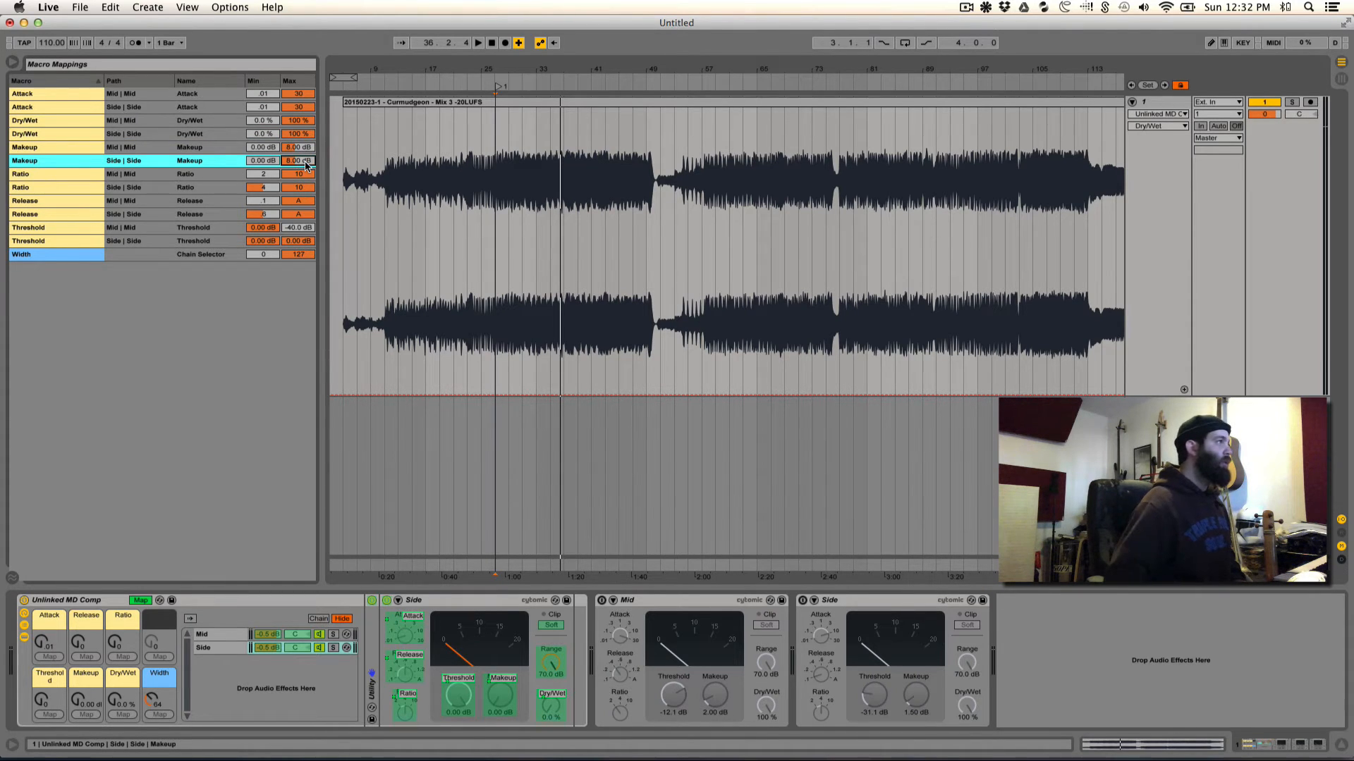
Step: Set the Side mapping minimums to 2 for Ratio and .1 for Release, and the Threshold maximum to -40 dB, and leave macro mapping
drag(262, 188, 261, 247)
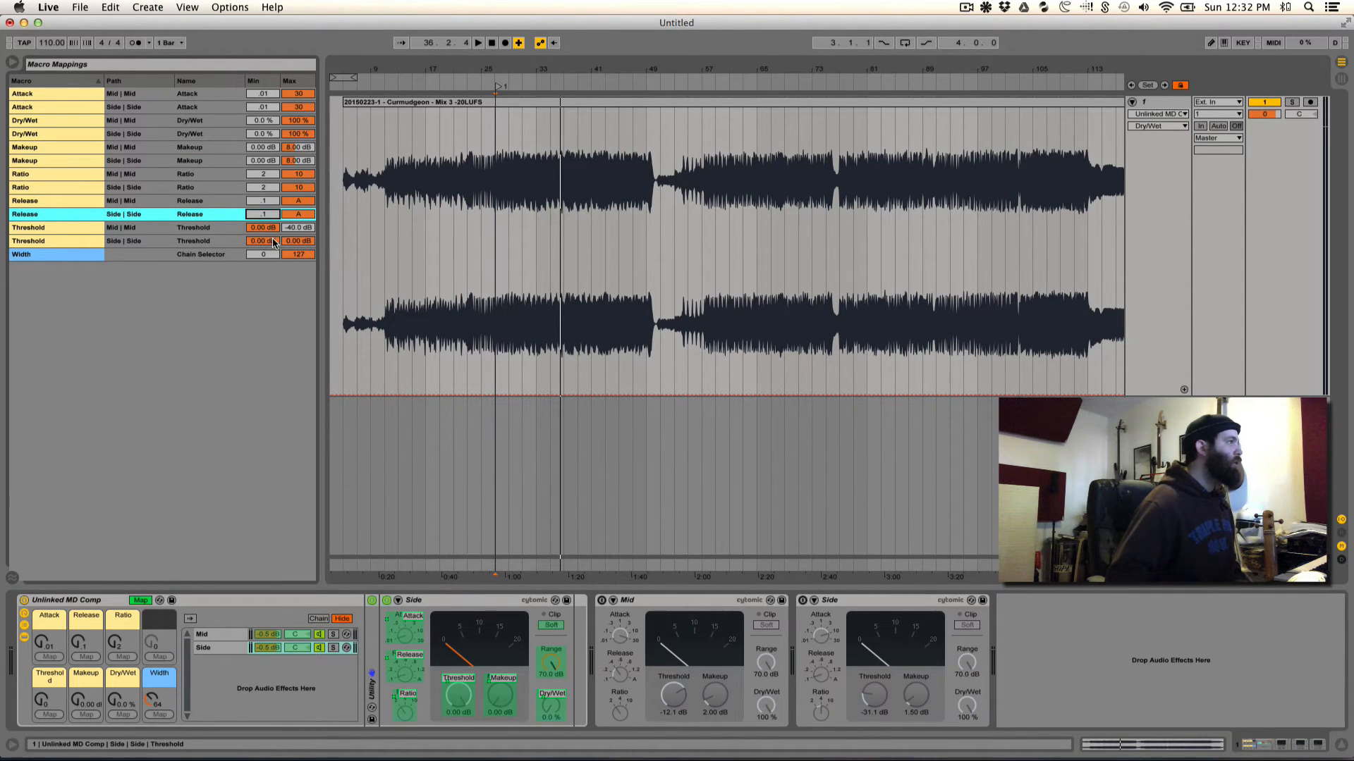
drag(293, 241, 293, 296)
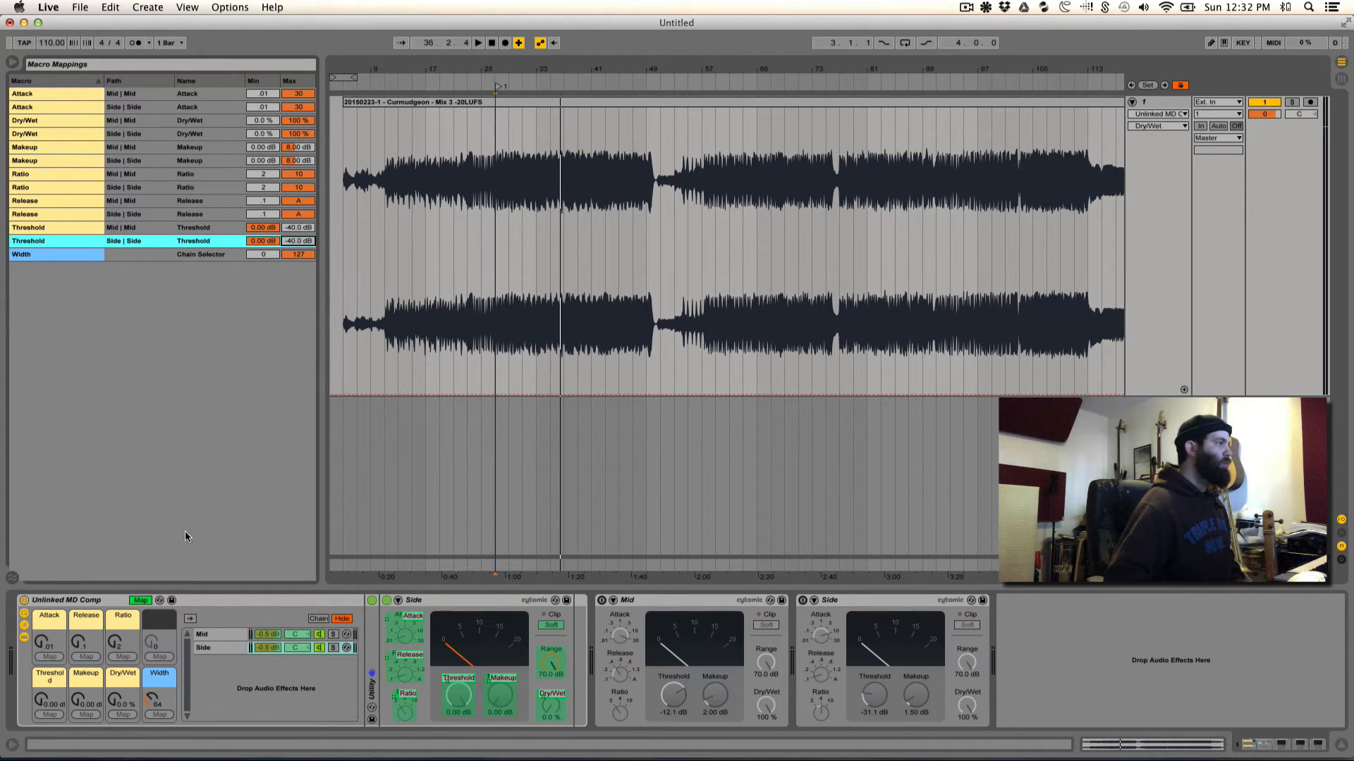
click(141, 600)
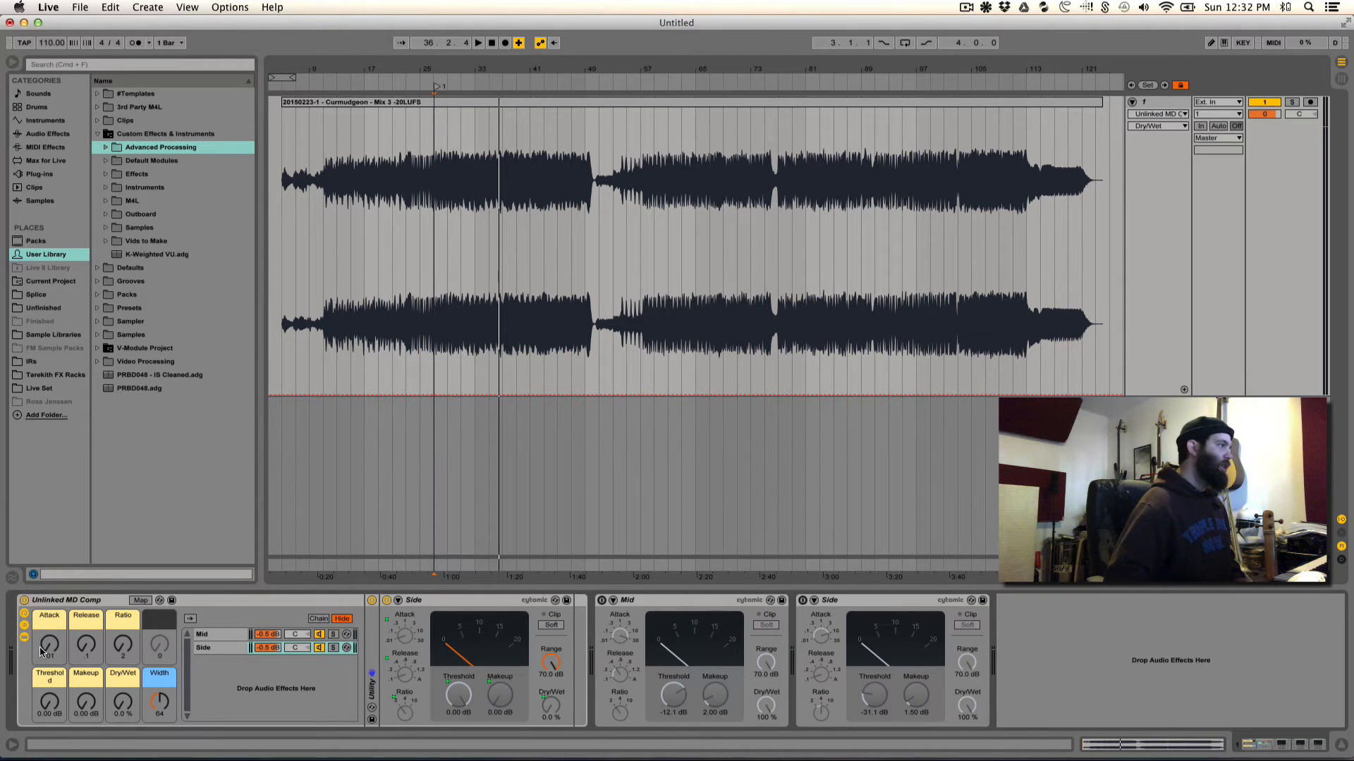
Step: Collapse the rack to its macro controls by hiding its devices and chain list, and play the track from the start marker
drag(50, 643, 86, 656)
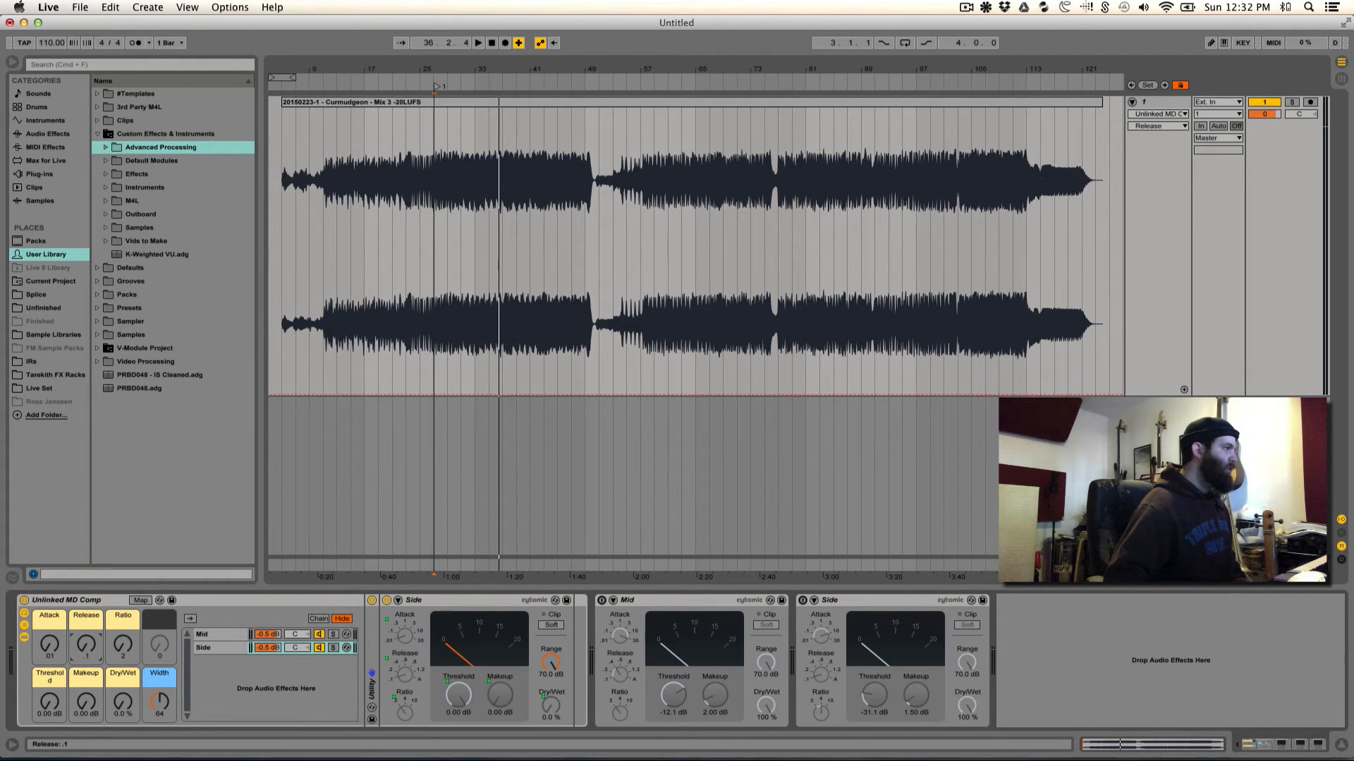
click(25, 638)
click(25, 626)
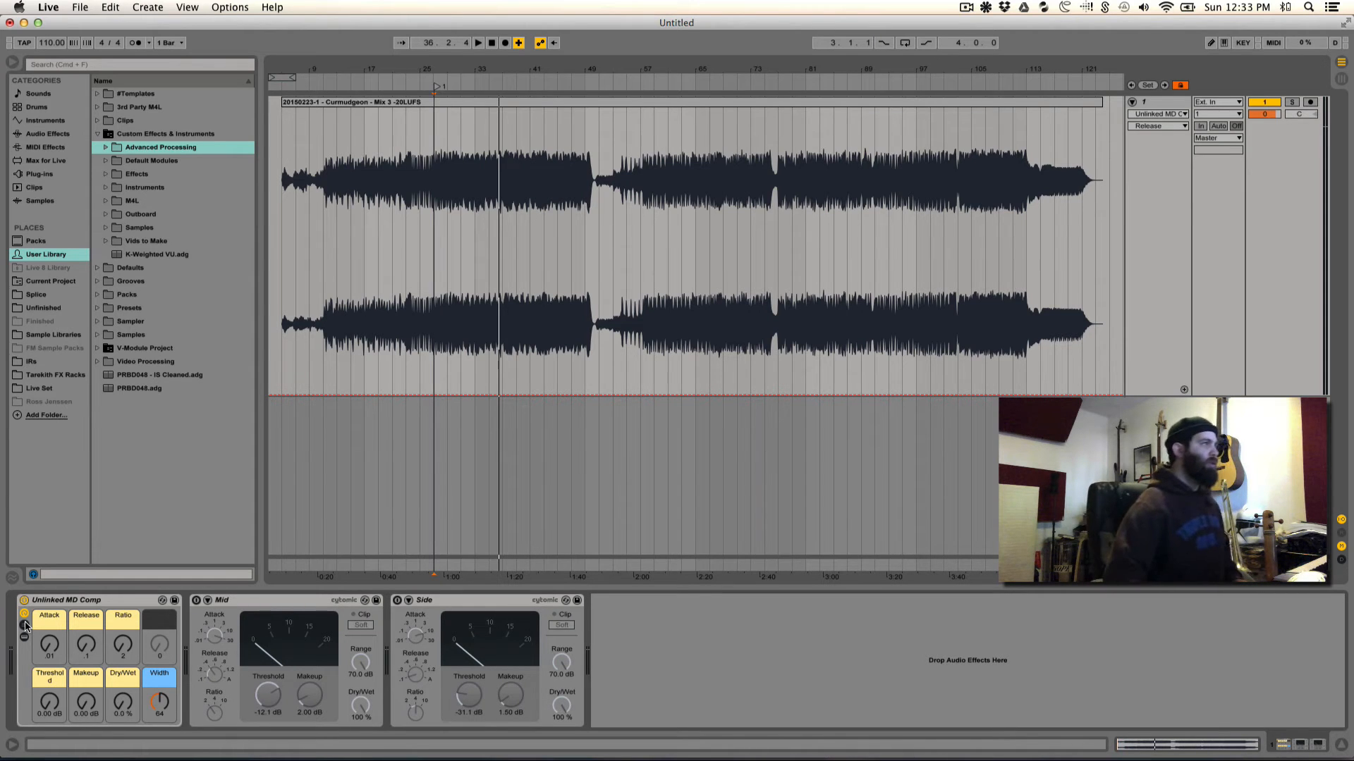
click(435, 84)
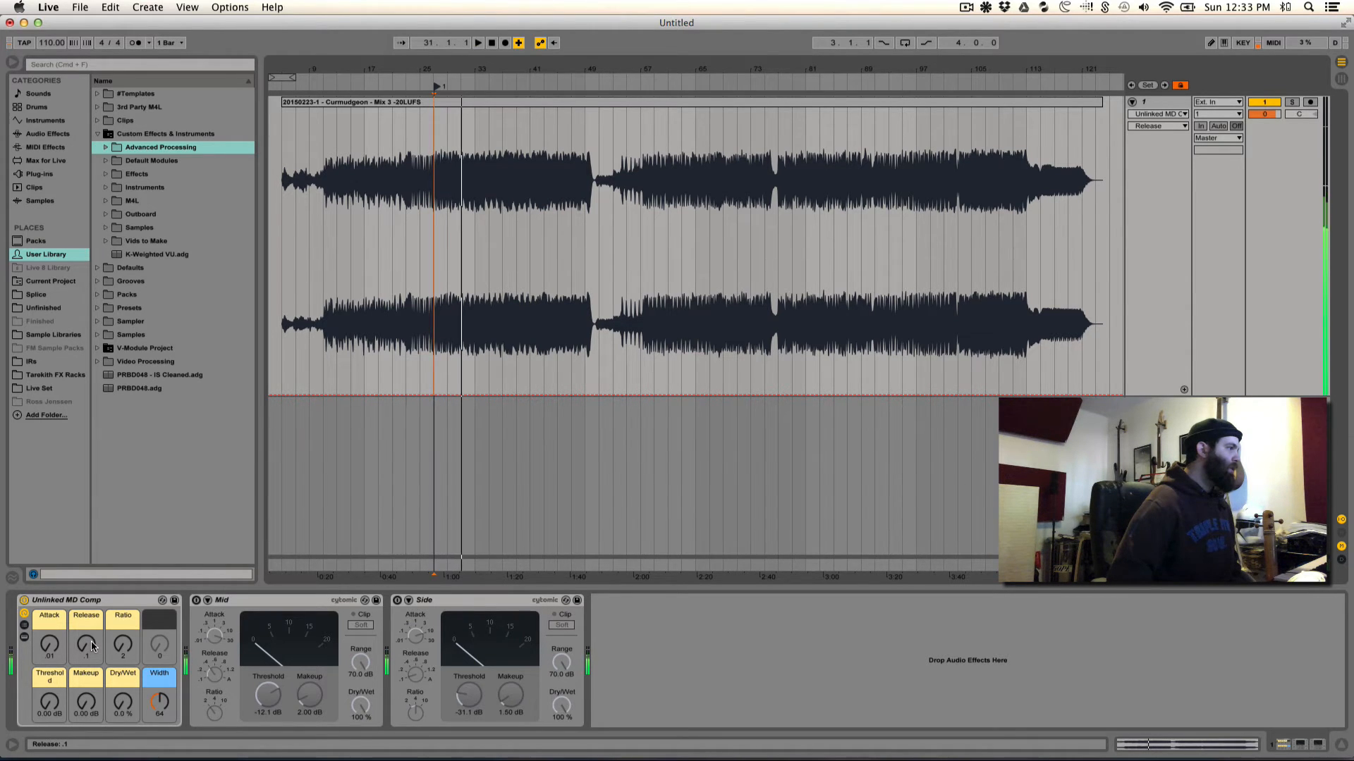
Step: Show the rack's chain list again and compare the compressor settings of the Mid and Side chains
click(24, 625)
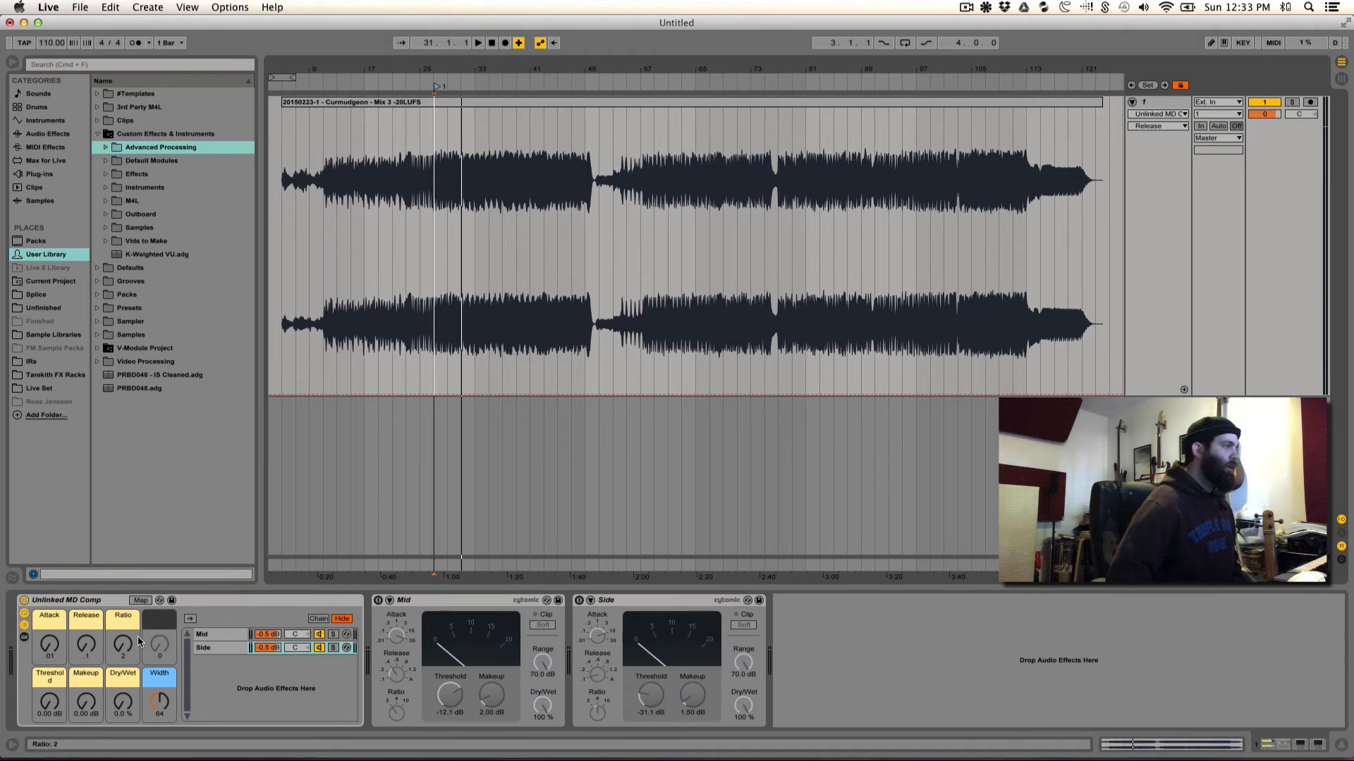
click(214, 633)
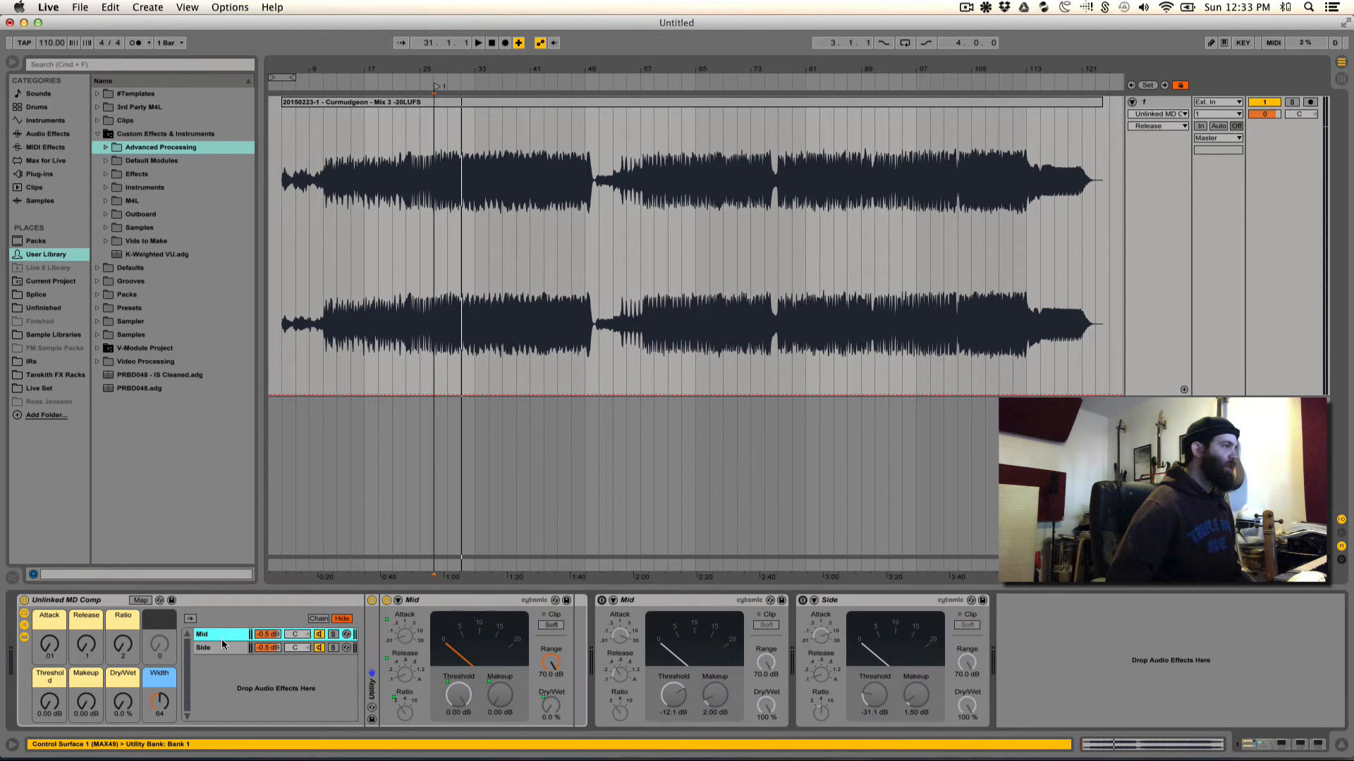
click(224, 646)
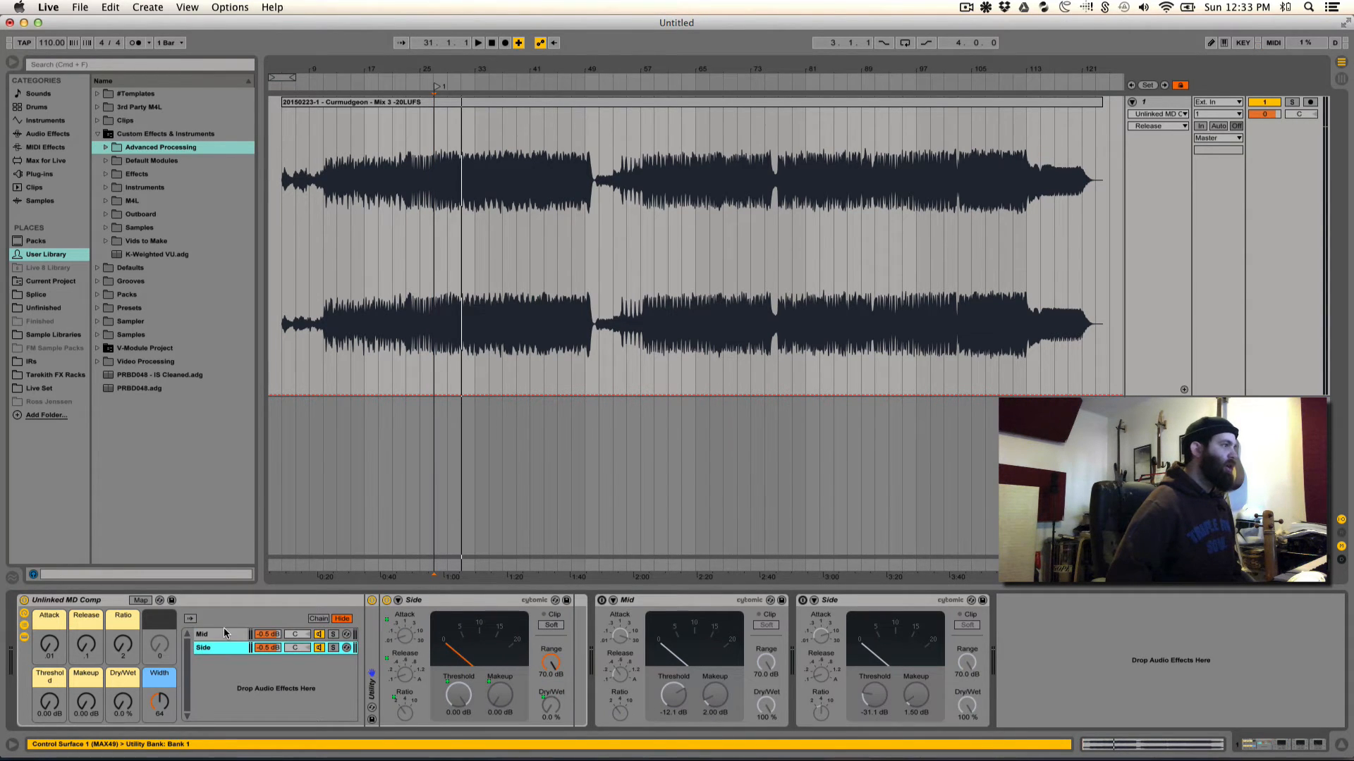
click(223, 632)
click(225, 646)
click(226, 636)
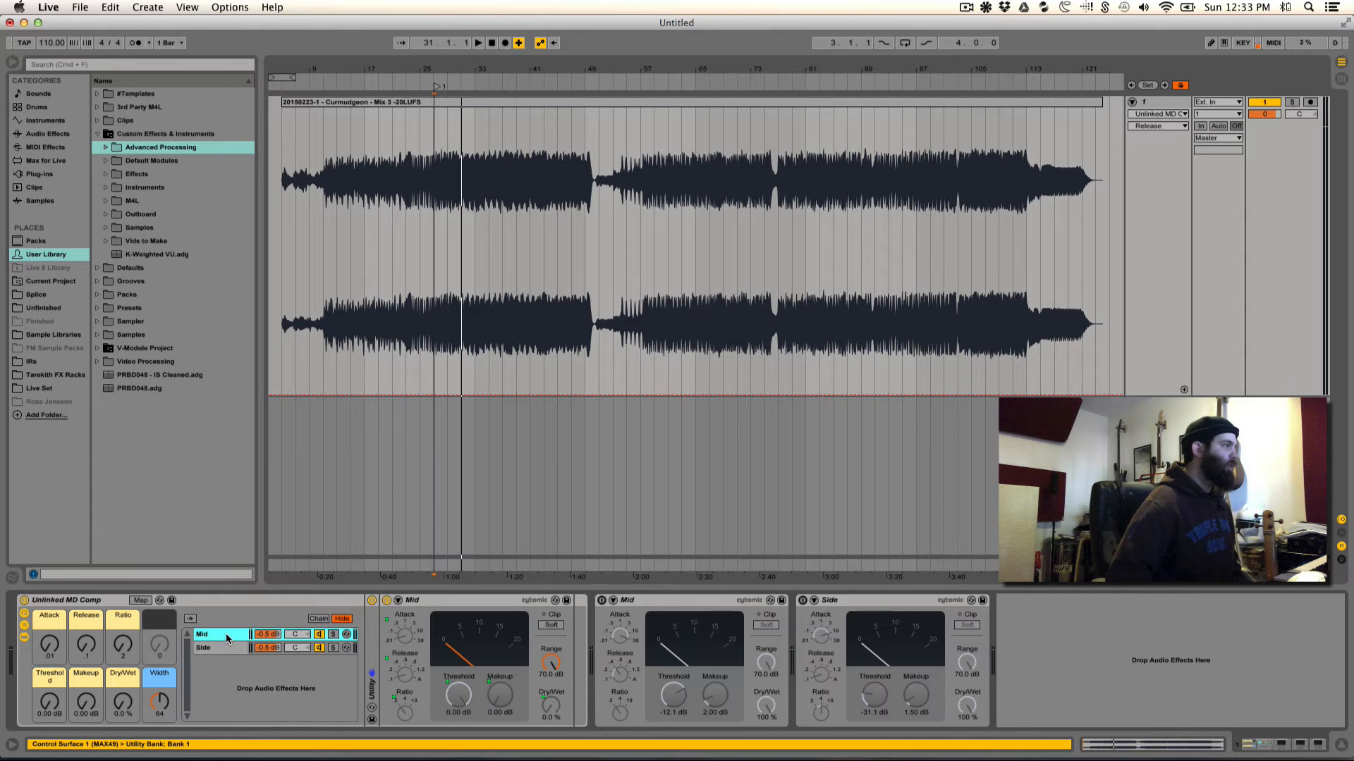
Step: Set the Attack macro to 30, Release to .4 and Threshold to -12 dB, playing the track while adjusting the Threshold
drag(46, 652, 46, 550)
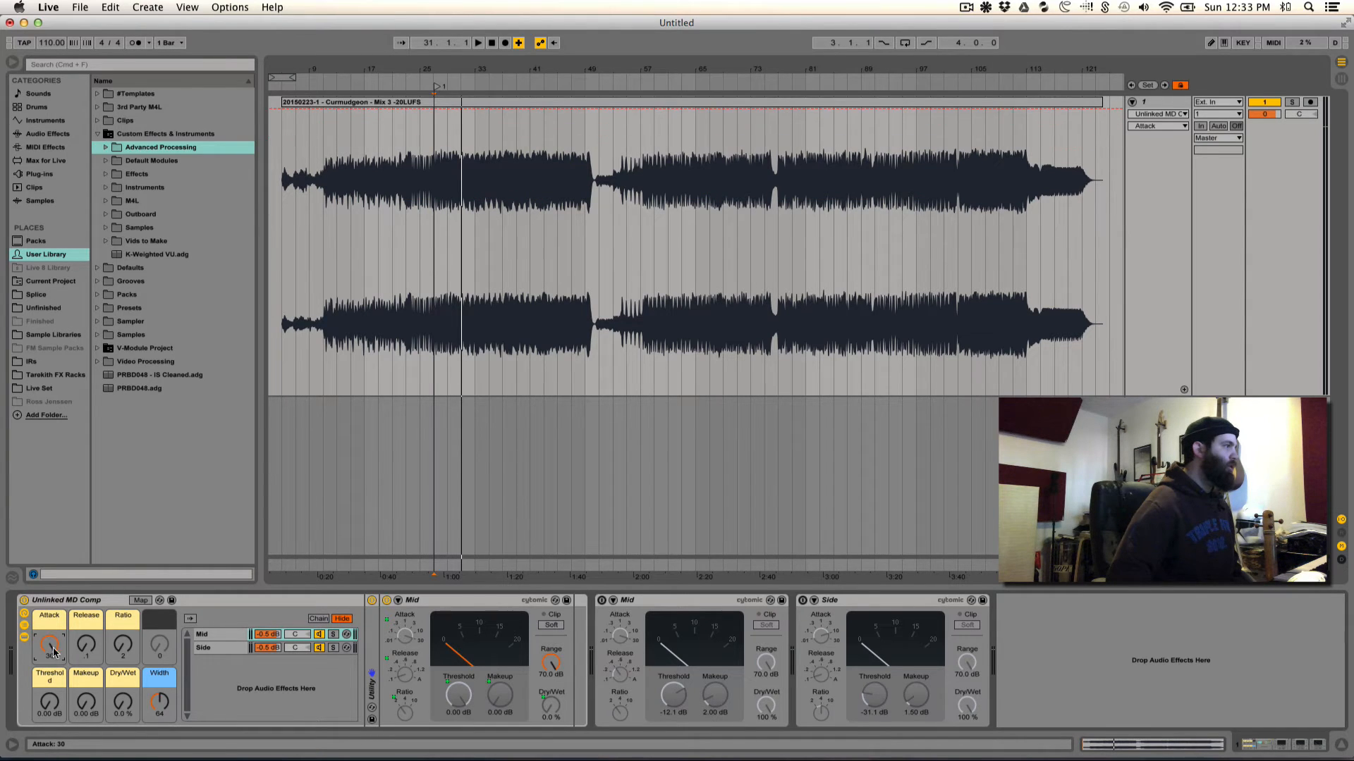
drag(90, 644, 90, 613)
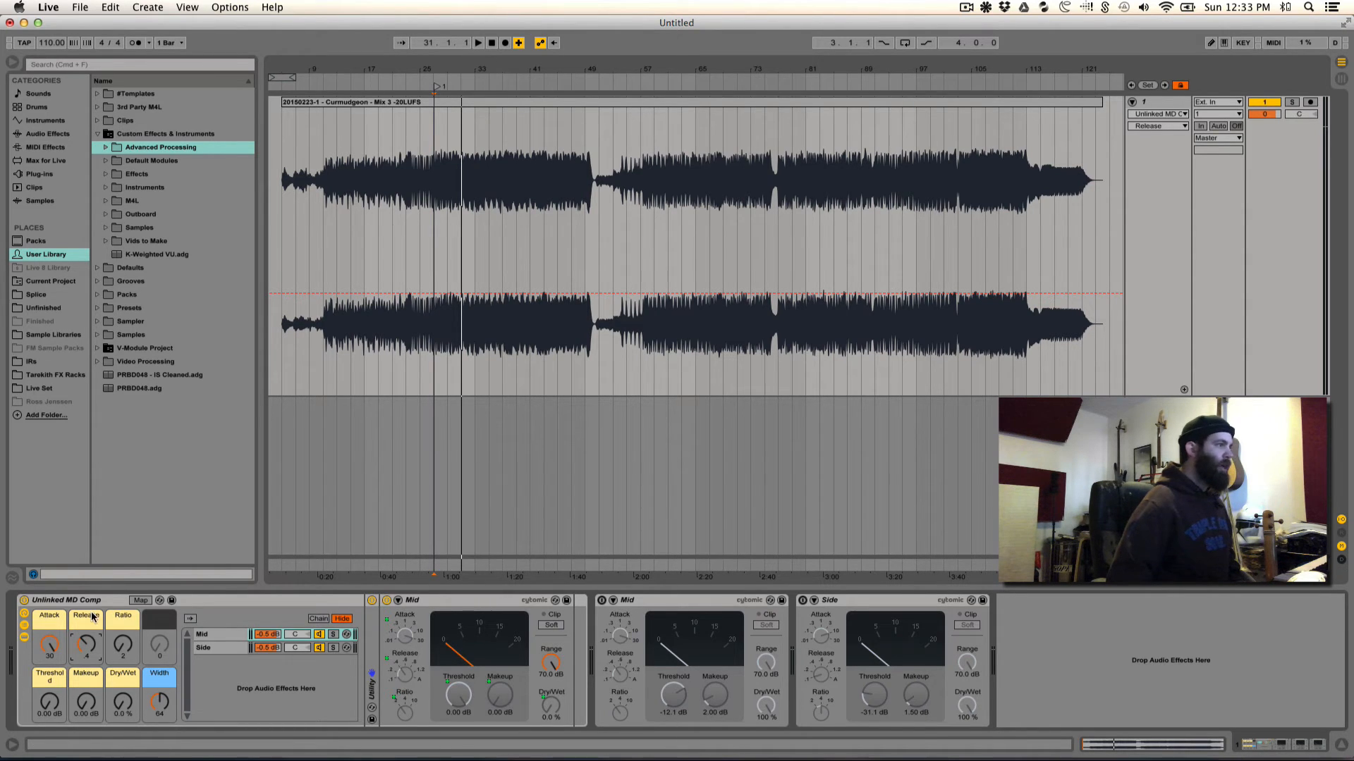
key(space)
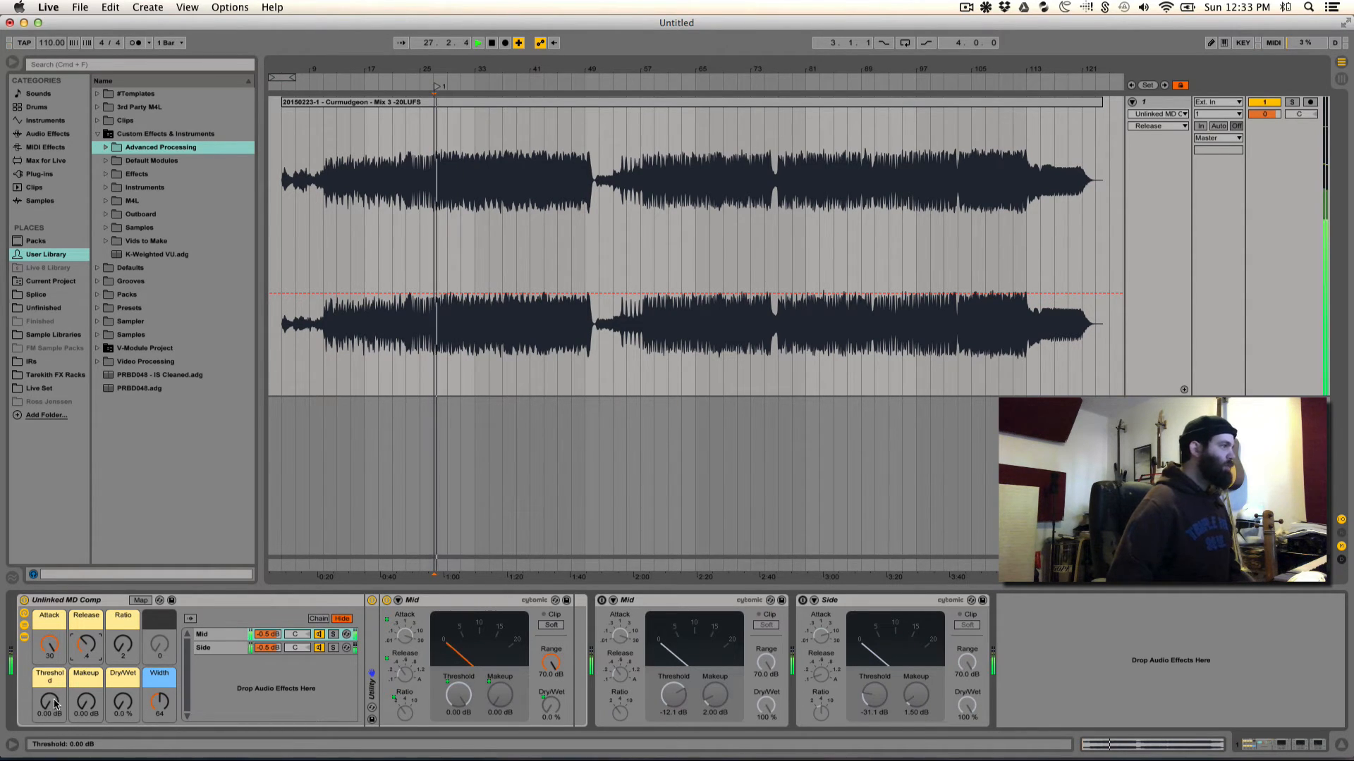
mouse_move(53, 702)
mouse_down()
mouse_move(53, 687)
mouse_move(54, 705)
mouse_up()
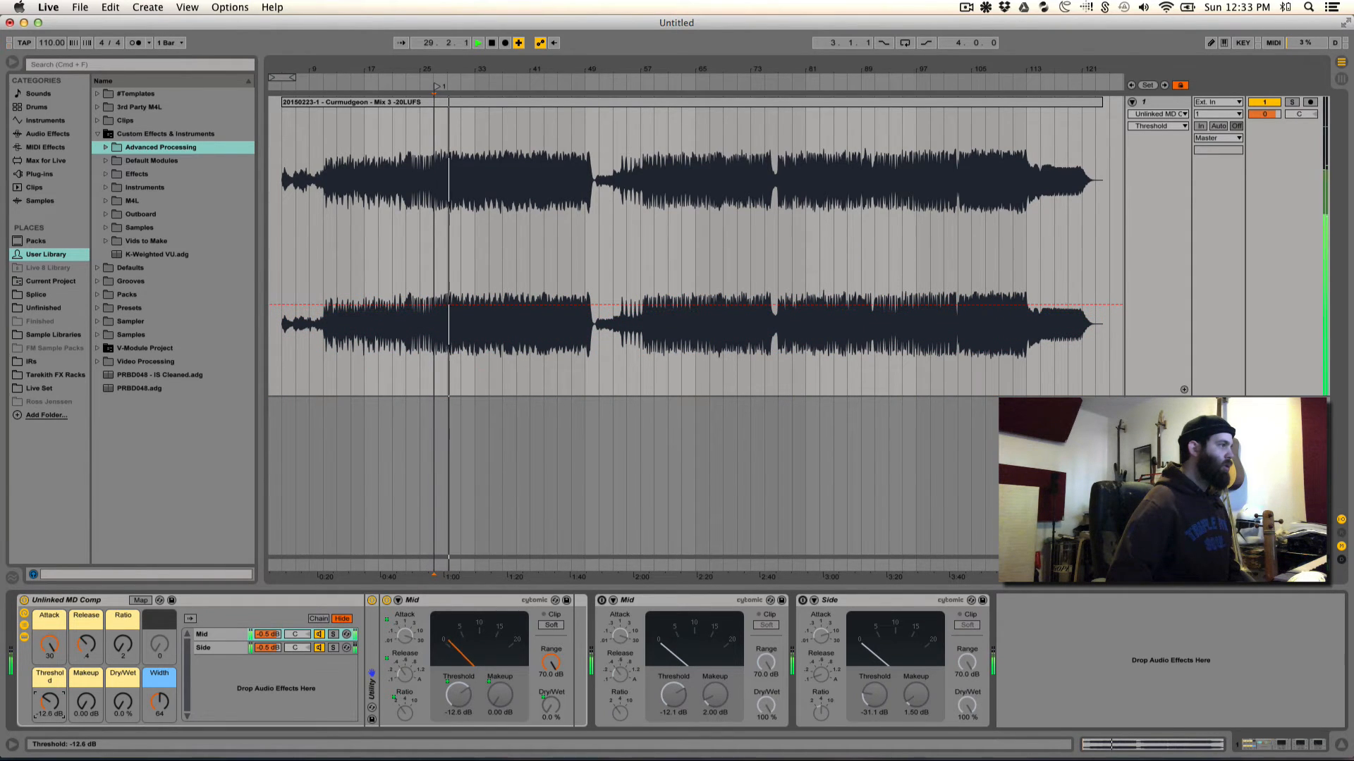
text(-12)
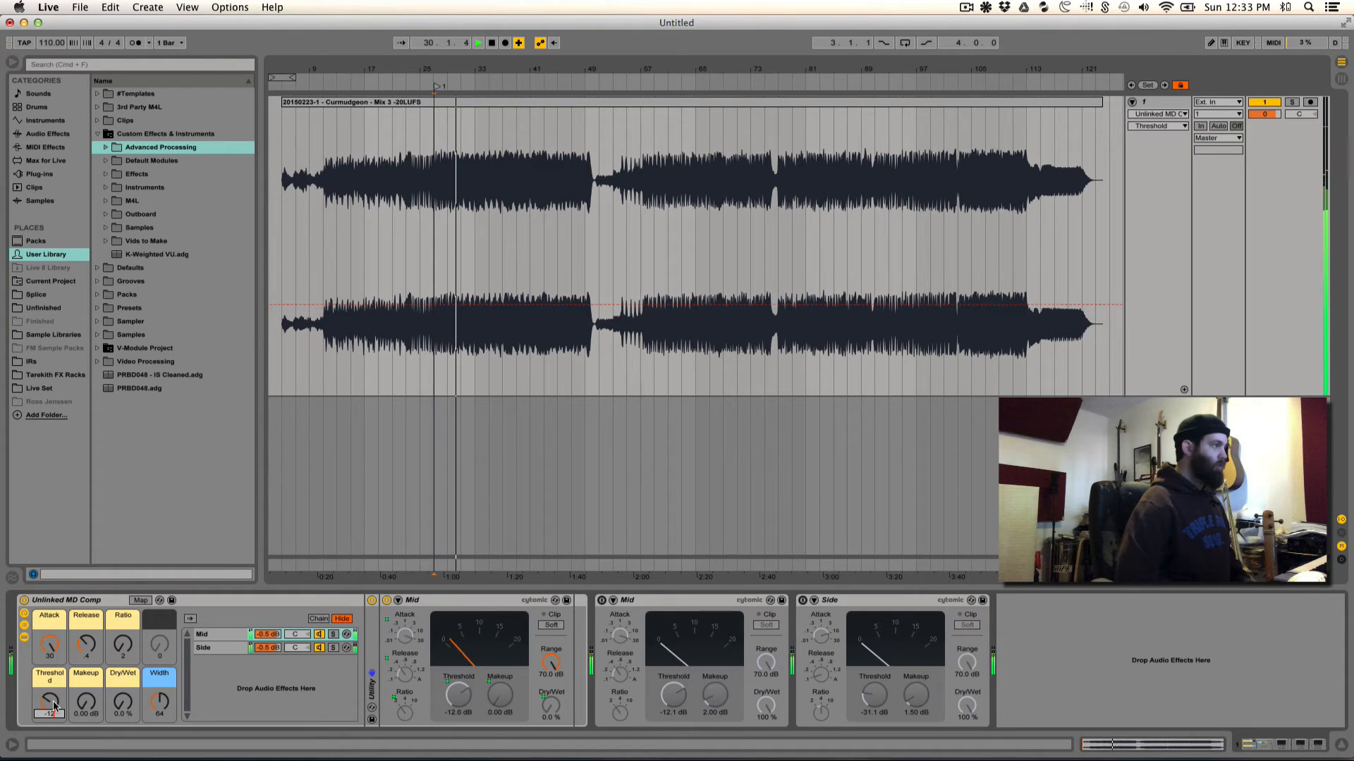
key(Return)
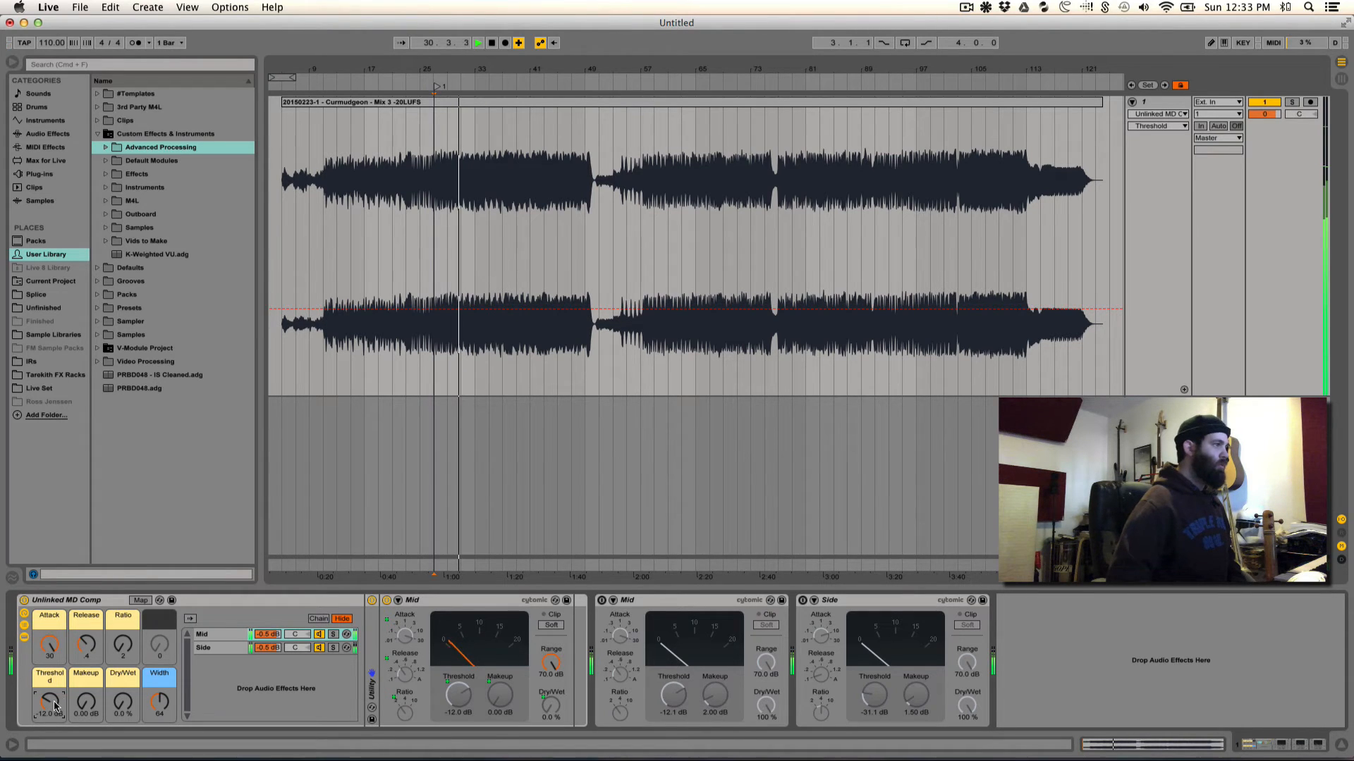
Step: Check both chains' compressors during playback, and try a higher Ratio macro setting before returning it to 2
click(216, 647)
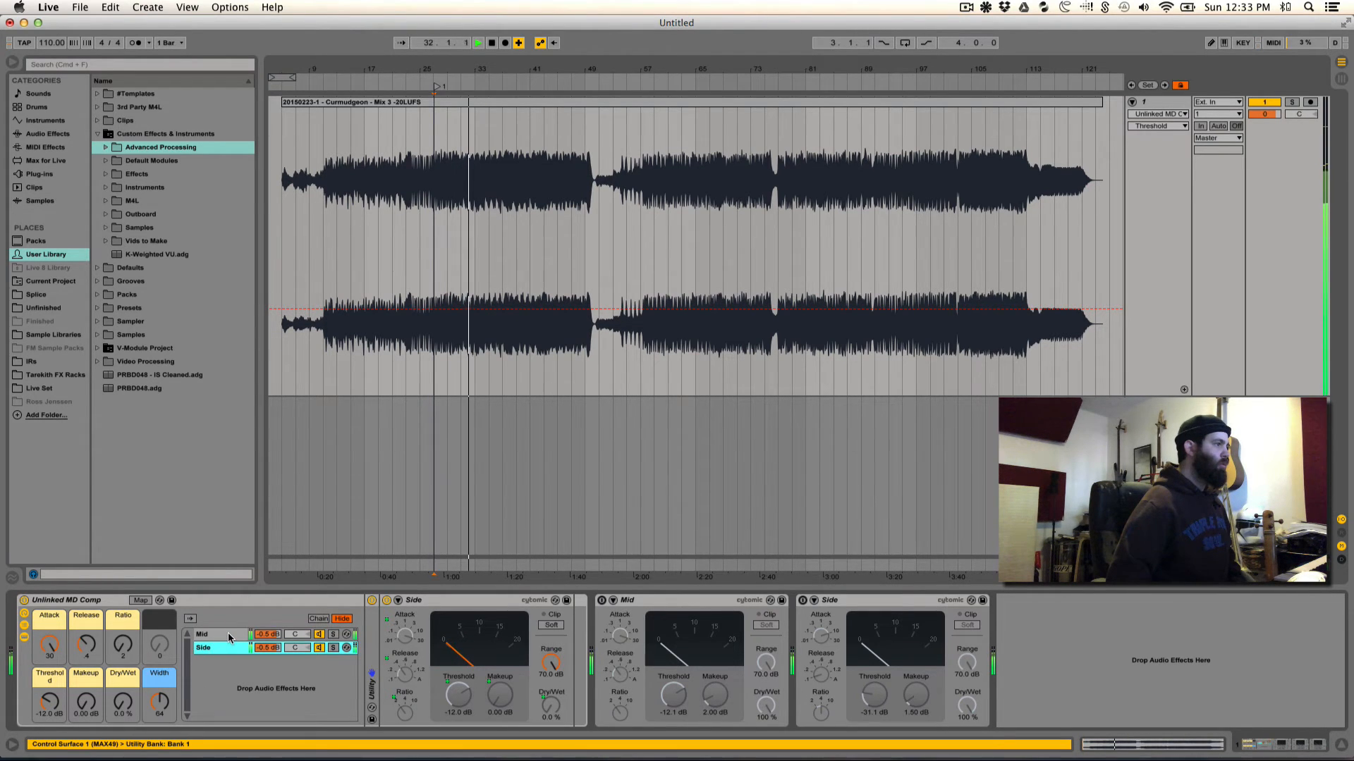
click(226, 635)
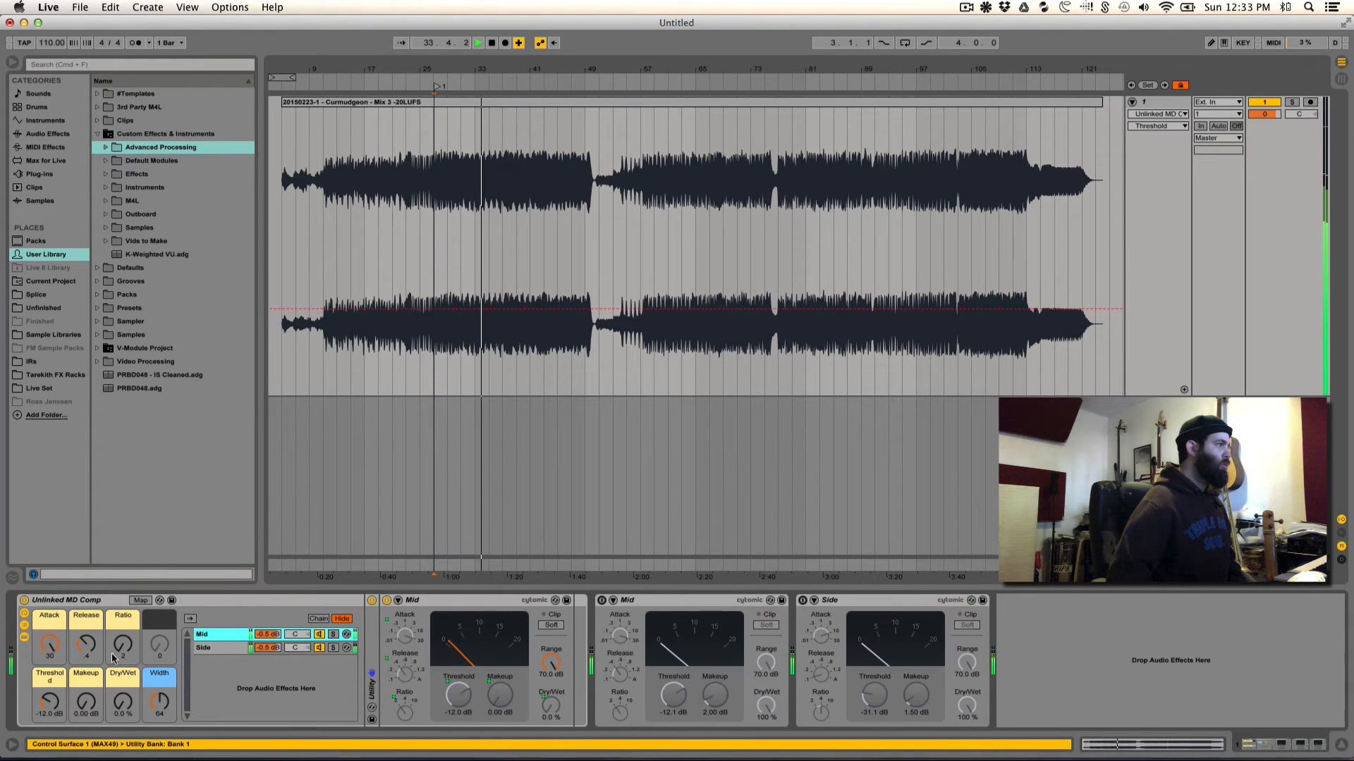
drag(124, 647, 124, 632)
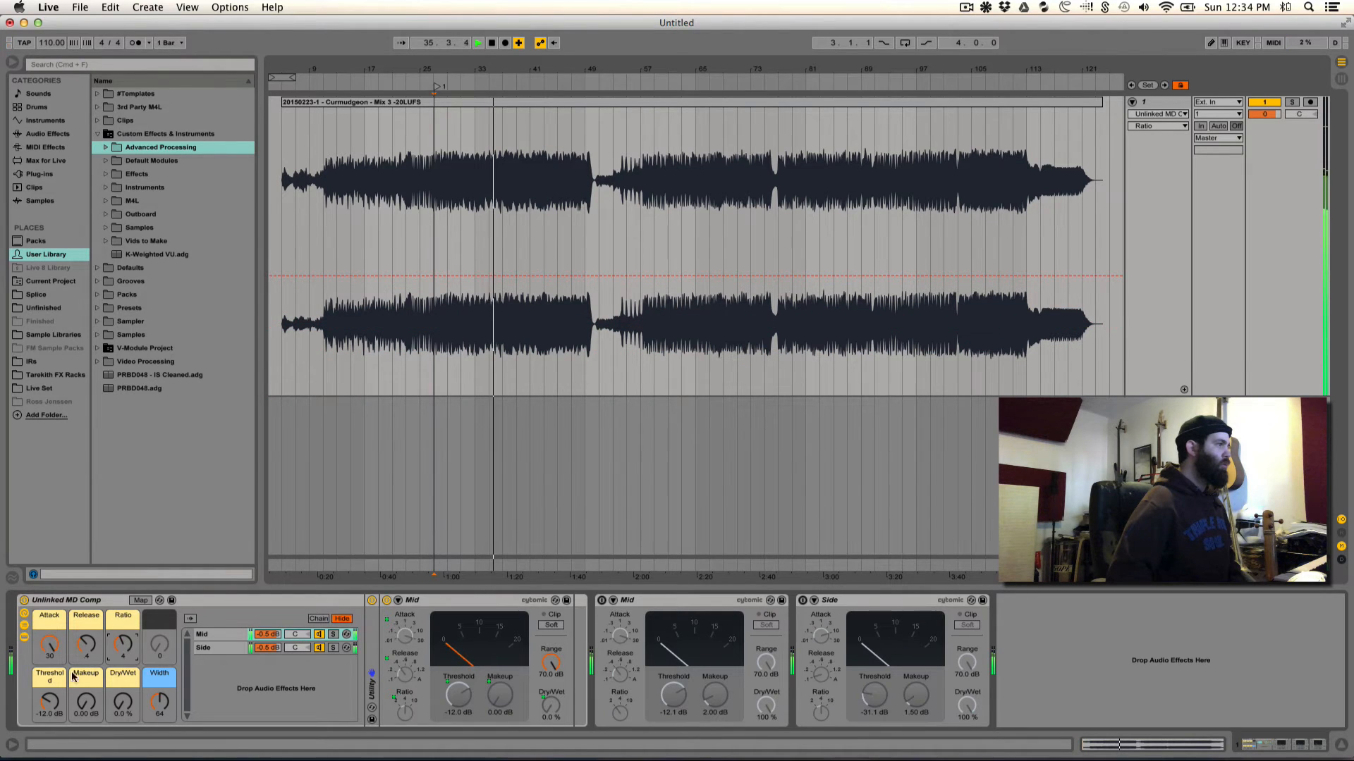
drag(125, 647, 125, 662)
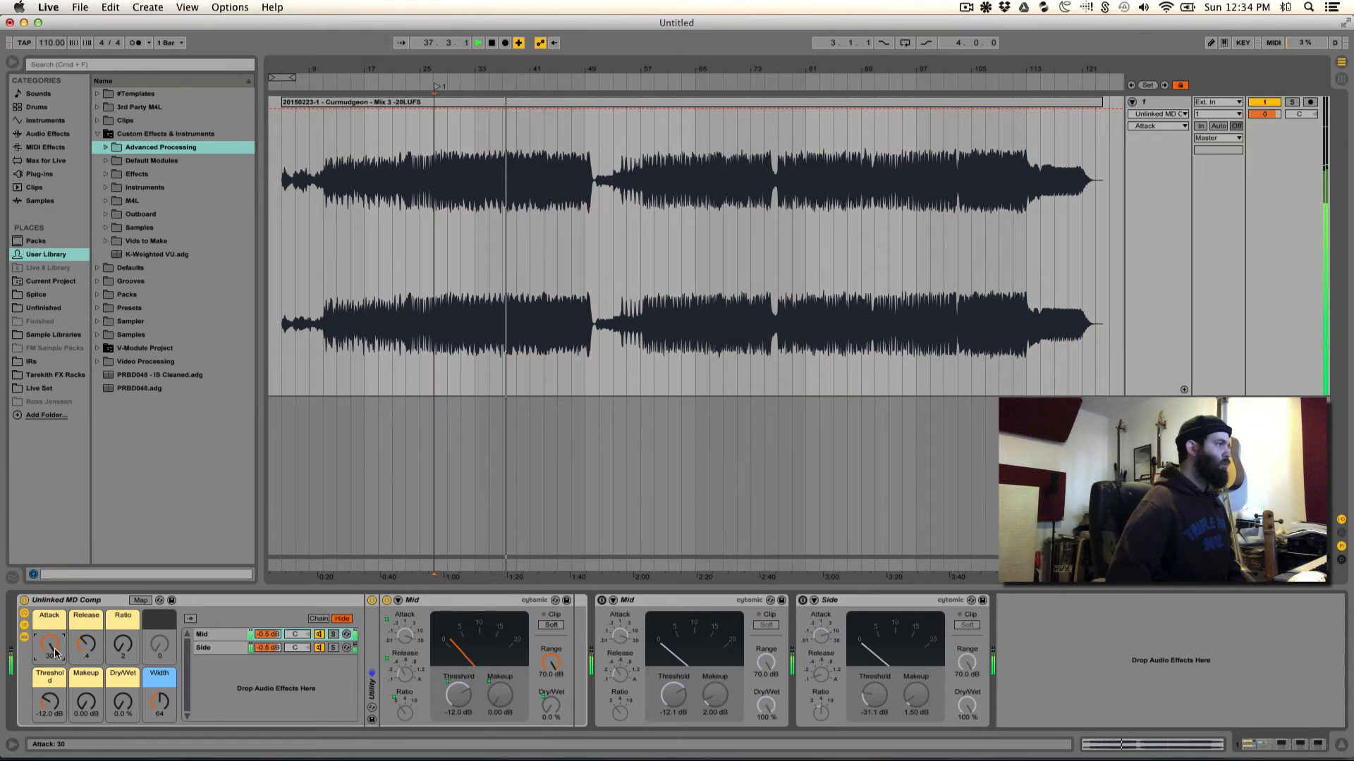
Step: Set the Attack macro to 10 and Threshold to -9 dB, check the Side chain's compressor and stop playback
drag(54, 646, 54, 661)
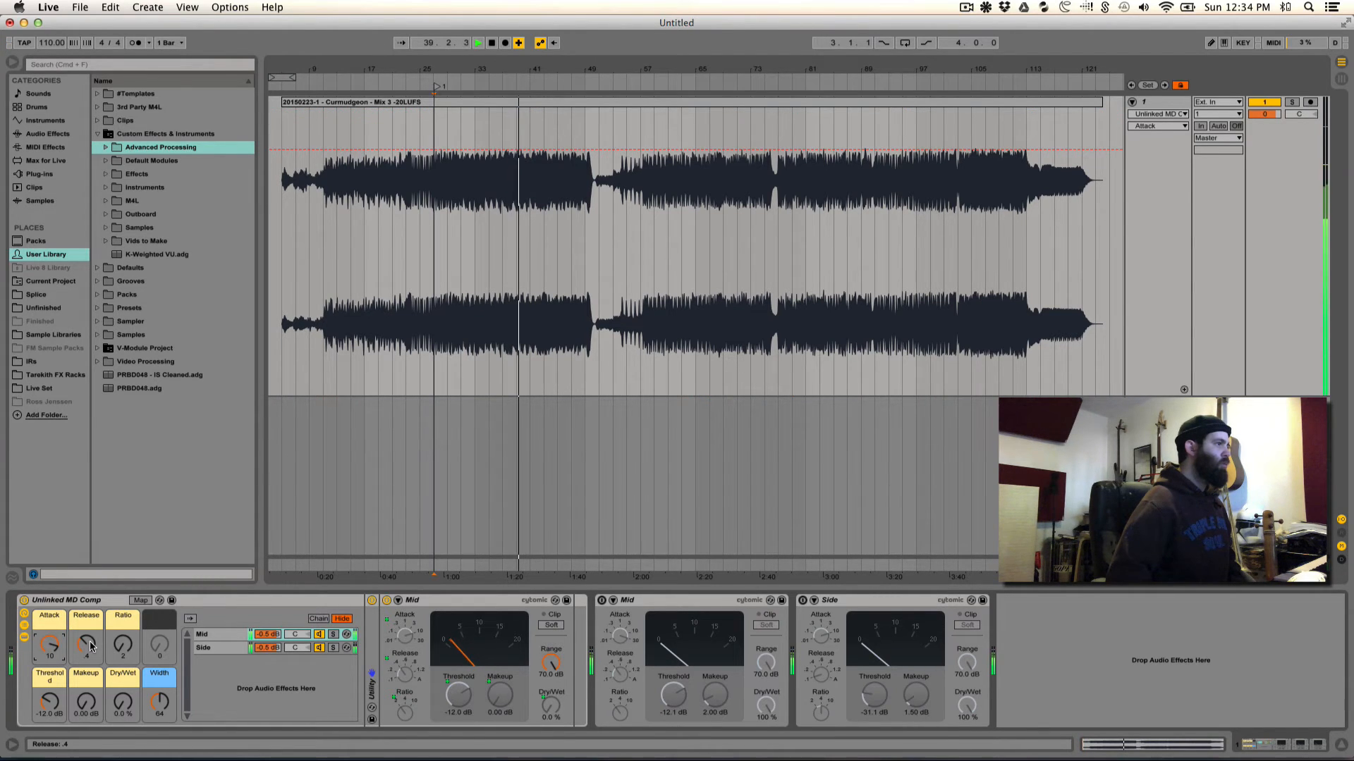
drag(44, 690, 43, 683)
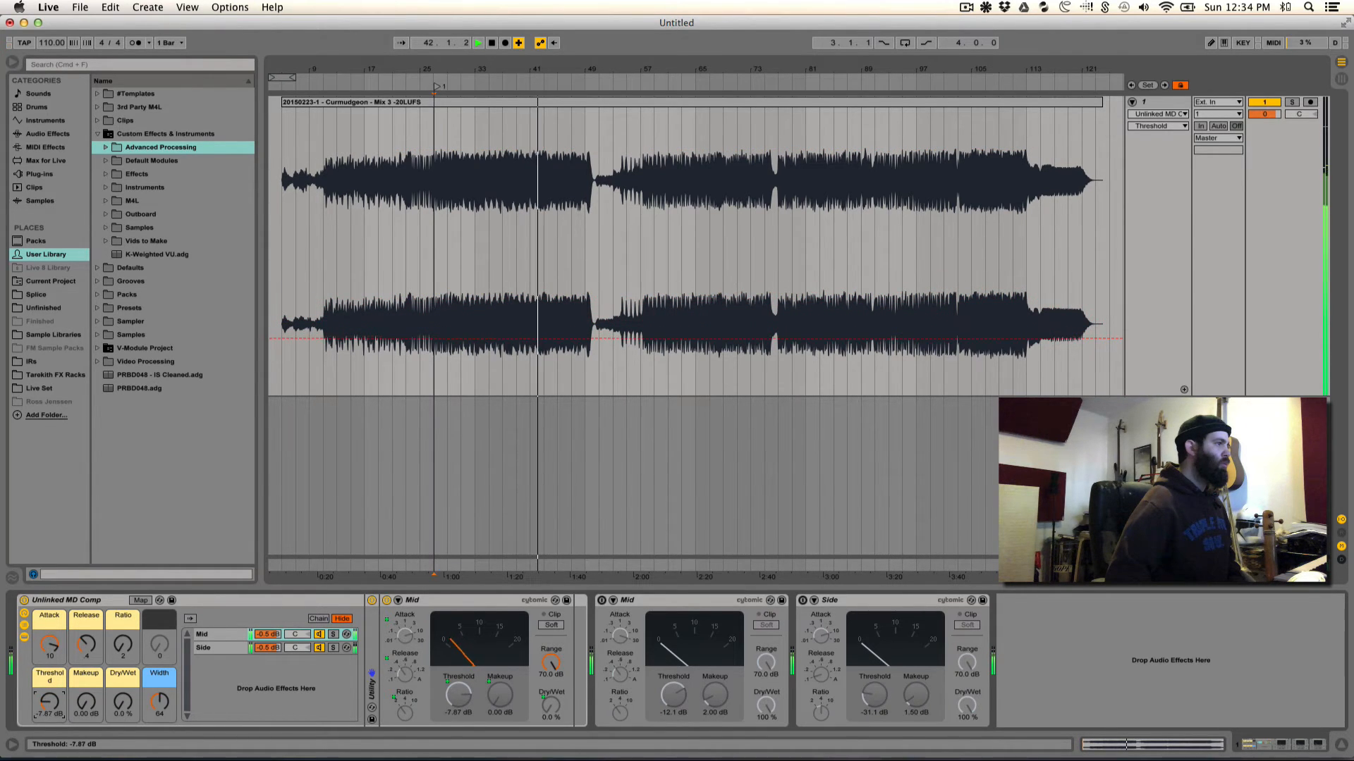
drag(48, 696, 48, 717)
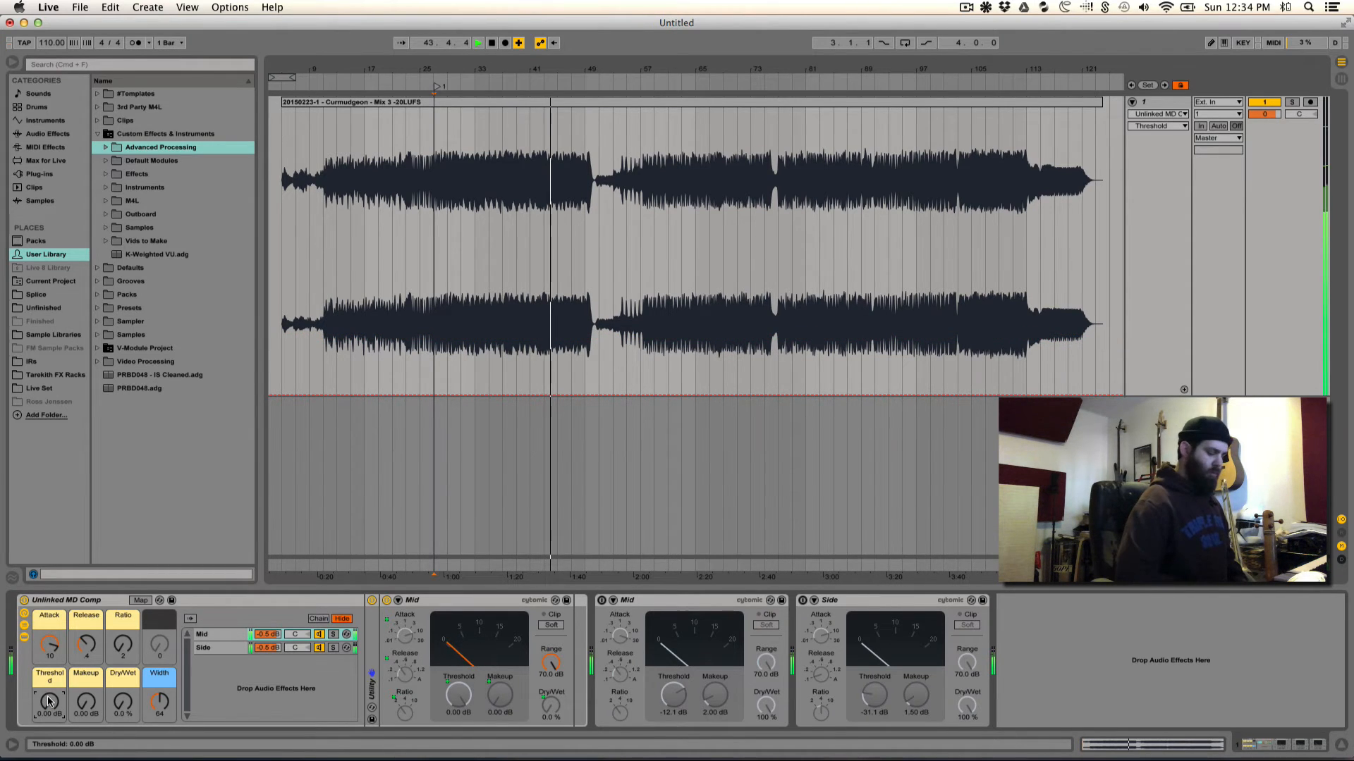
text(-8)
key(Return)
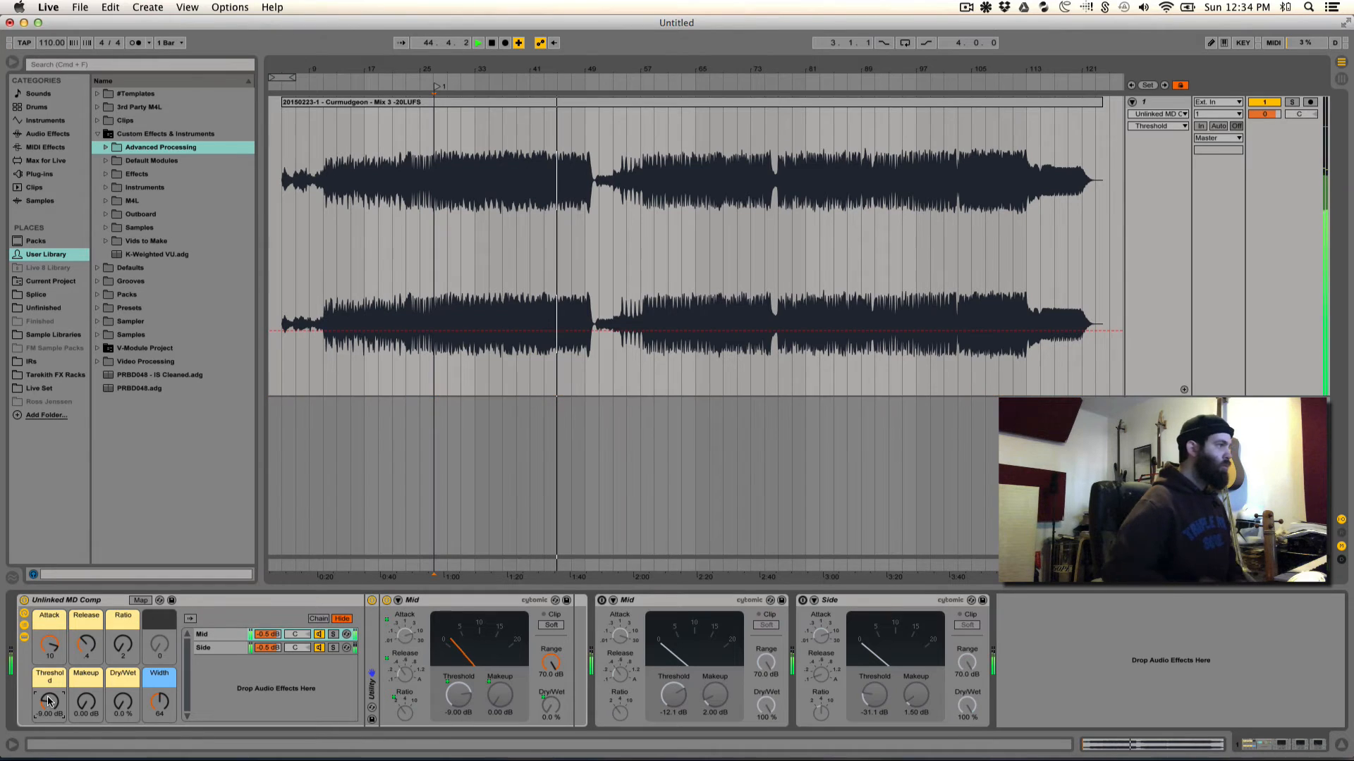
click(223, 648)
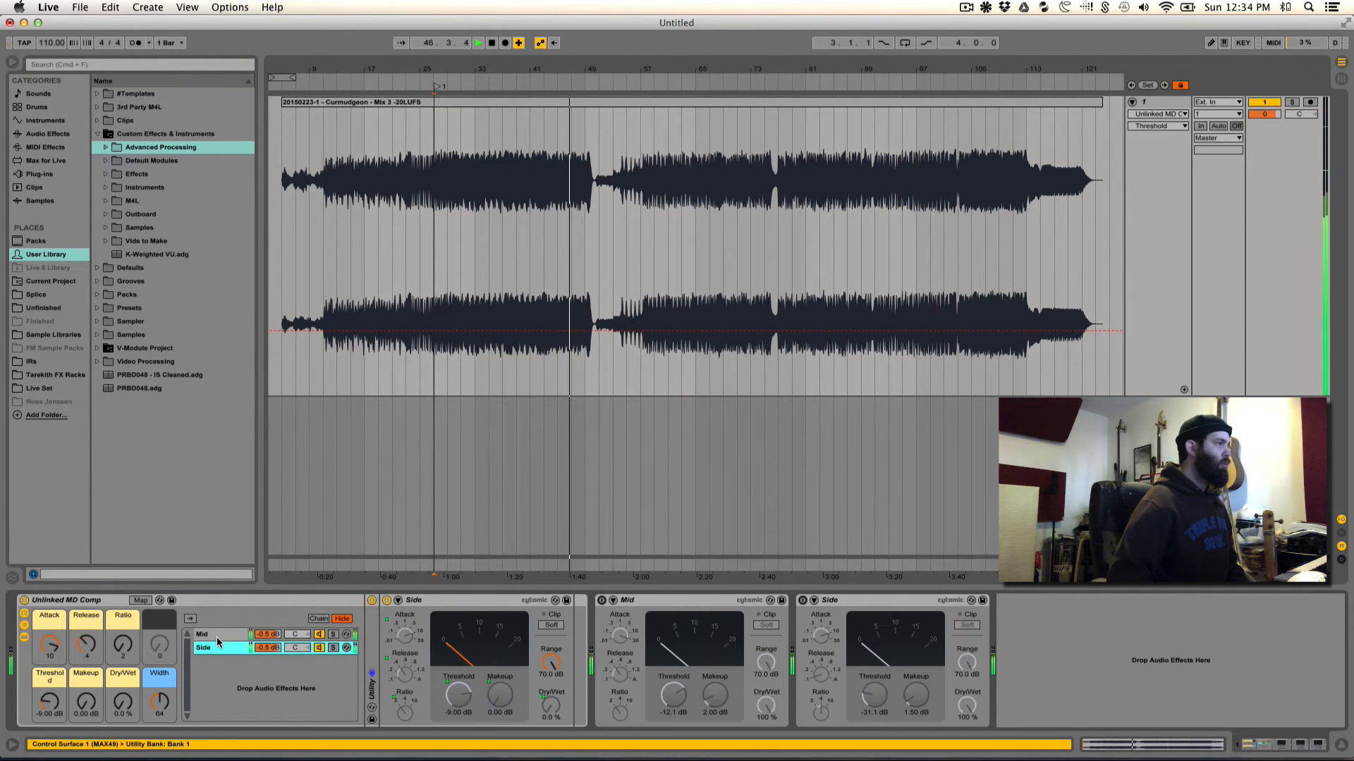
key(space)
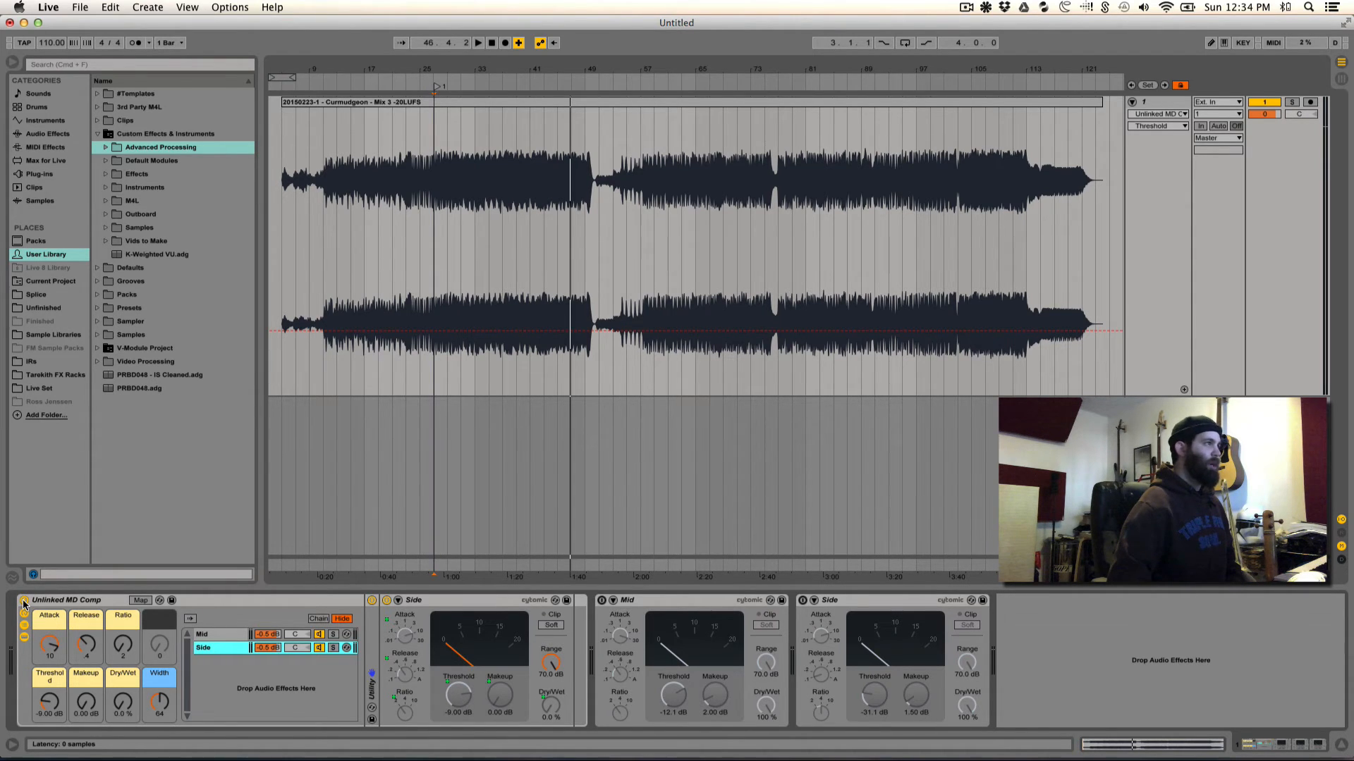
Step: Play the track and repeatedly bypass and re-enable the rack to compare the compressed and dry sound
key(space)
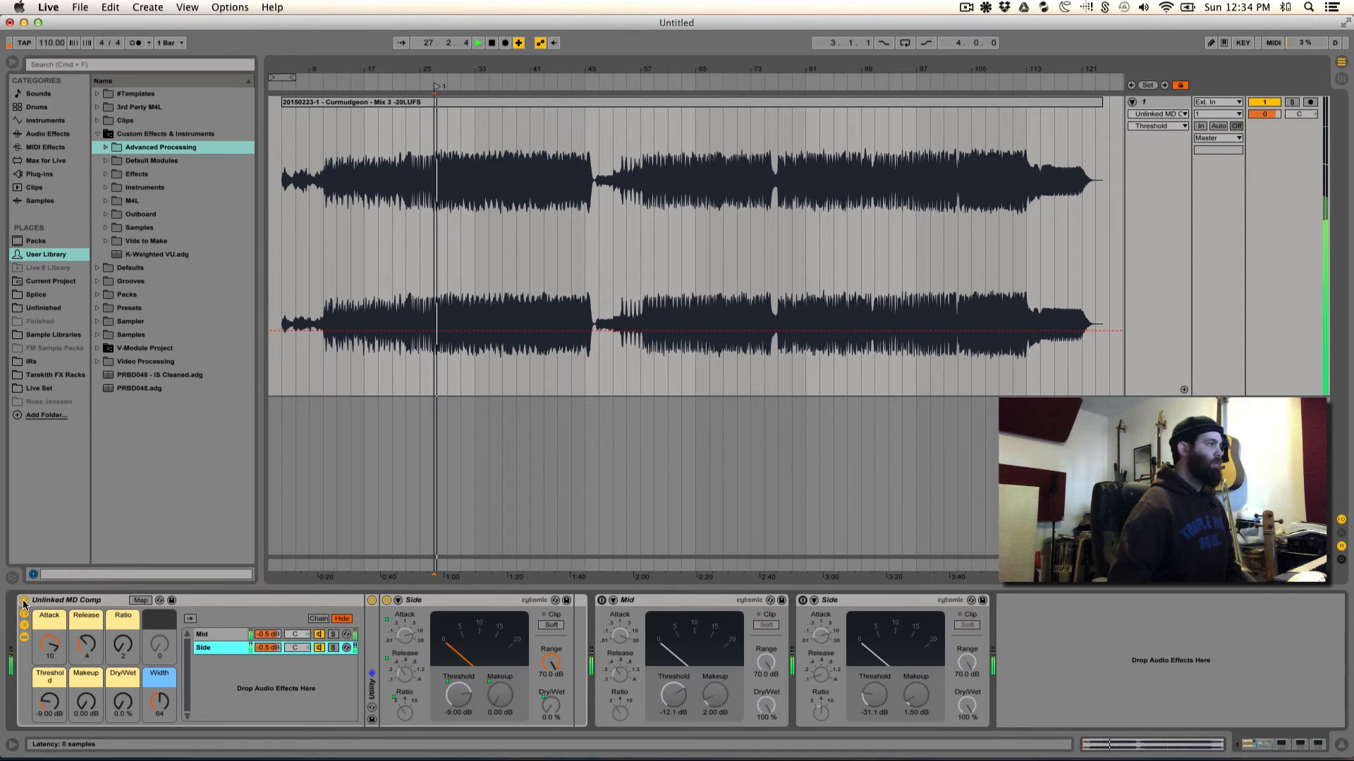
click(24, 601)
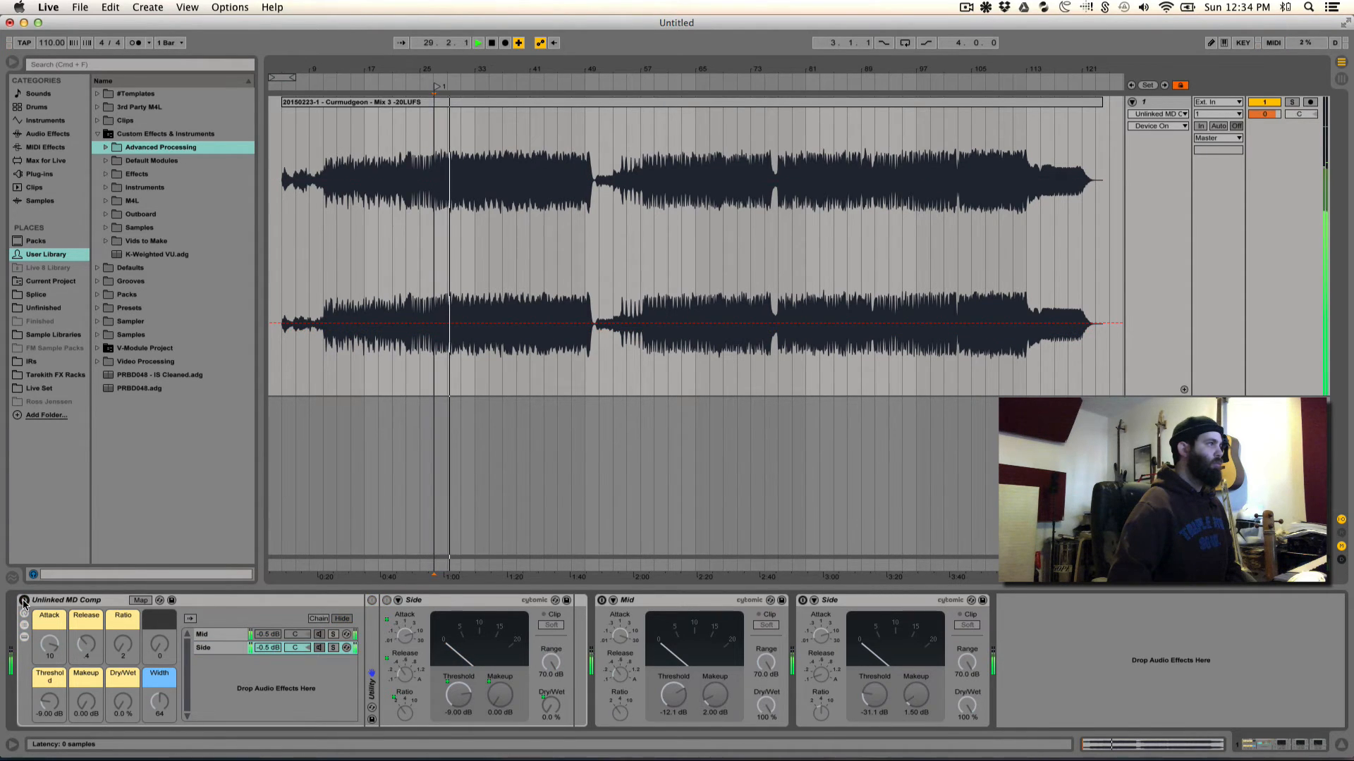
click(24, 601)
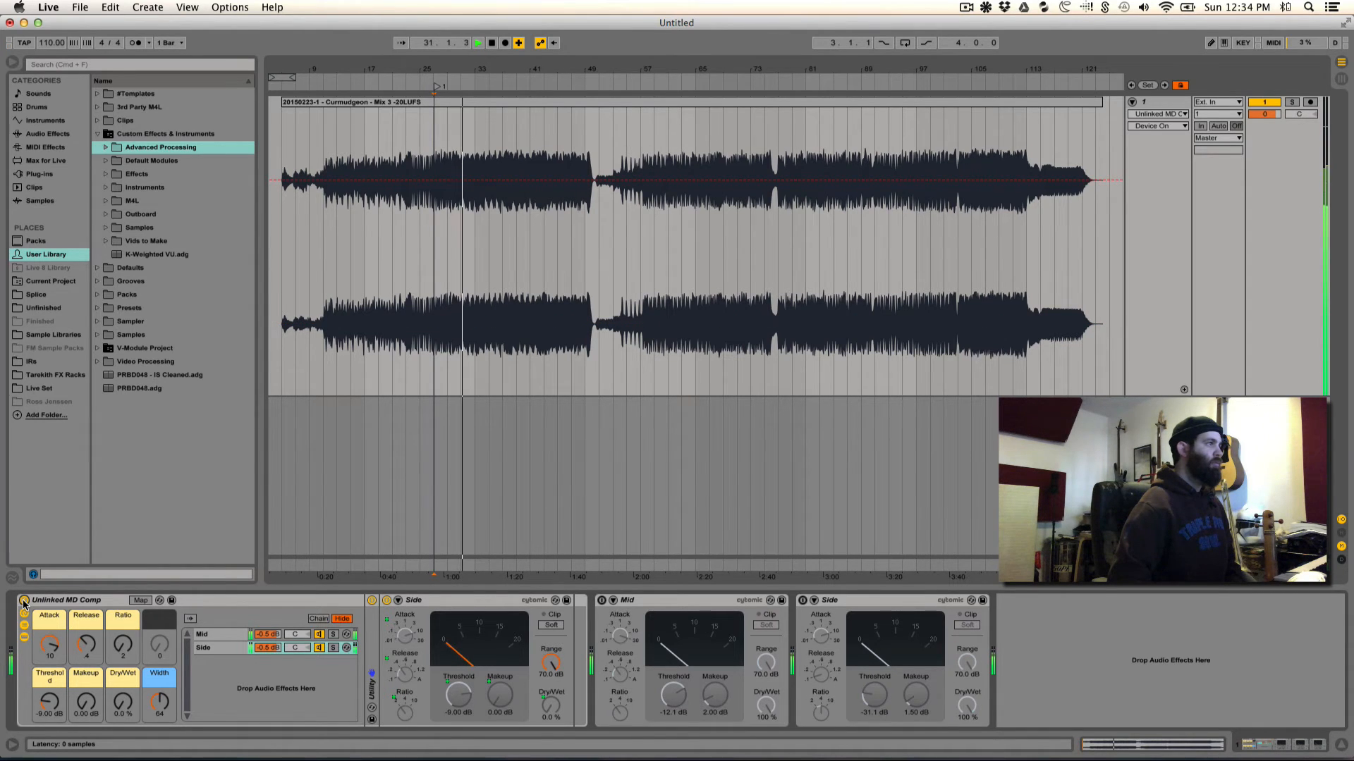
click(24, 600)
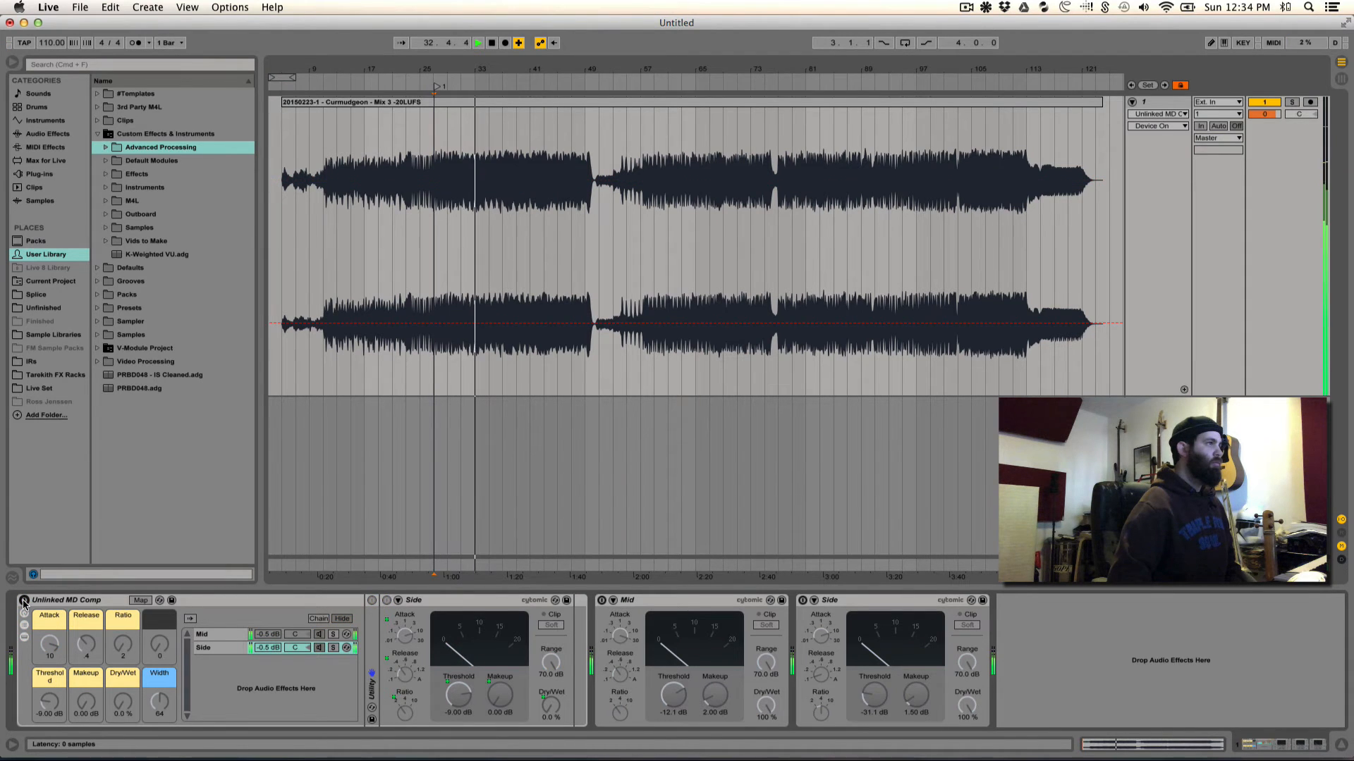
click(24, 600)
click(24, 600)
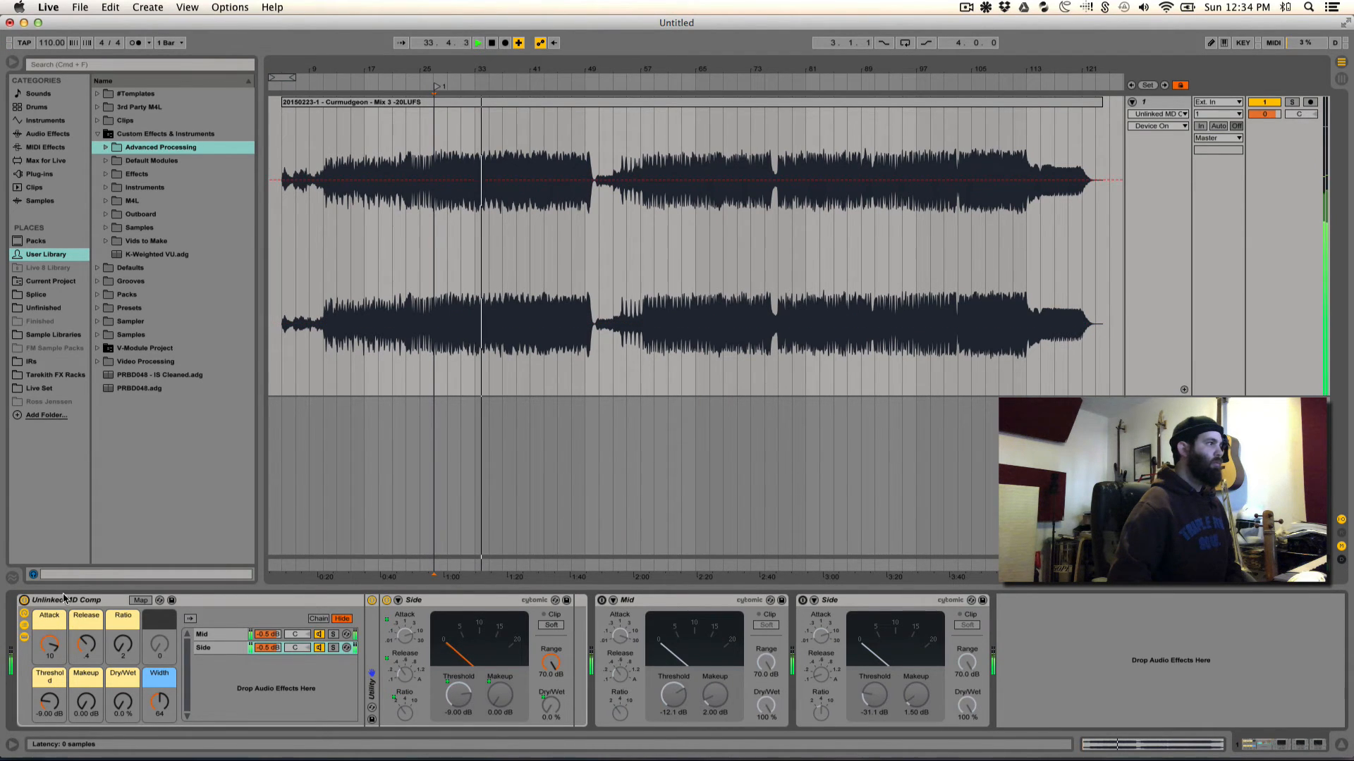
click(24, 601)
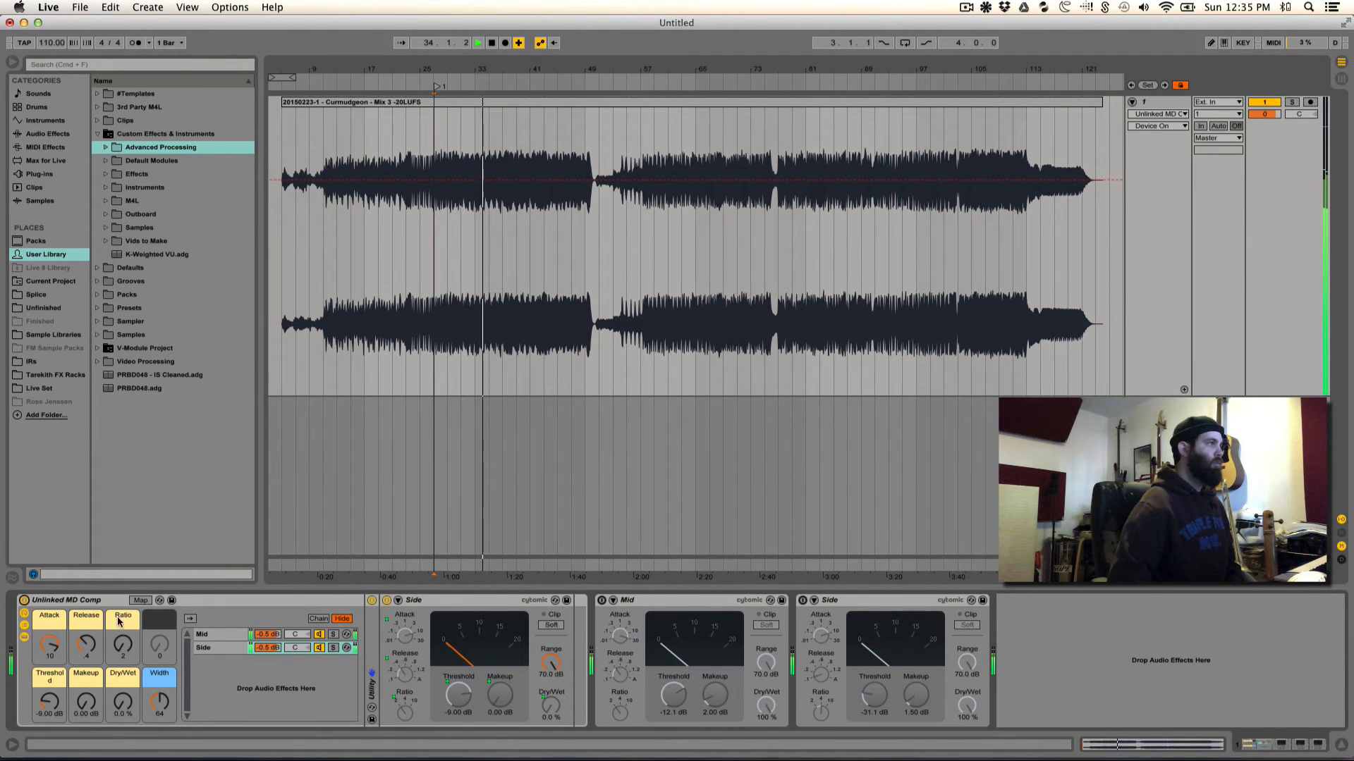
click(24, 601)
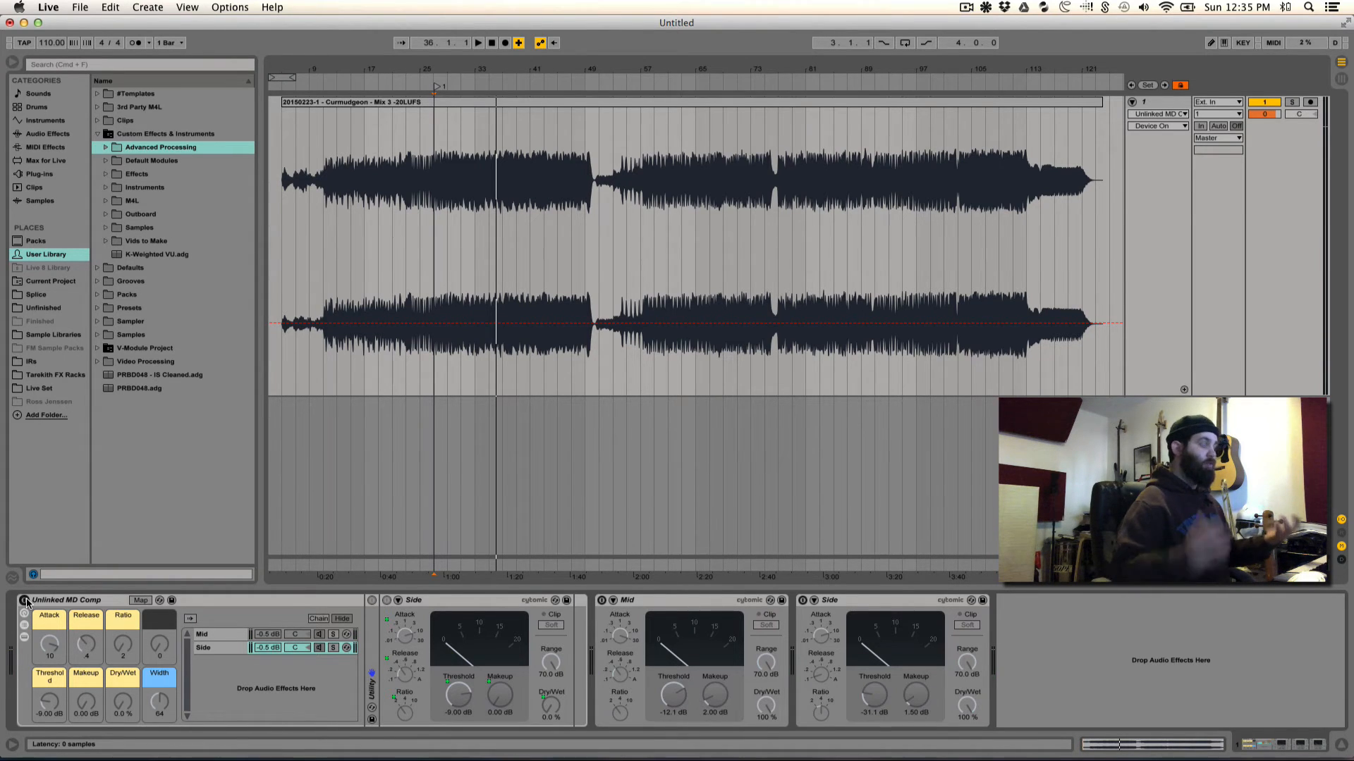
Step: Select the Unlinked MD Comp rack, switch it back on and point out the Side compressor's Makeup control
click(71, 603)
click(24, 600)
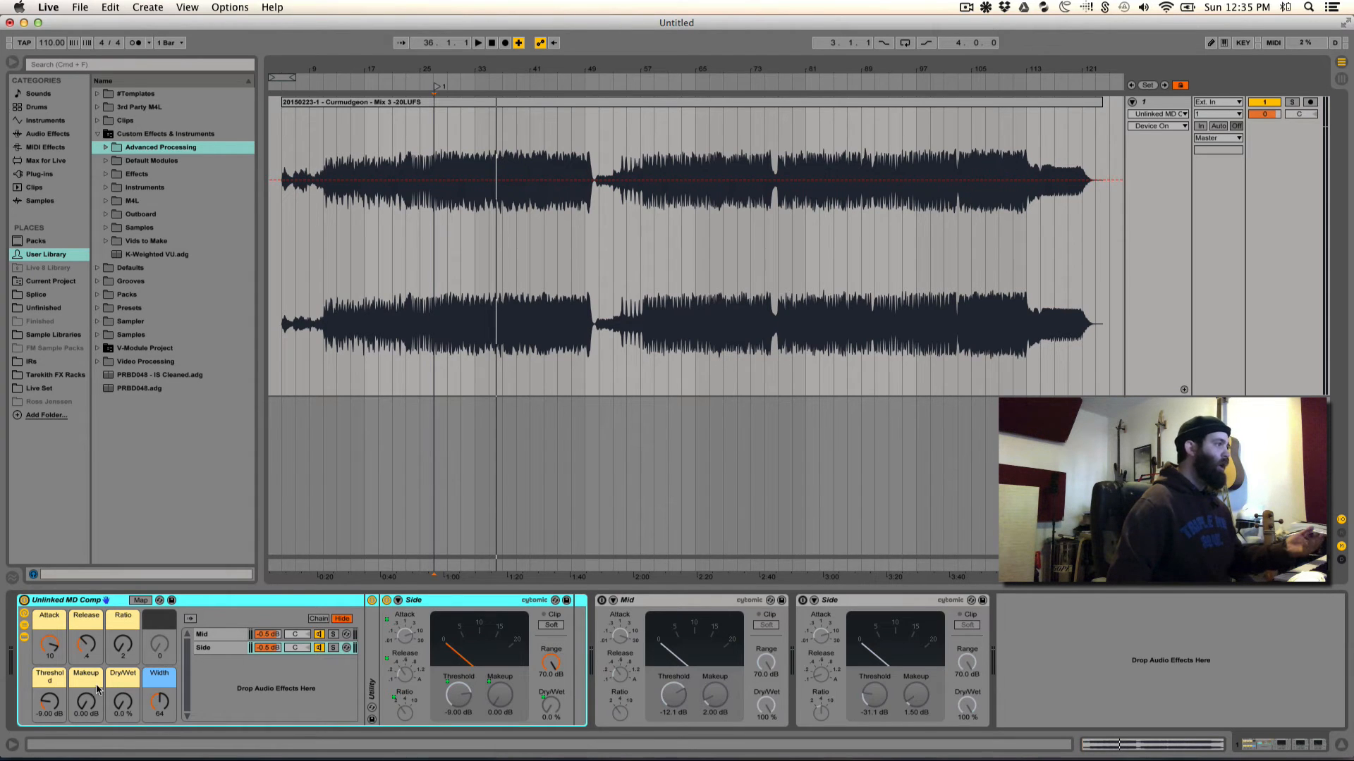
click(499, 682)
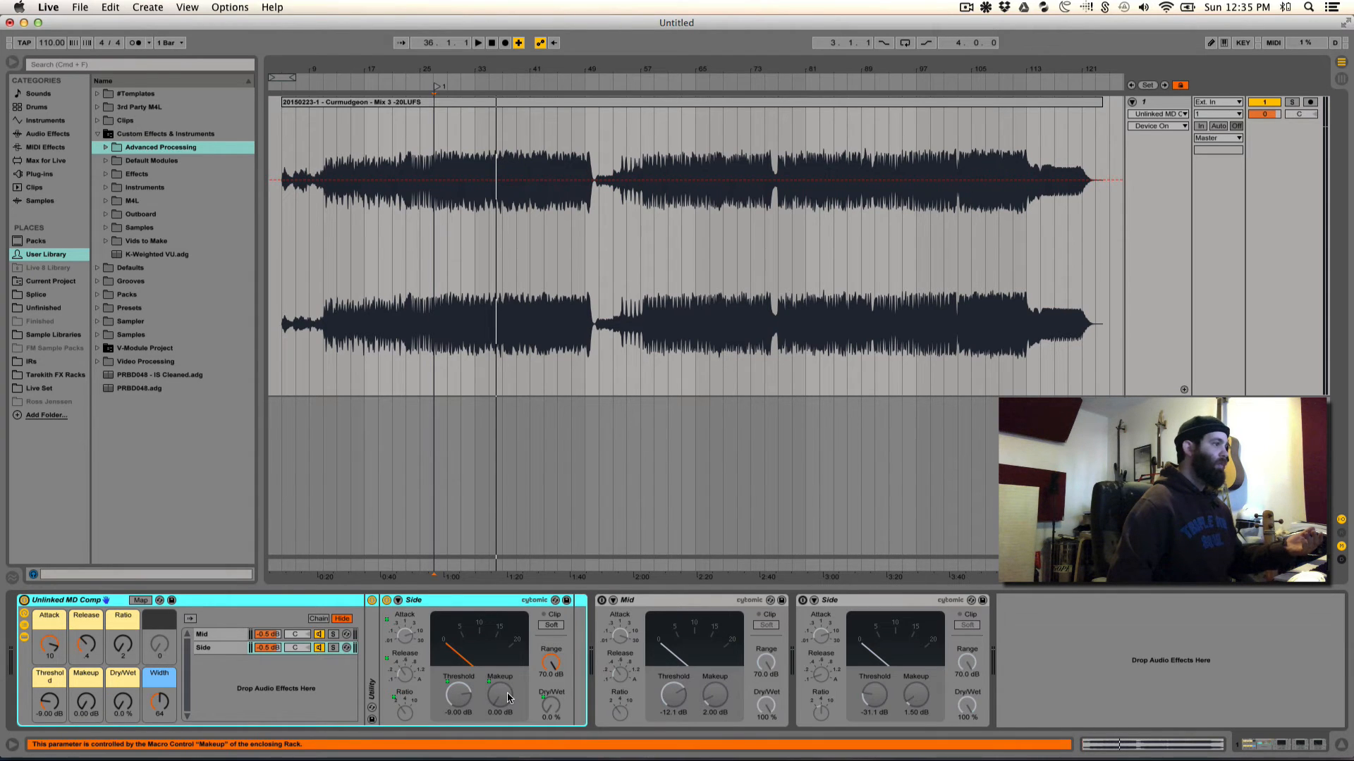
Step: Unmap the Side compressor's Threshold from the Threshold macro and check the Mid chain's compressor
click(454, 695)
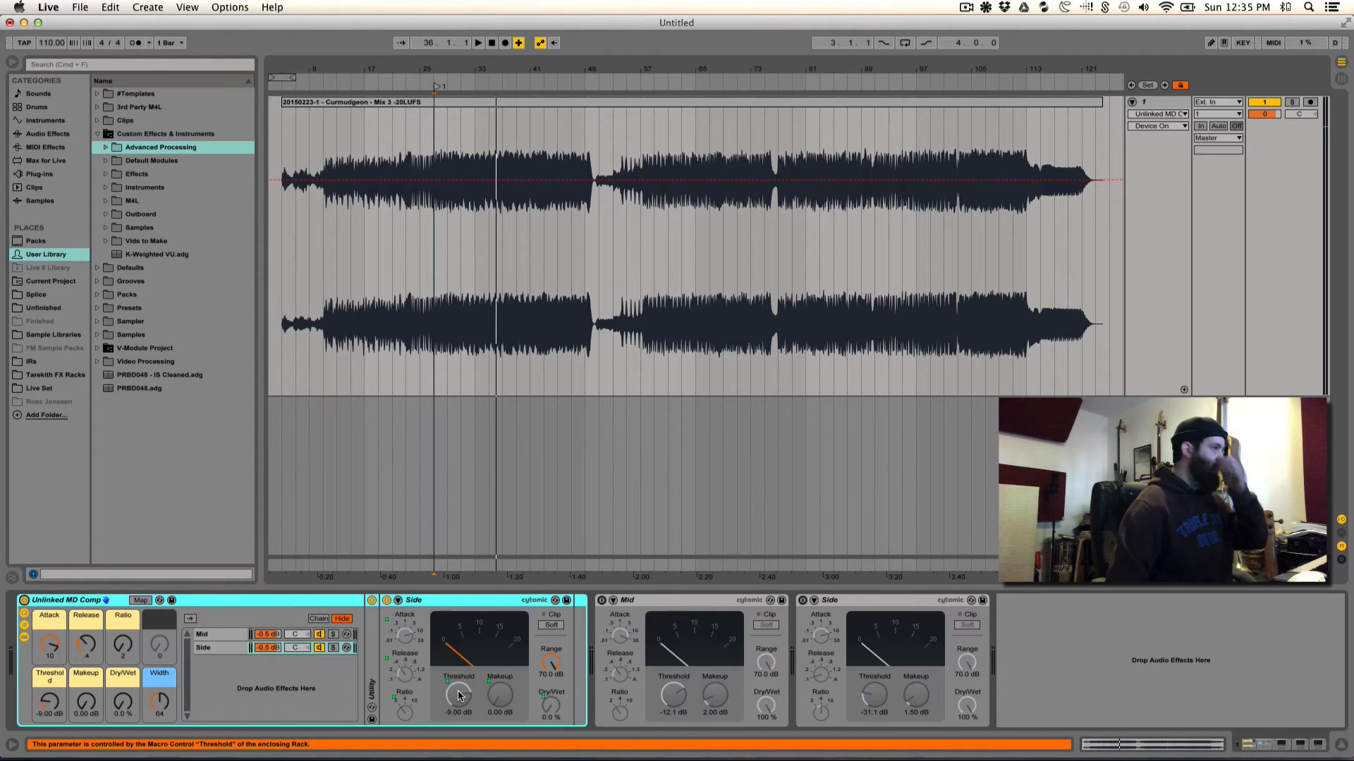
click(206, 648)
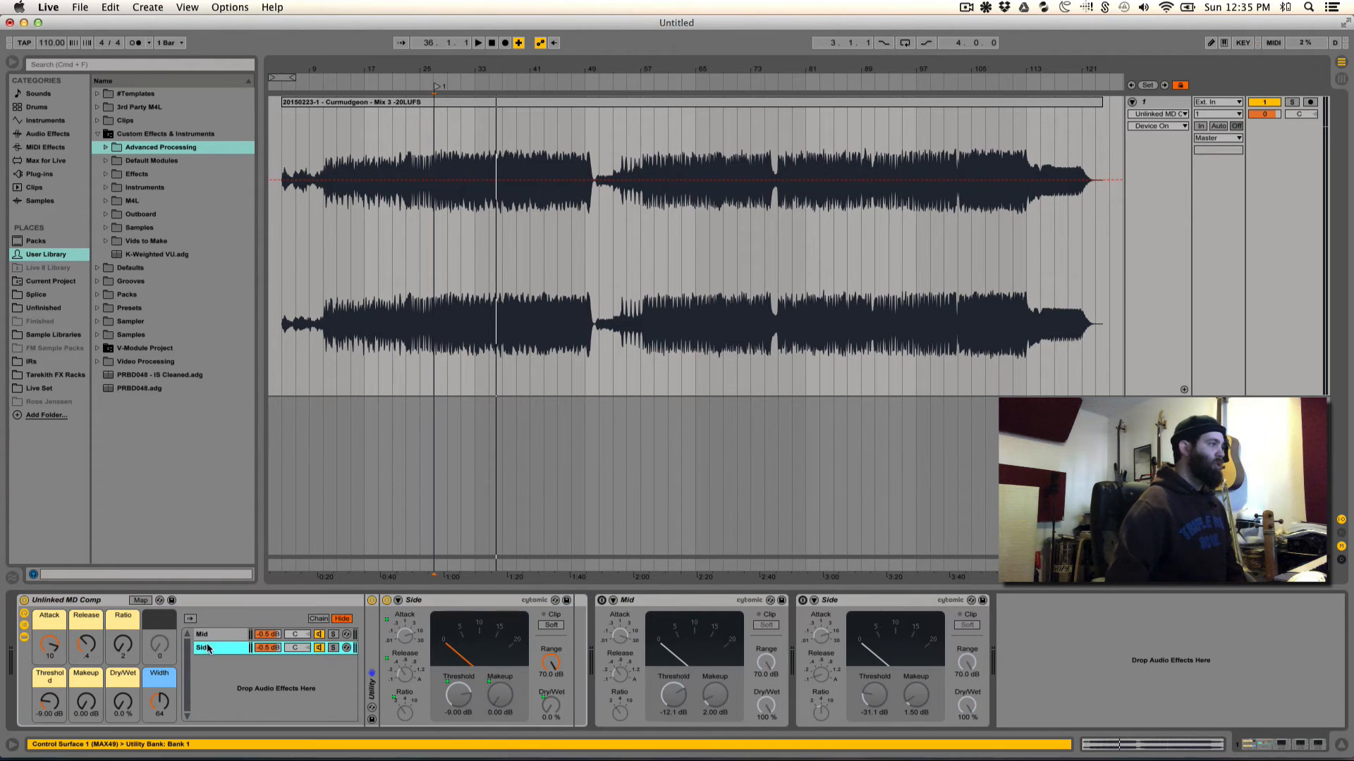
right_click(463, 700)
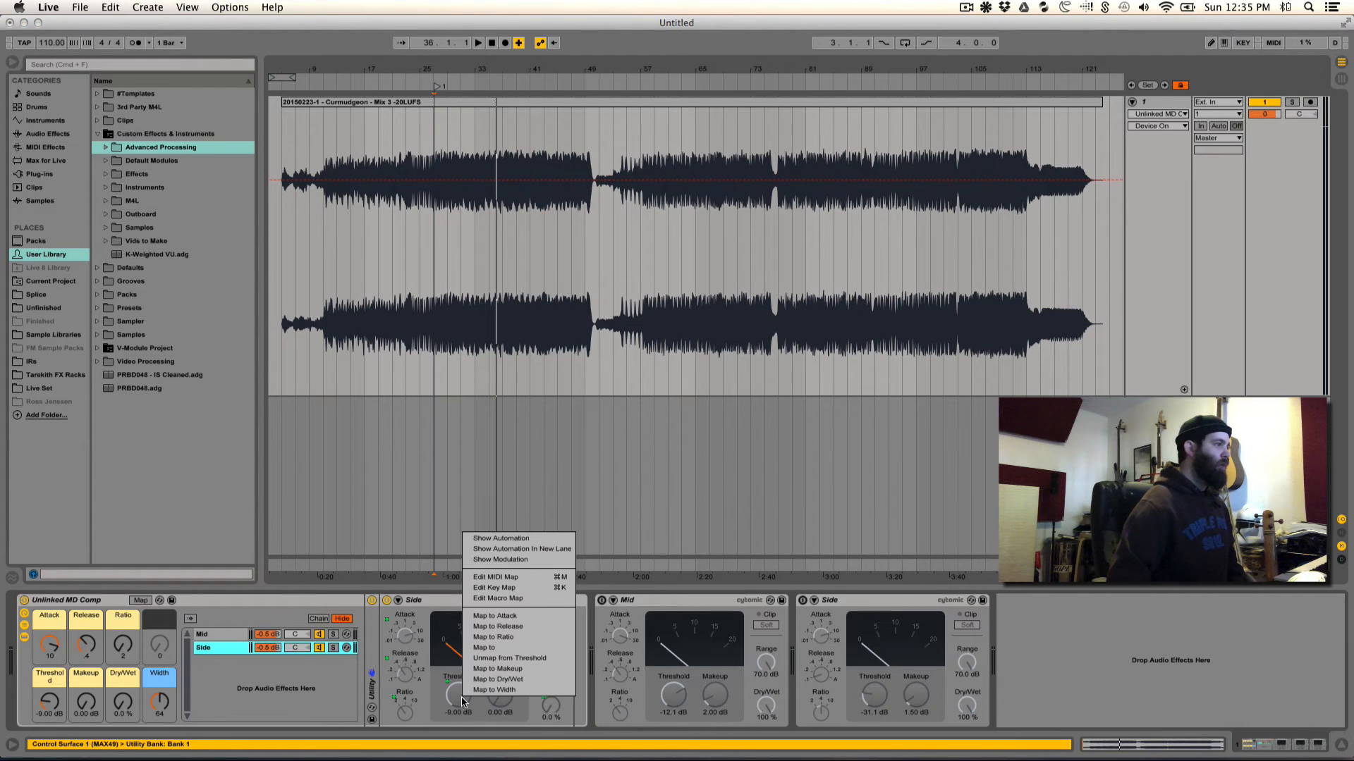
click(511, 662)
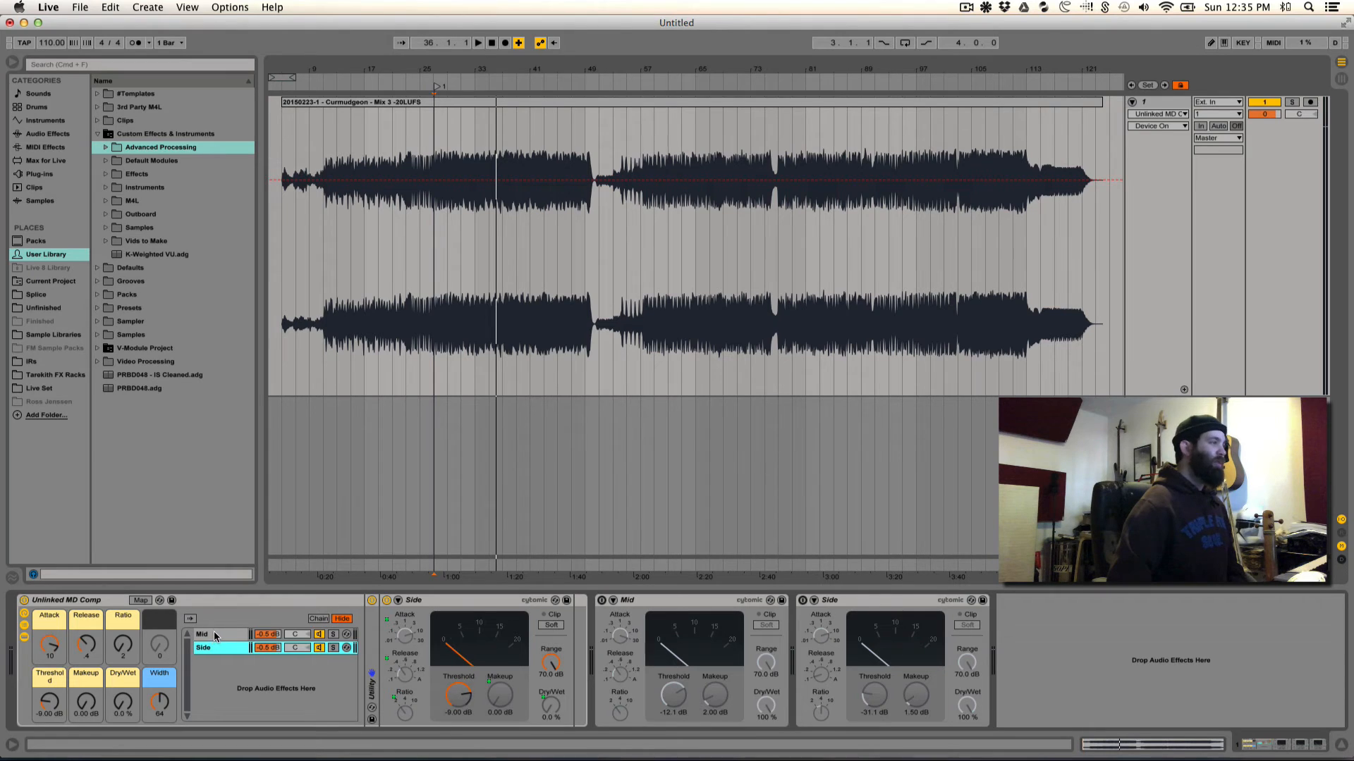
click(214, 632)
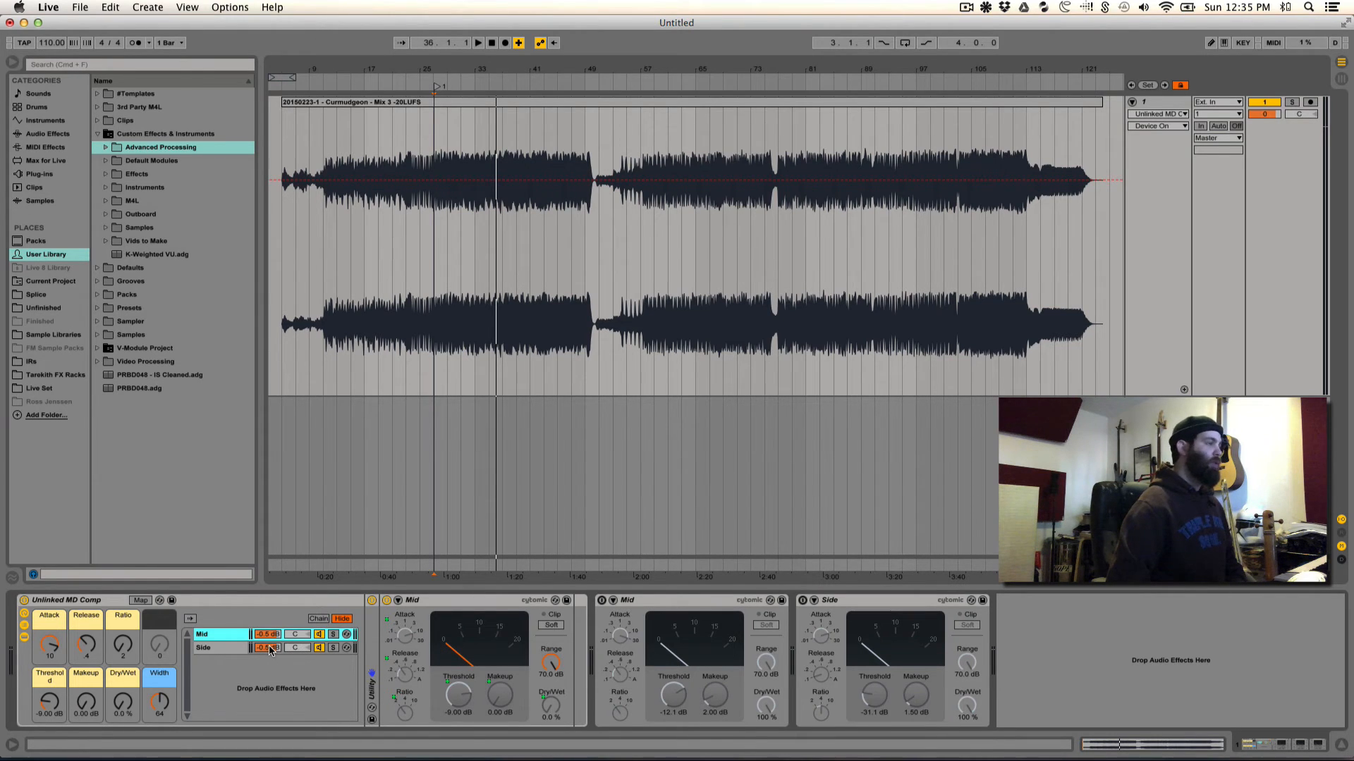
Step: During playback, lower the Side compressor's Threshold to about -22.5 dB while comparing its gain reduction with the Mid chain's
key(space)
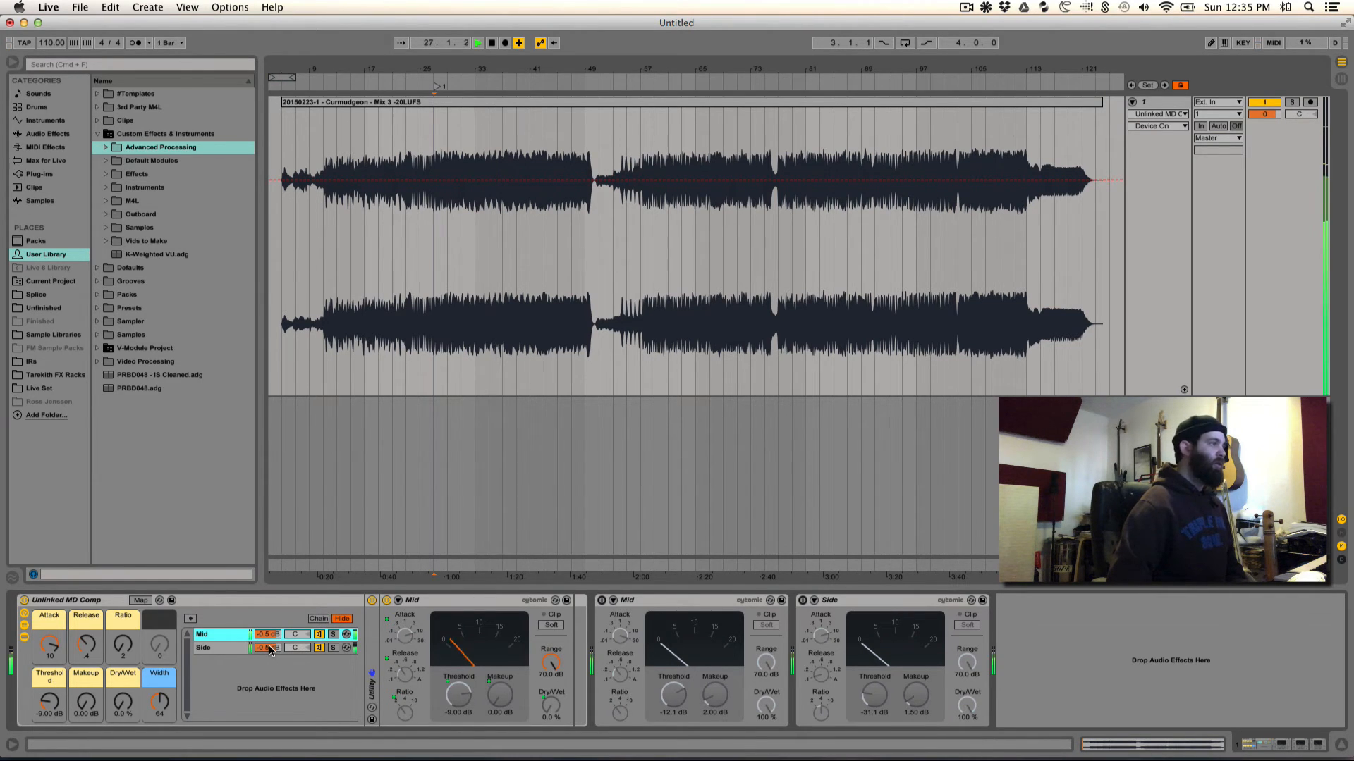
click(219, 648)
drag(464, 686, 464, 730)
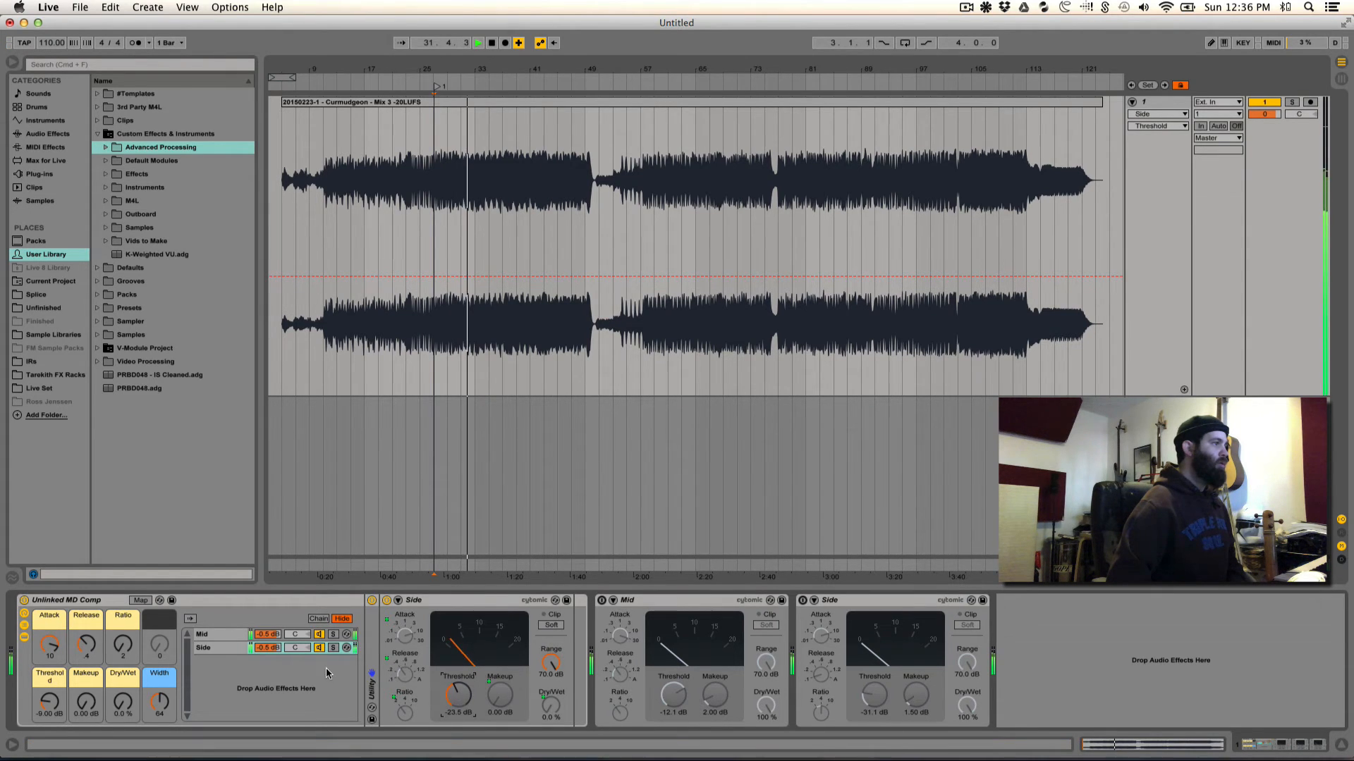
click(219, 633)
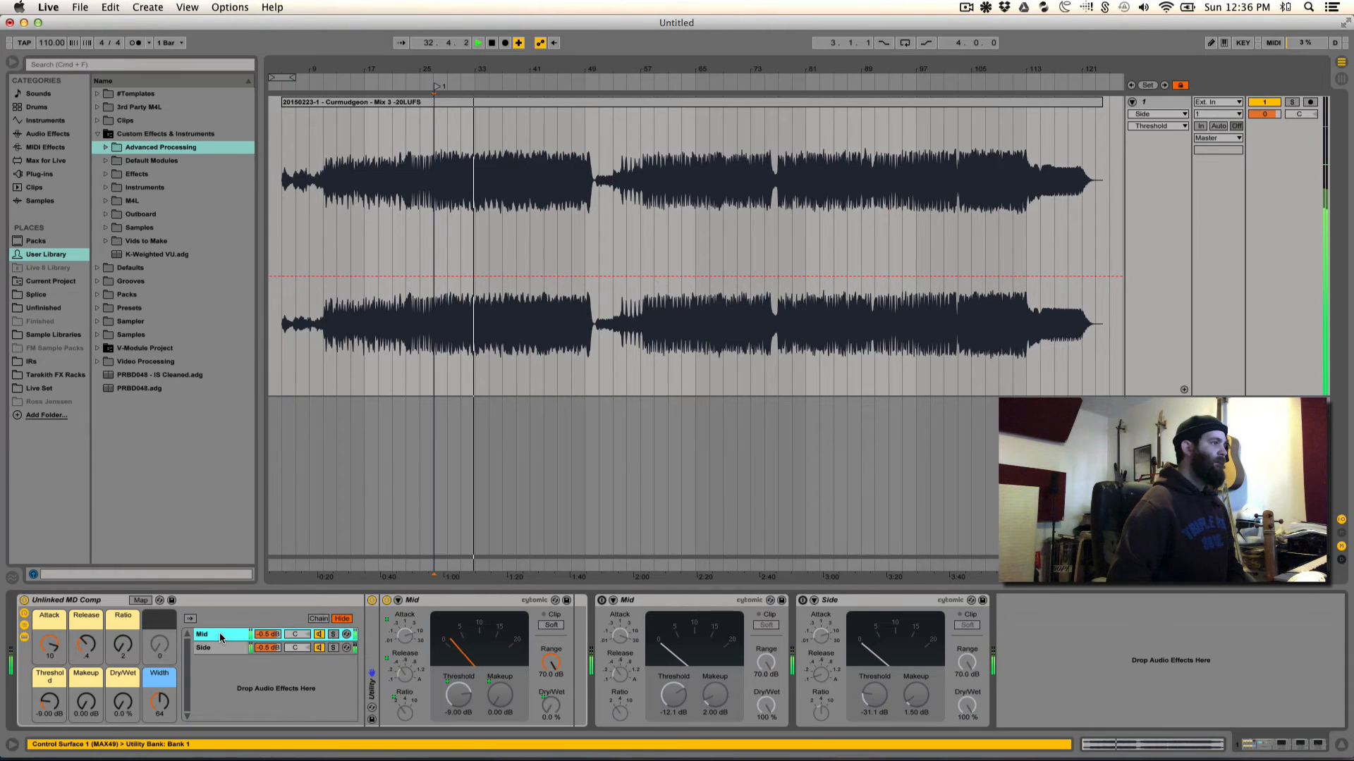
click(219, 647)
click(458, 696)
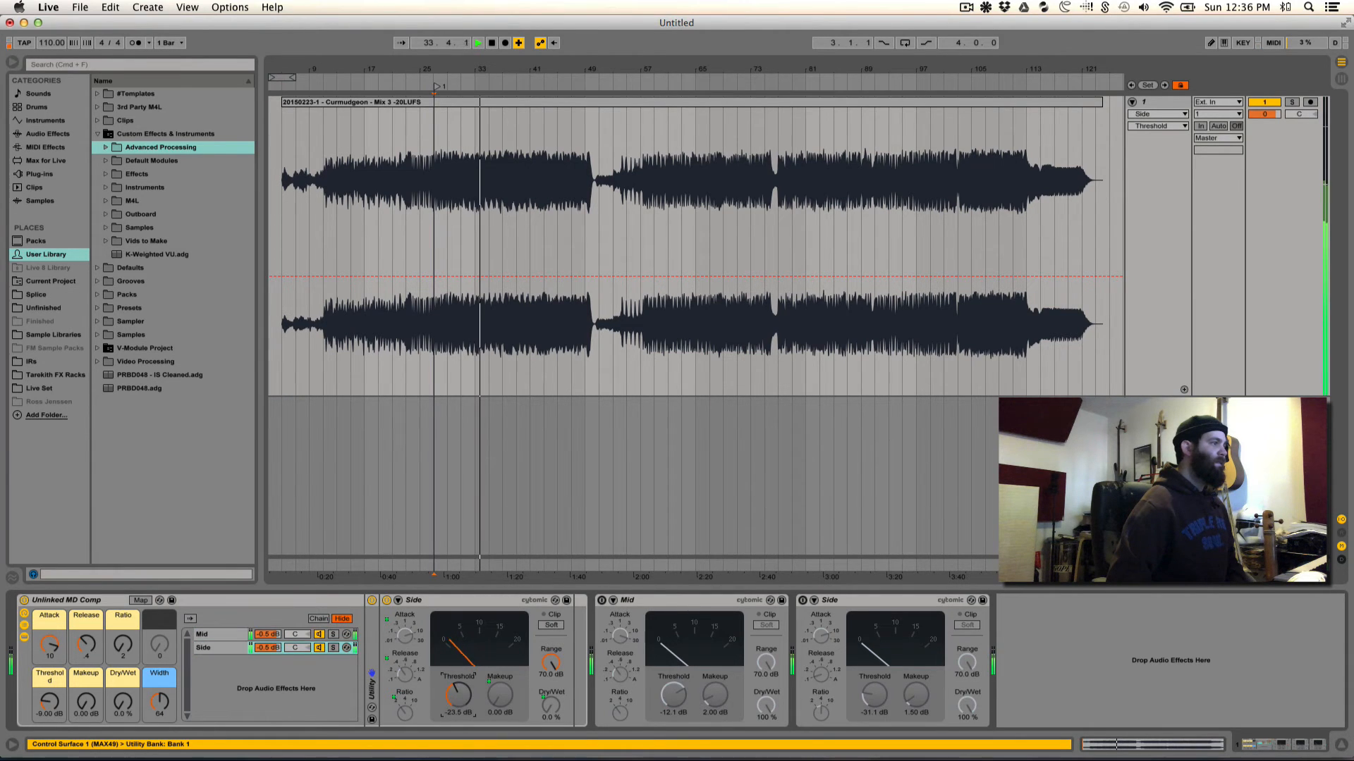
drag(452, 696, 452, 693)
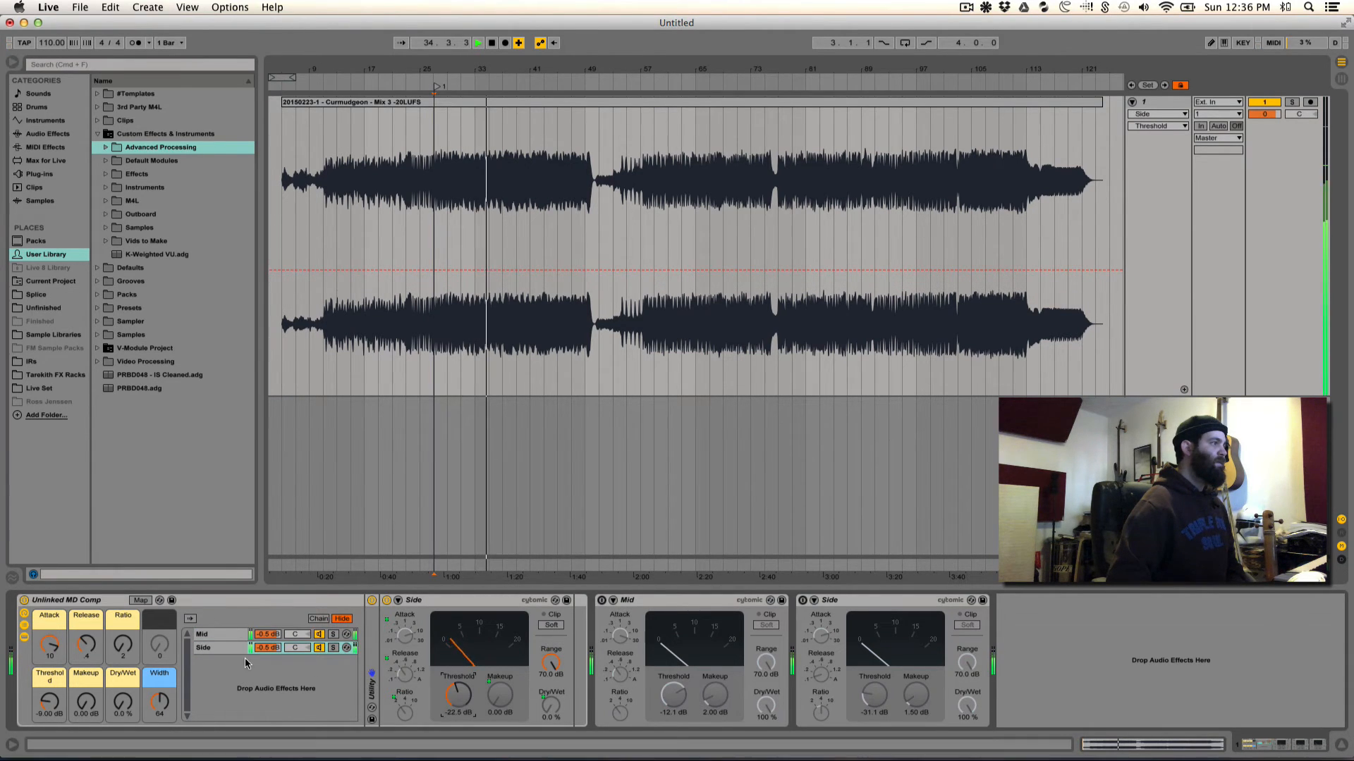
click(234, 634)
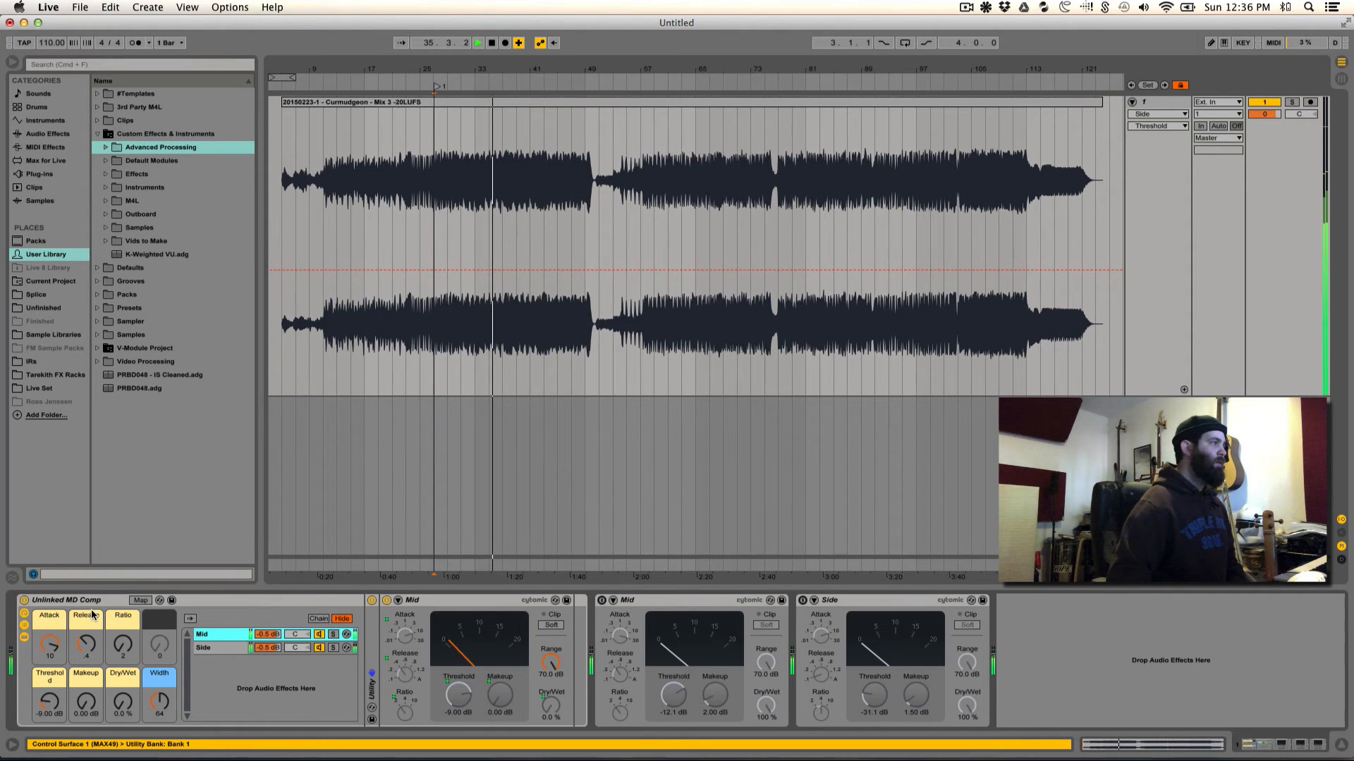
Step: Set the Makeup macro to 1 dB, bypassing and re-enabling the rack before and after the change, and stop playback
click(24, 600)
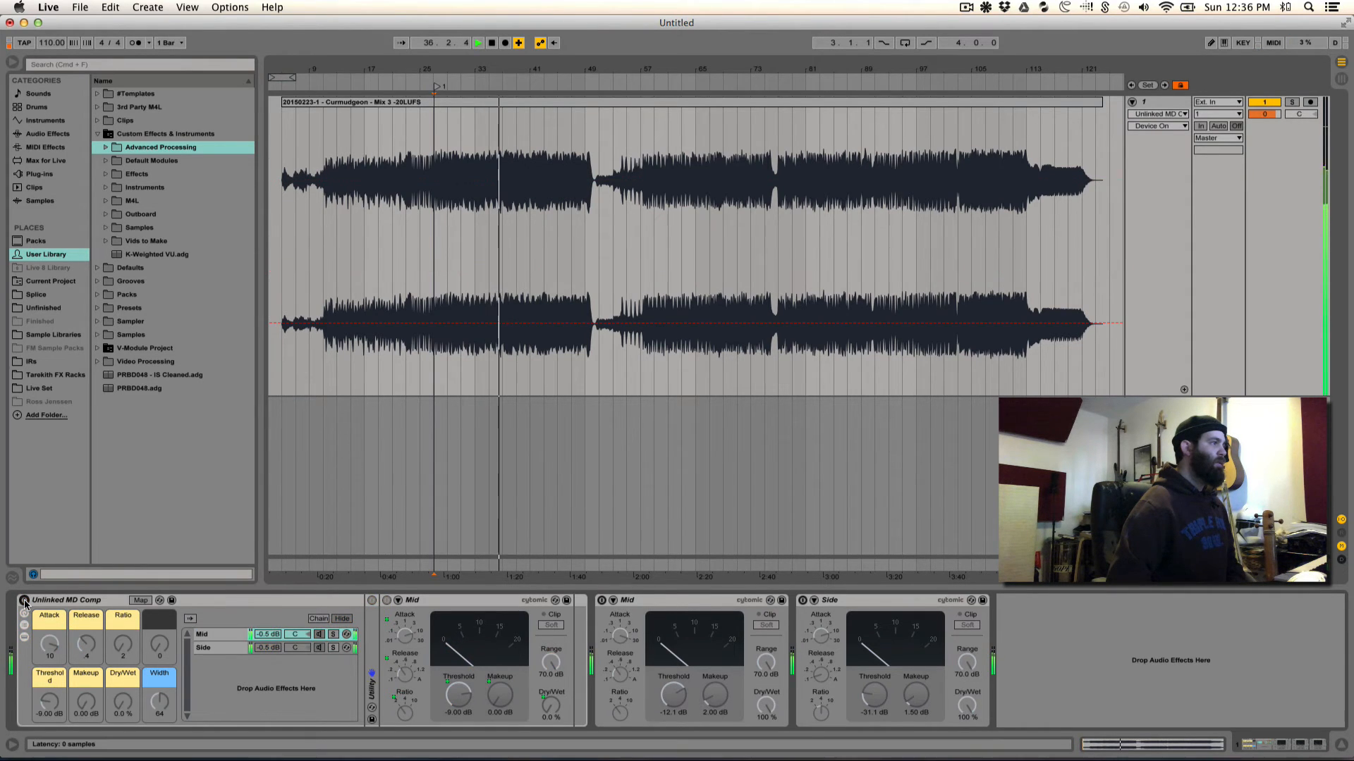
click(24, 600)
click(85, 702)
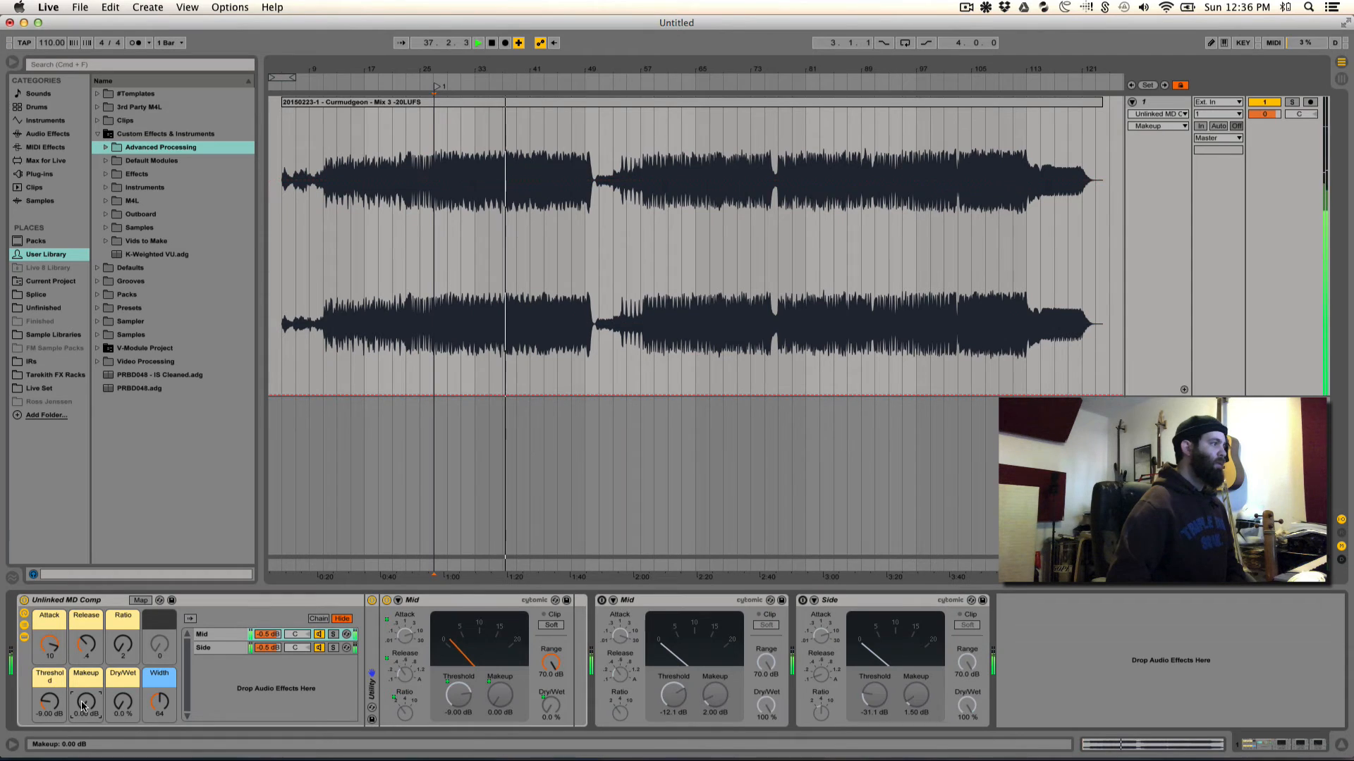
text(1)
key(Return)
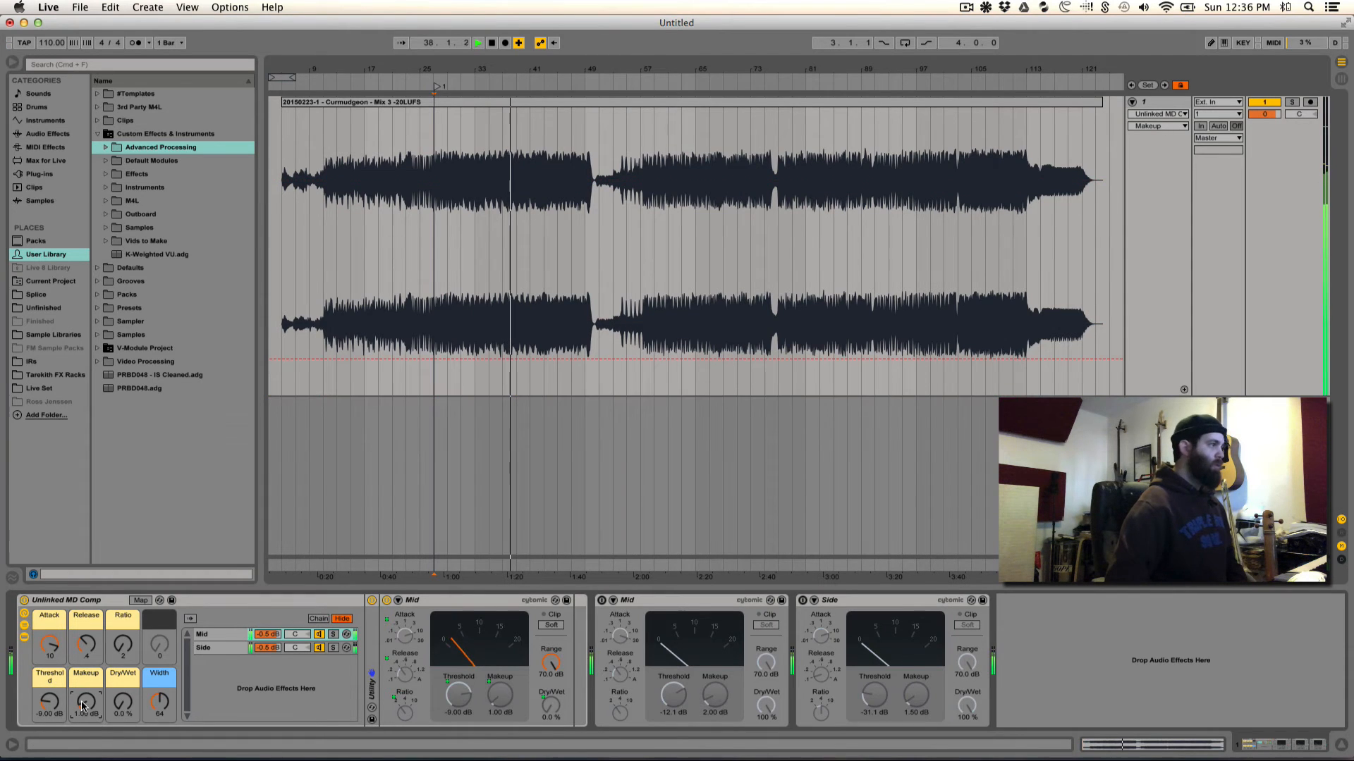
click(24, 601)
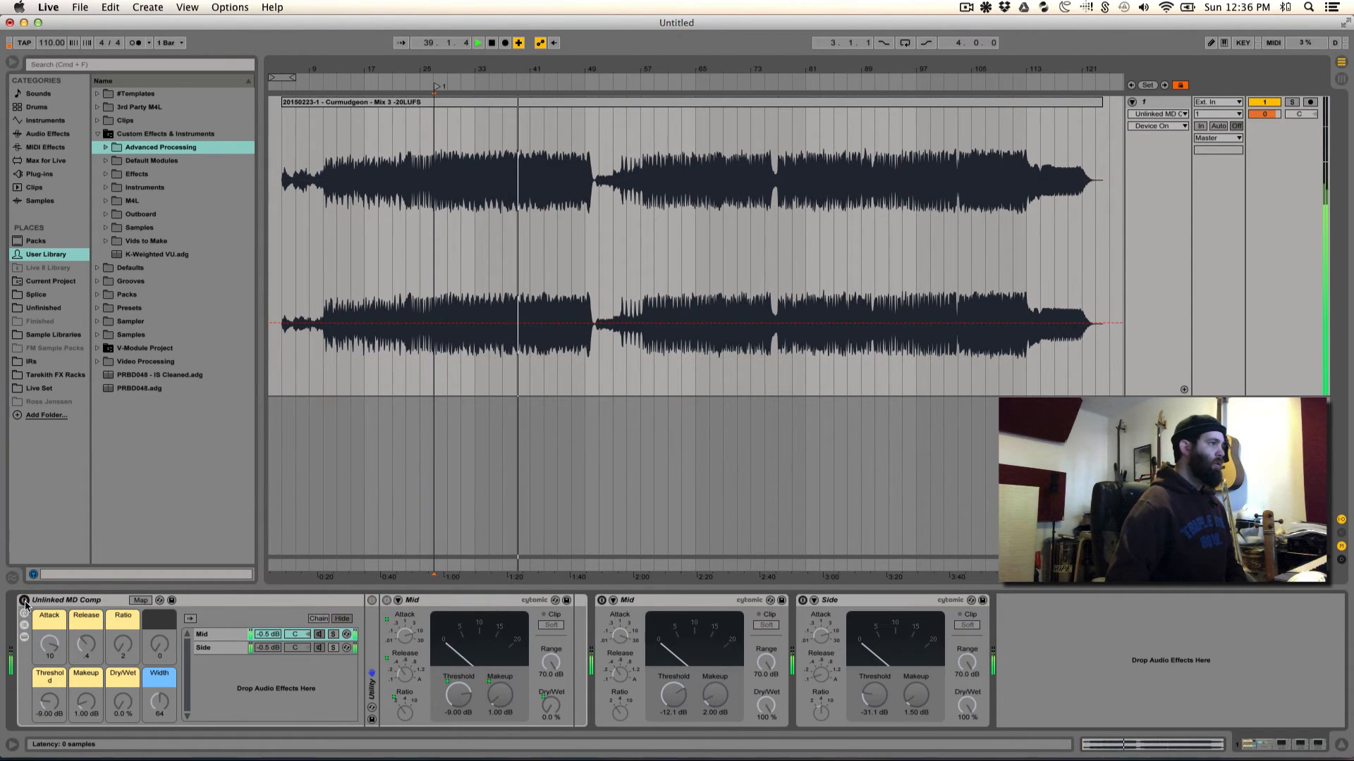
click(23, 600)
key(space)
click(122, 702)
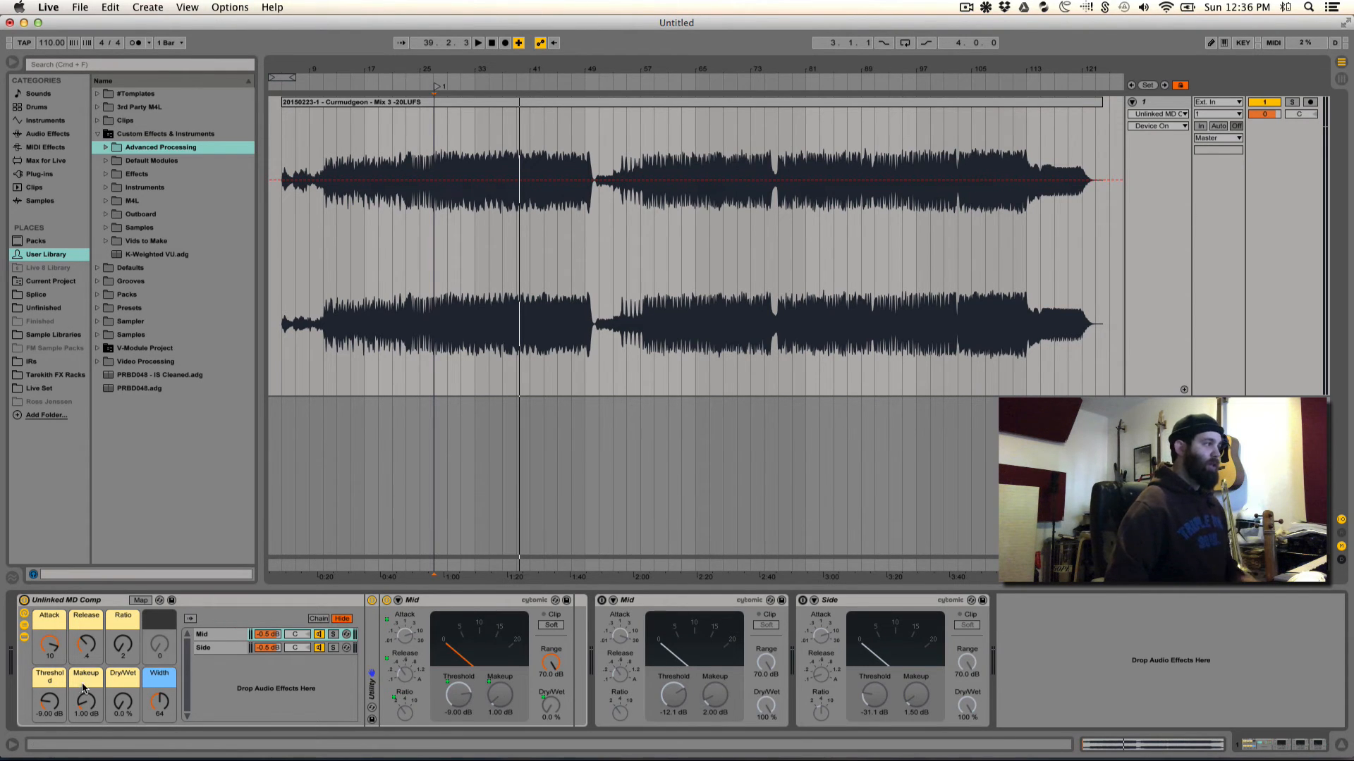
Step: Play the track and repeatedly bypass and re-enable the Unlinked MD Comp rack to compare compressed and dry sound
key(space)
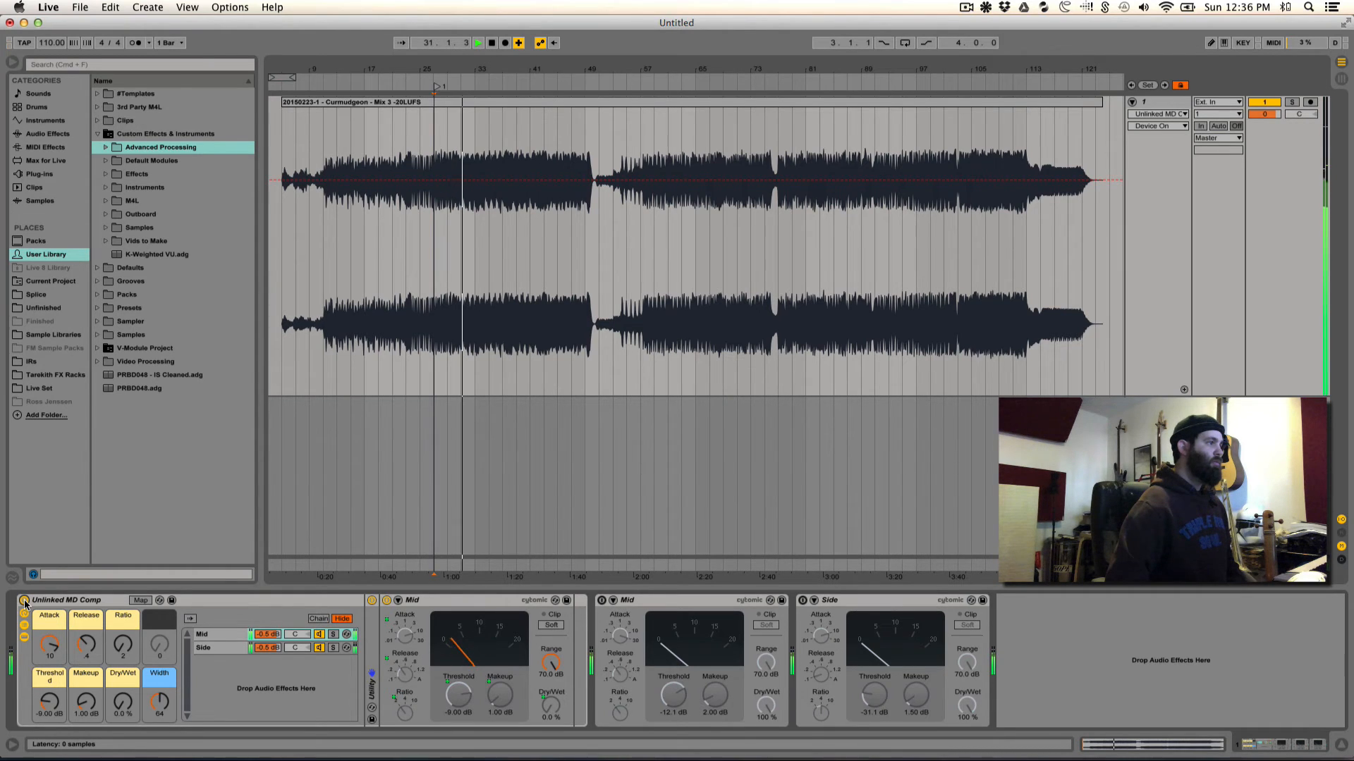
click(24, 601)
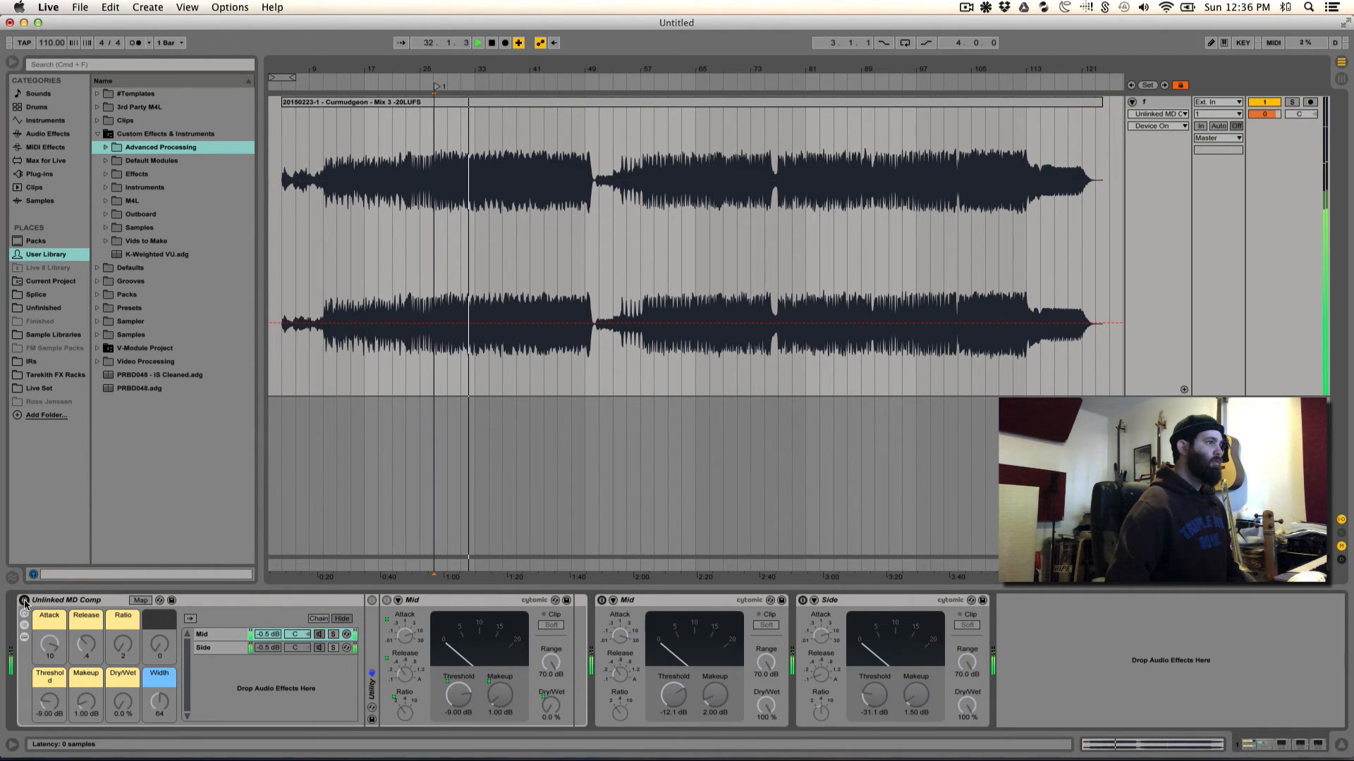
click(24, 601)
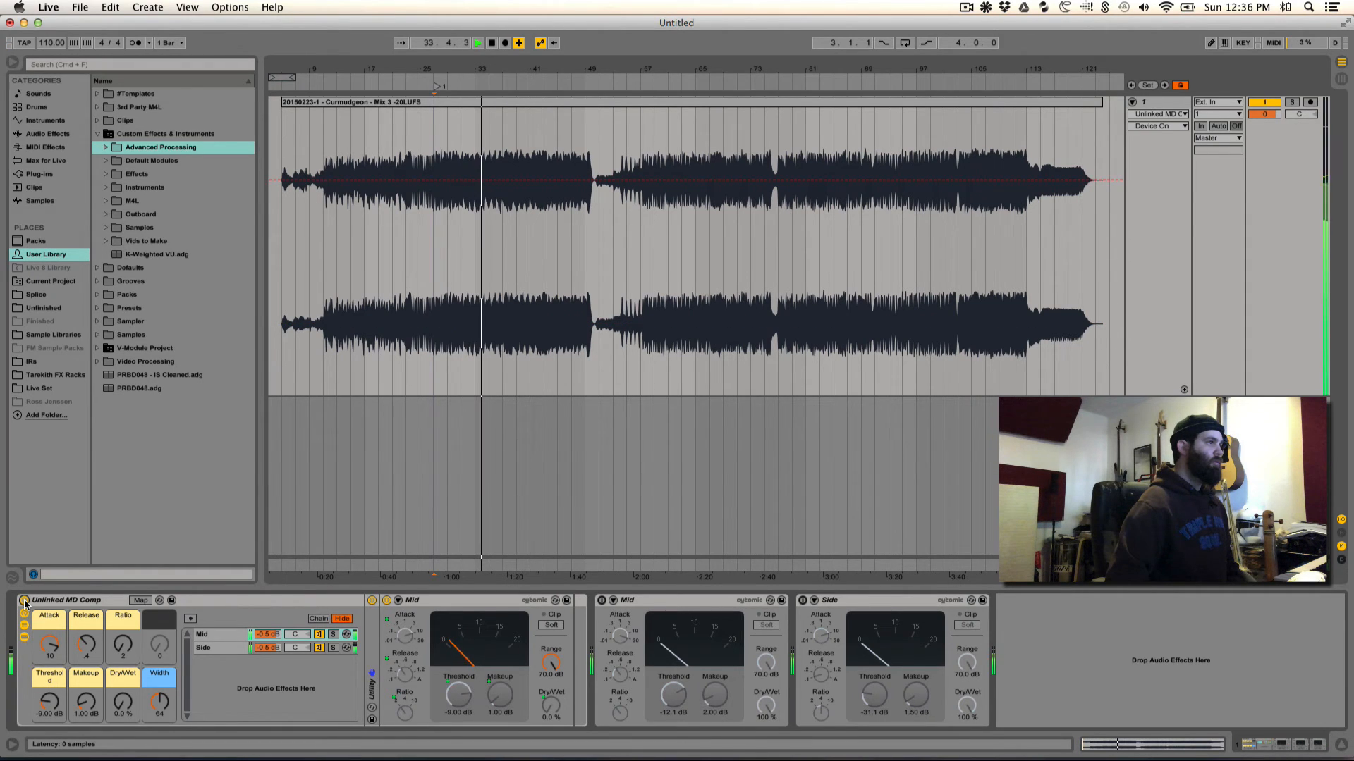
click(24, 601)
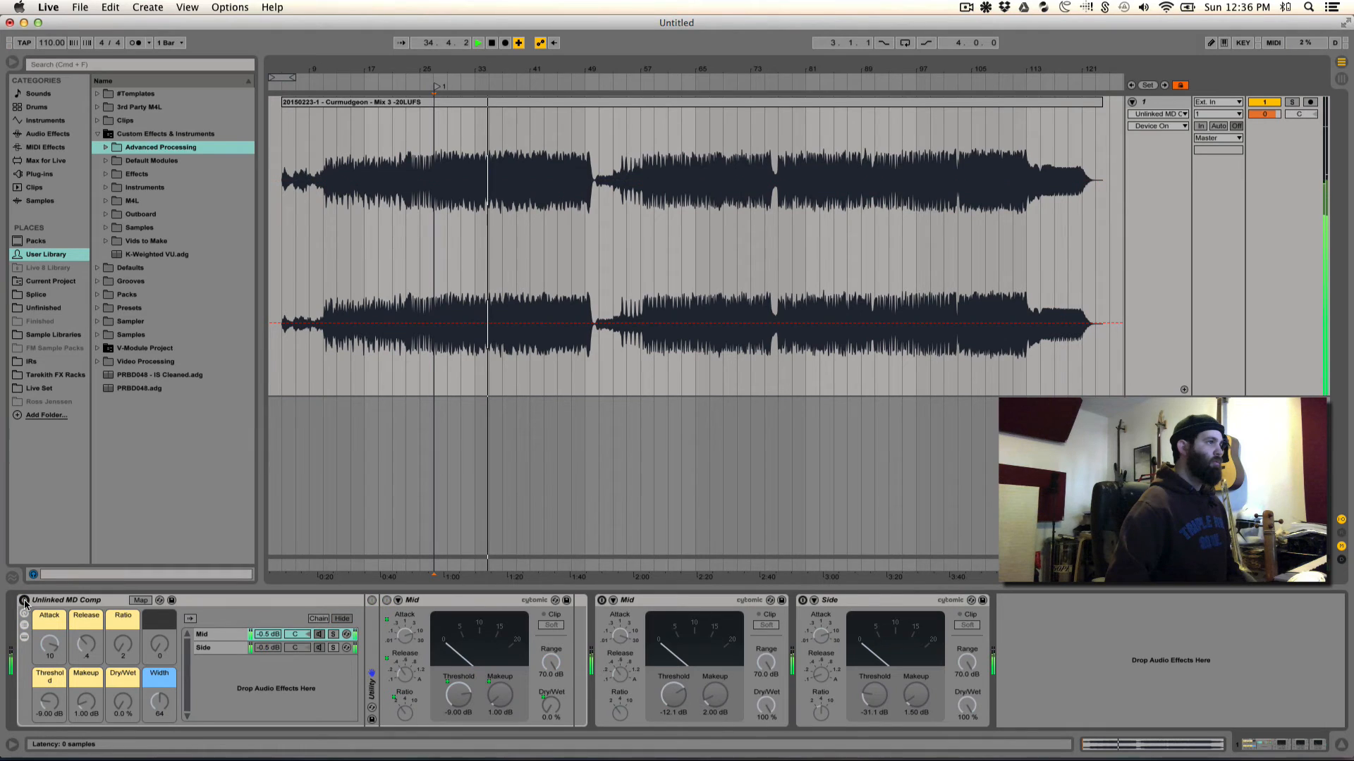
click(23, 601)
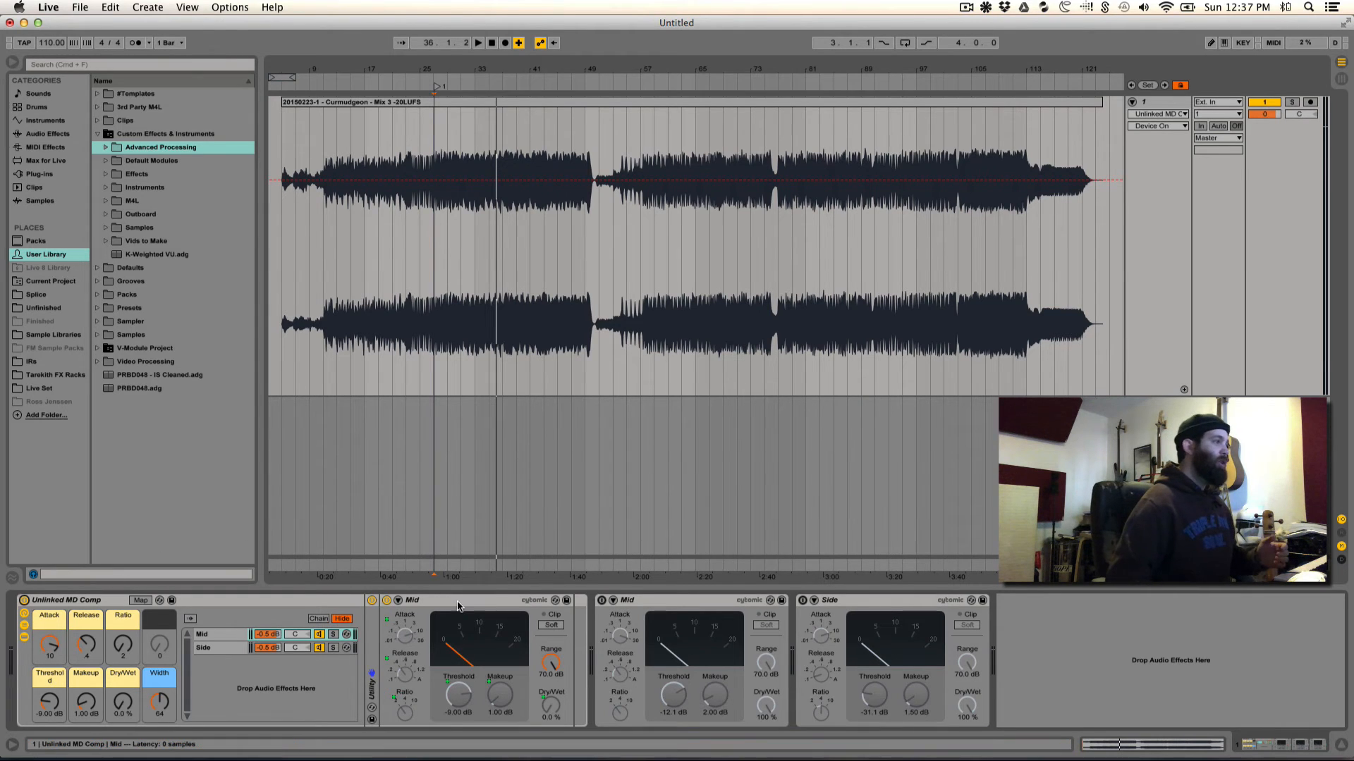
Step: Reset the Threshold and Makeup macros to 0 dB and the Side compressor's Threshold to 0 dB
click(403, 637)
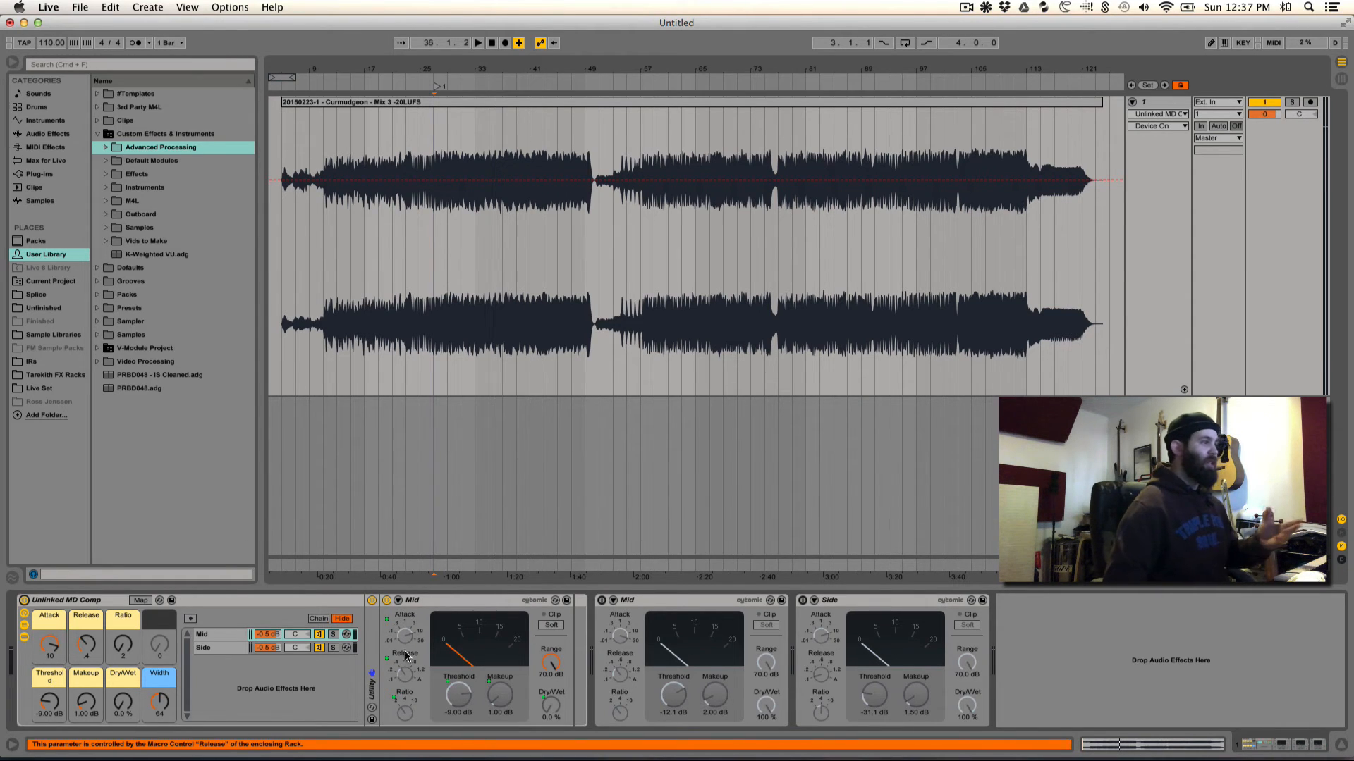
click(50, 643)
mouse_move(49, 643)
mouse_down()
mouse_move(49, 706)
mouse_move(49, 668)
mouse_up()
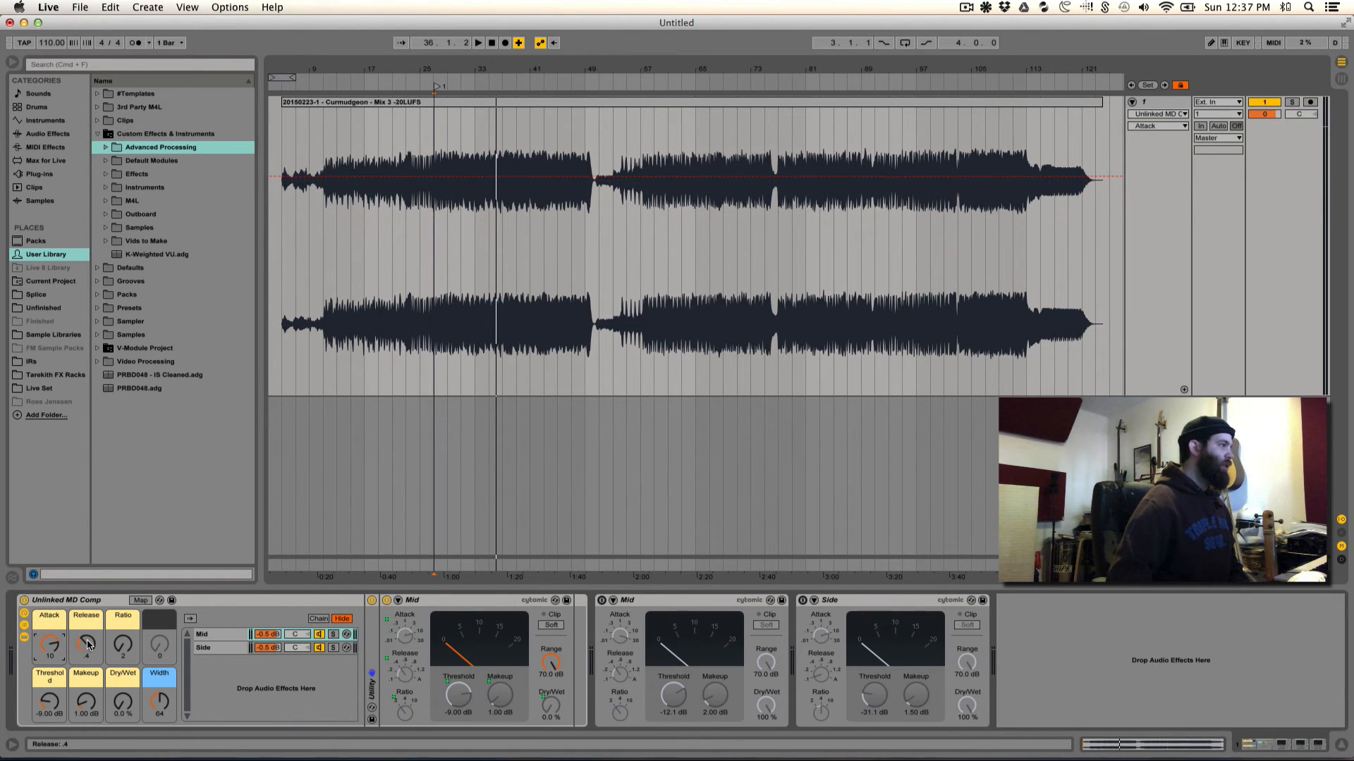
click(128, 642)
drag(56, 705, 92, 726)
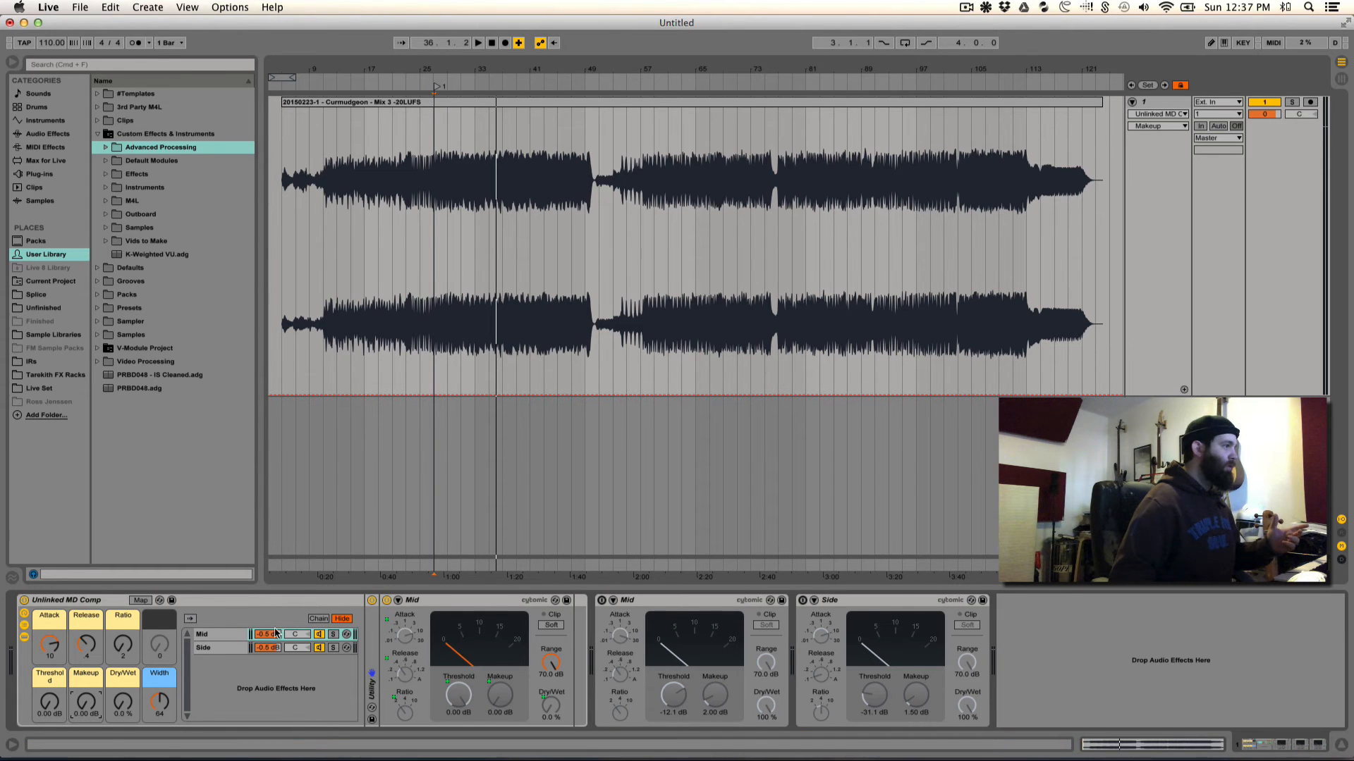
click(232, 646)
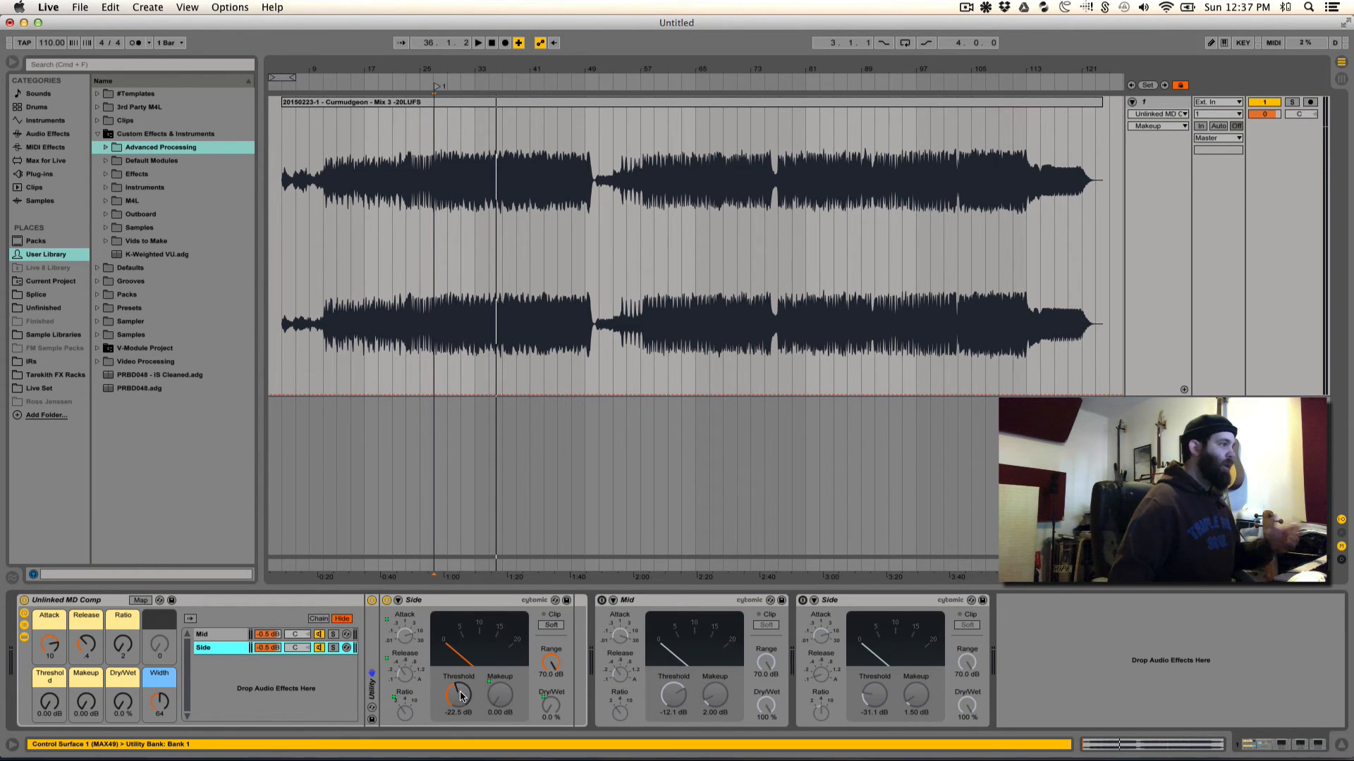
drag(458, 699, 459, 663)
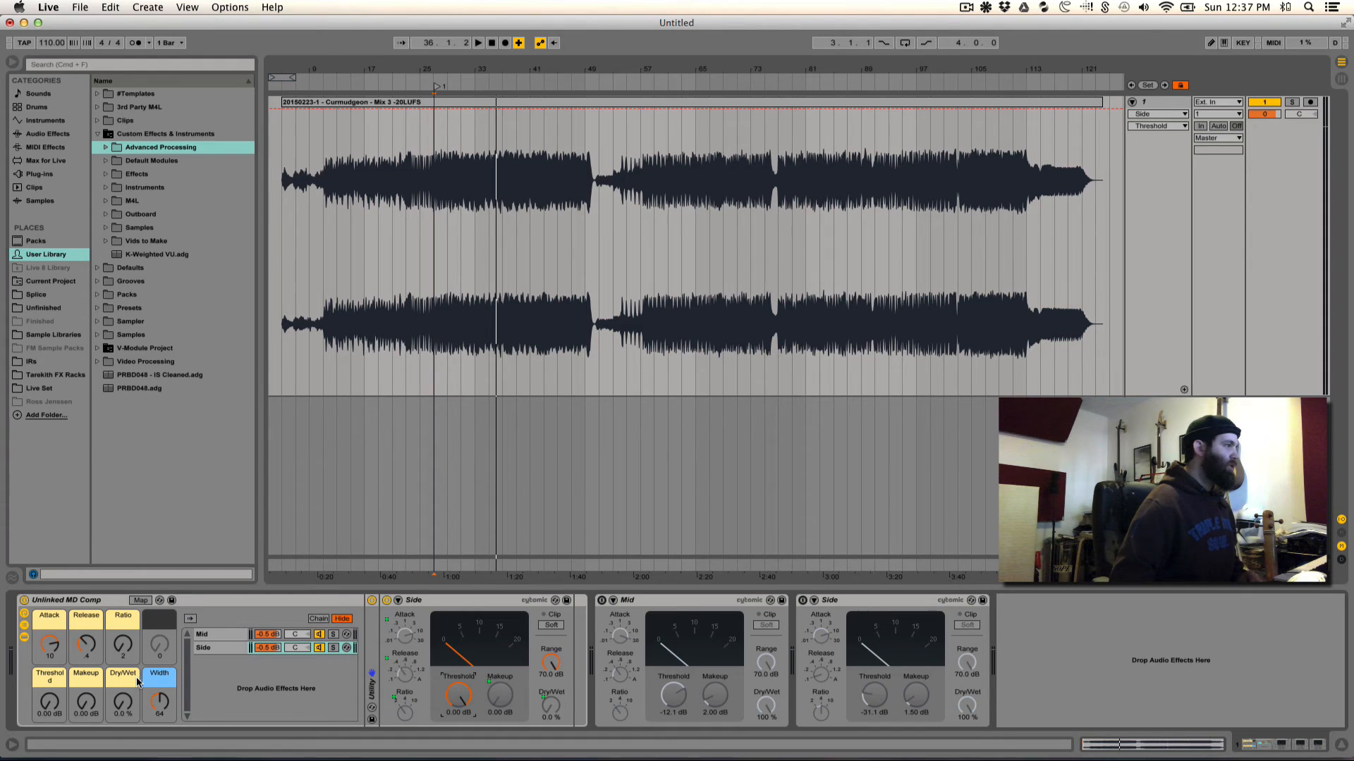
Step: Unmap the Dry/Wet control of both the Mid and Side compressors from the Dry/Wet macro
click(221, 639)
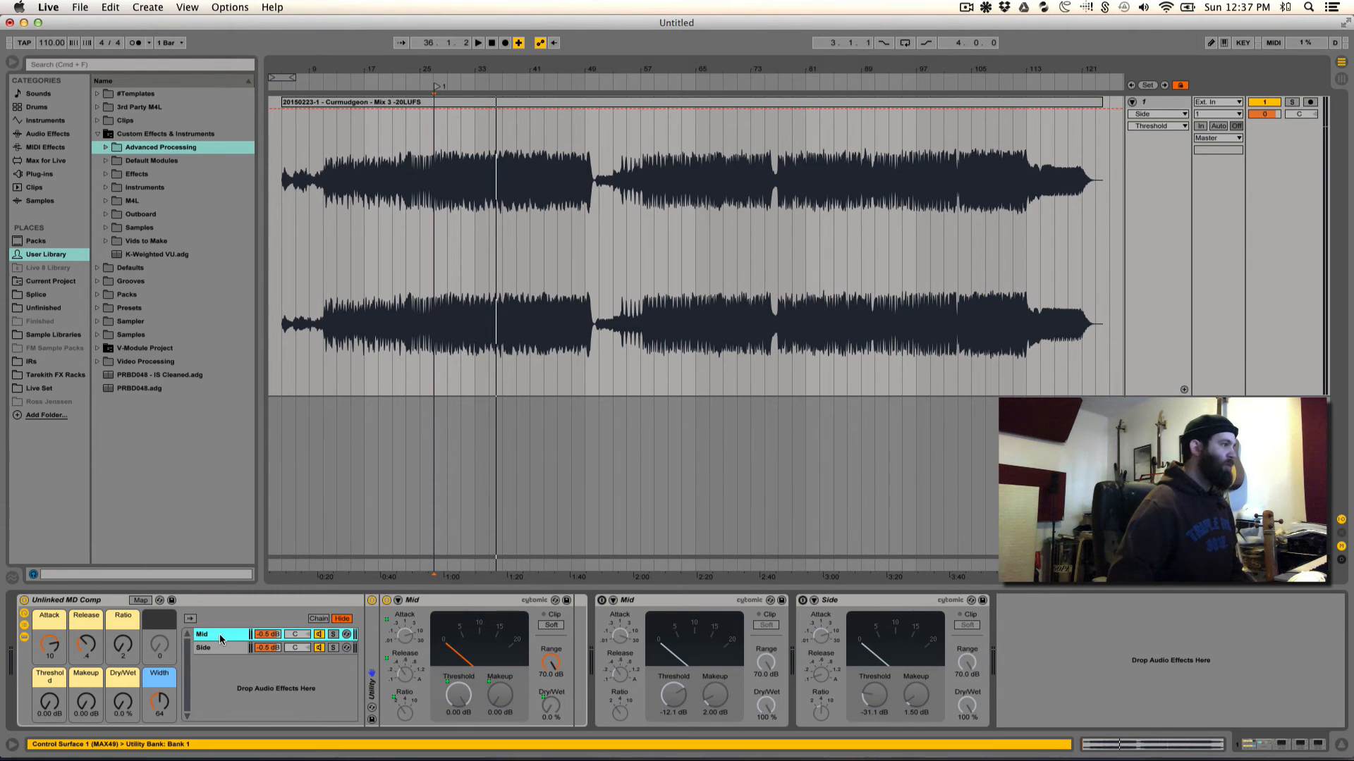
right_click(548, 701)
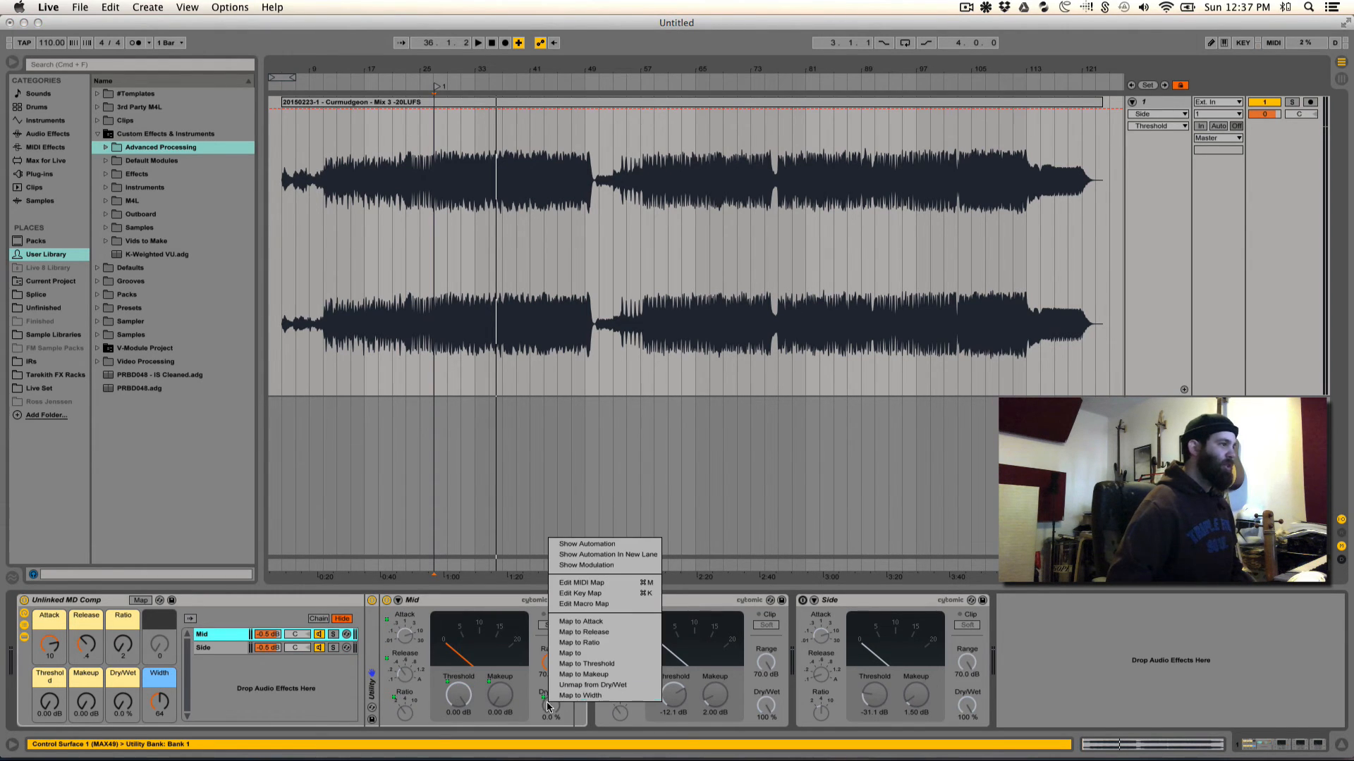
click(621, 686)
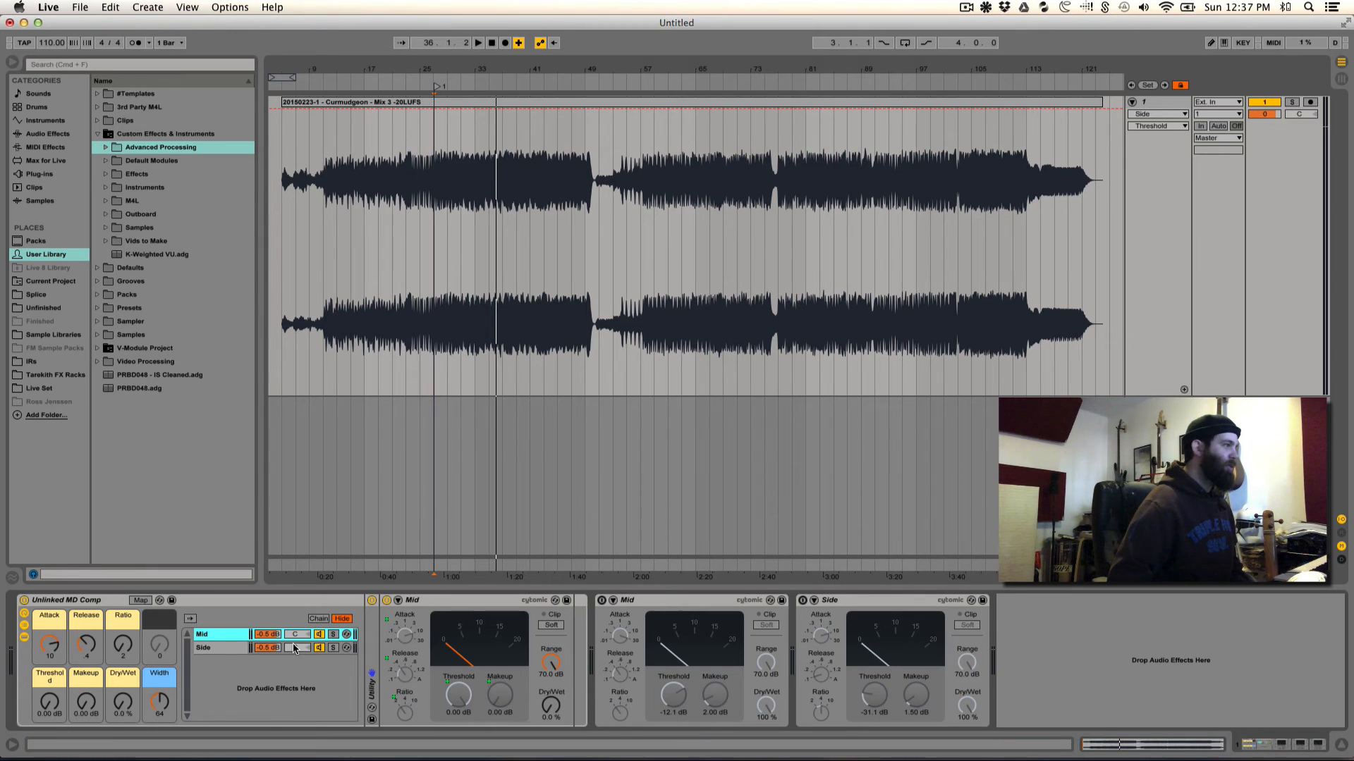
click(215, 647)
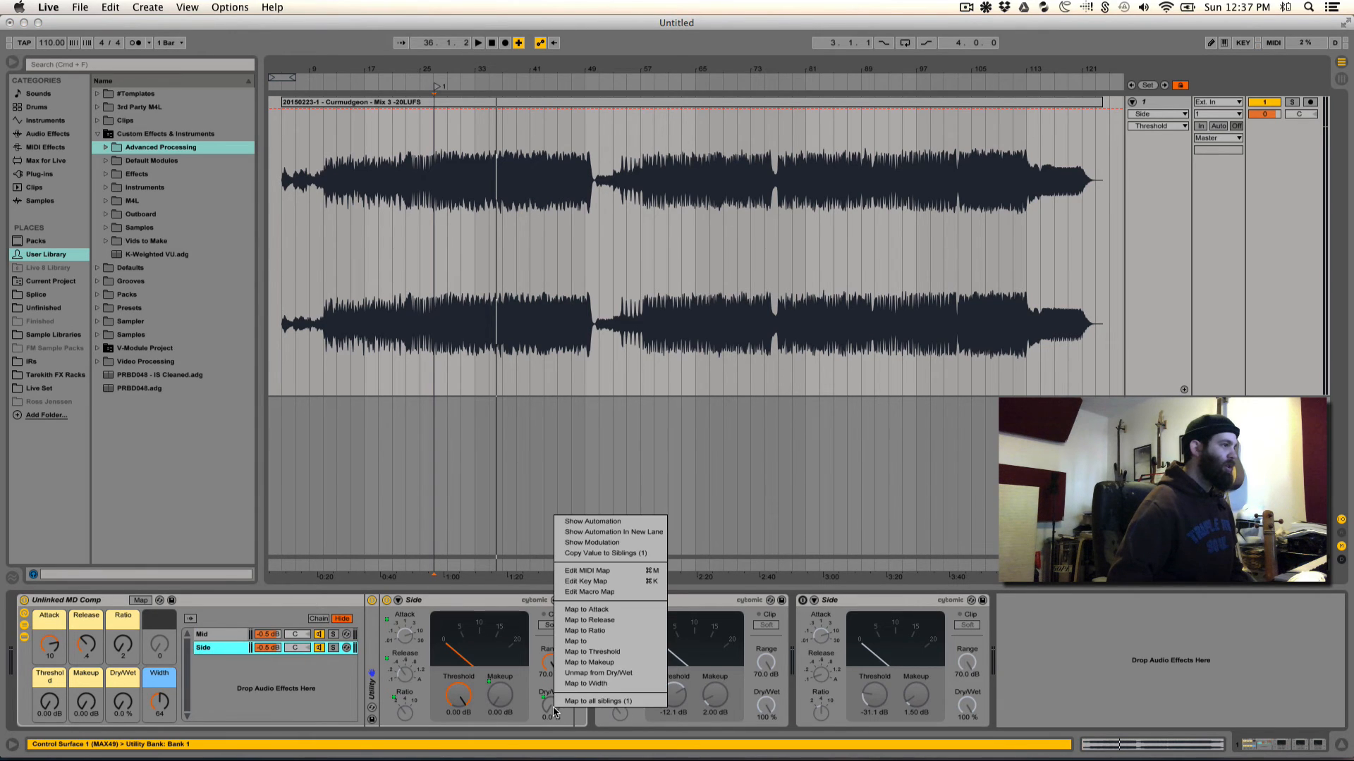
right_click(553, 707)
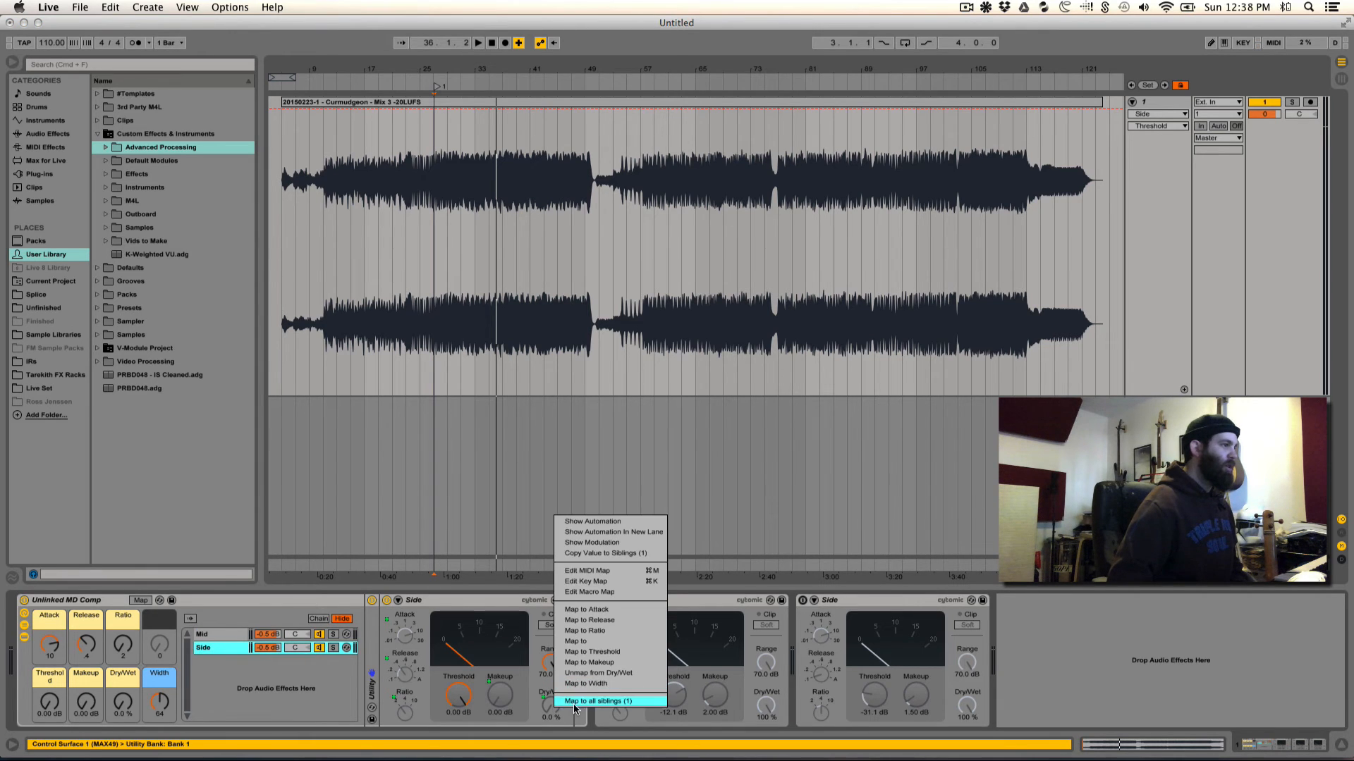
click(608, 683)
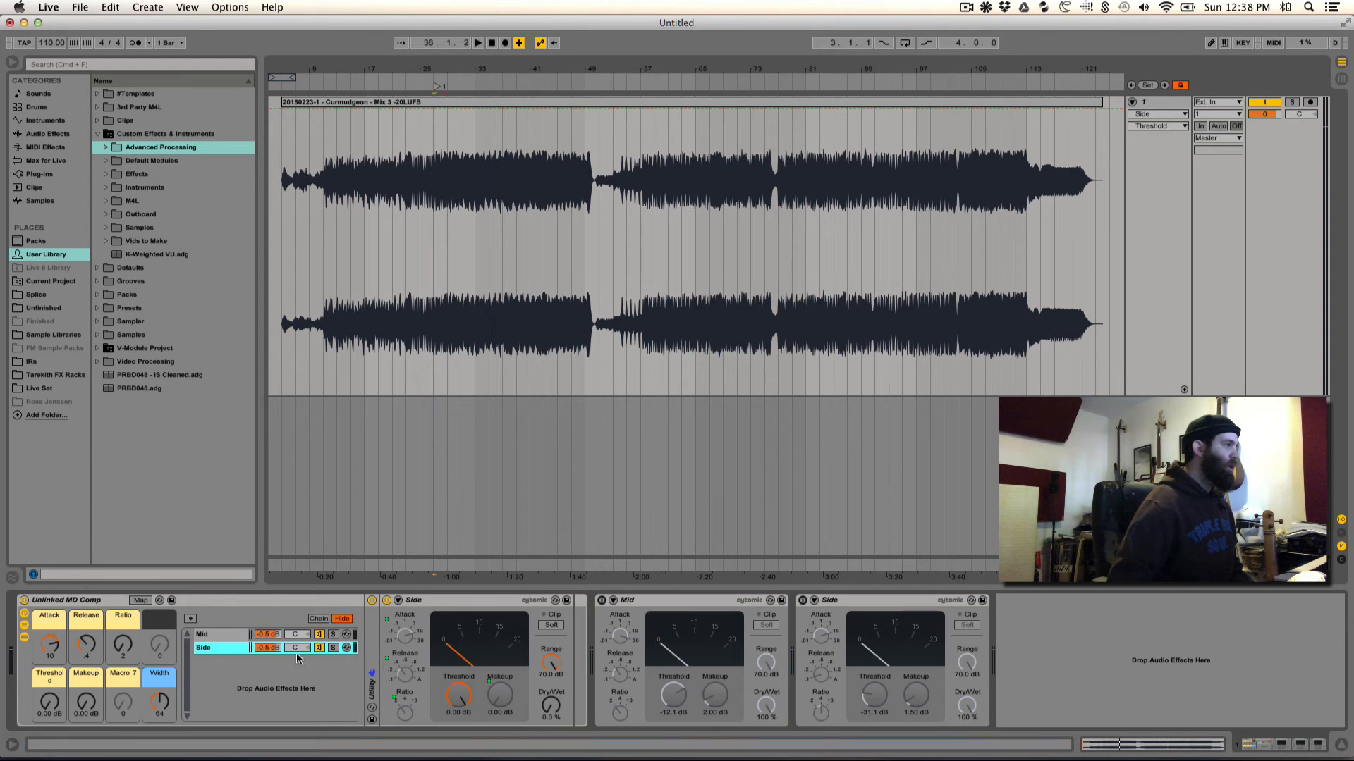
Step: Color the unused fourth macro yellow like its neighbors and select the Mid chain
right_click(160, 624)
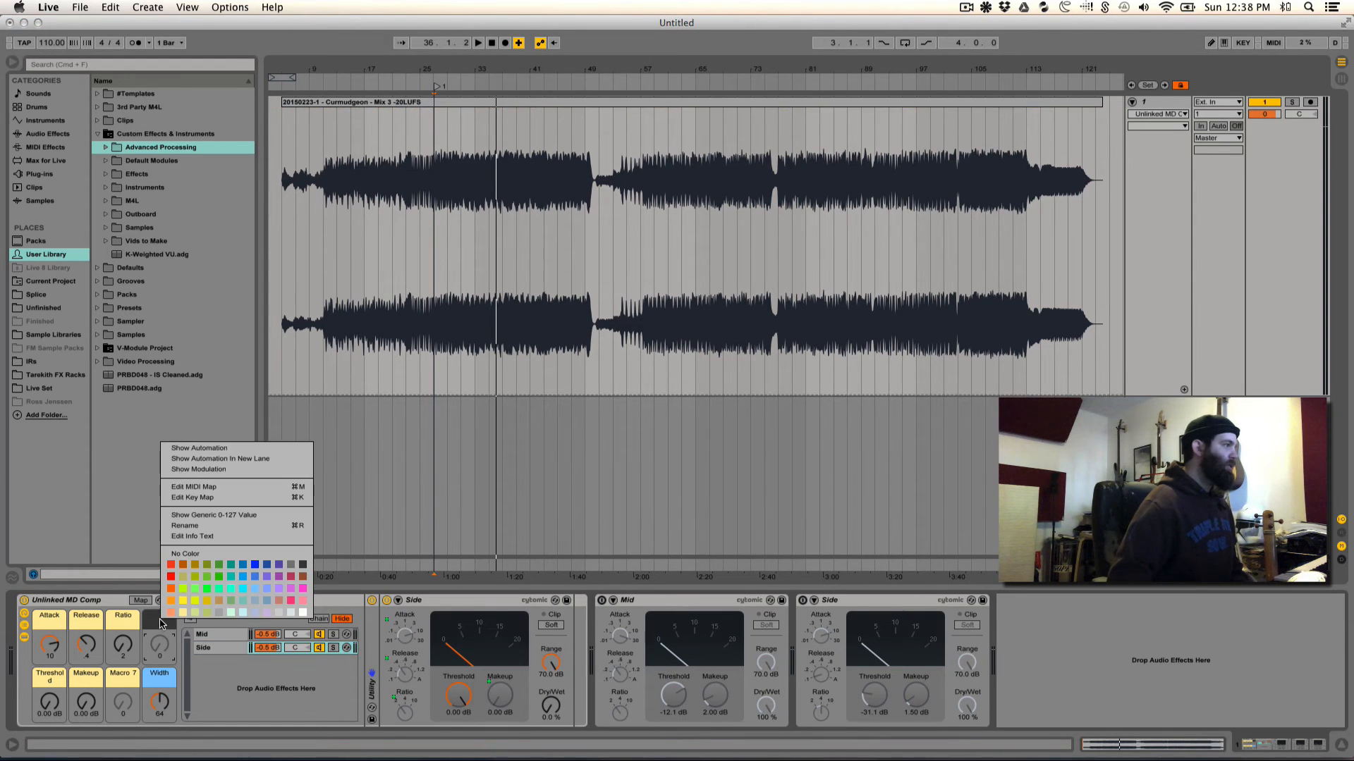
click(189, 618)
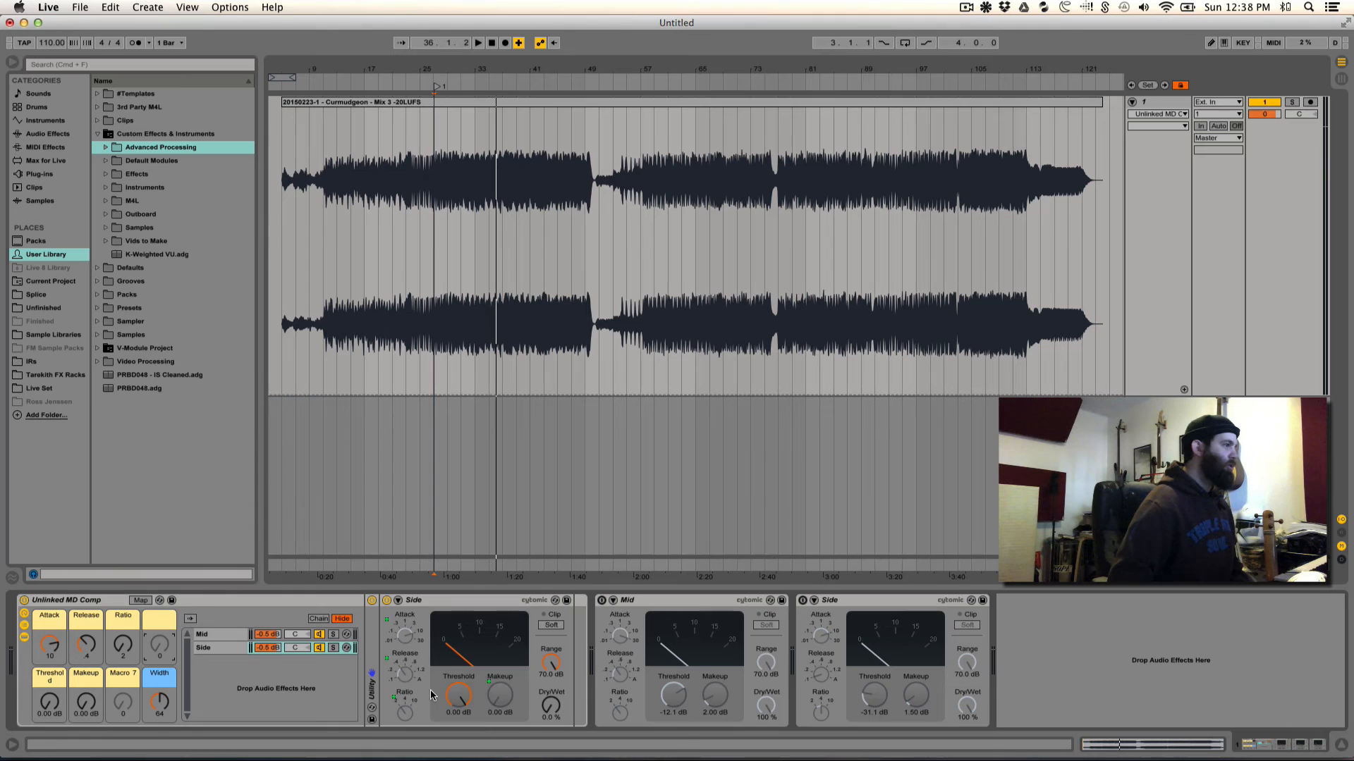
click(226, 634)
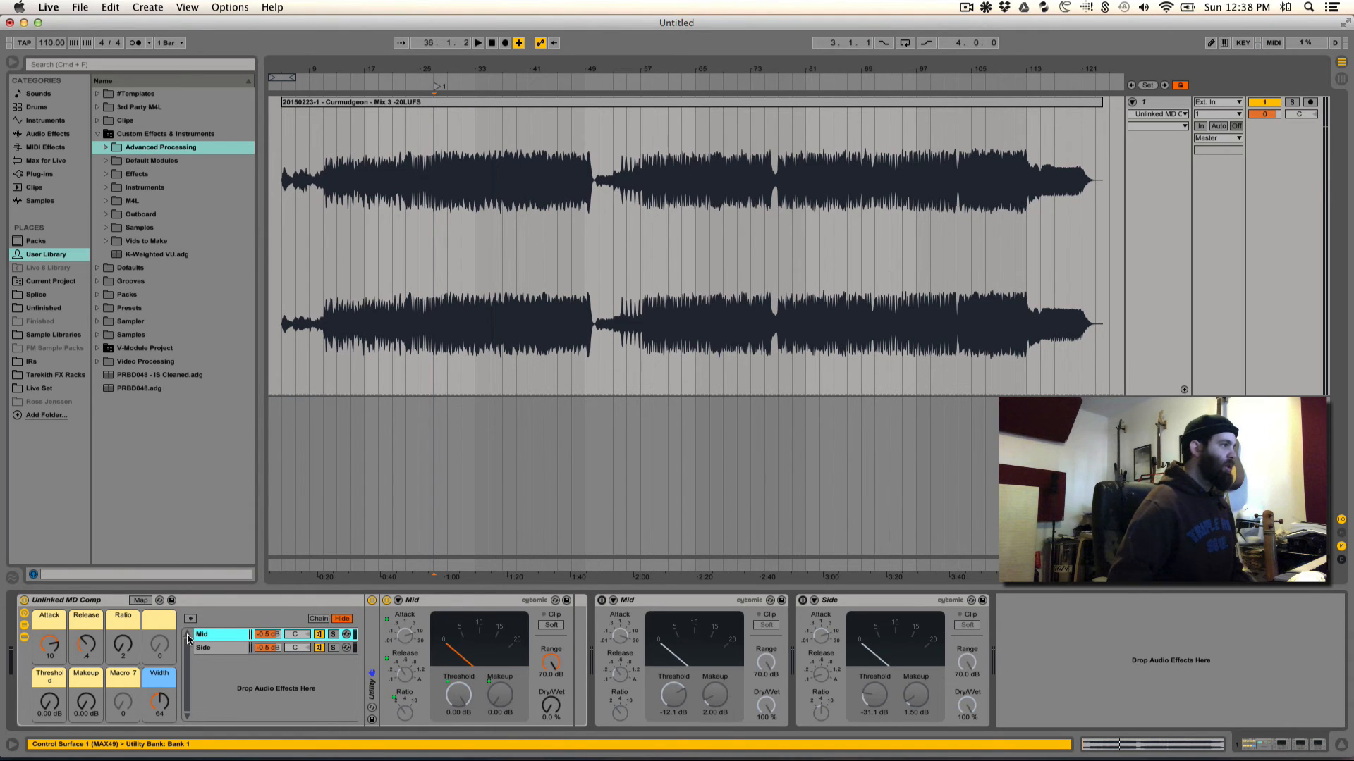
Step: Rename the unused fourth macro of the Unlinked MD Comp rack as Dry/Wet
click(164, 628)
key(super+r)
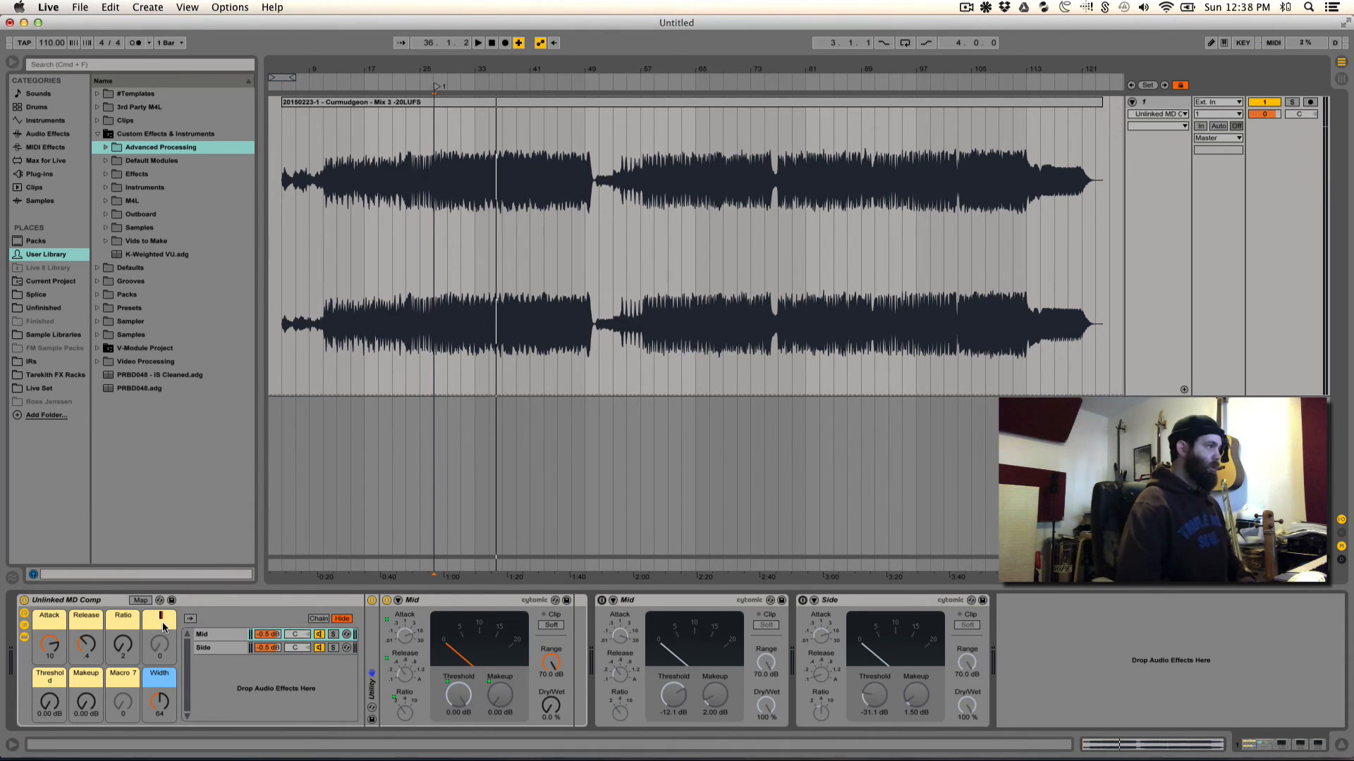
text(Dry/)
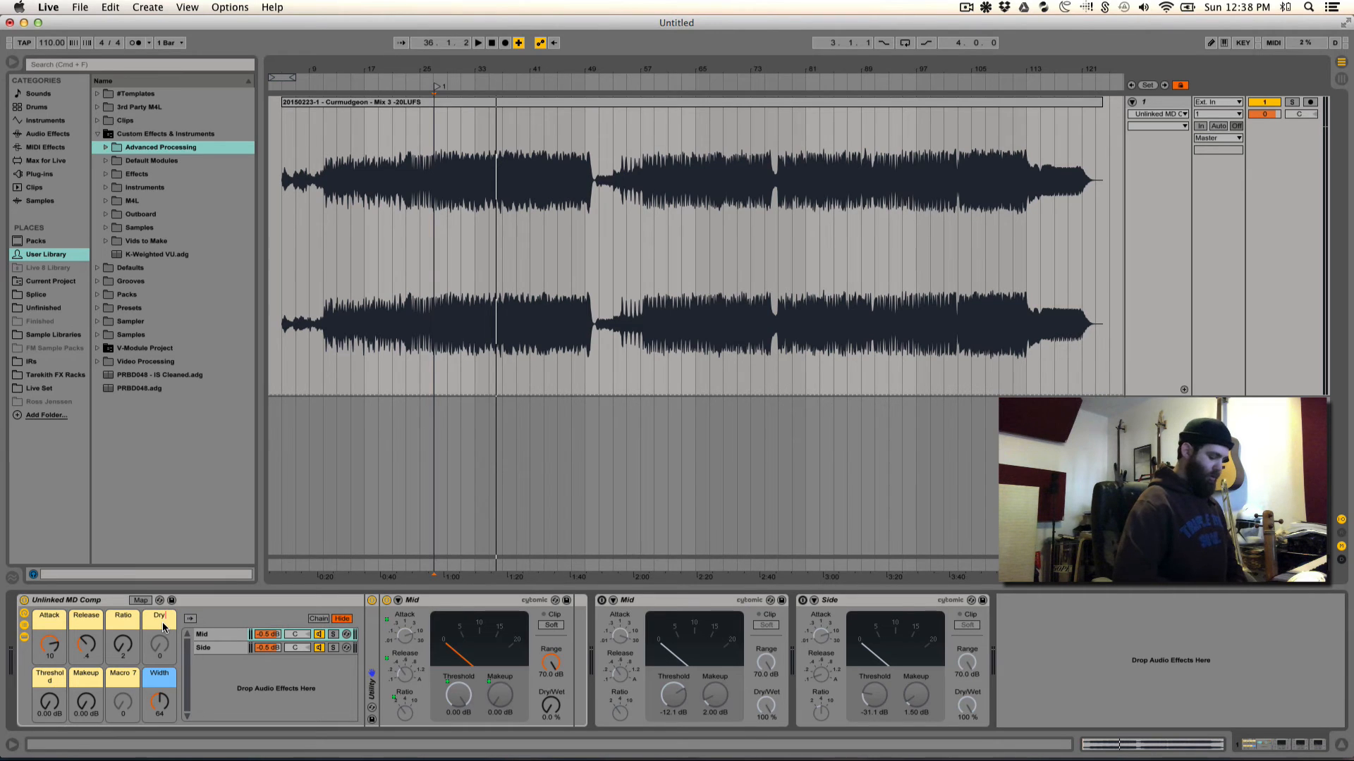
text(Wet)
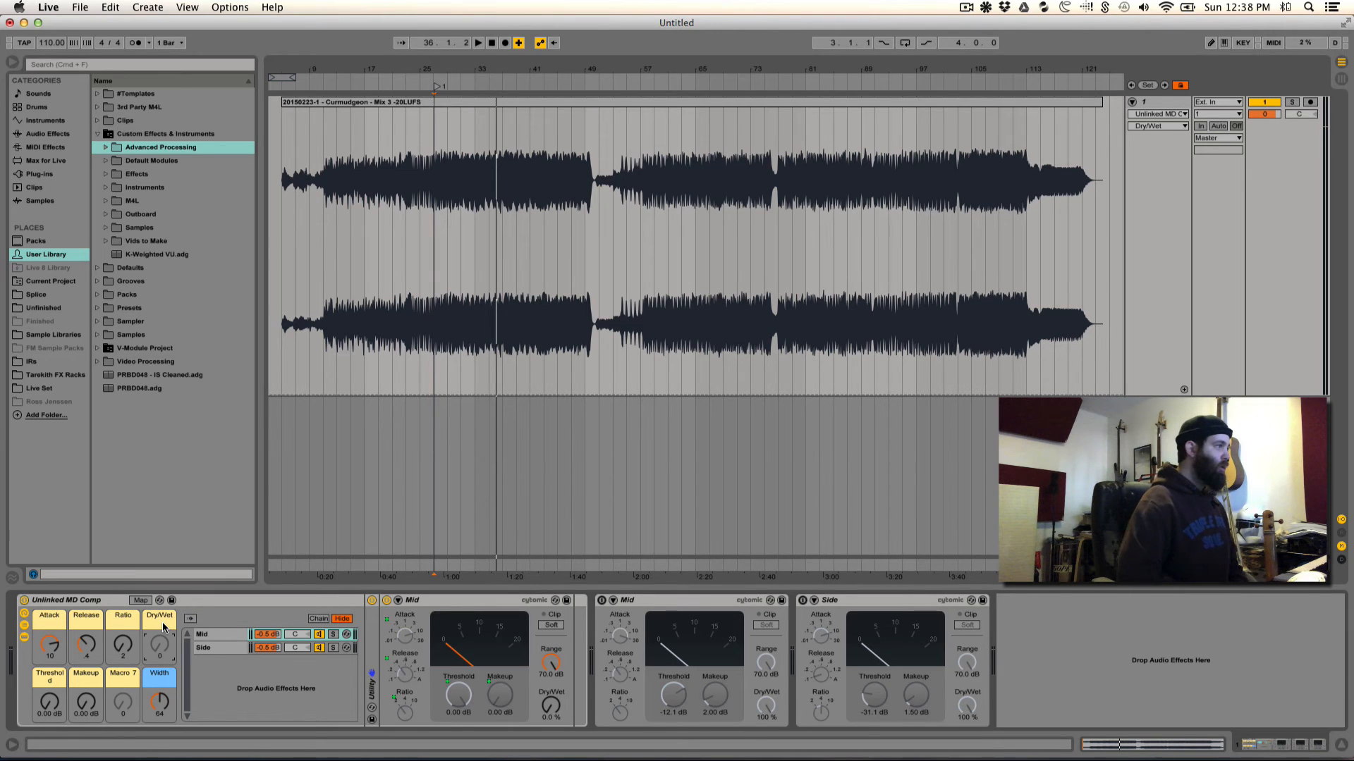
key(Return)
Step: Map the Dry/Wet control of both the Mid and Side compressors to the Dry/Wet macro and check the macro mappings
right_click(550, 707)
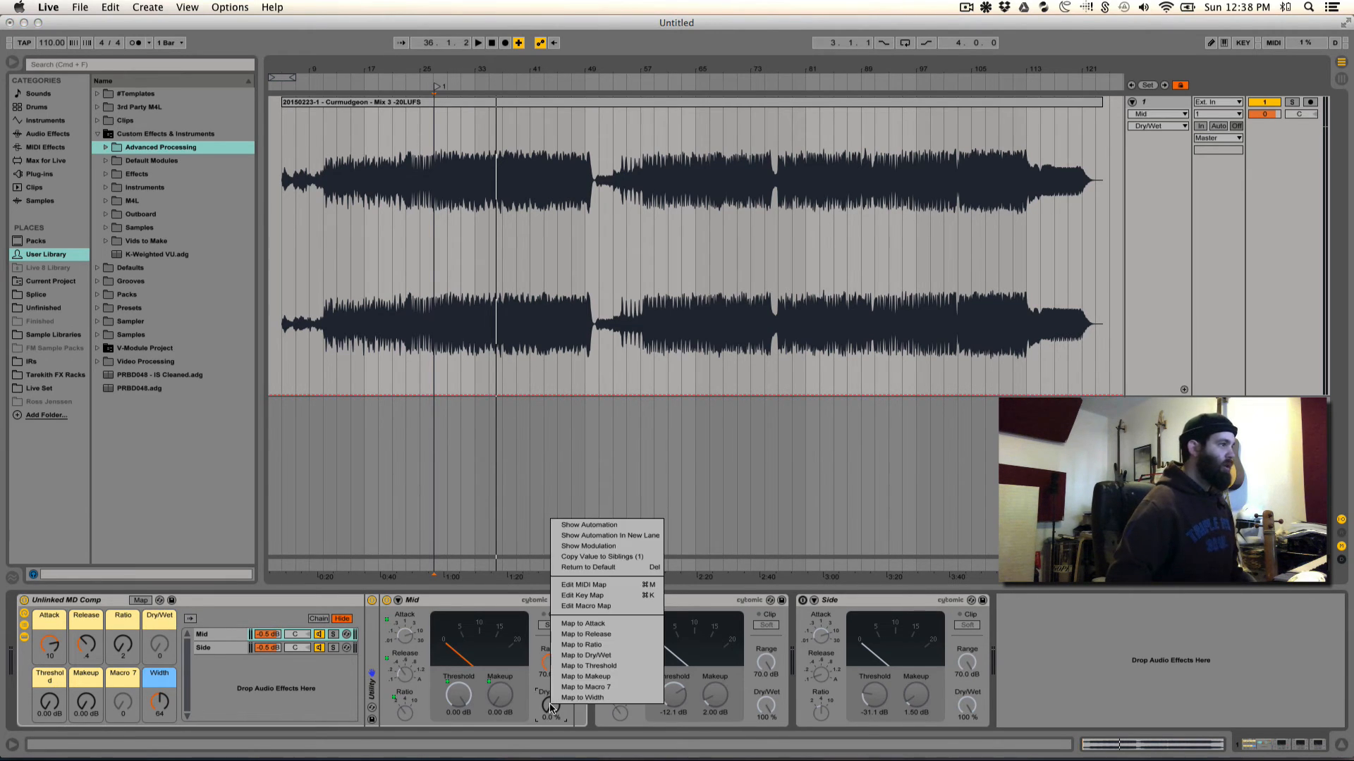
click(598, 655)
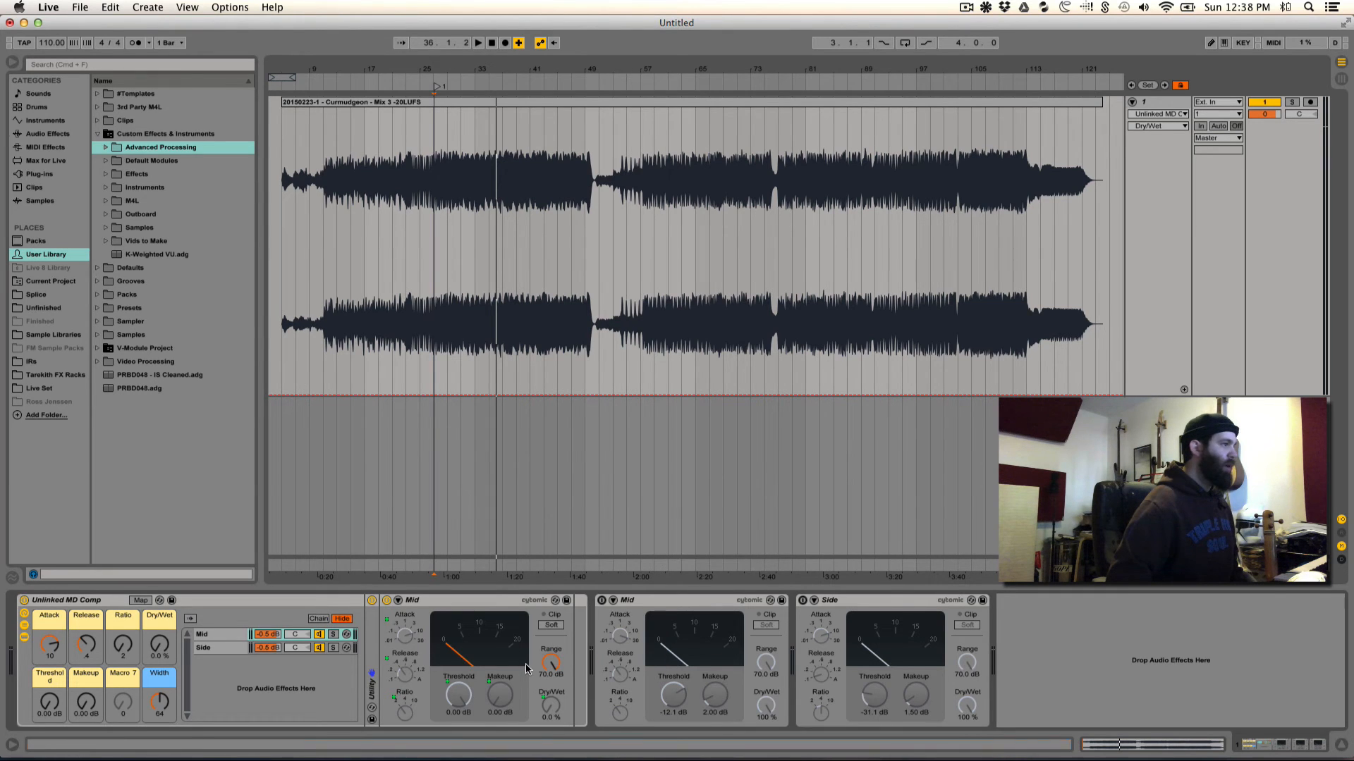
click(227, 647)
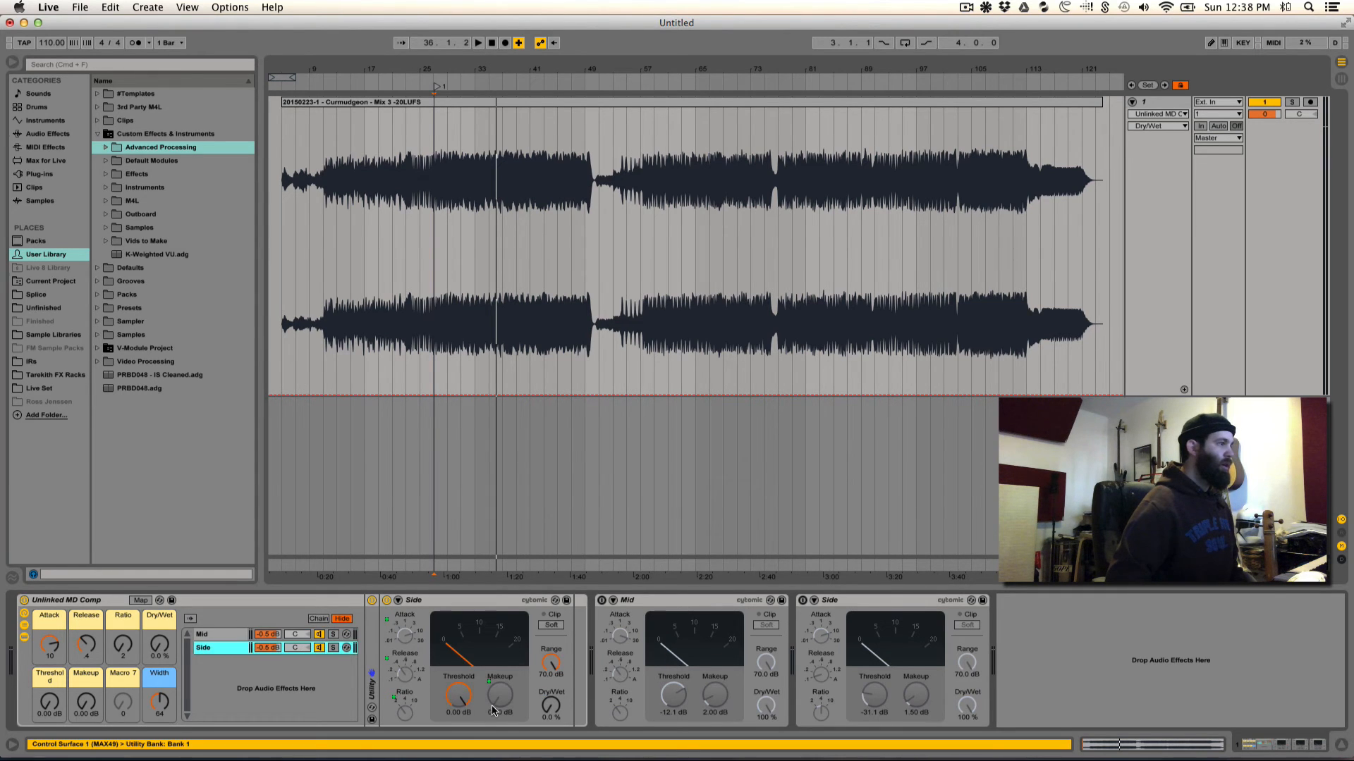
right_click(551, 708)
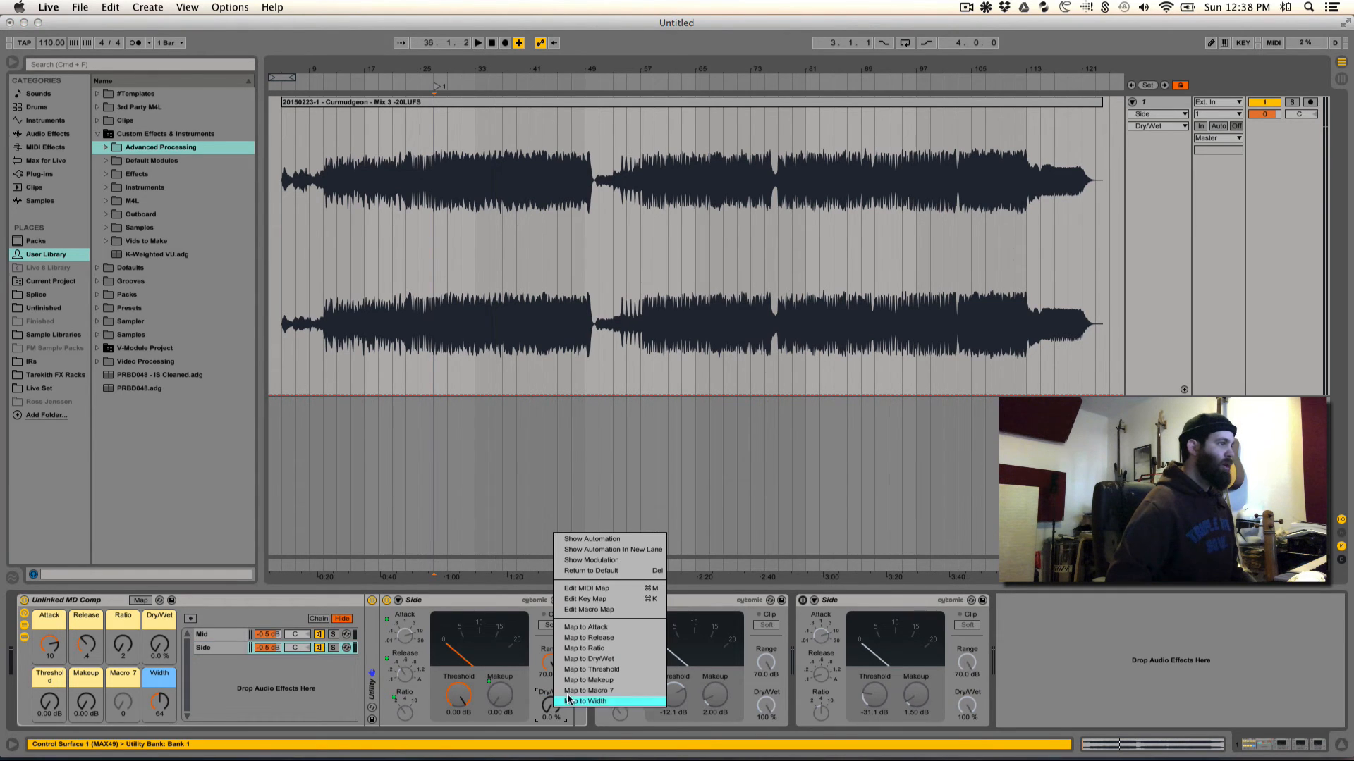
click(611, 660)
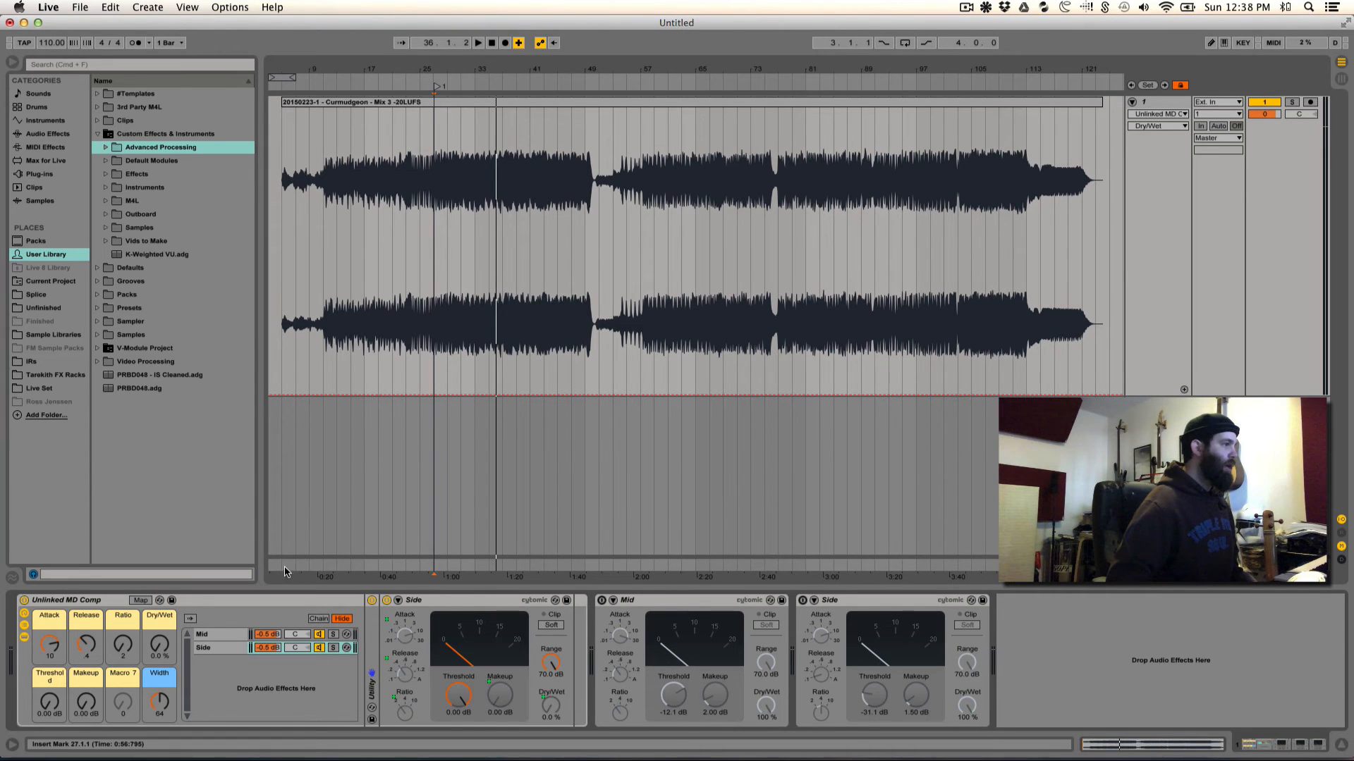
click(142, 600)
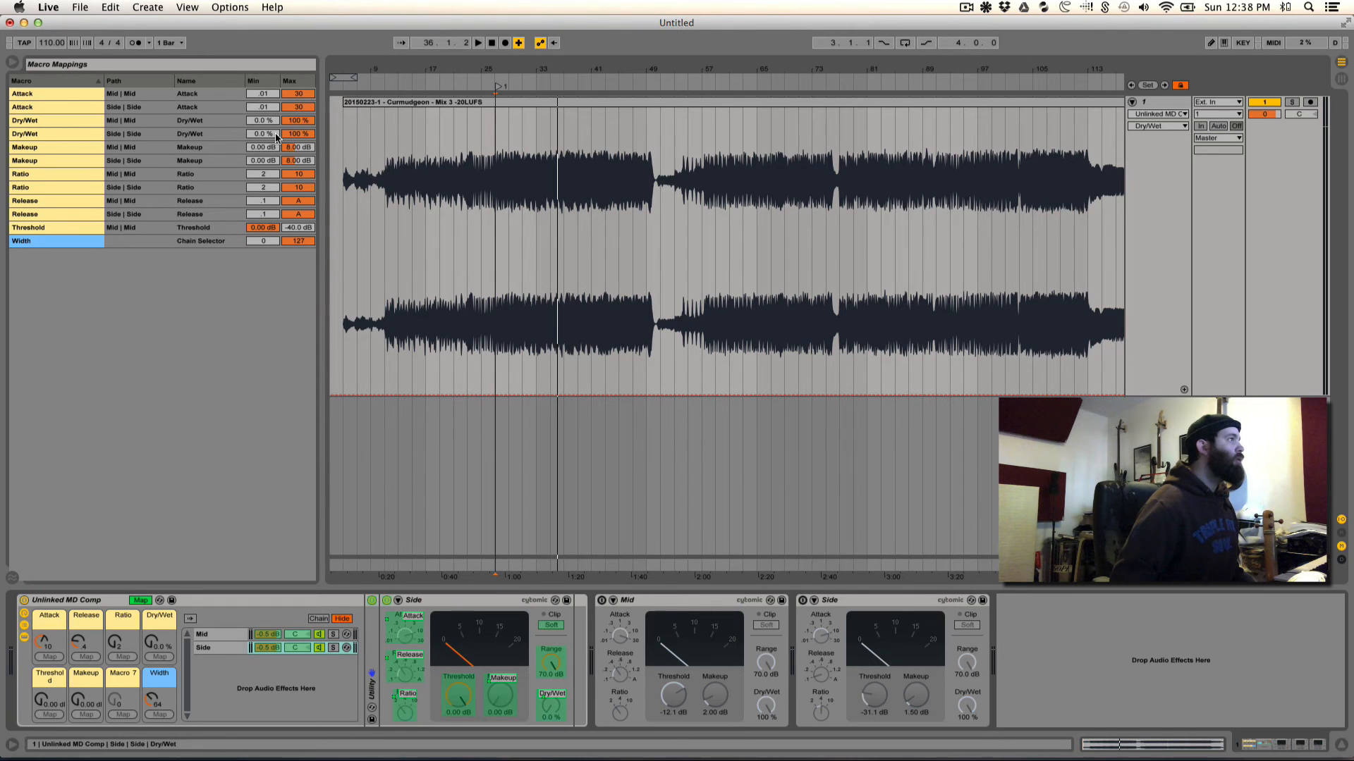
click(140, 601)
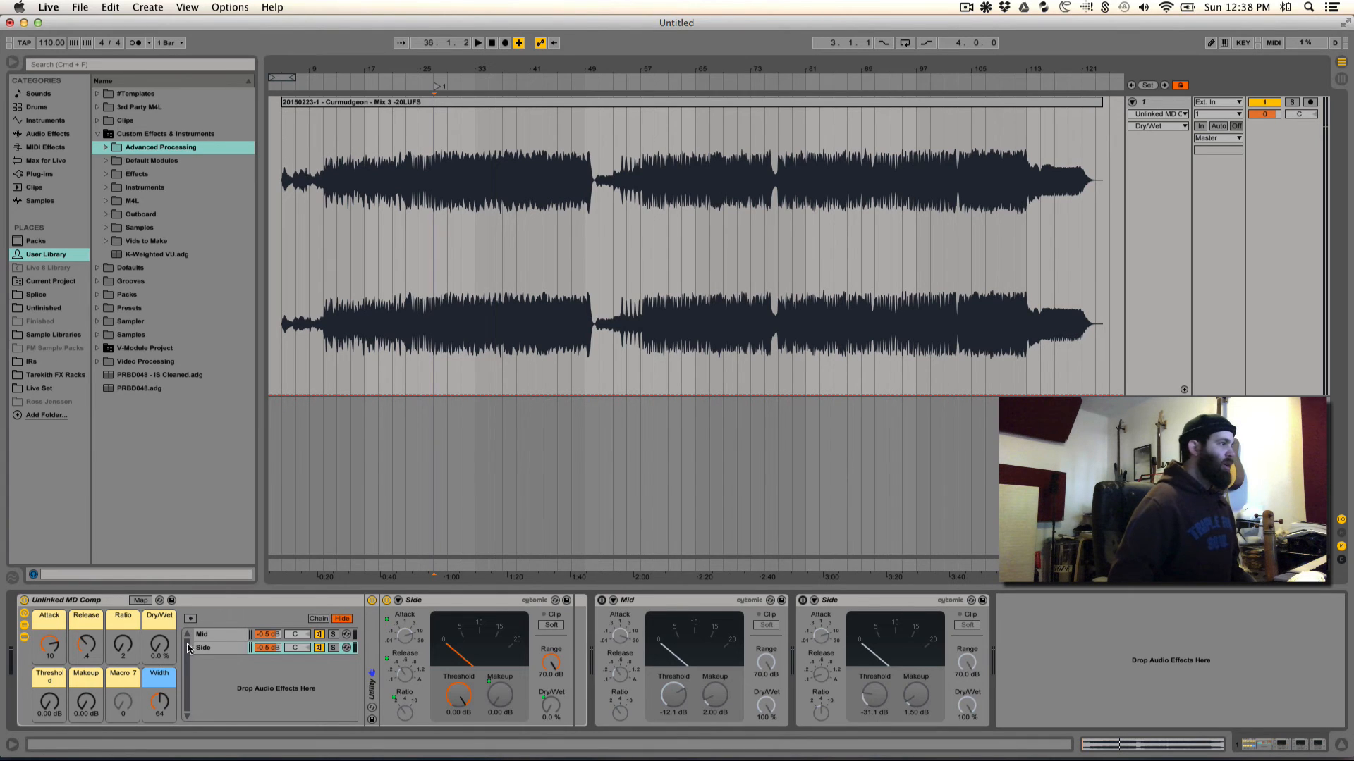
Step: Unmap the Makeup control of both the Mid and Side compressors from the Makeup macro
click(211, 635)
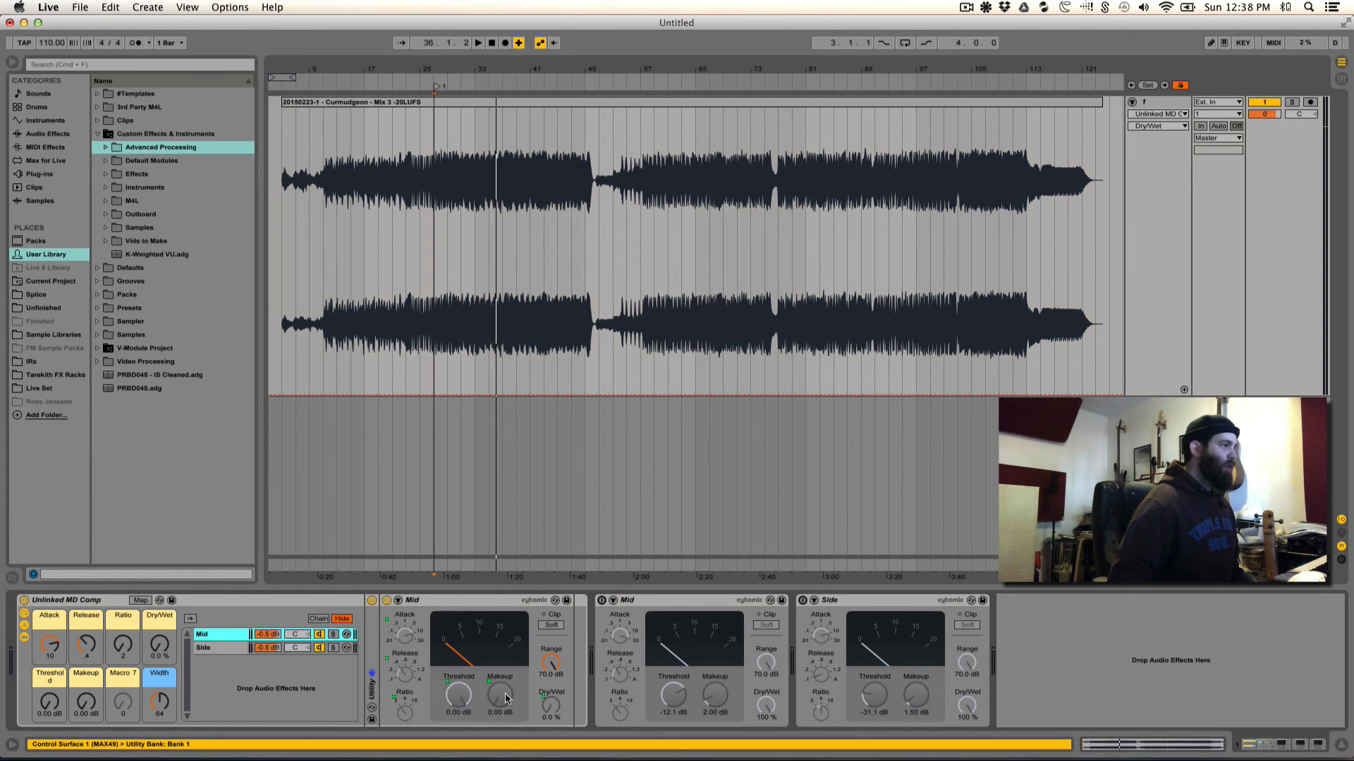
right_click(506, 697)
click(564, 670)
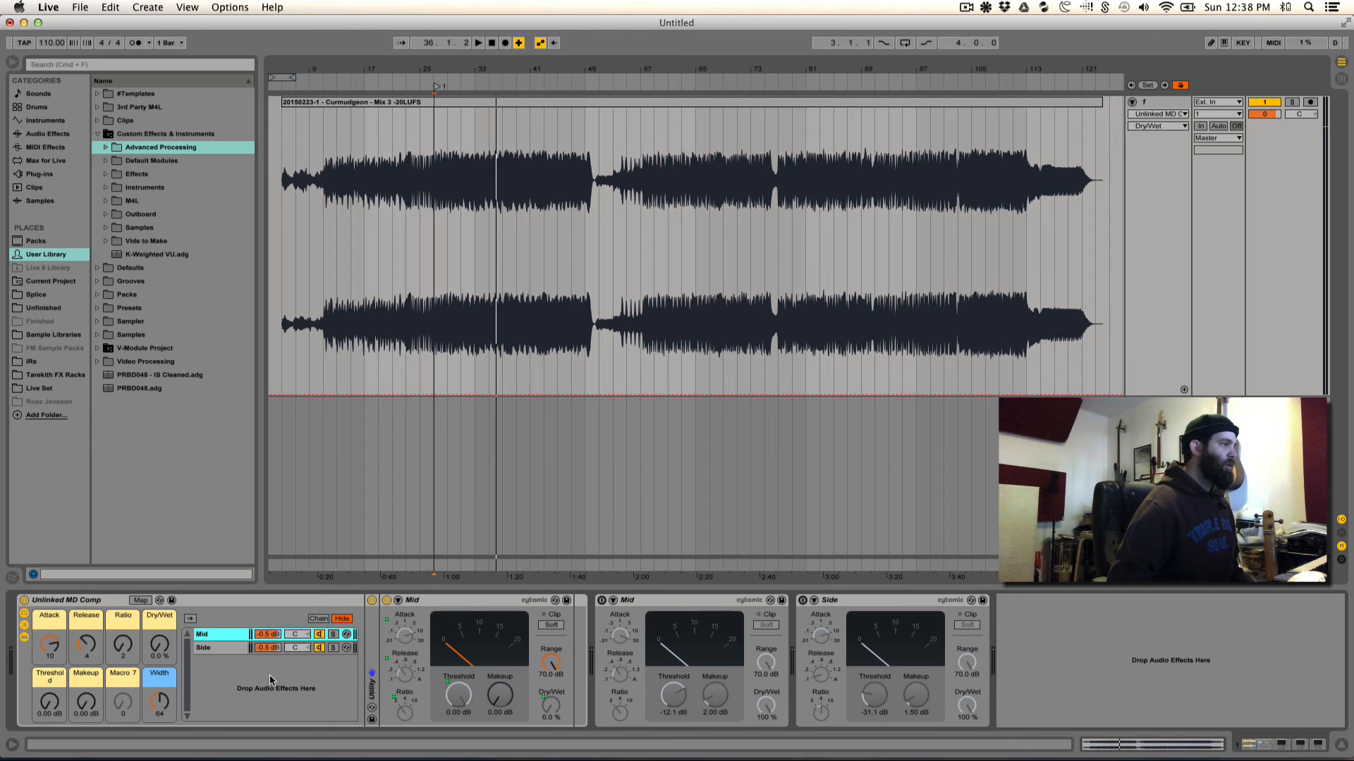
click(225, 647)
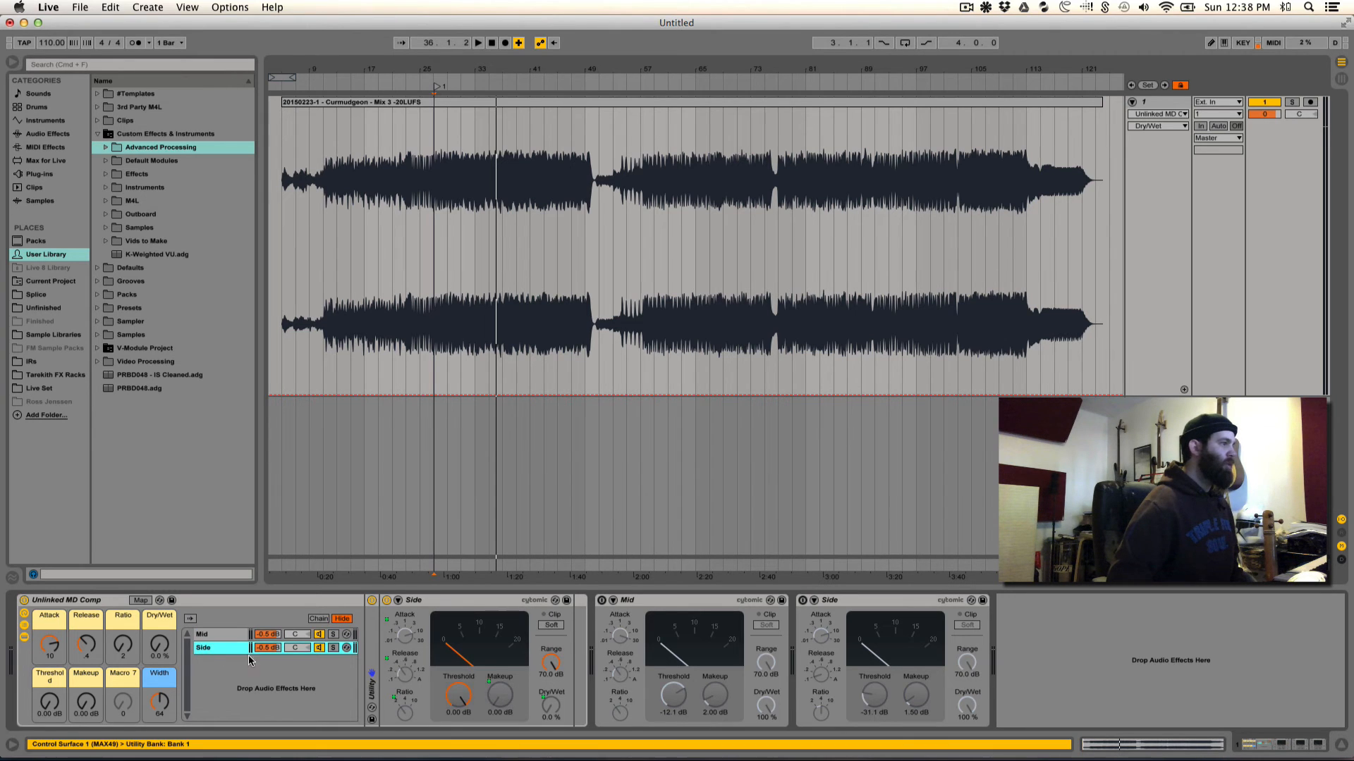
right_click(492, 689)
click(547, 645)
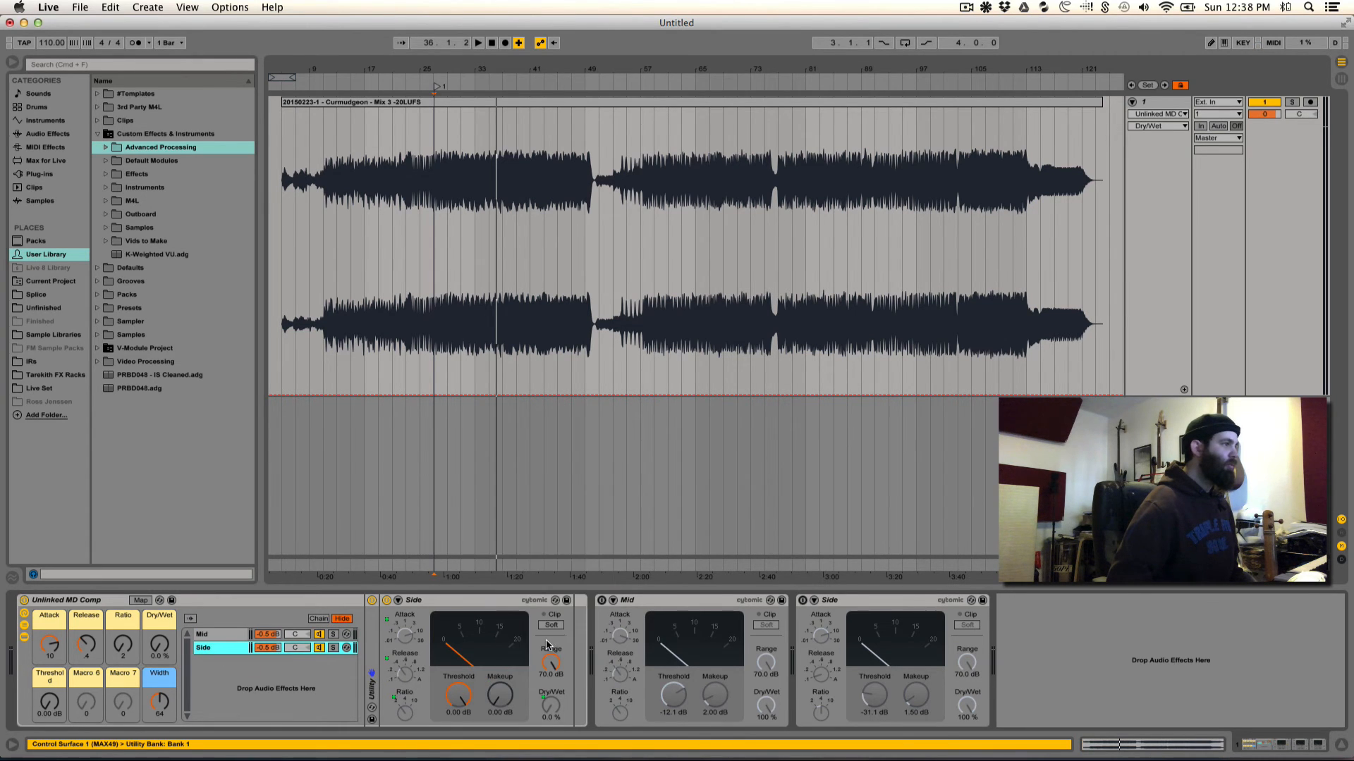
Step: Map the Makeup control of both the Mid and Side compressors to Macro 7
click(230, 636)
right_click(503, 695)
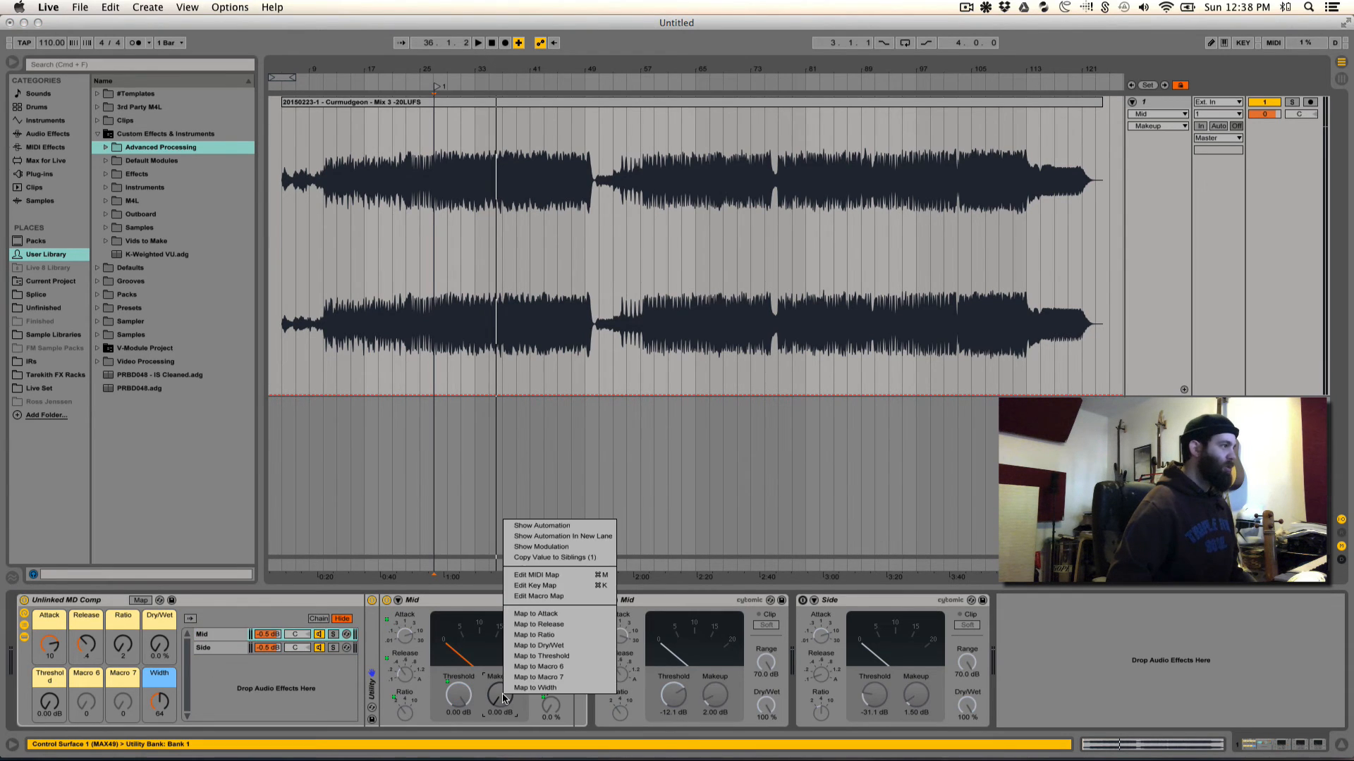
click(546, 677)
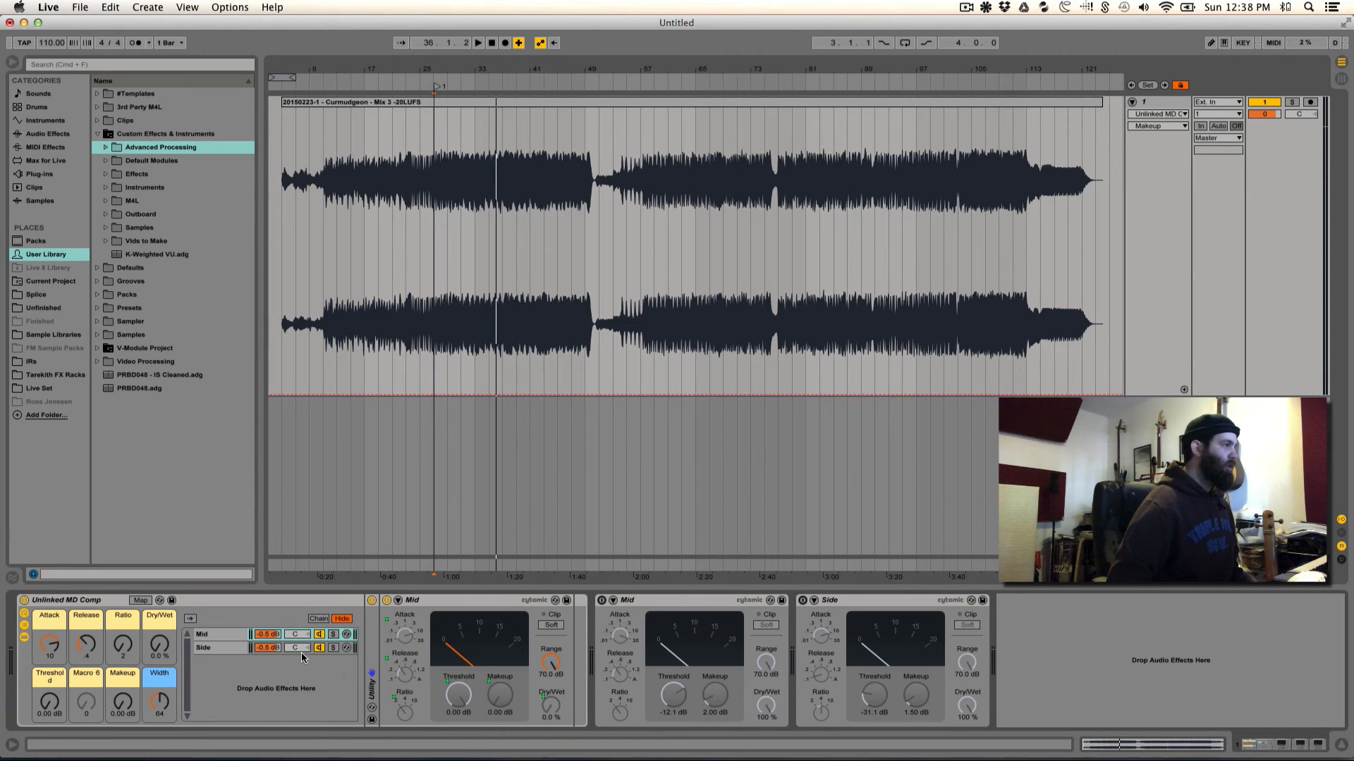
click(222, 647)
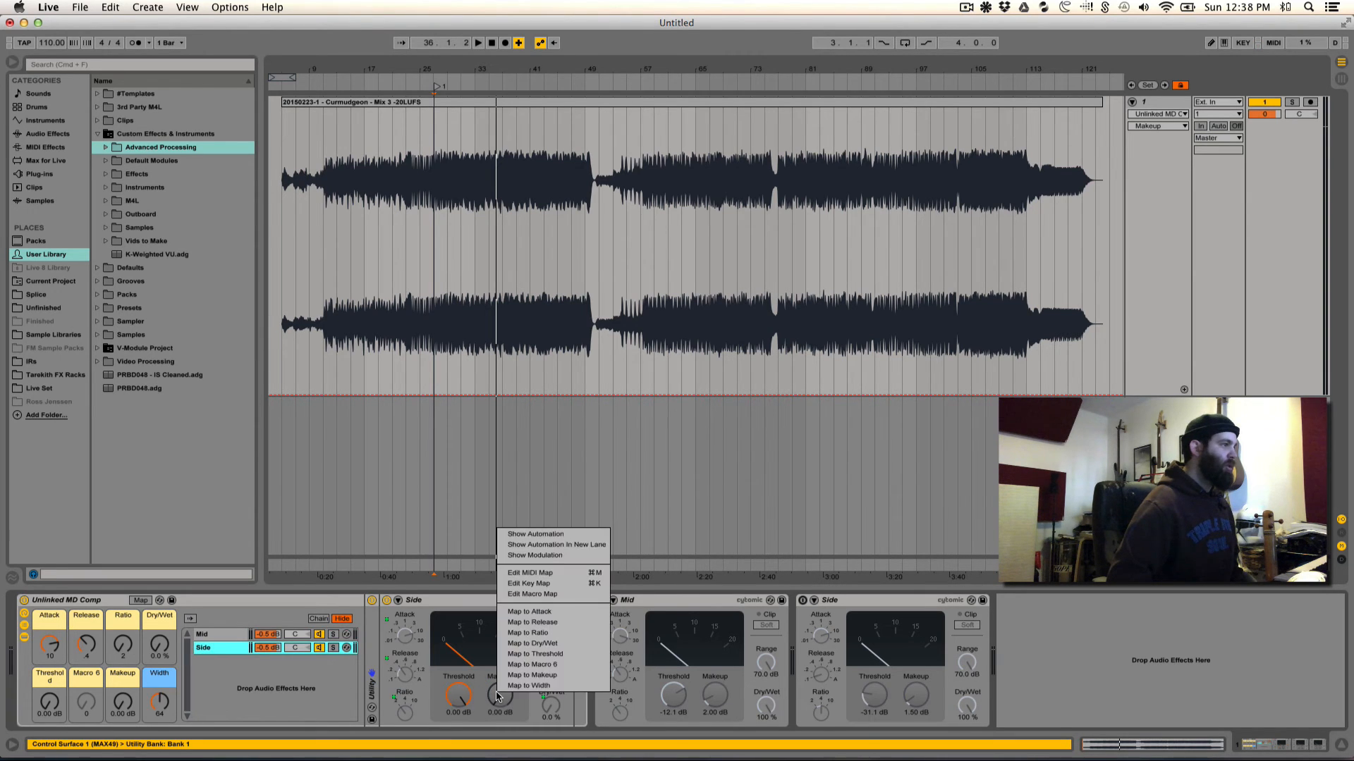
right_click(497, 696)
click(526, 673)
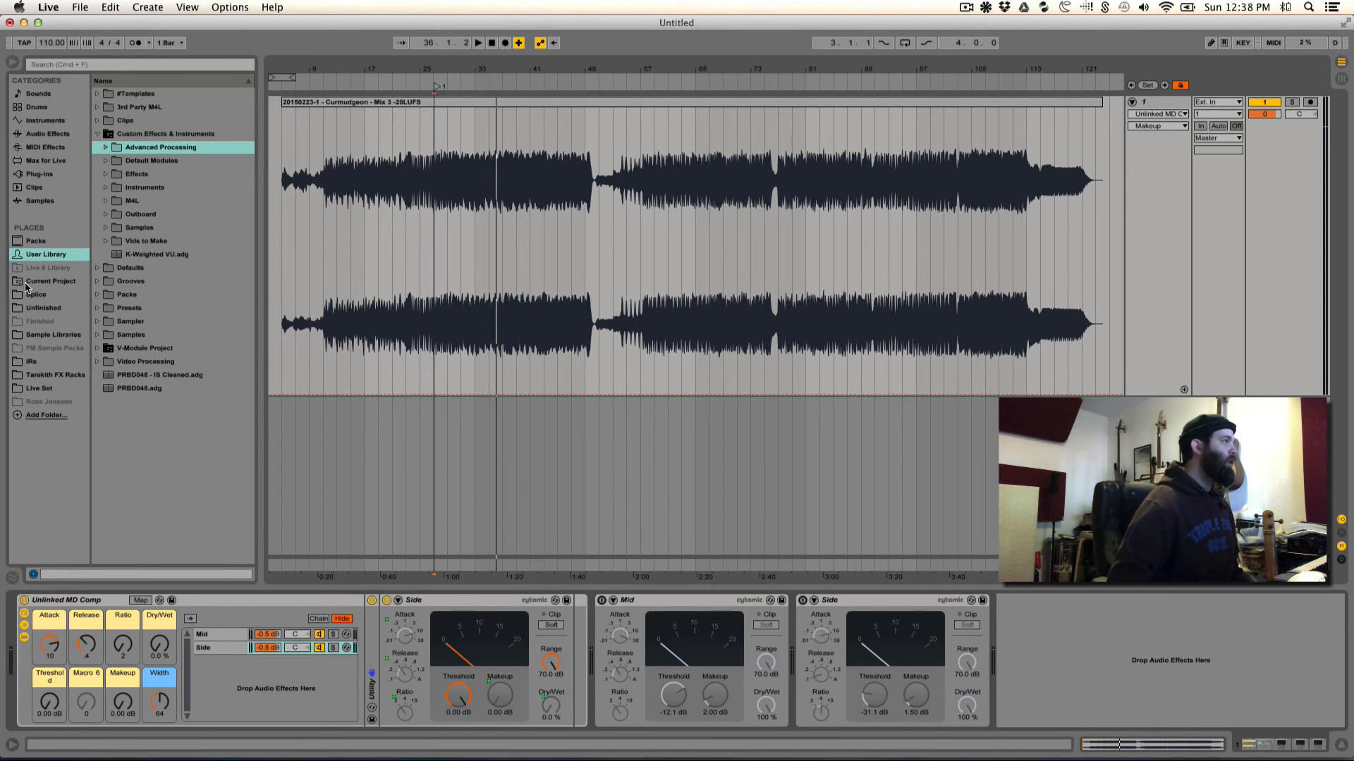
Step: Set the maximum of both the Mid and Side Makeup macro mappings to 8 dB
click(137, 601)
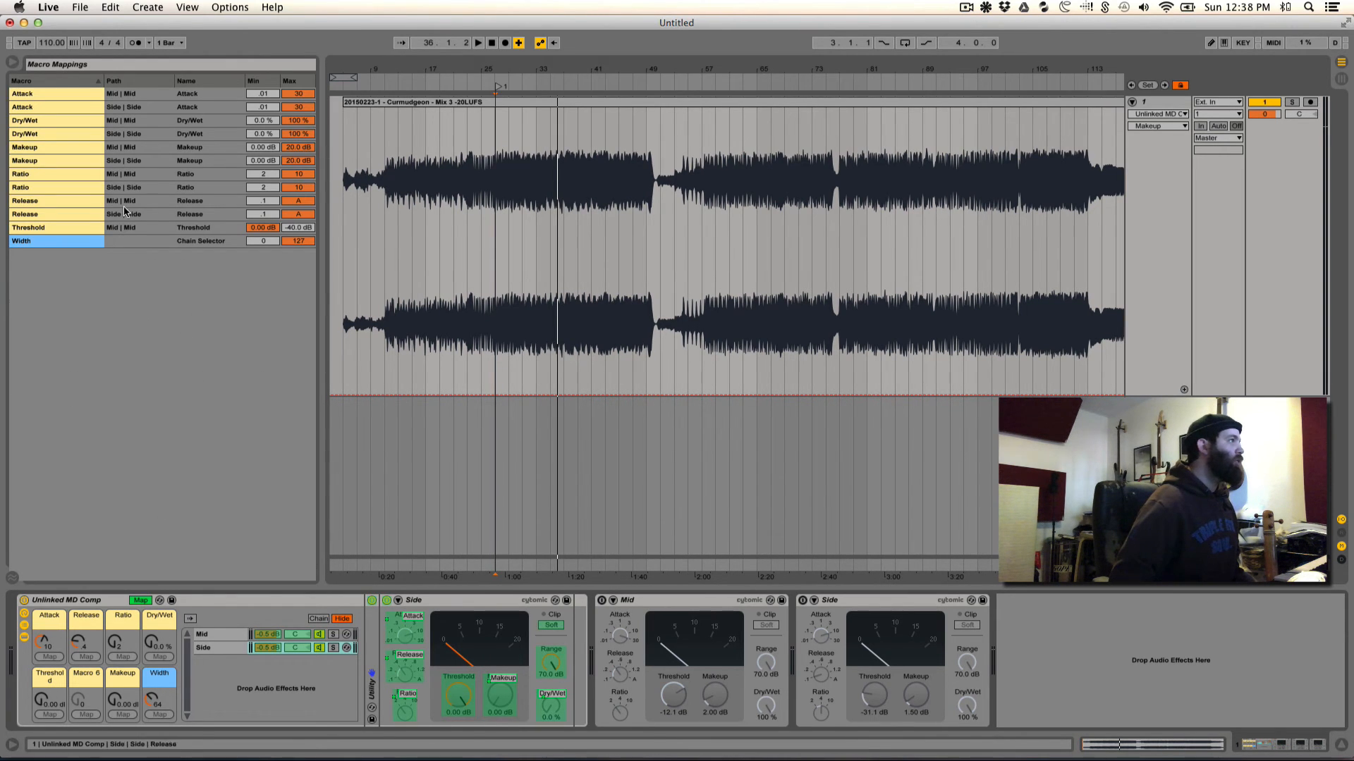
click(299, 147)
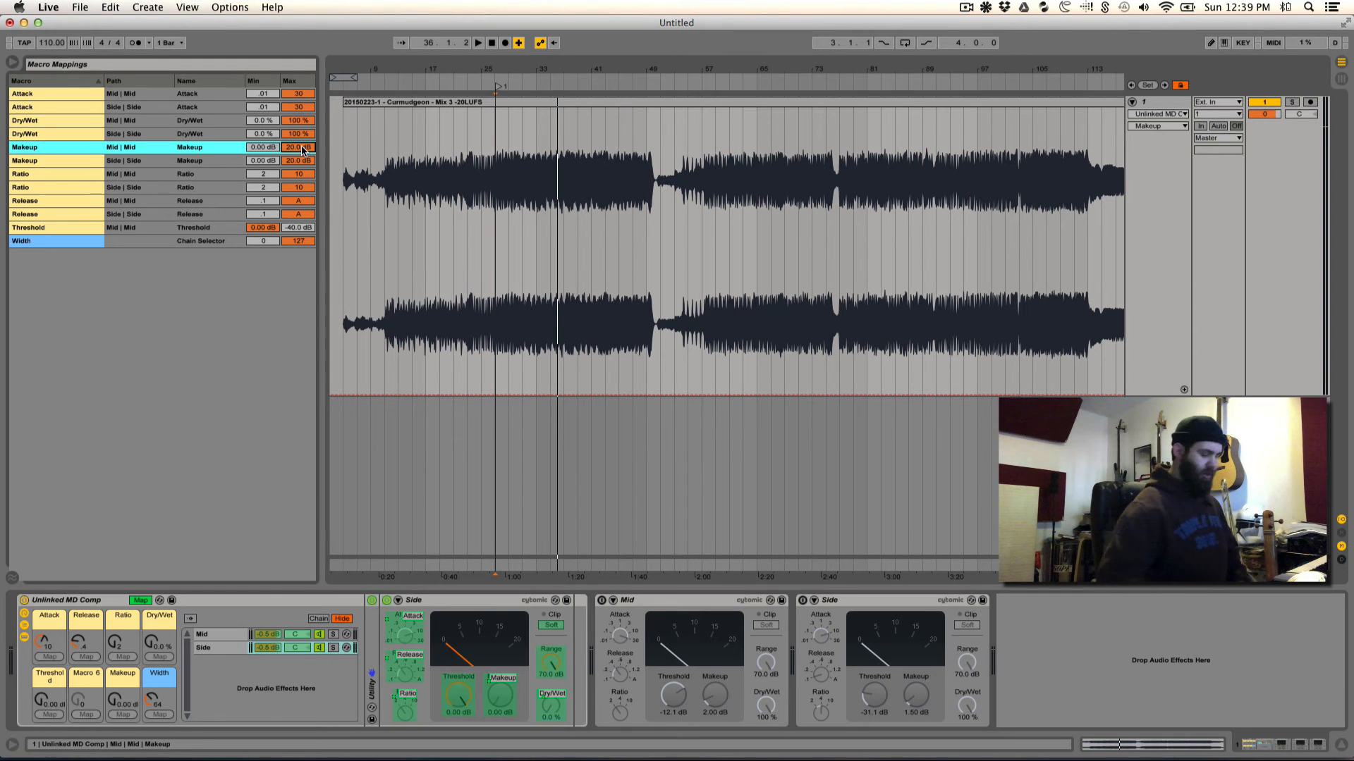
text(8)
click(298, 160)
text(8)
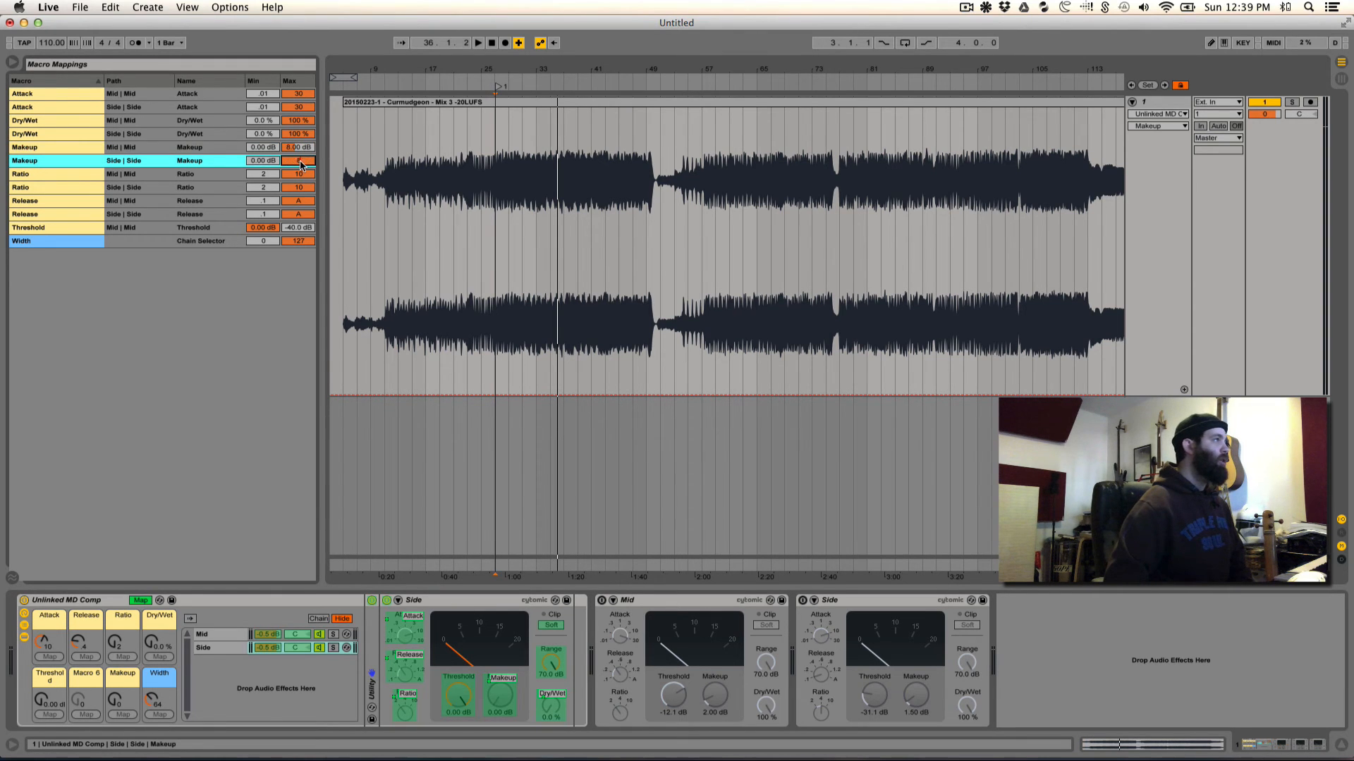
key(Return)
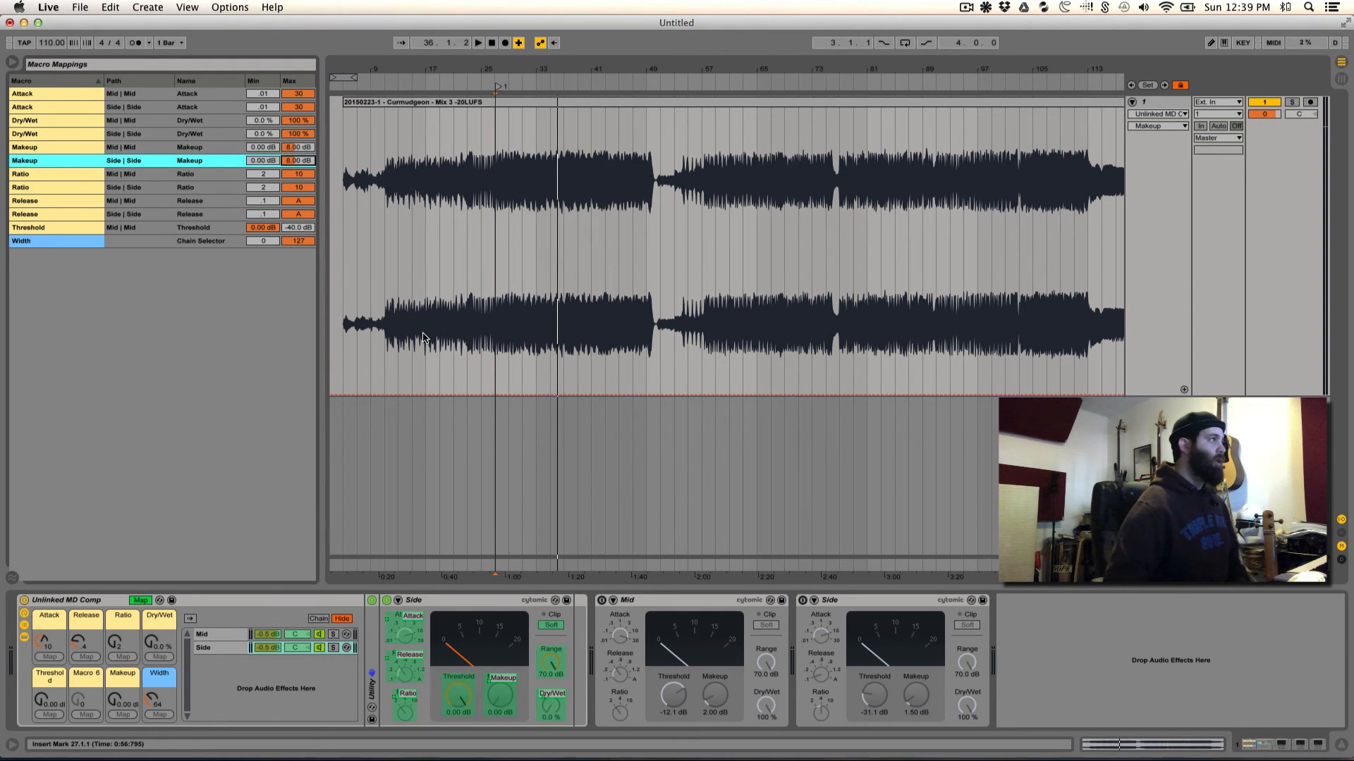
click(141, 600)
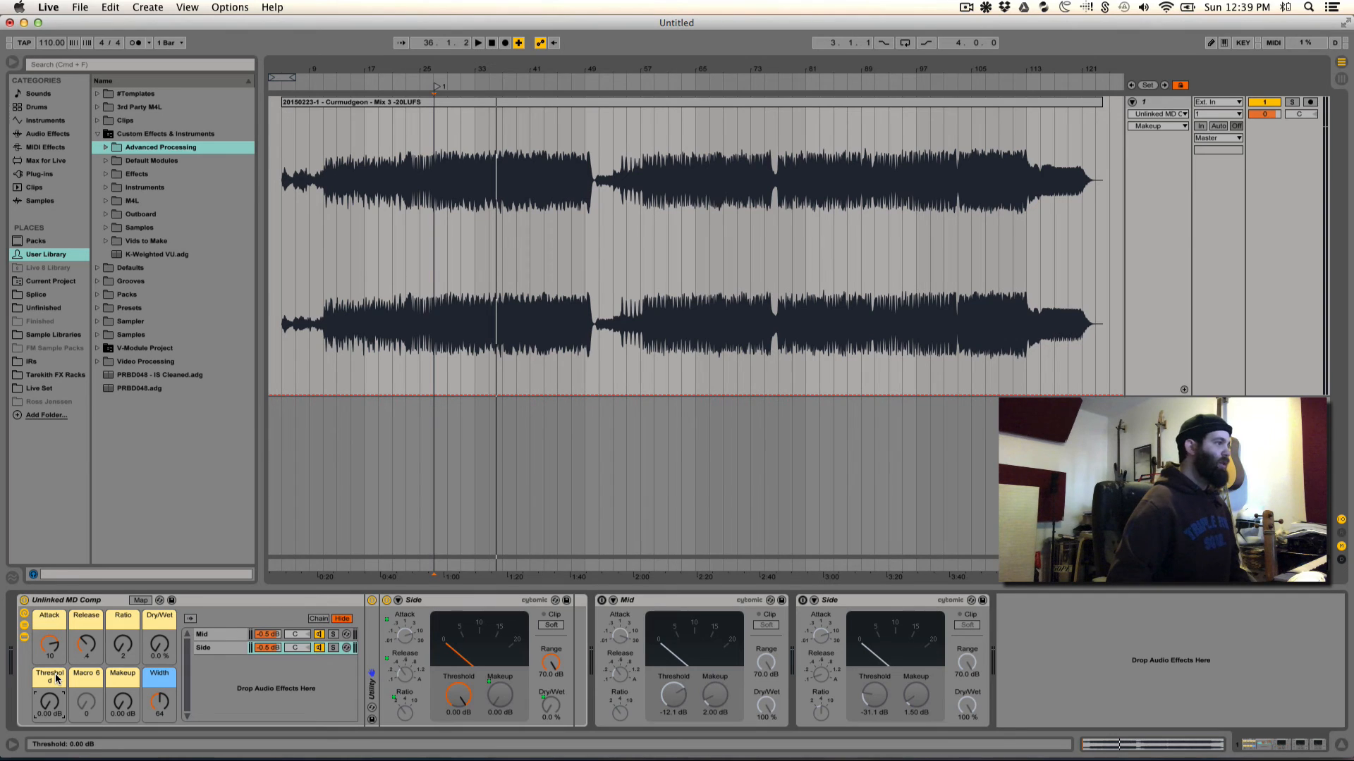
Step: Rename the Threshold macro as Mid Thresh
click(237, 636)
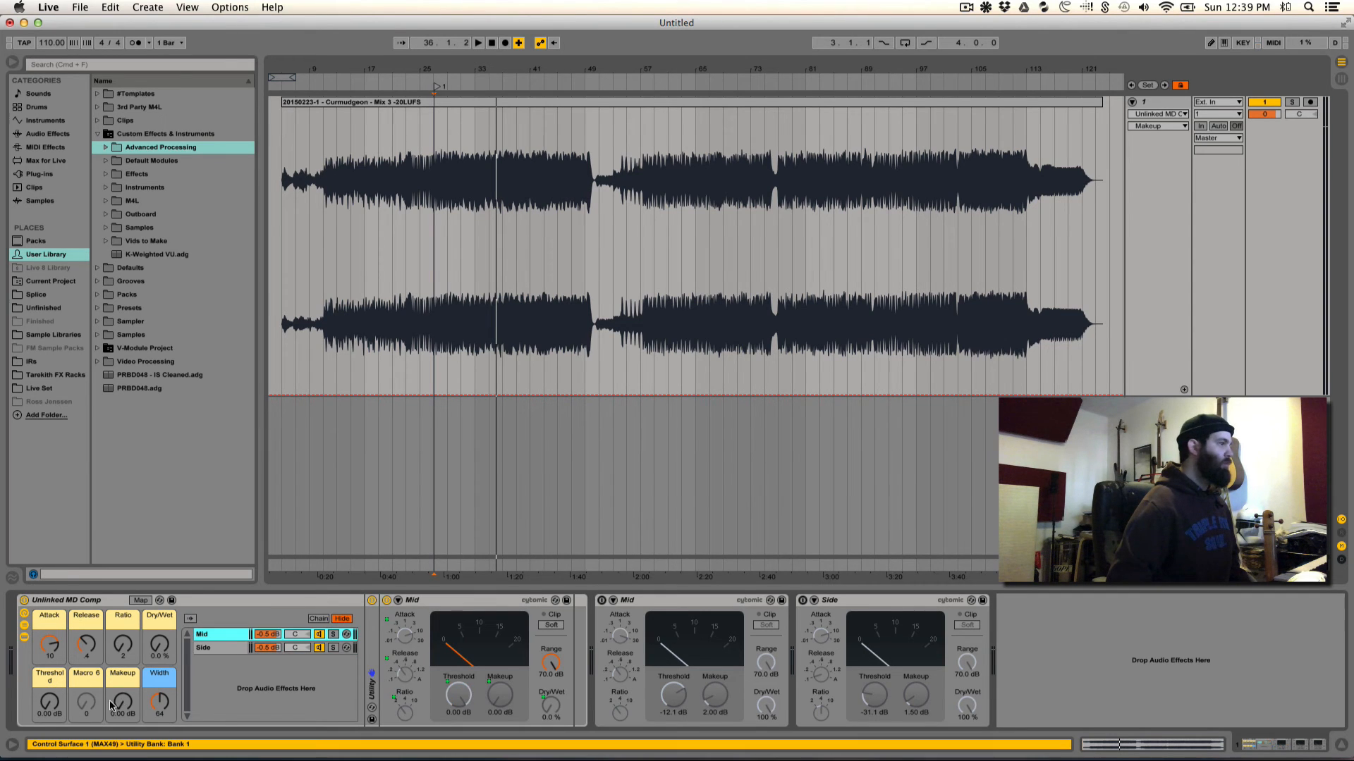
click(48, 704)
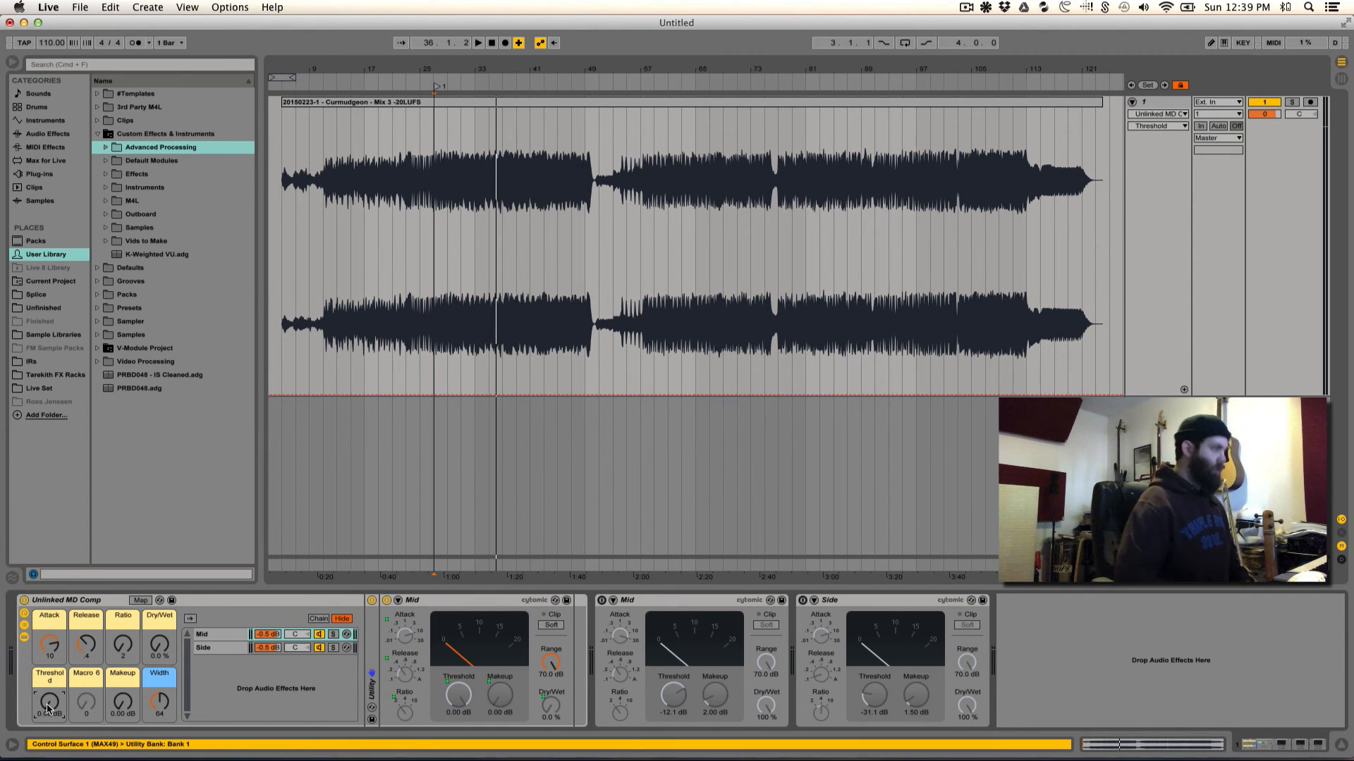
key(super+r)
text(Mi)
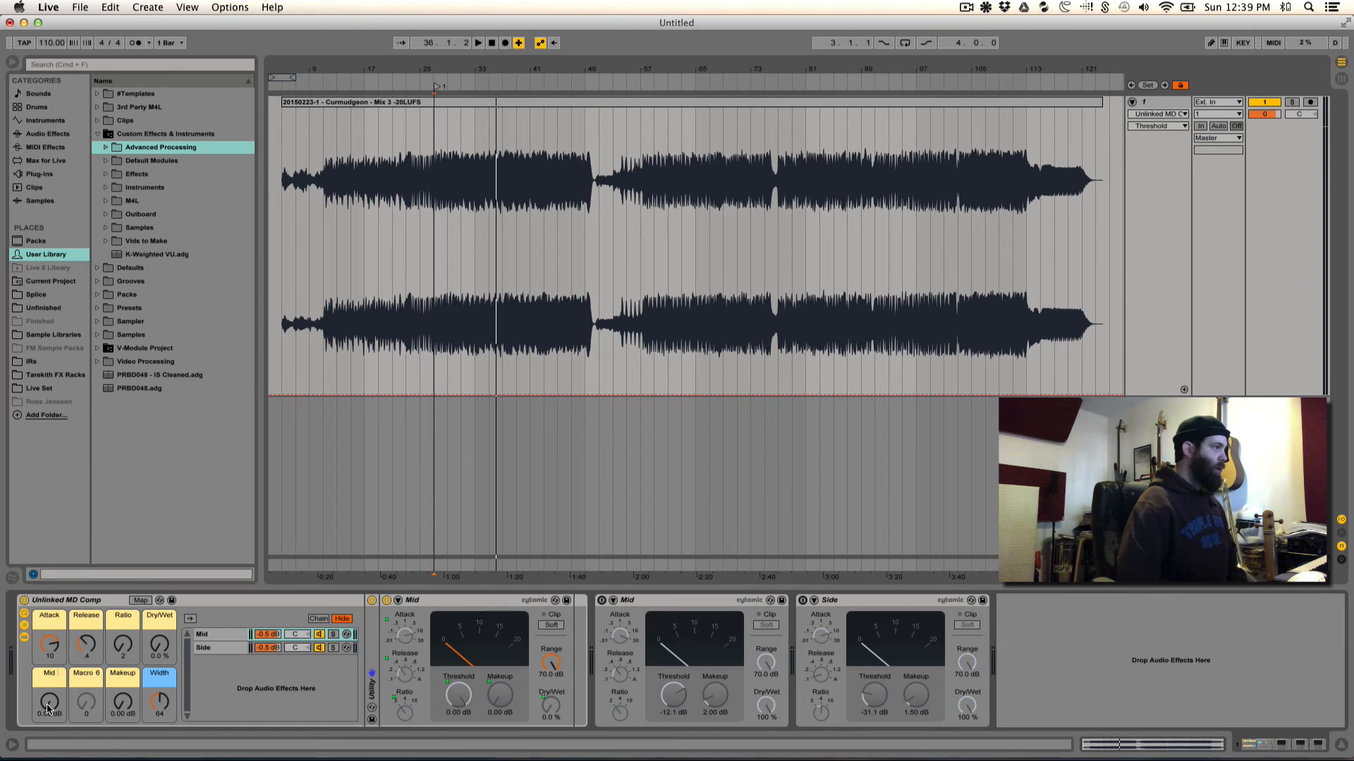
text(d Thresh)
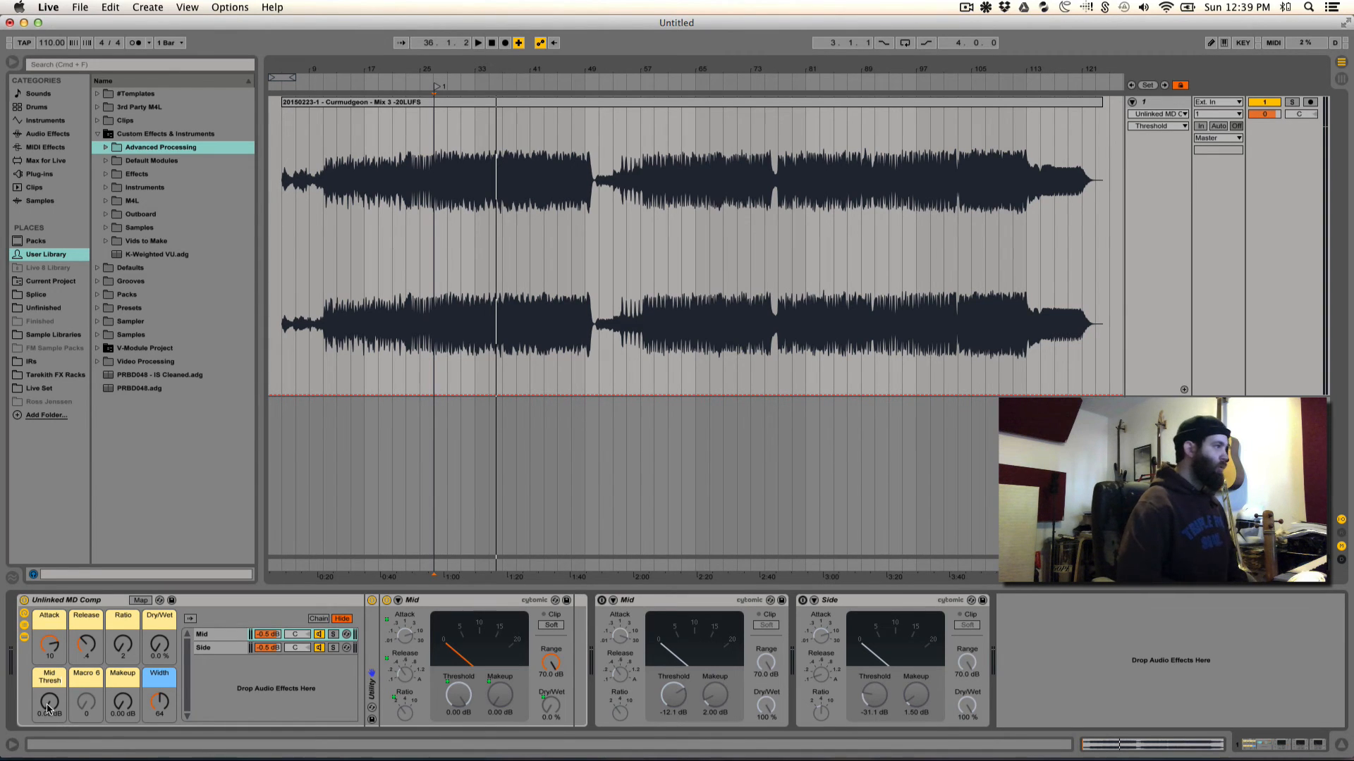
Step: Rename Macro 6 as Side Thresh
click(83, 681)
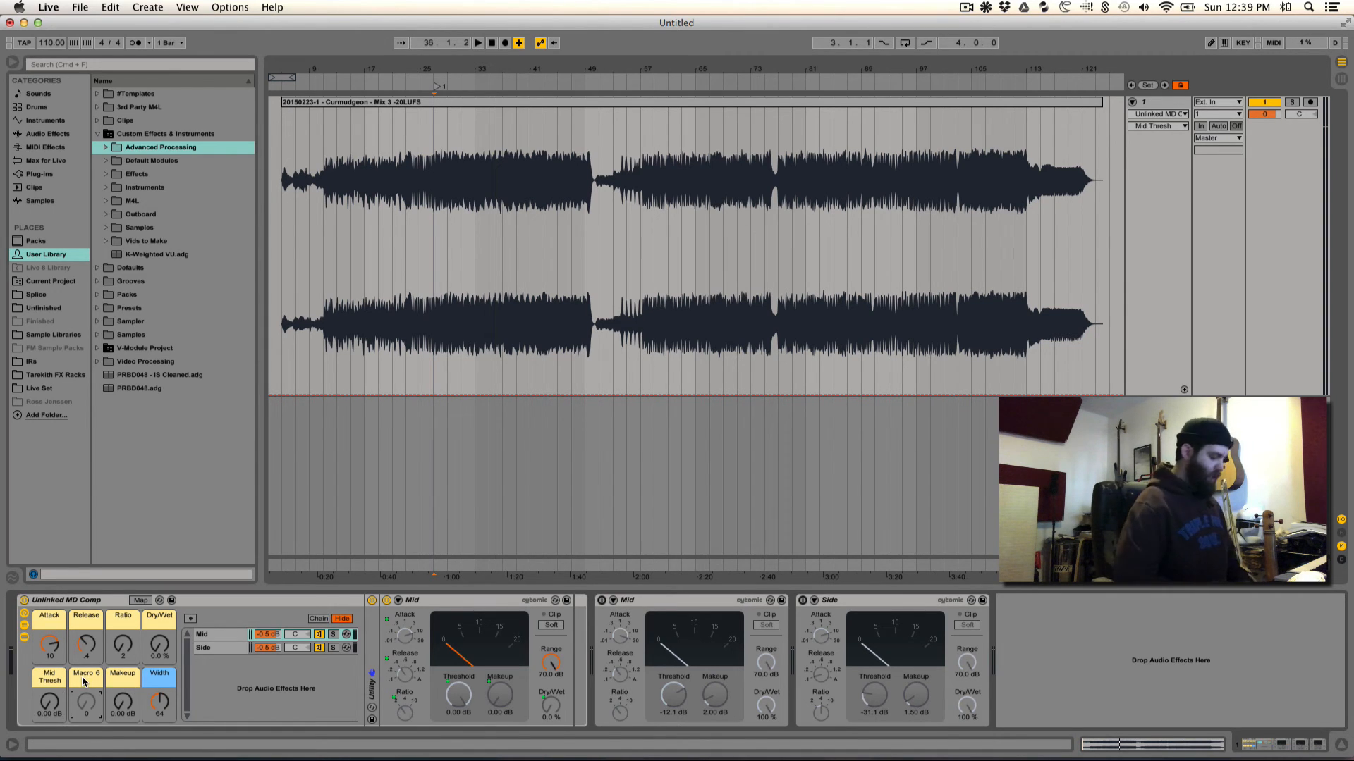
key(super+r)
text(S)
text(ide Rel)
Step: Map the Side compressor's Threshold control to the Side Thresh macro
click(222, 649)
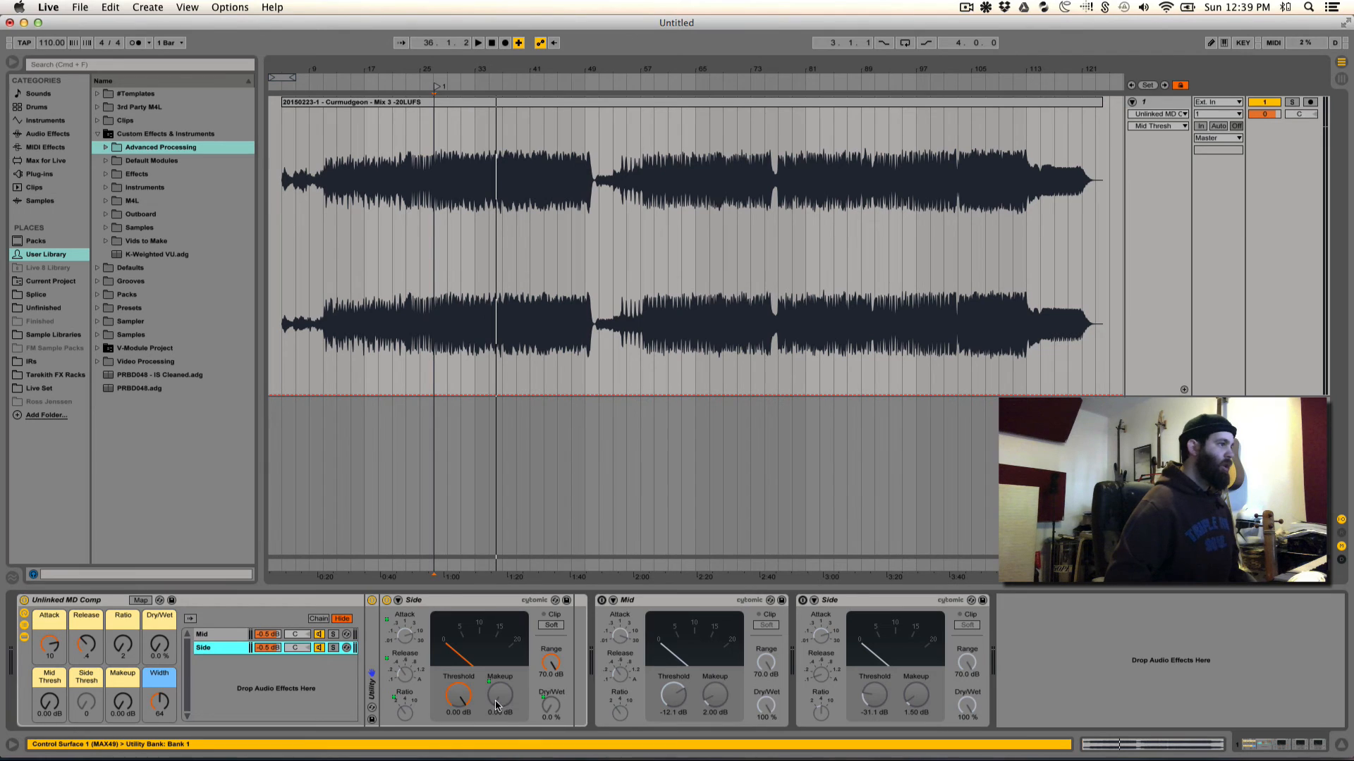
right_click(455, 696)
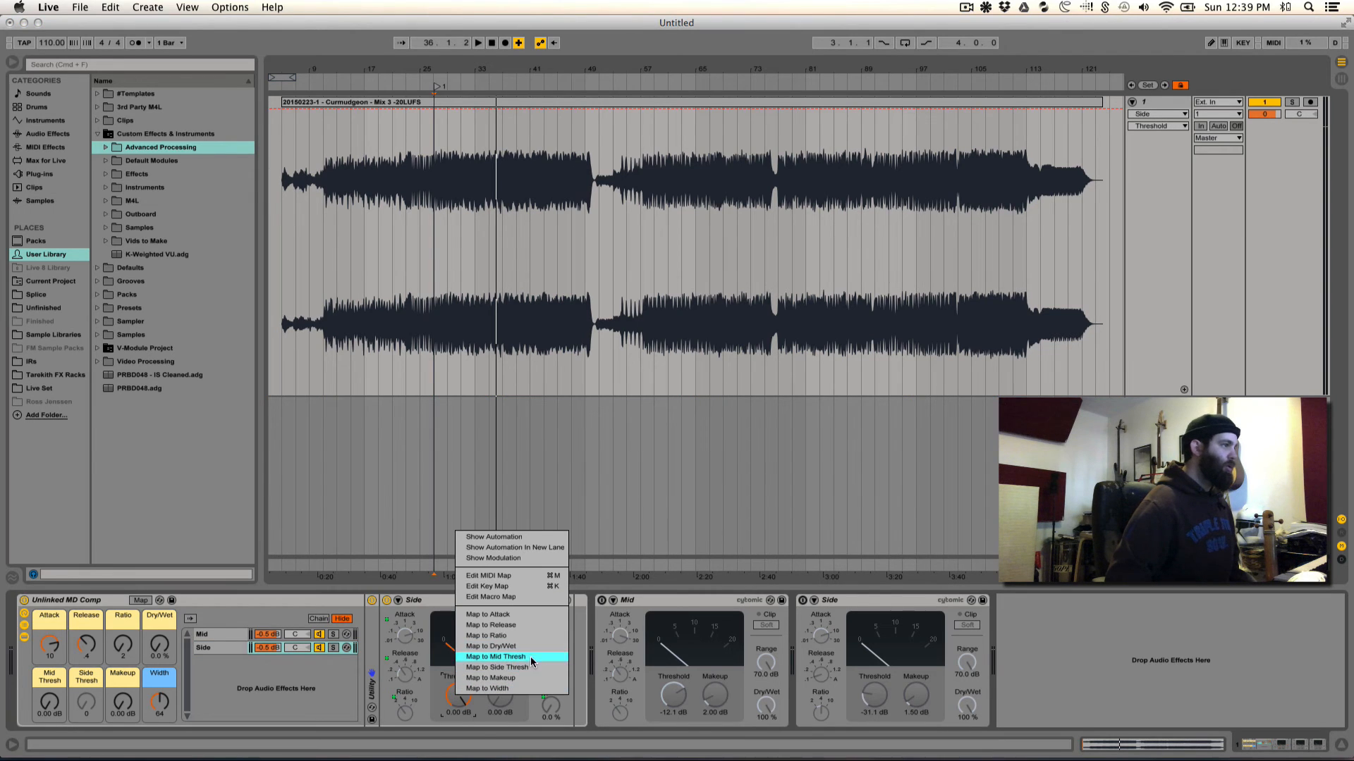
click(531, 667)
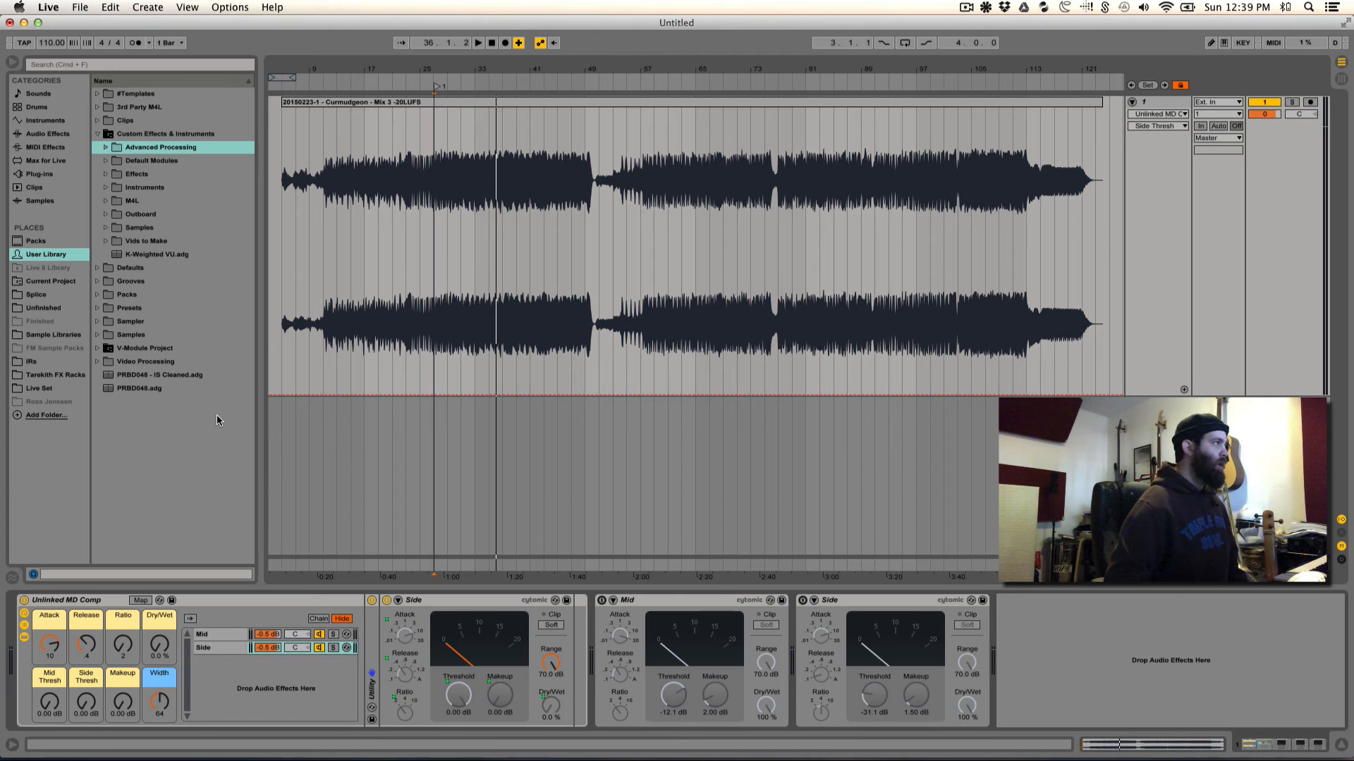
Step: Set the Side Thresh and Mid Thresh mapping ranges to a minimum of -40 dB and a maximum of 0 dB
click(141, 600)
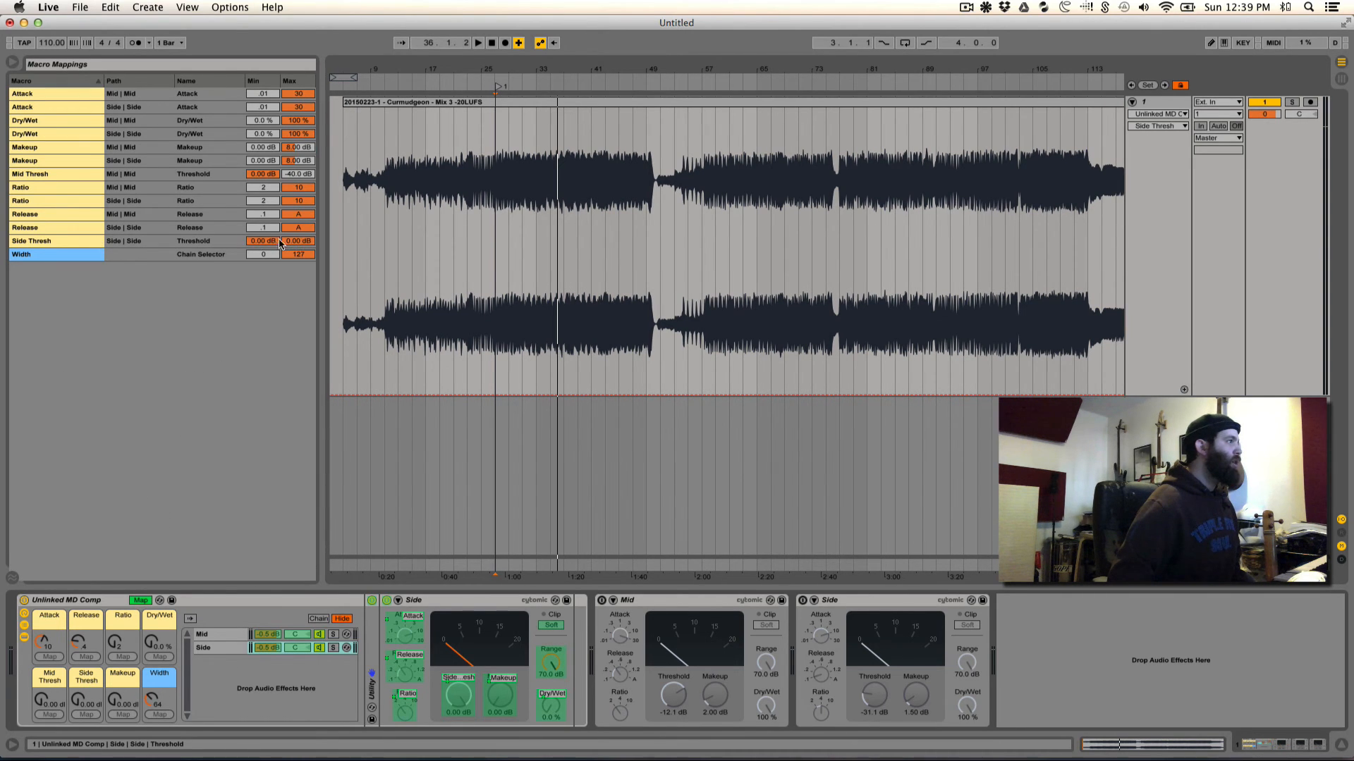
drag(297, 241, 297, 325)
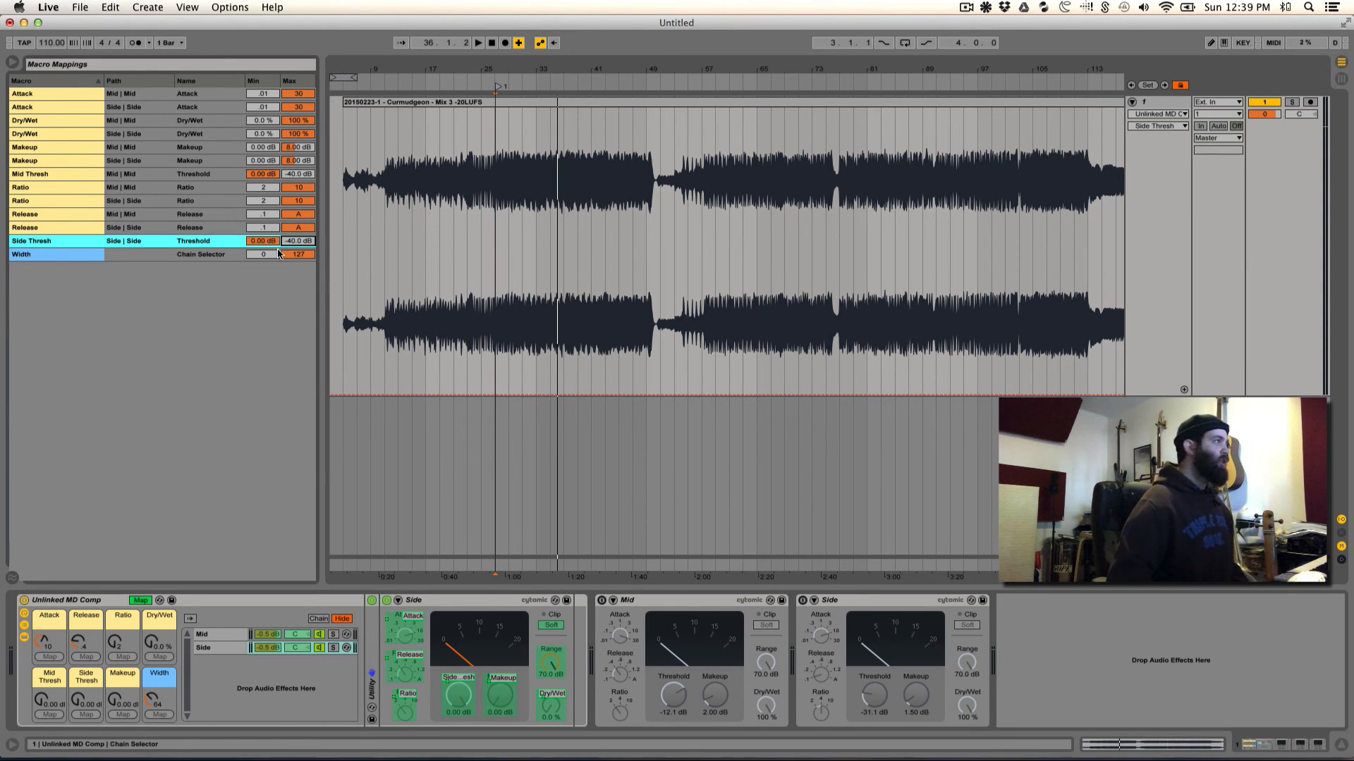
drag(263, 241, 263, 317)
drag(299, 242, 263, 250)
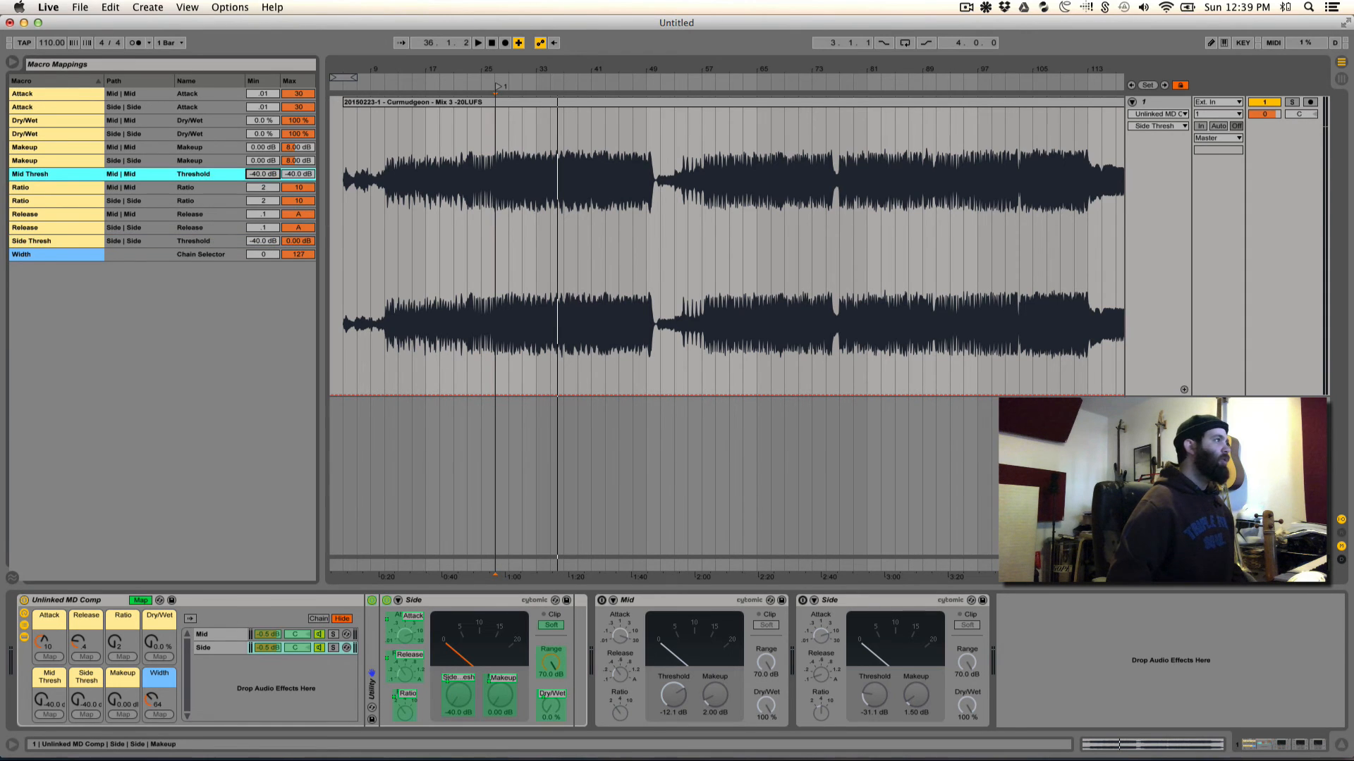
drag(299, 174, 299, 98)
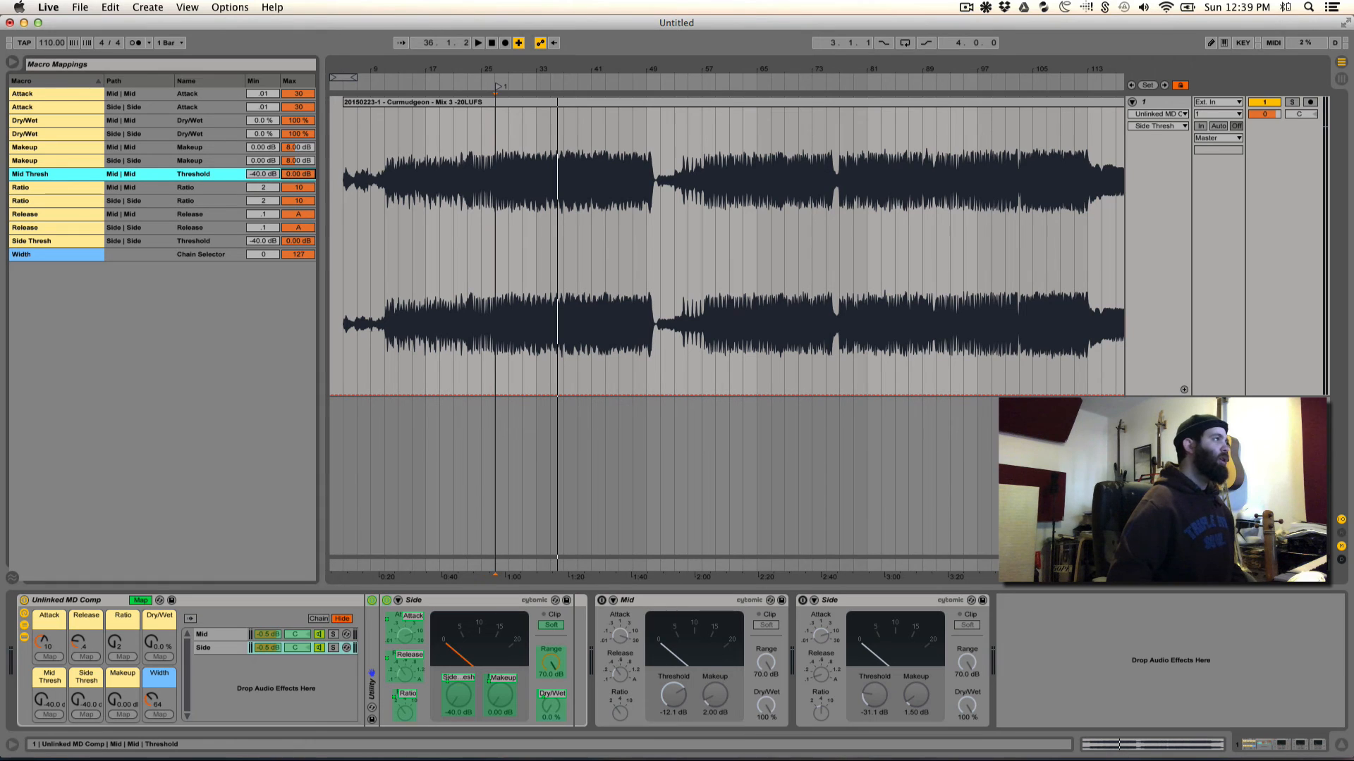
Step: Leave macro mapping mode and set the Mid Thresh and Side Thresh macros to 0 dB
click(142, 601)
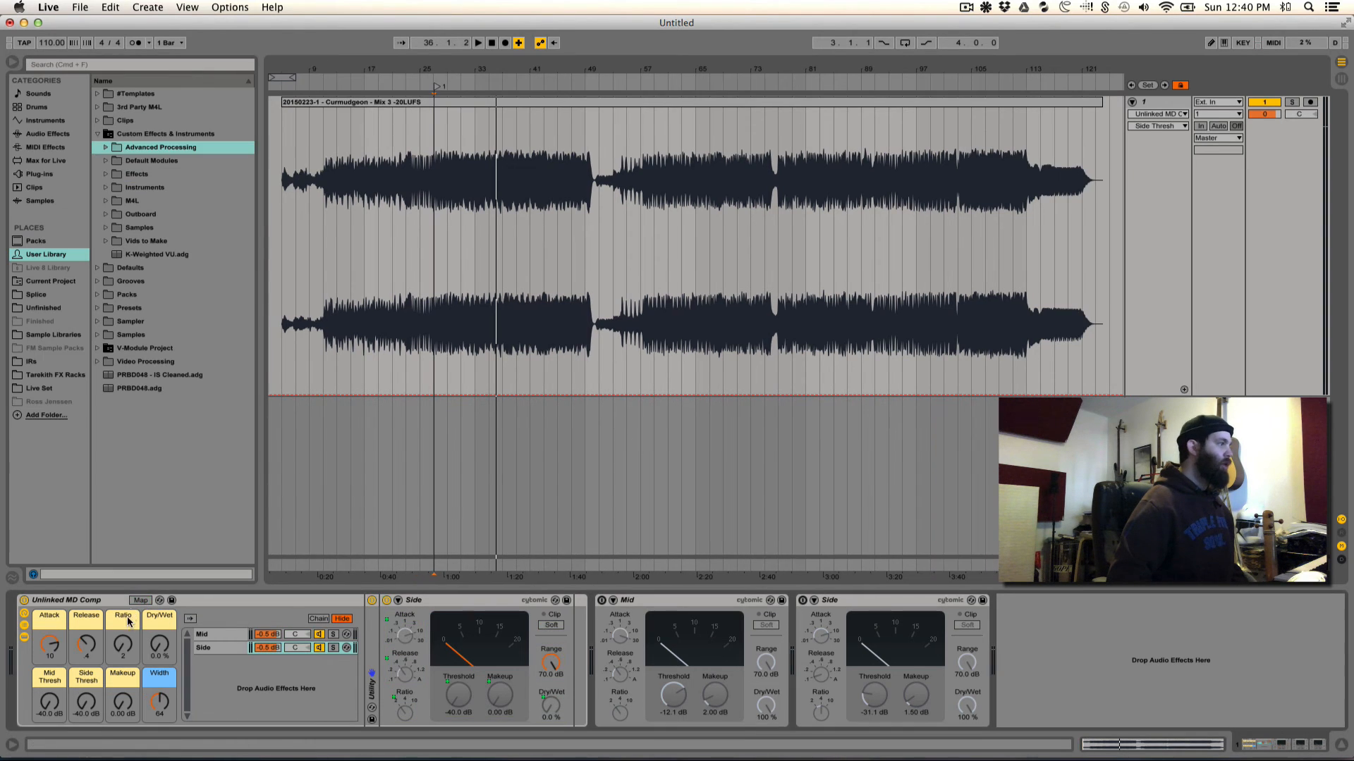
drag(53, 706, 53, 610)
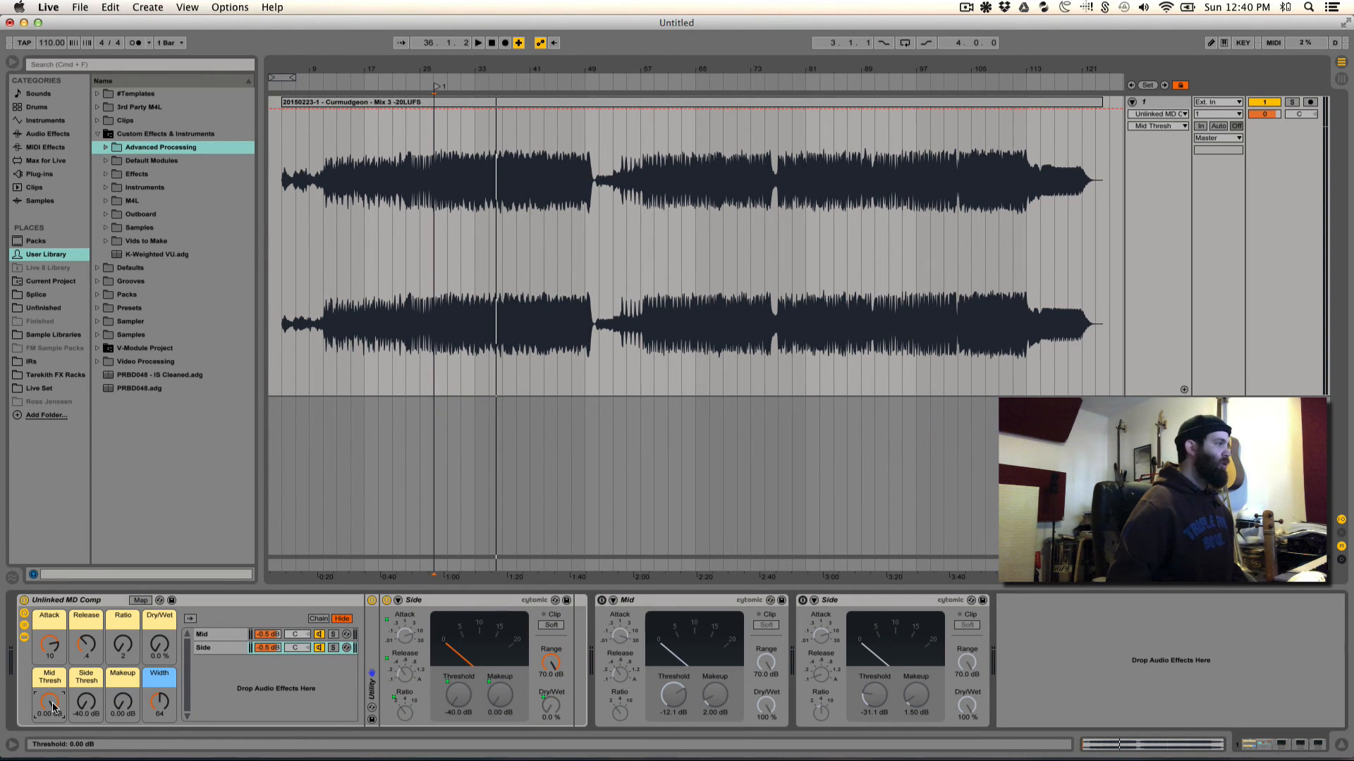
drag(53, 708, 86, 656)
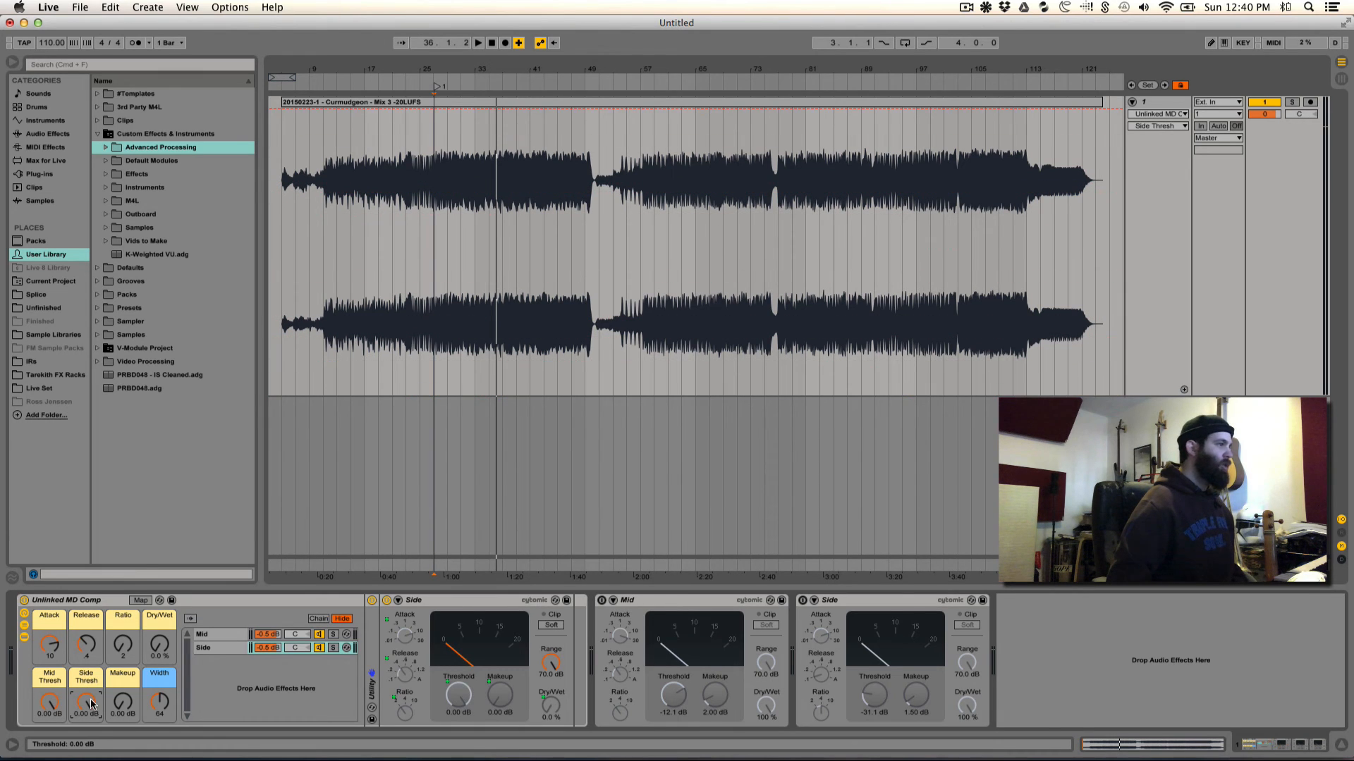
Step: Rename the compressor rack as Linked MD Comp
click(62, 605)
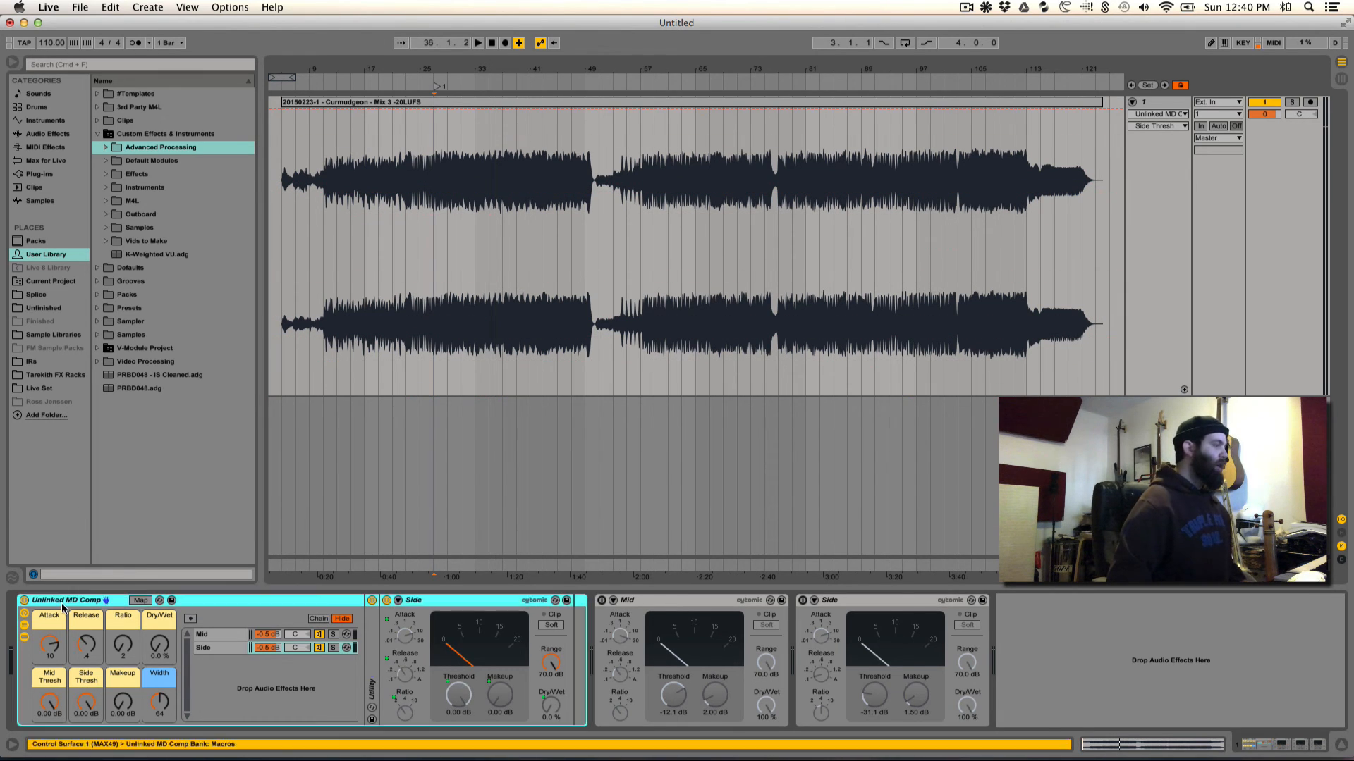
key(super+r)
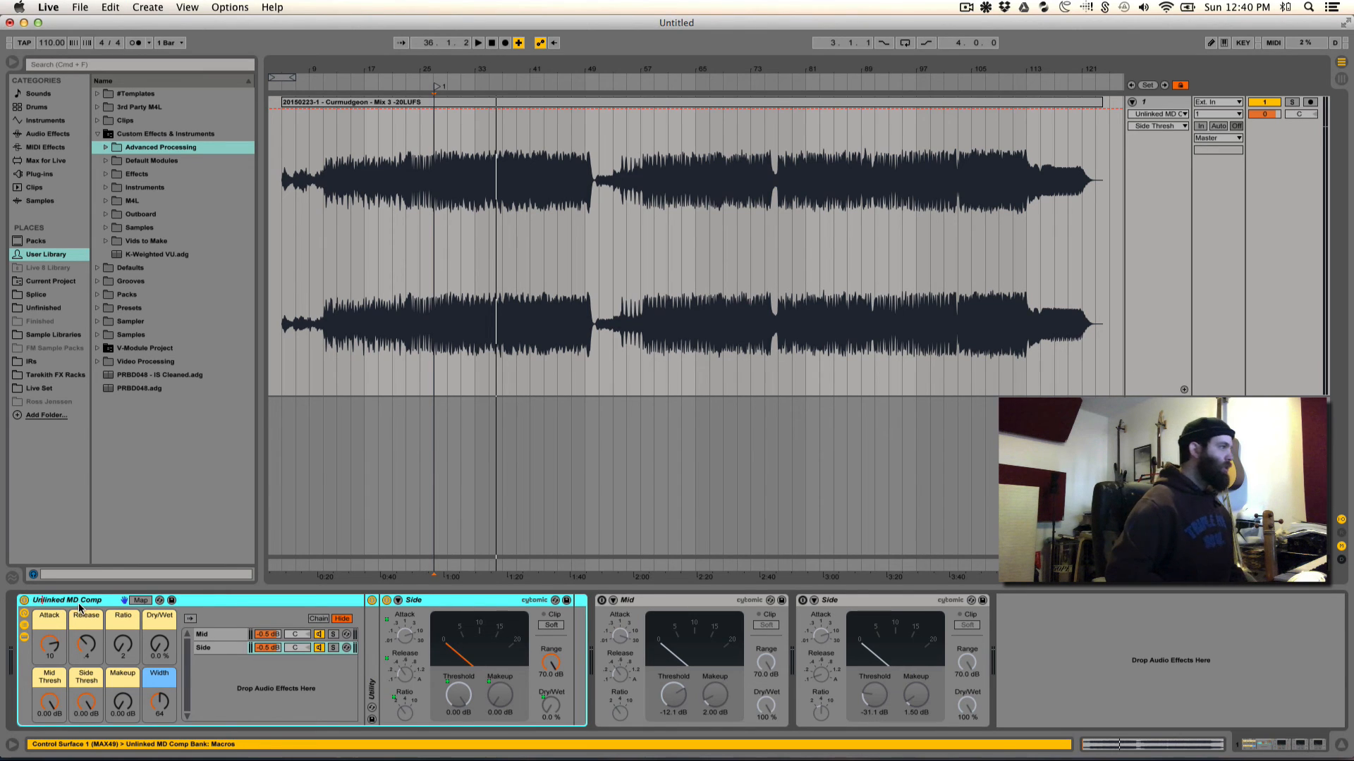
key(BackSpace)
key(BackSpace)
key(BackSpace)
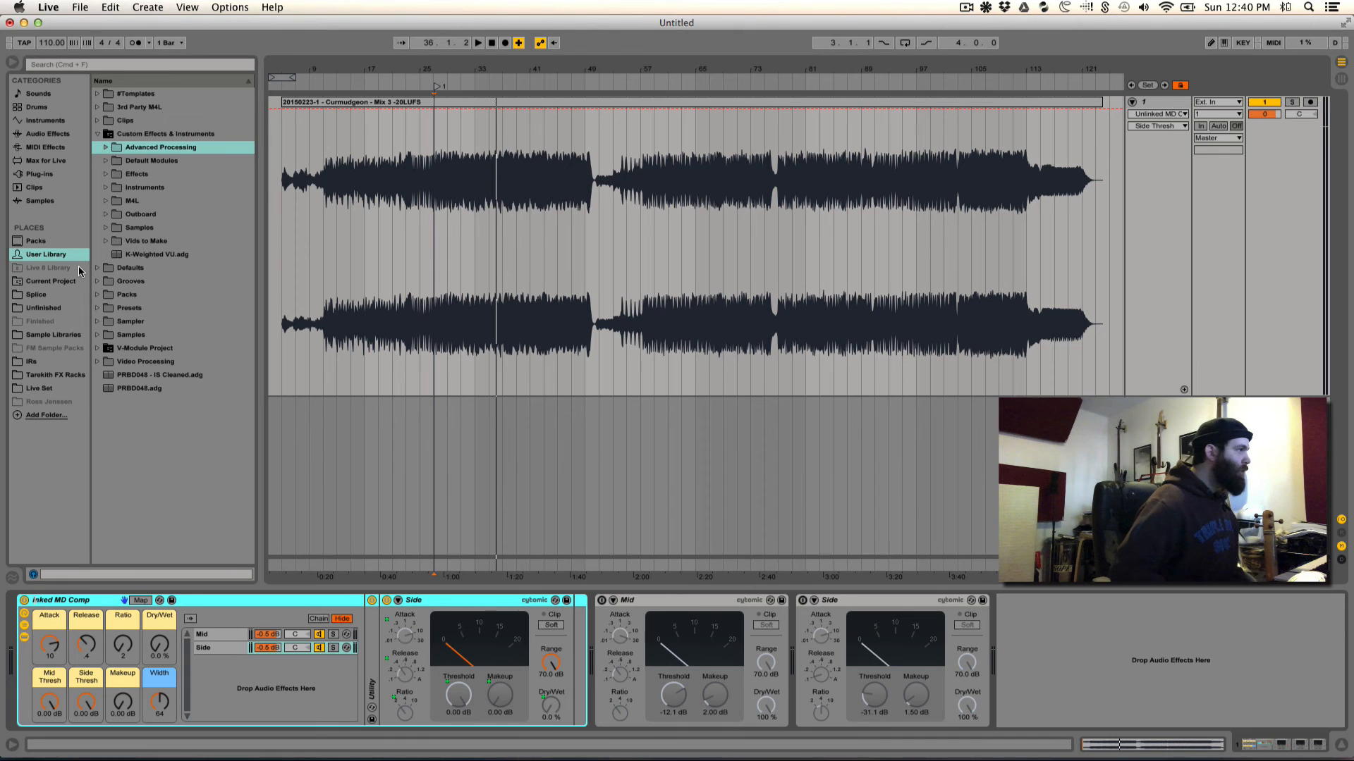
text(L)
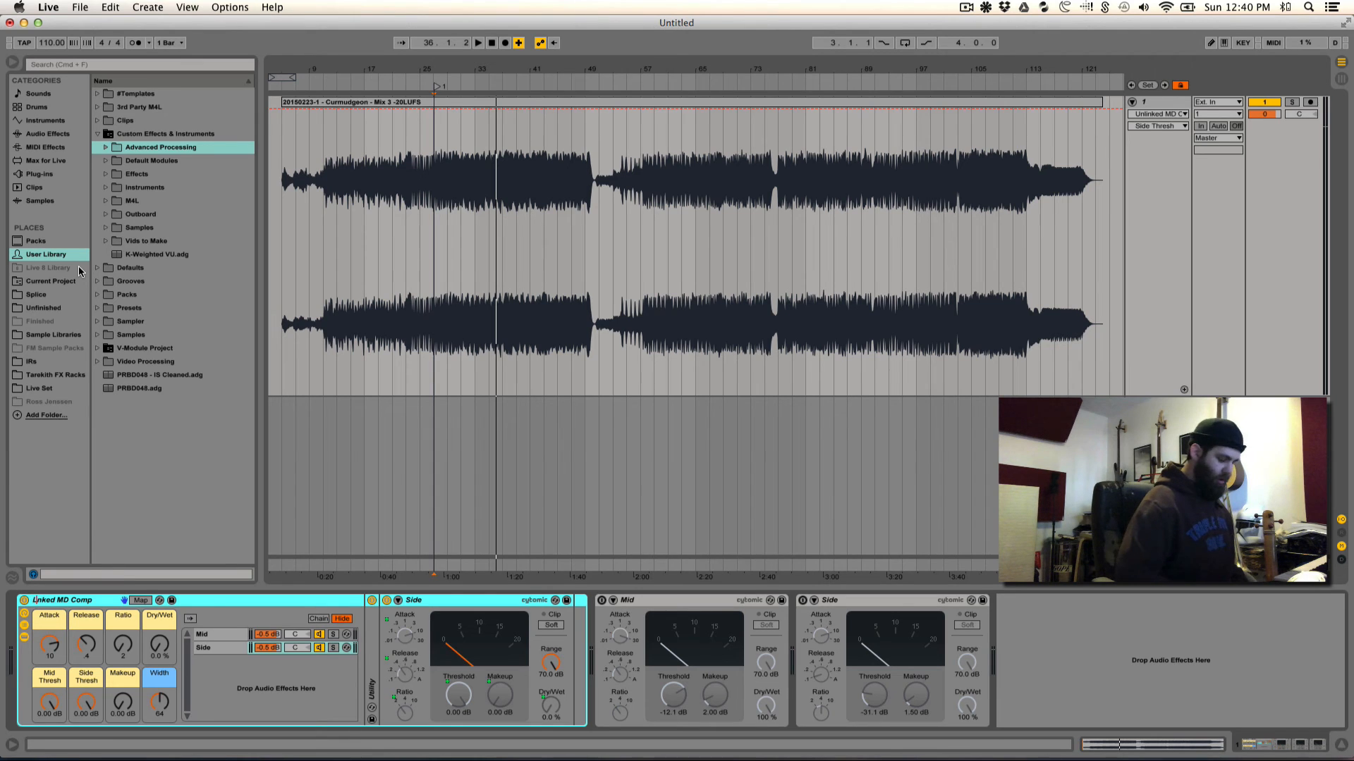
key(Return)
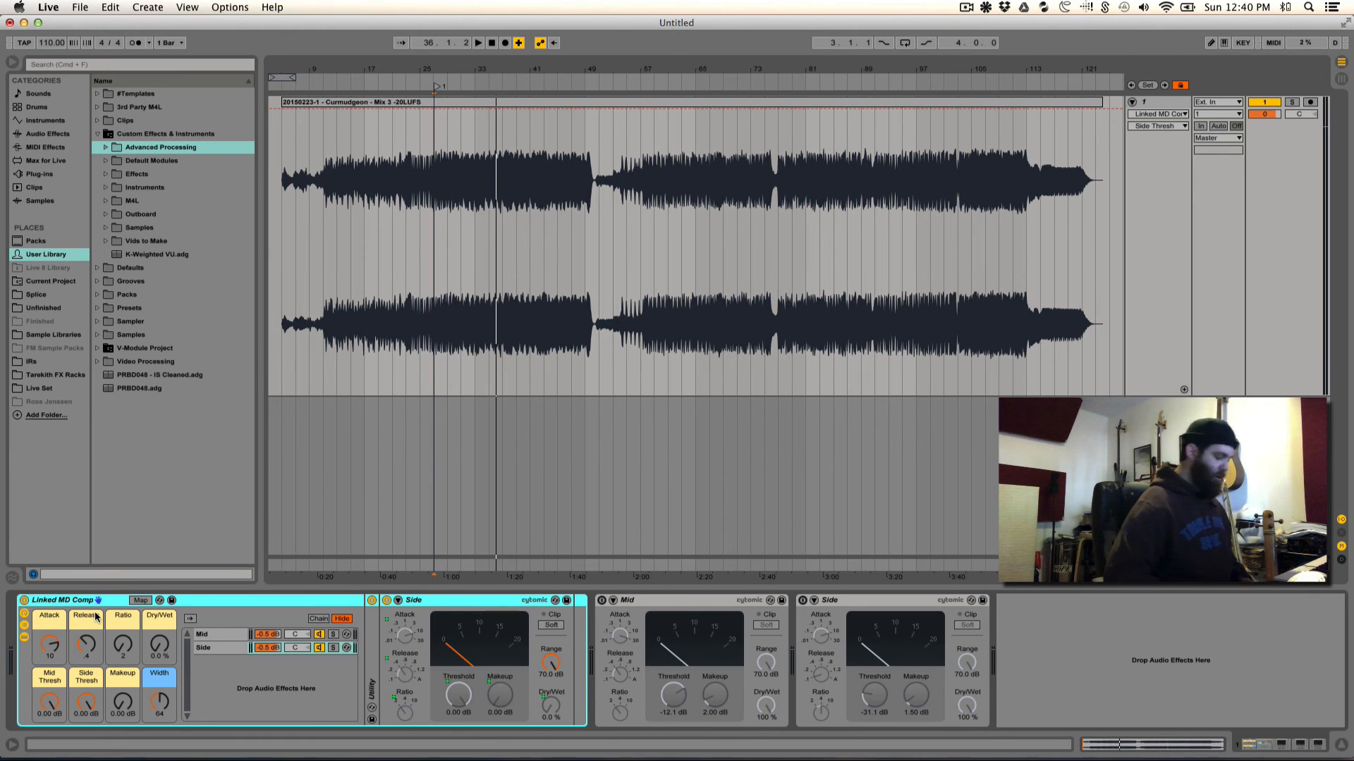
Step: Correct the rack's name to Linked MS Comp
key(super+r)
click(75, 603)
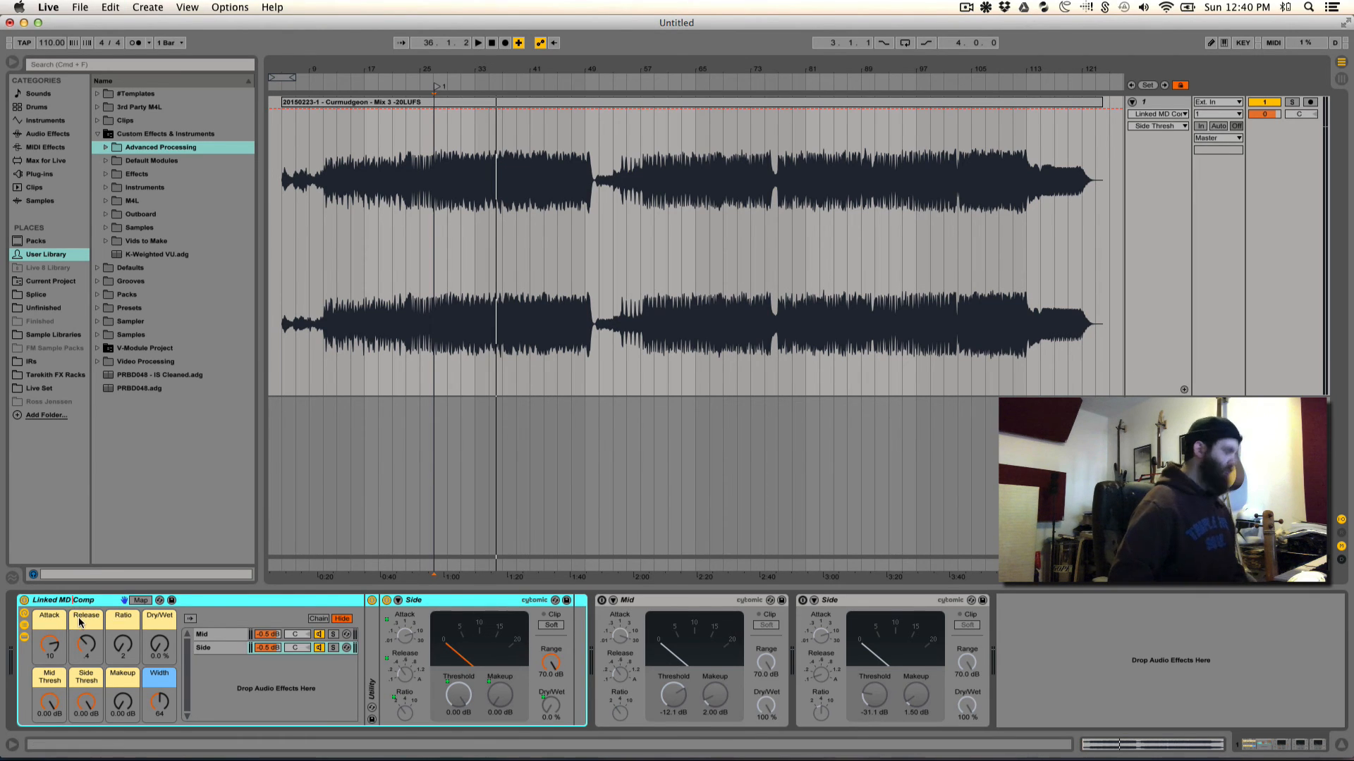
key(BackSpace)
text(S)
key(BackSpace)
key(BackSpace)
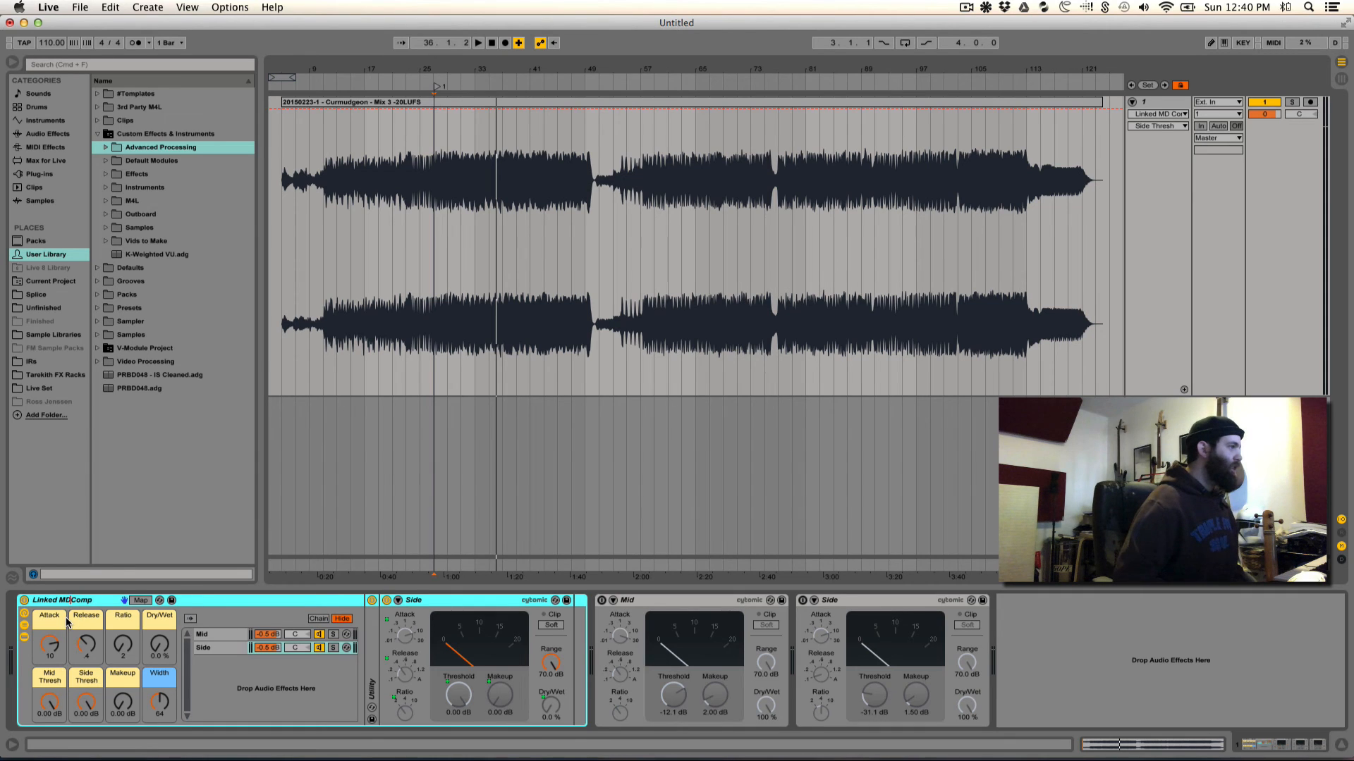
text(S)
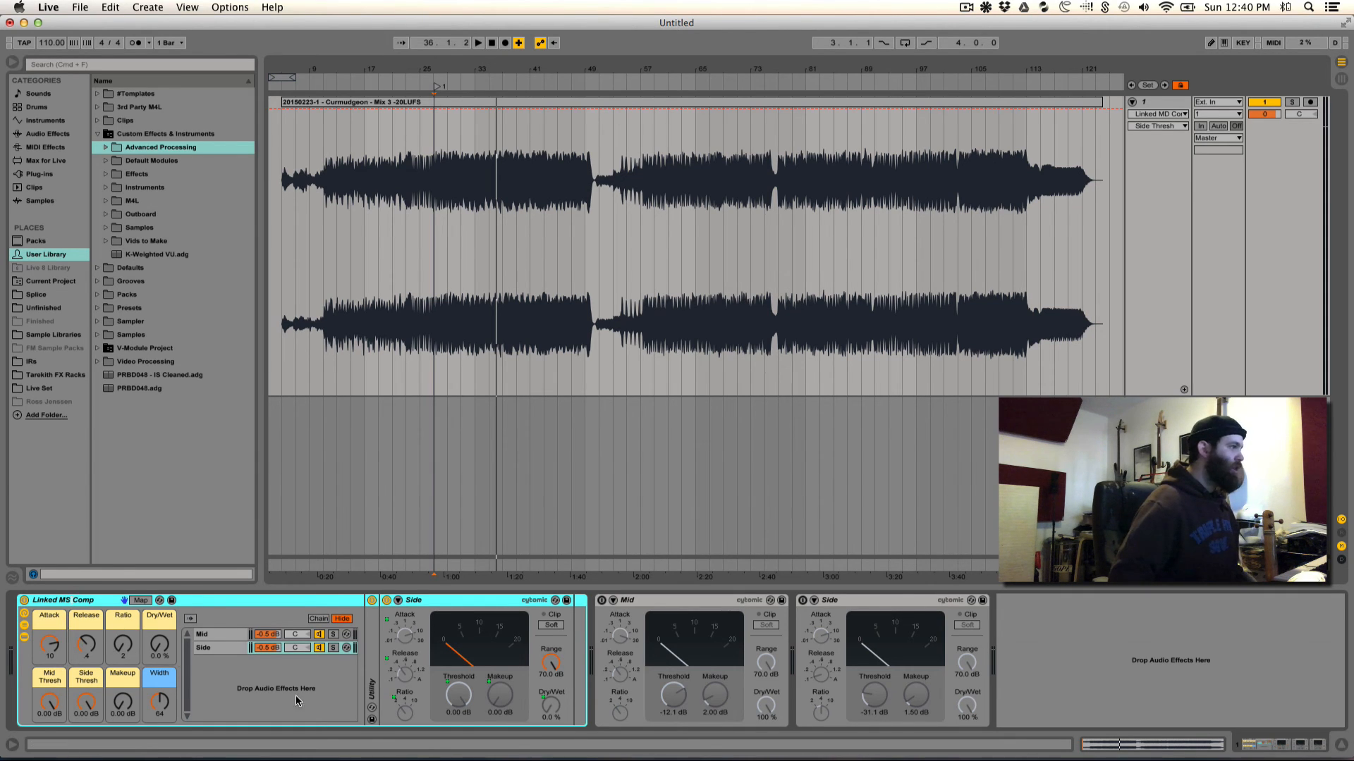
Step: Reset the Mid and Side chain volumes to 0 dB
click(275, 635)
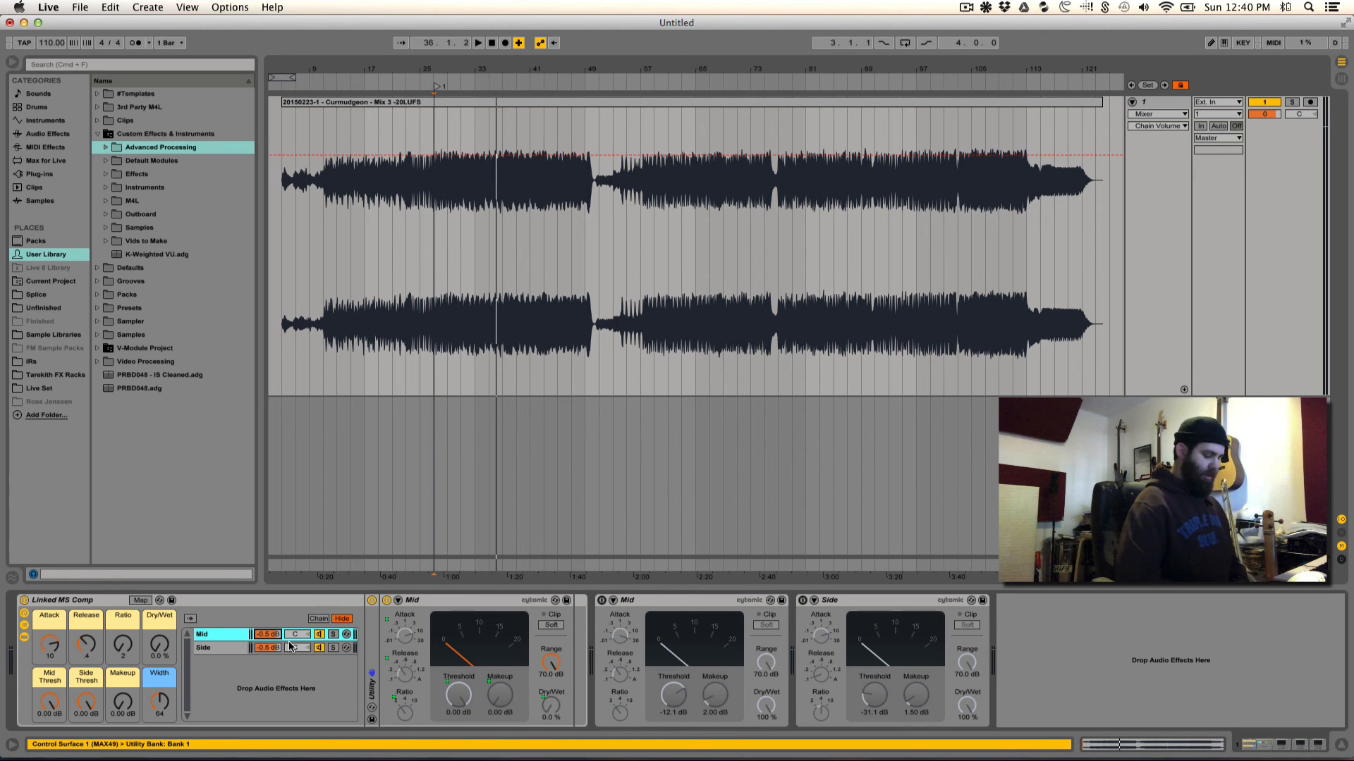
key(Delete)
click(274, 650)
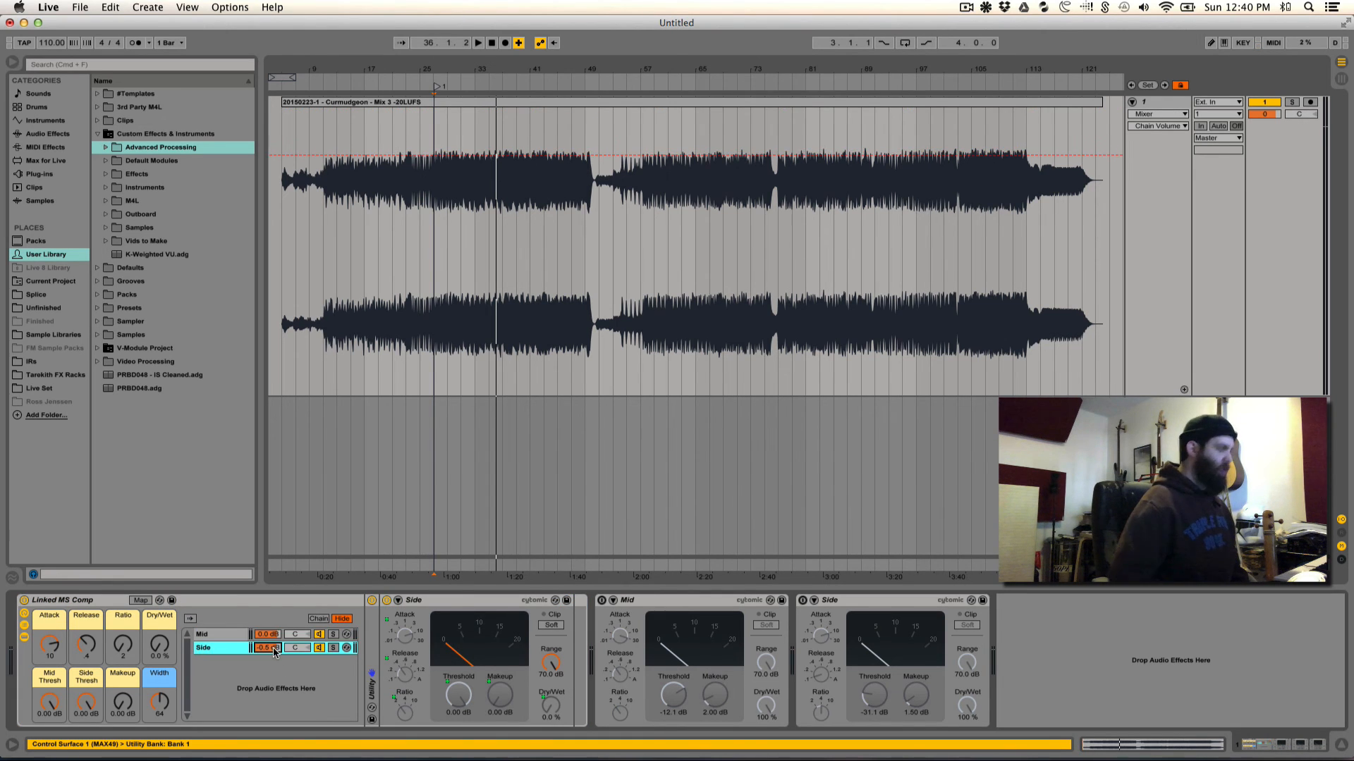
key(Delete)
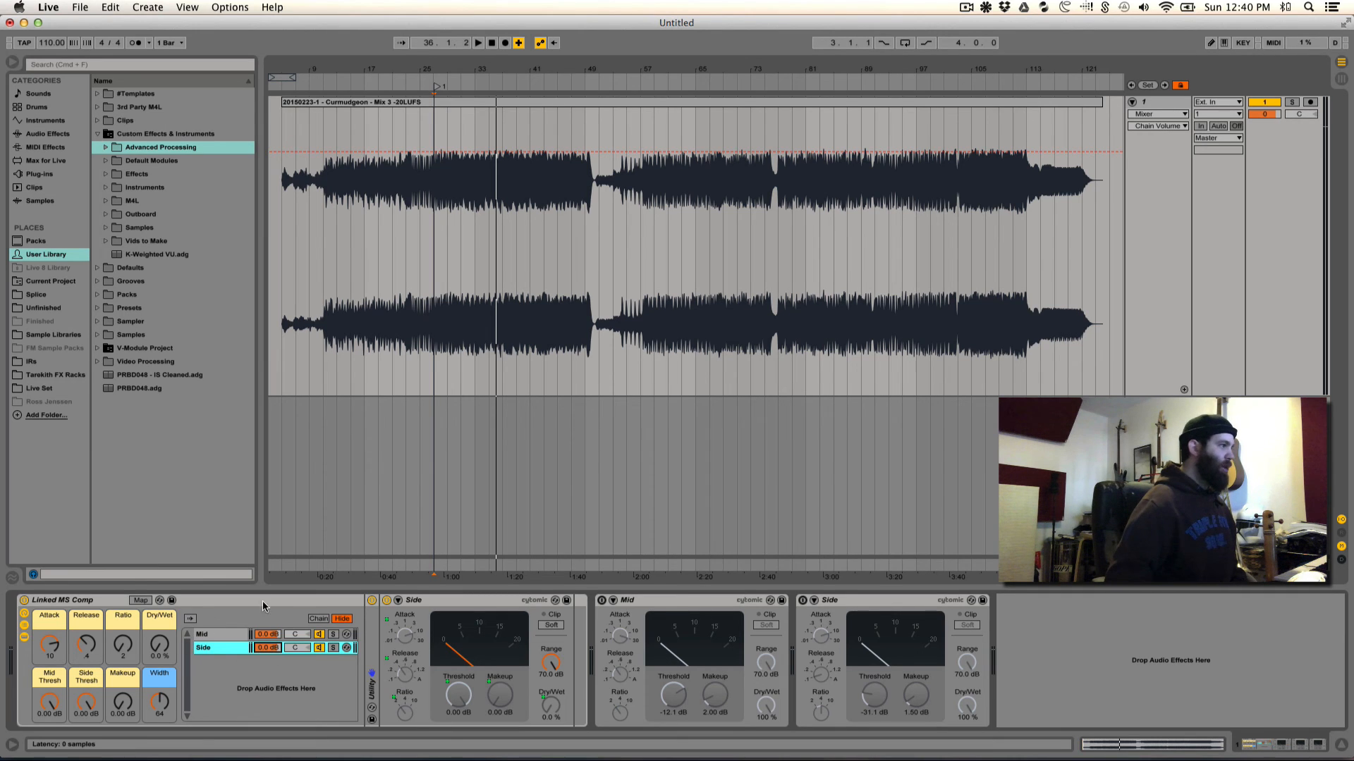
Step: Save the Linked MS Comp rack as a preset in the User Library's Advanced Processing folder
click(73, 602)
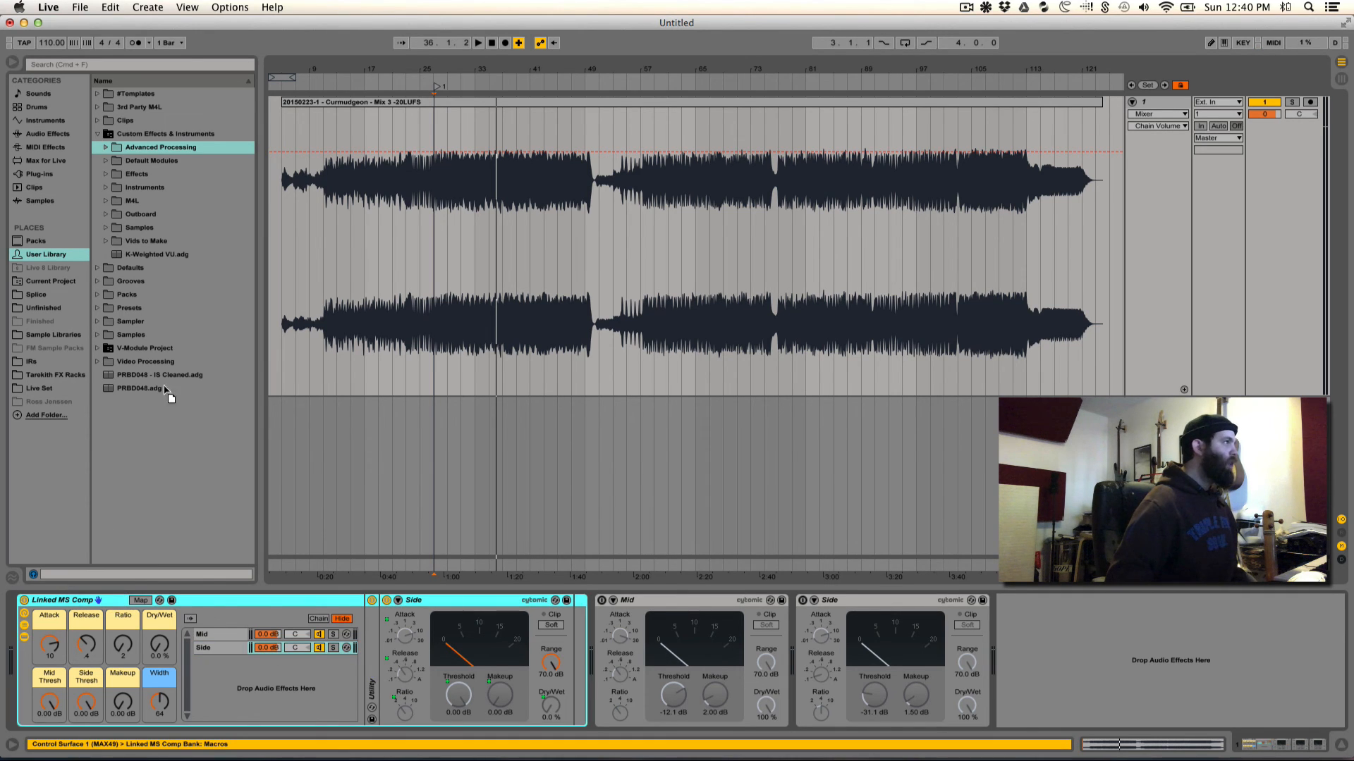
drag(169, 397, 182, 149)
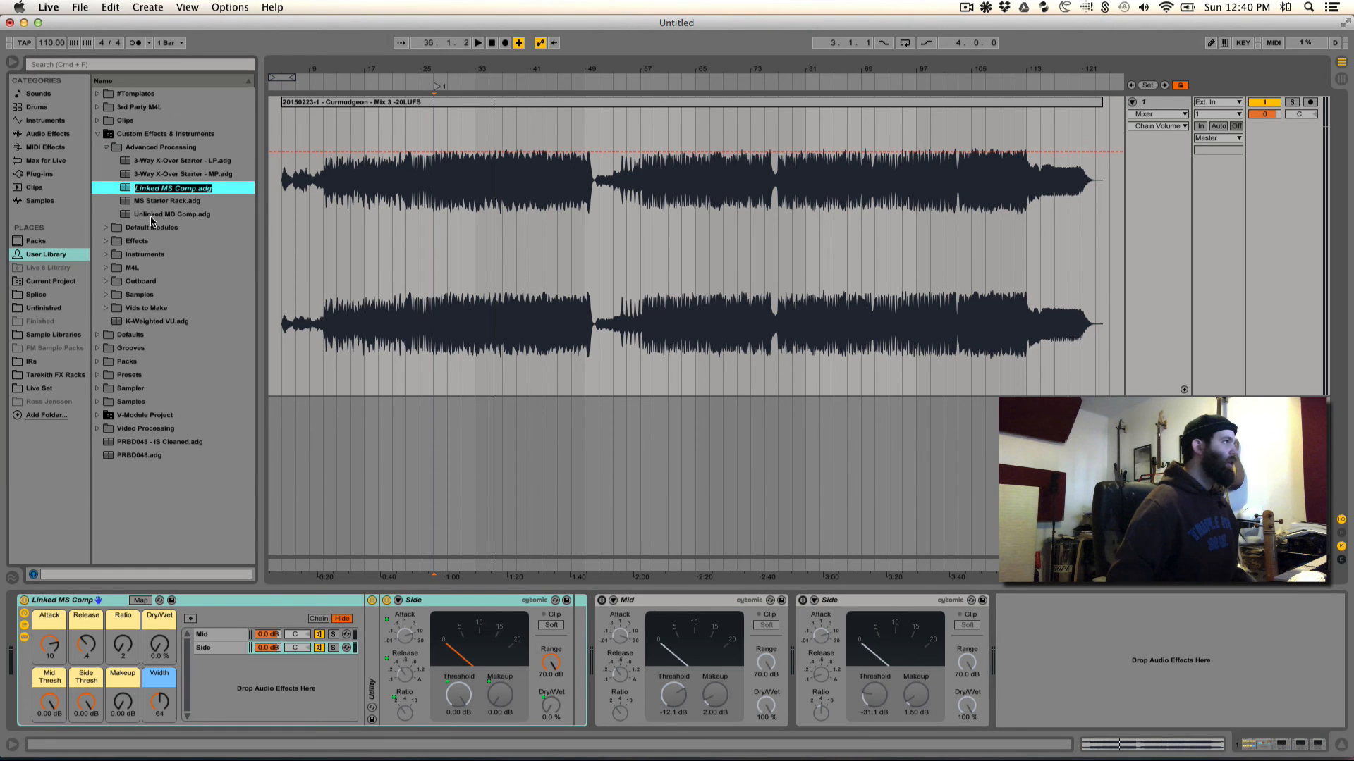
Step: Rename the Unlinked MD Comp preset in the library as Unlinked MS Comp
click(174, 215)
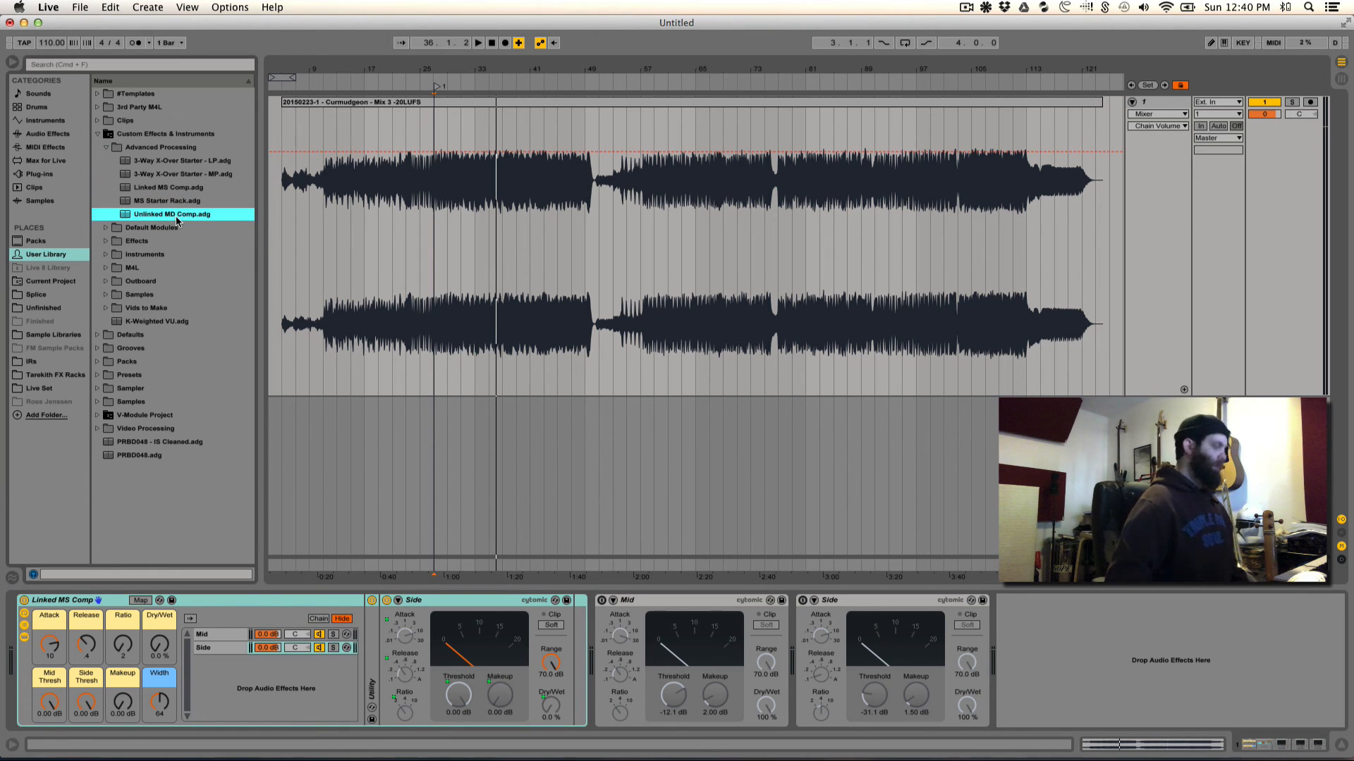
key(super+r)
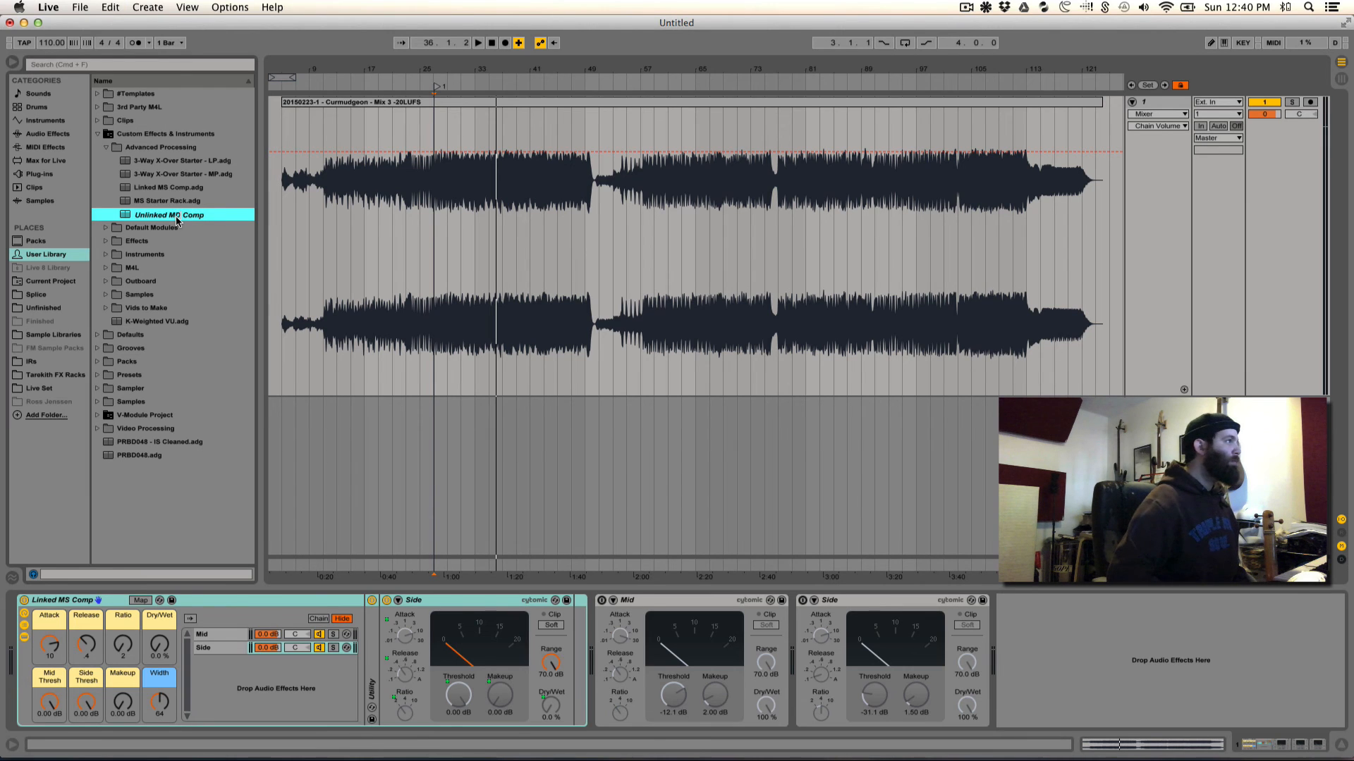
key(BackSpace)
key(Escape)
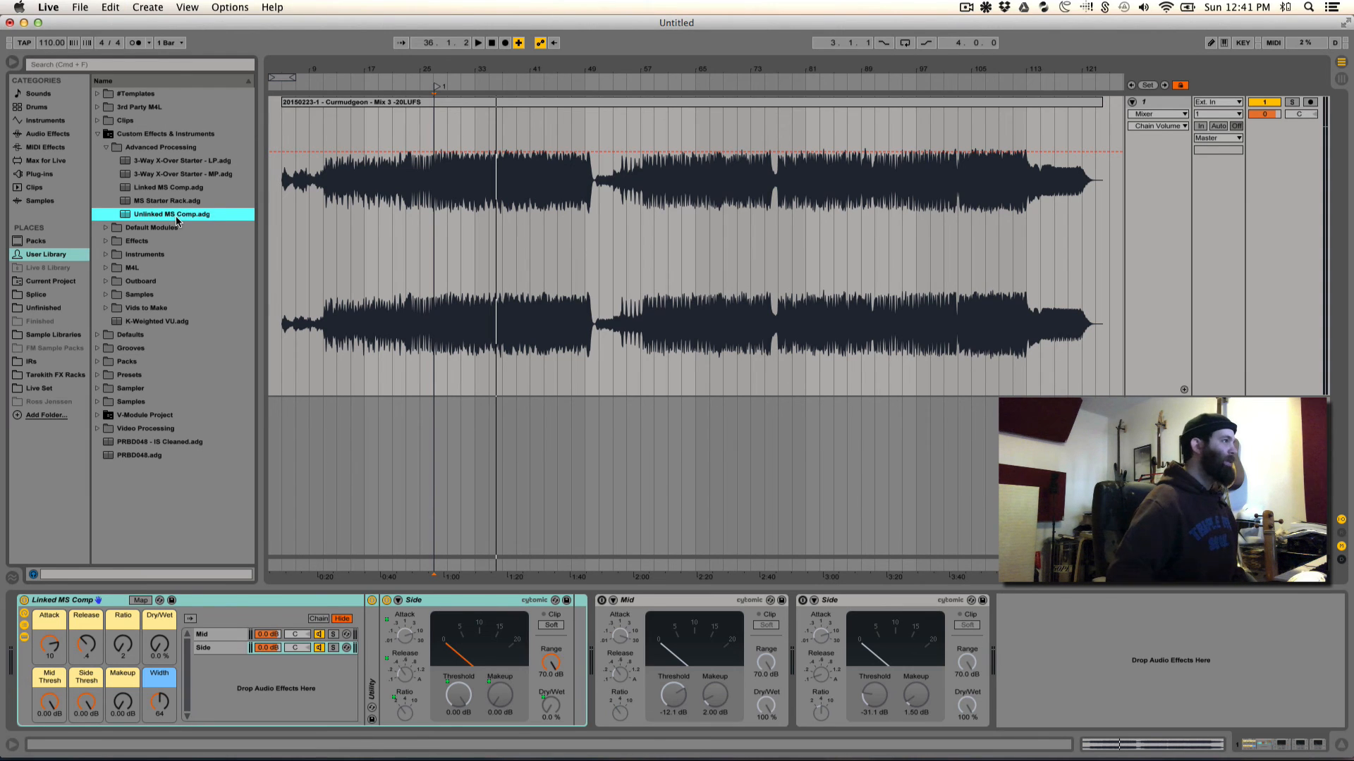
click(199, 176)
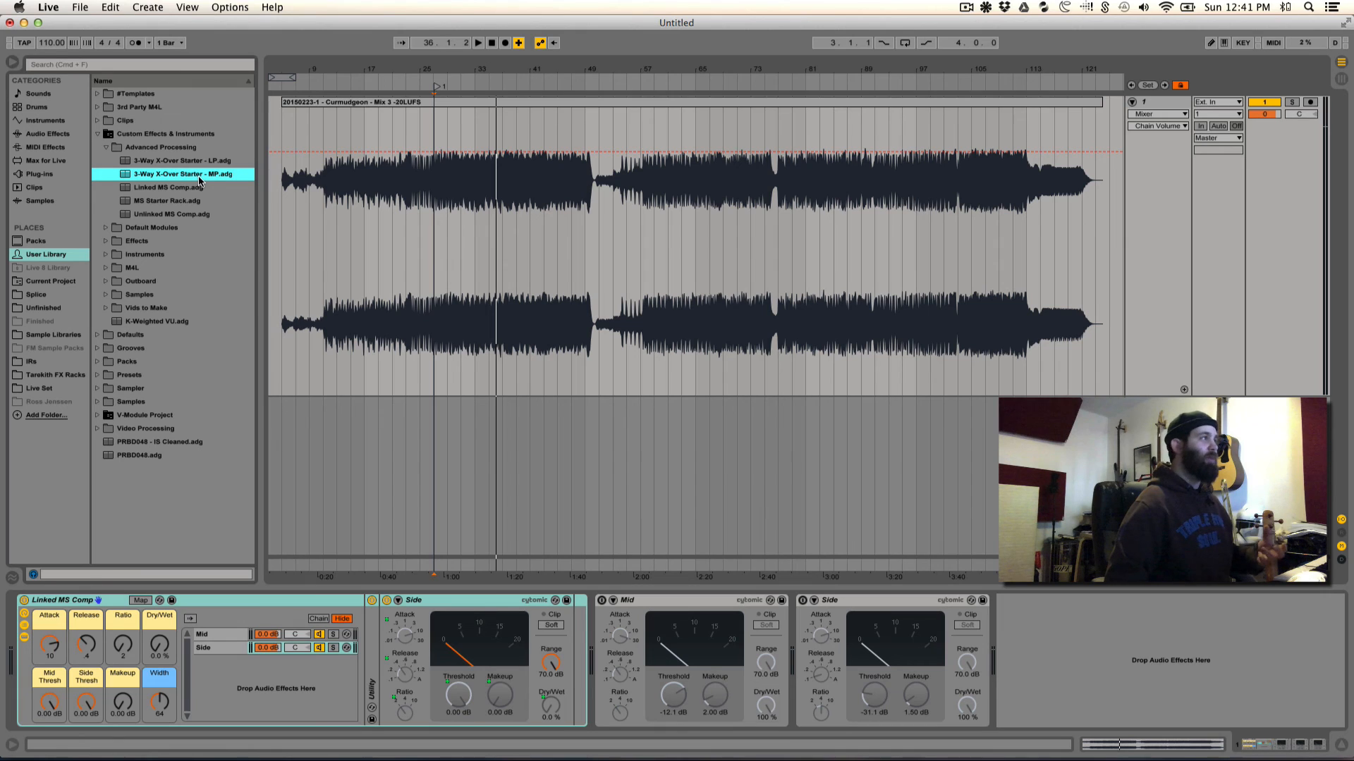
click(204, 162)
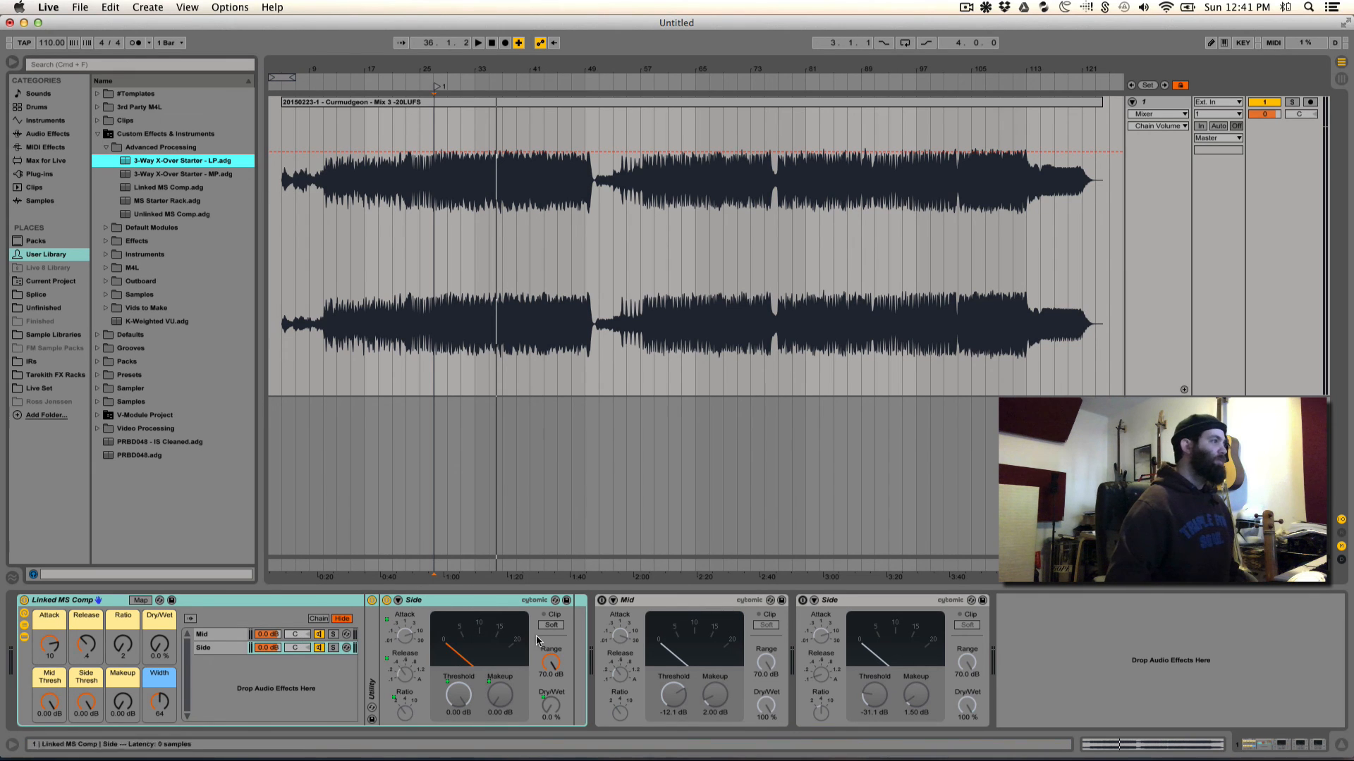
Step: Collapse the Linked MS Comp rack and the Mid and Side compressors that follow it
double_click(53, 601)
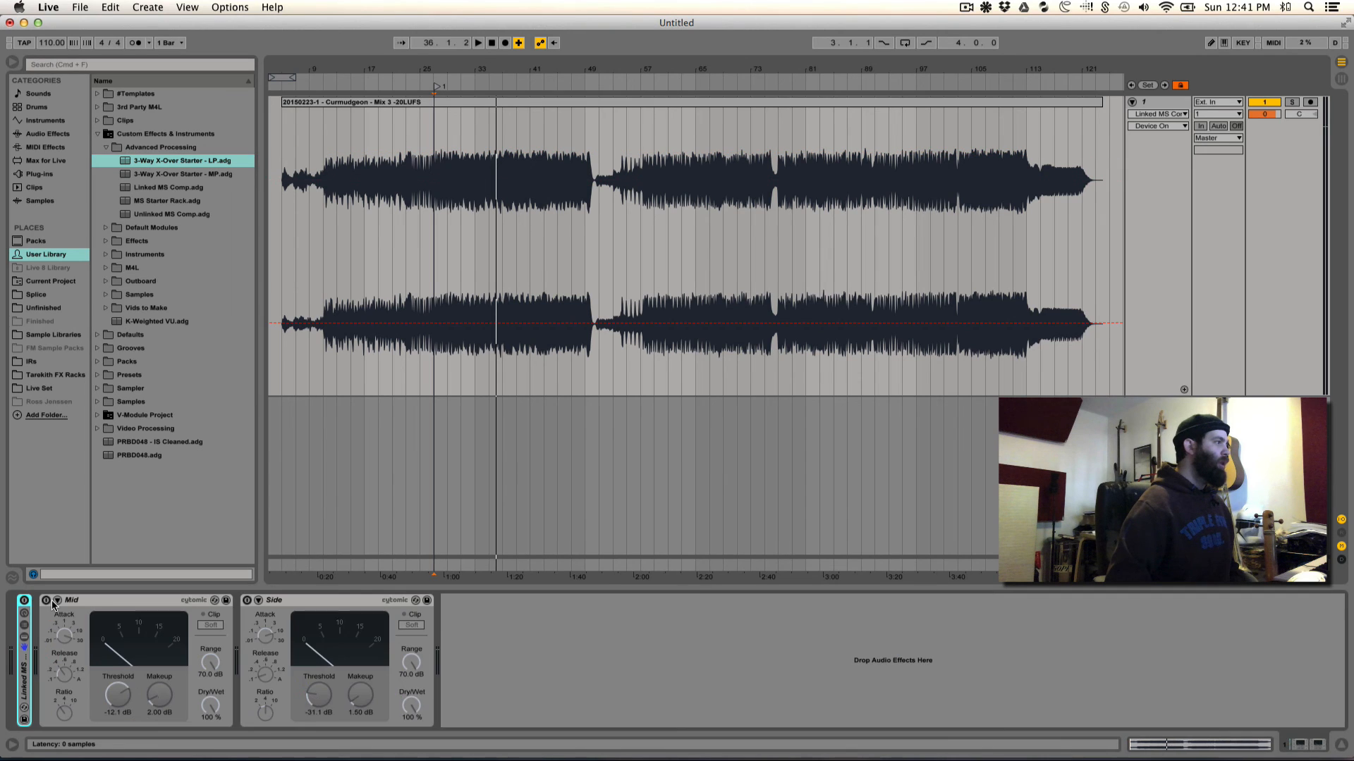
double_click(98, 602)
double_click(146, 602)
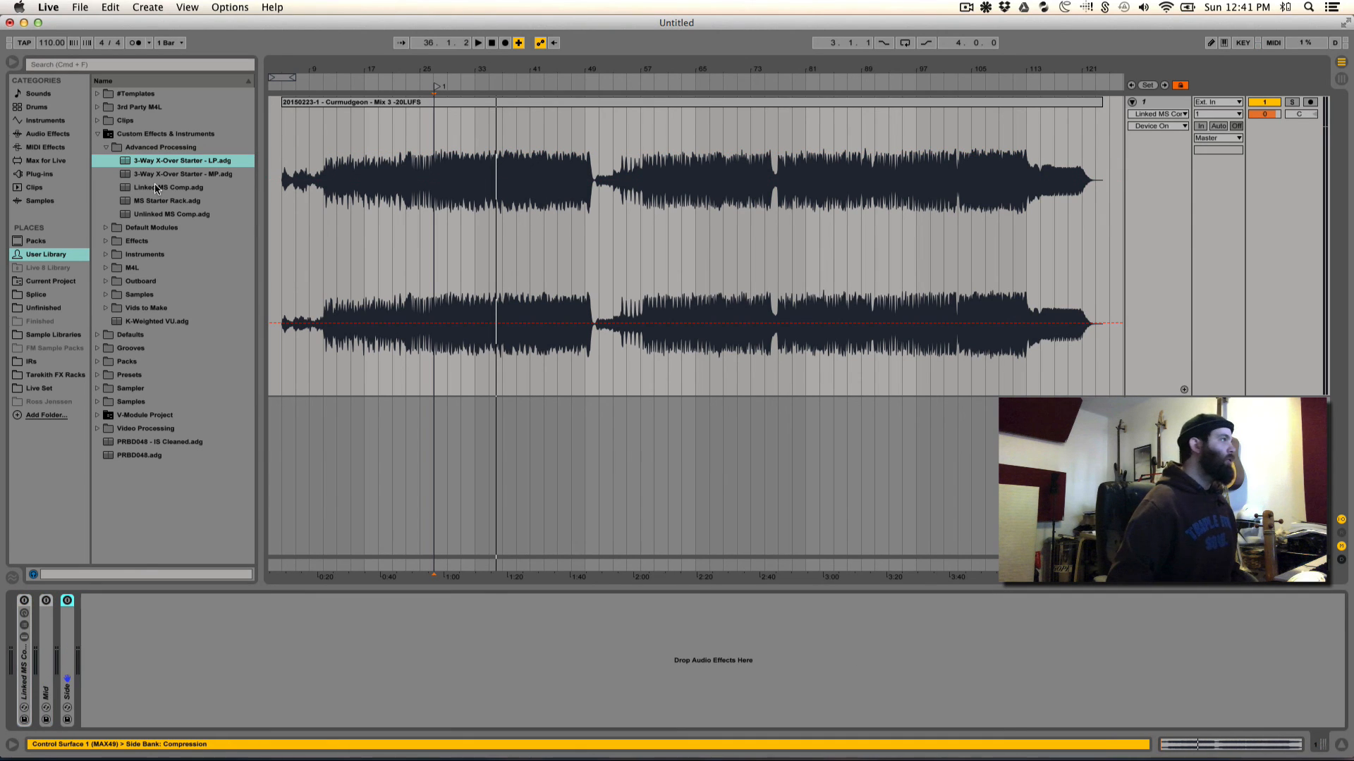
Step: Load the MS Starter Rack preset after the collapsed devices and show its chain list
drag(173, 206, 176, 679)
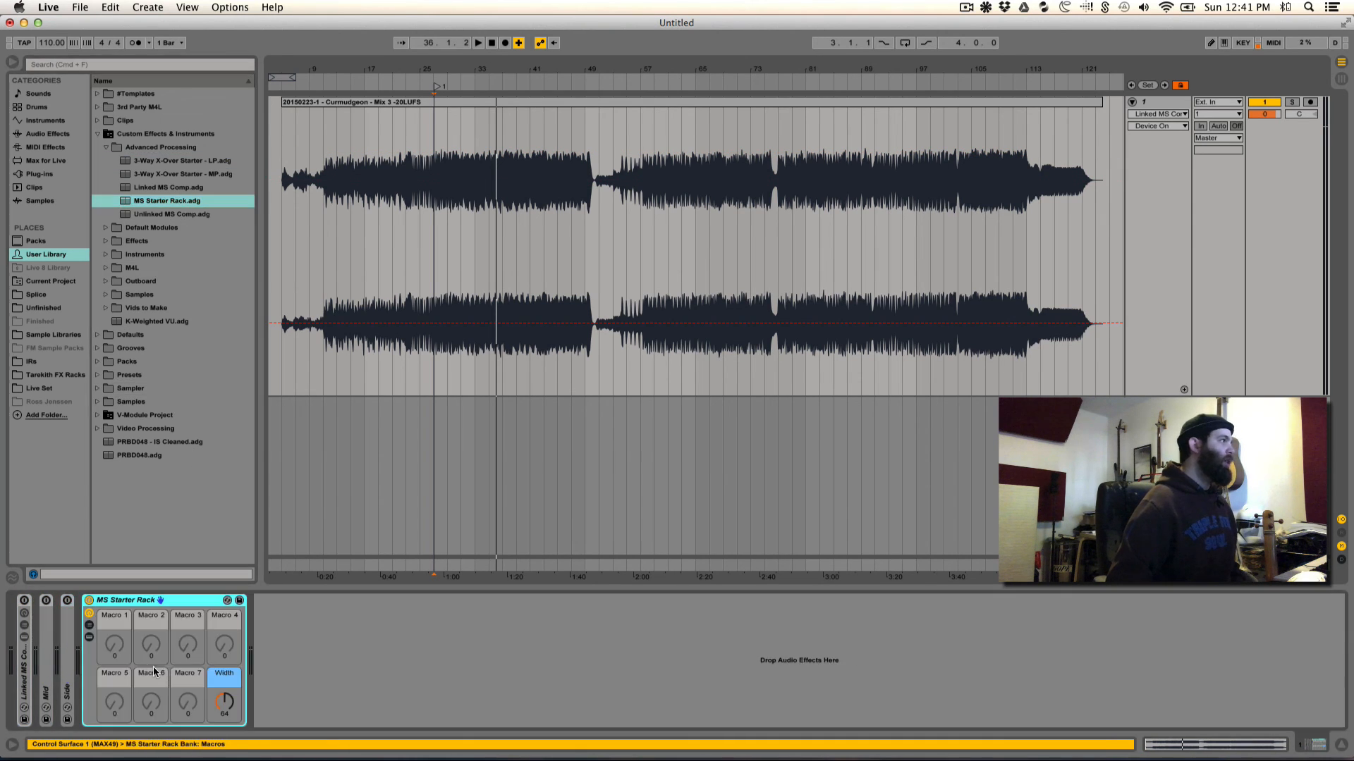
click(90, 625)
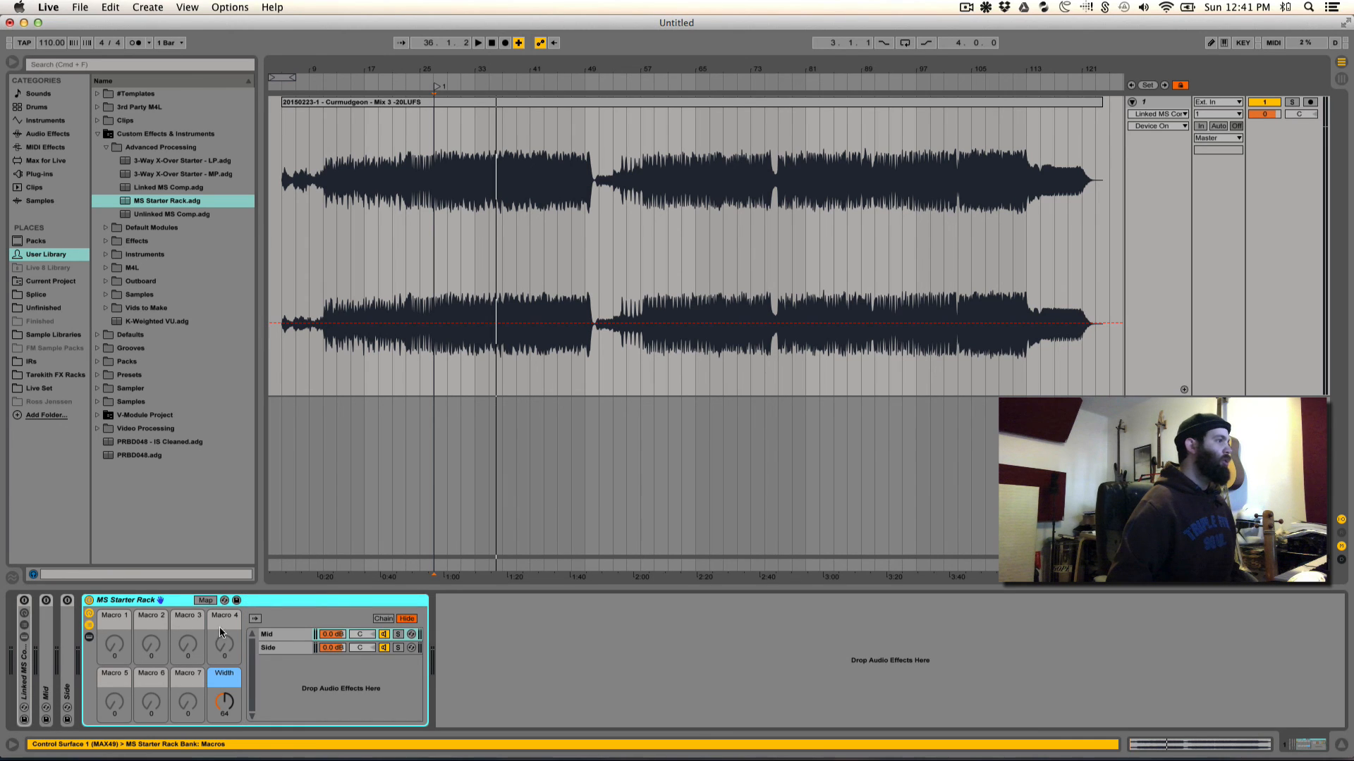
Step: Add a Saturator audio effect to the Side chain of the MS Starter Rack
click(281, 647)
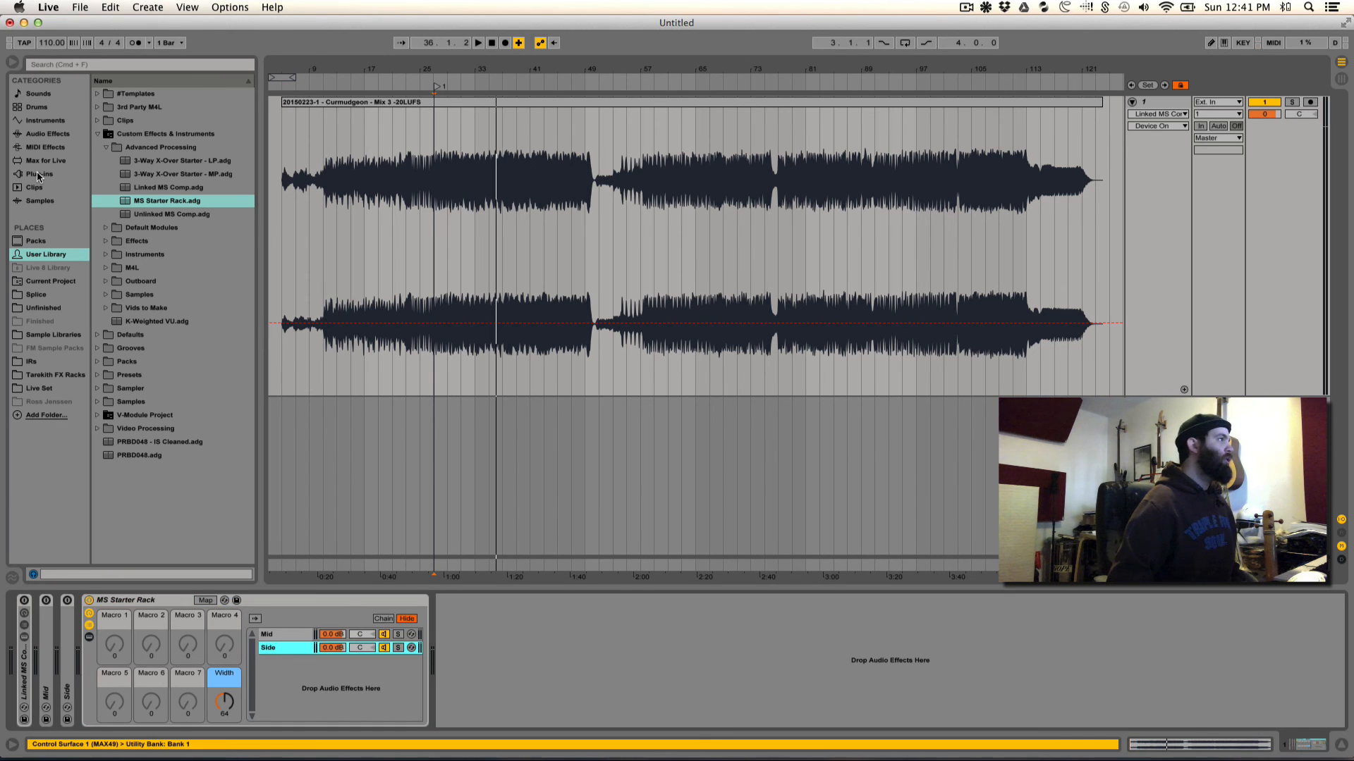
click(49, 134)
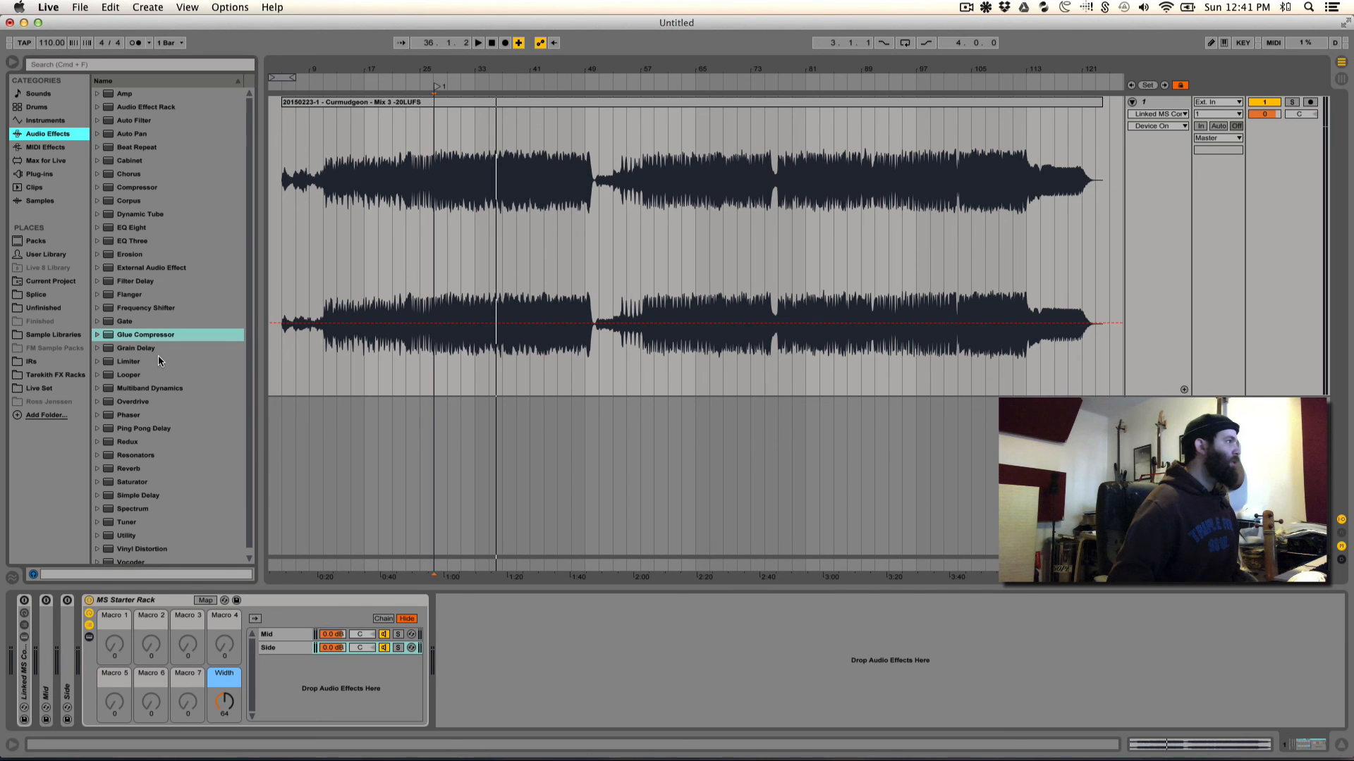
scroll(158, 355, down, 1)
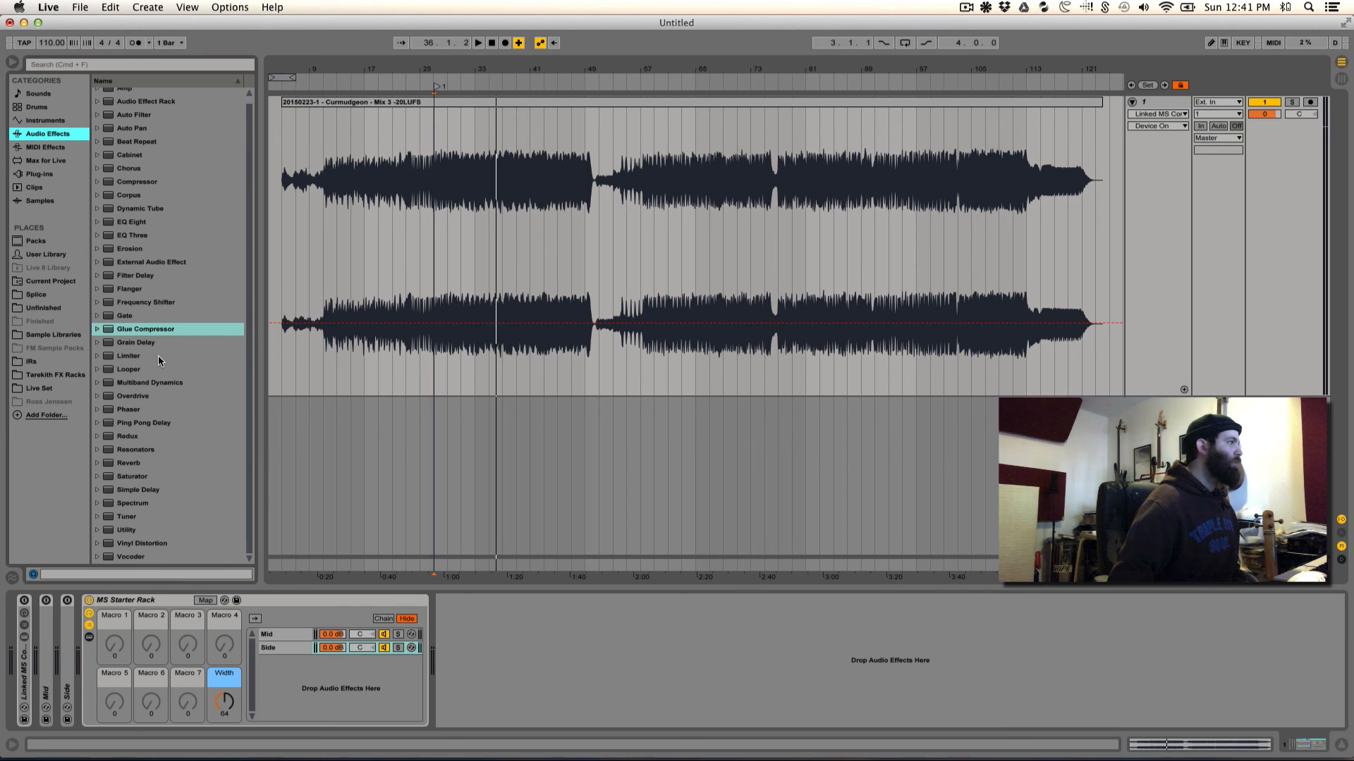
drag(130, 477, 393, 649)
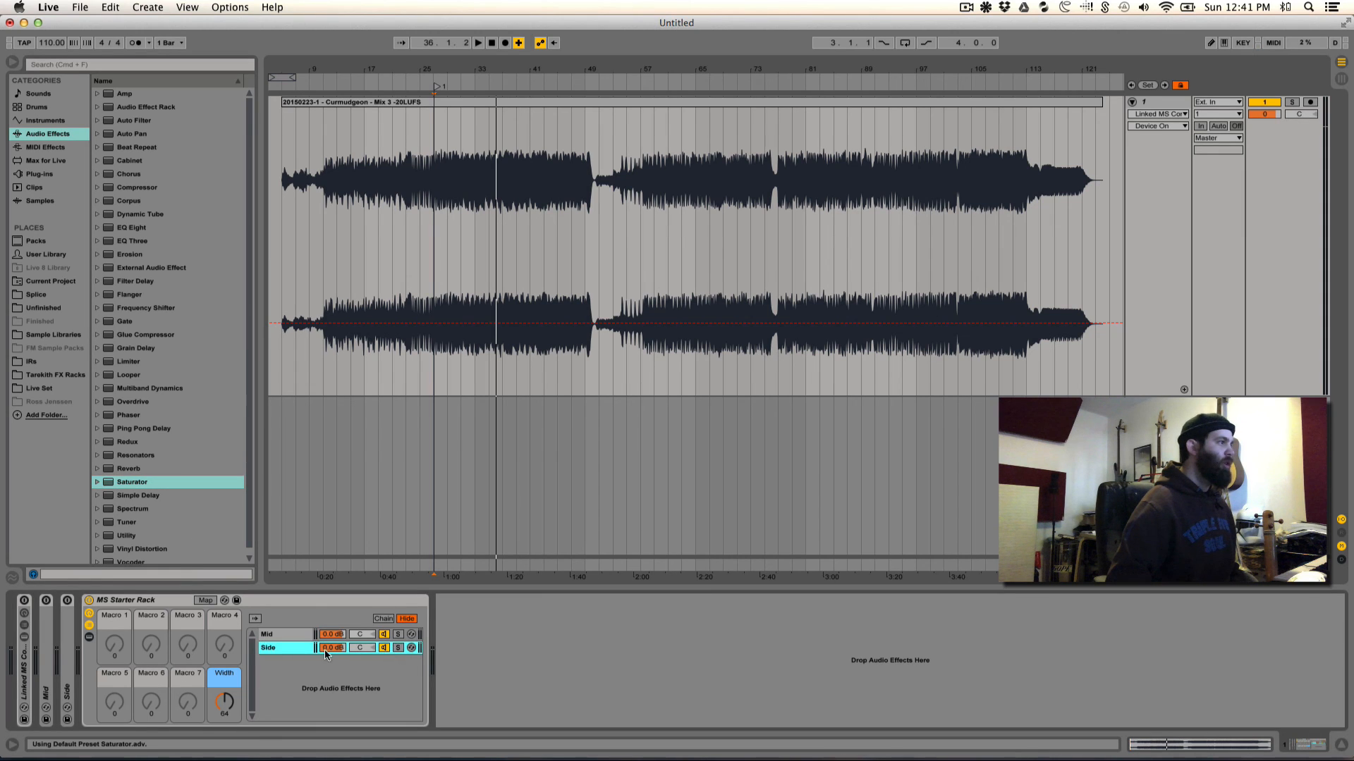
drag(278, 647, 279, 647)
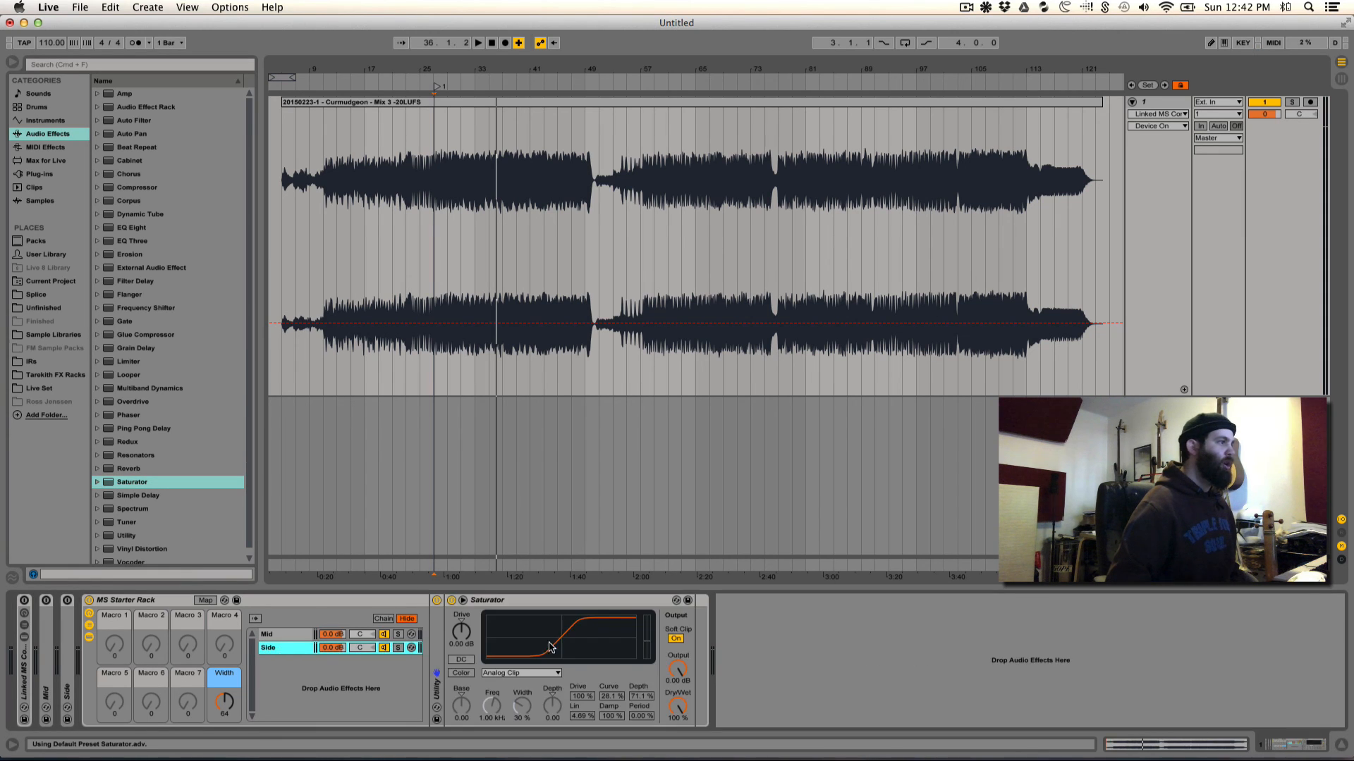
Step: Audition the soloed Side chain with the Saturator's Drive raised to about 26 dB and its Output lowered to -16 dB
click(398, 648)
key(space)
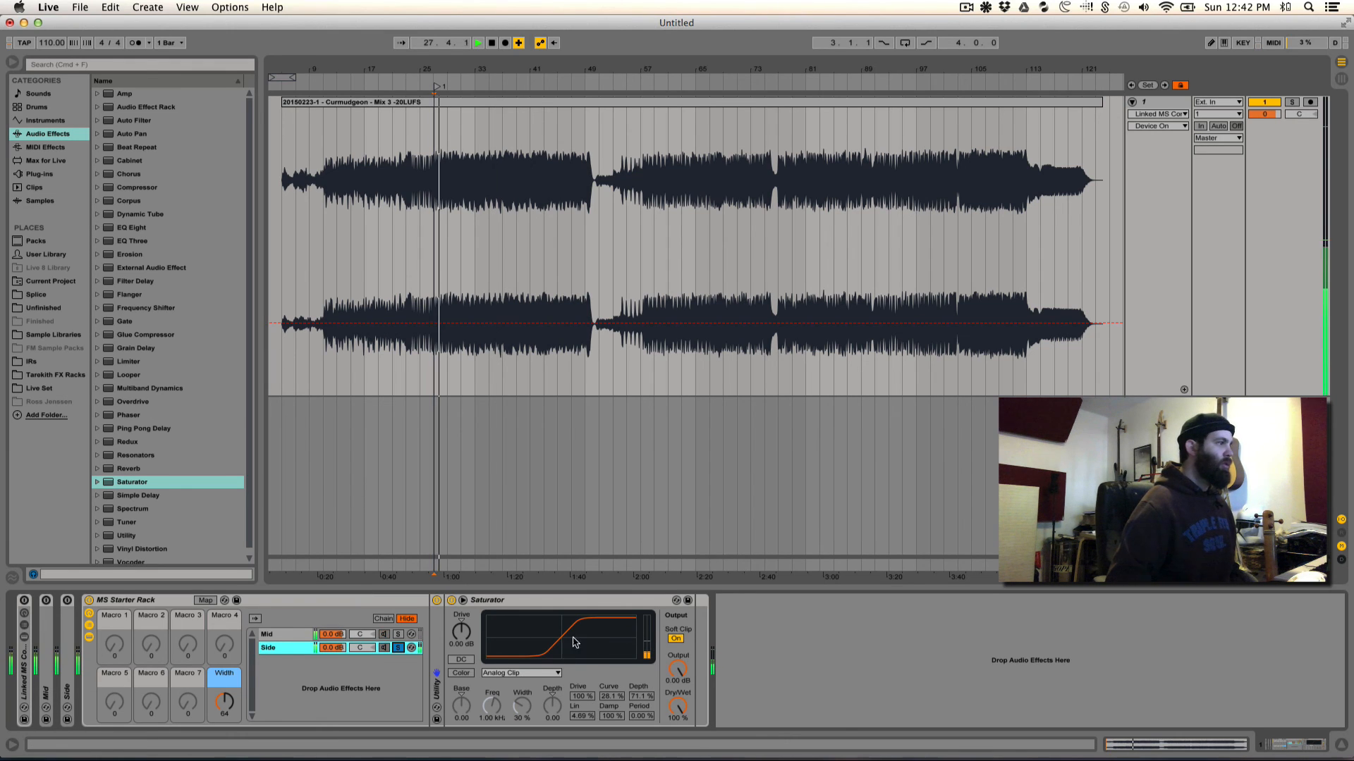
click(461, 630)
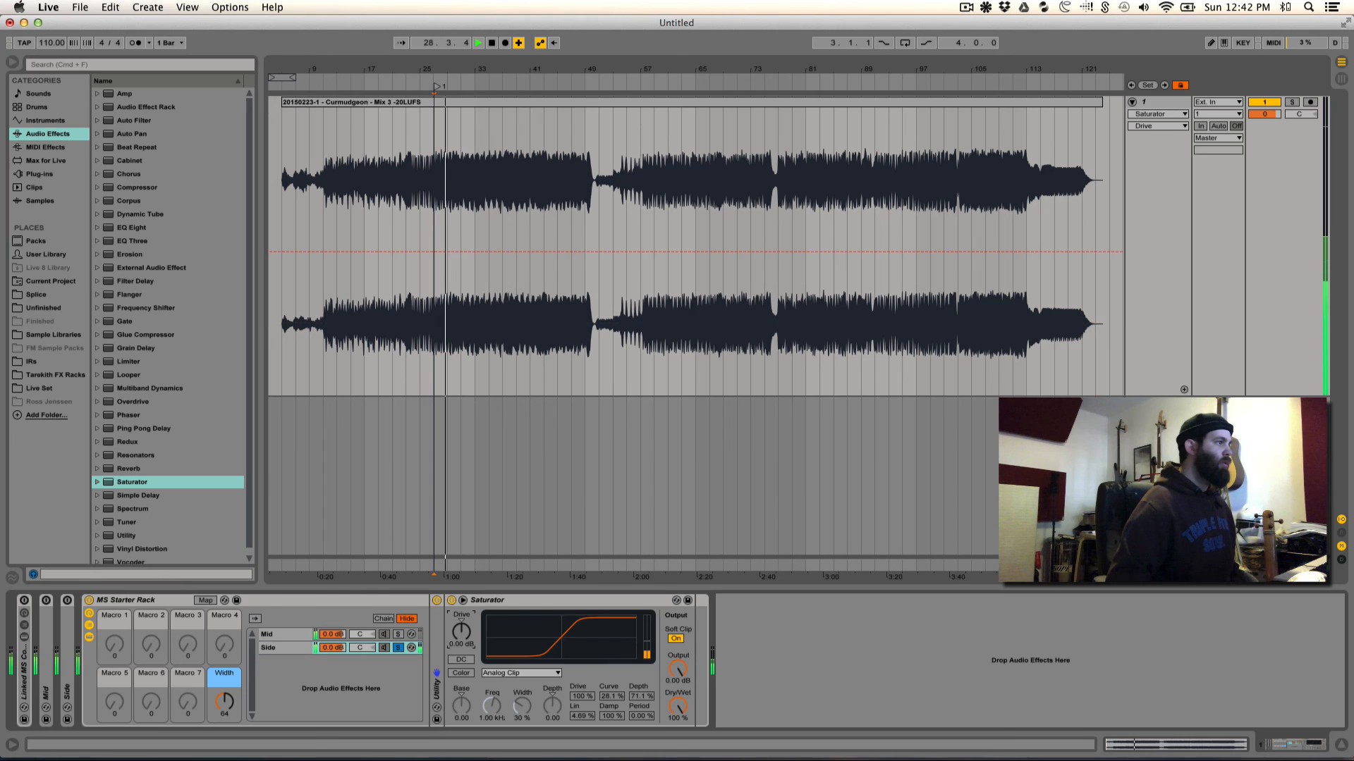
drag(460, 630, 460, 599)
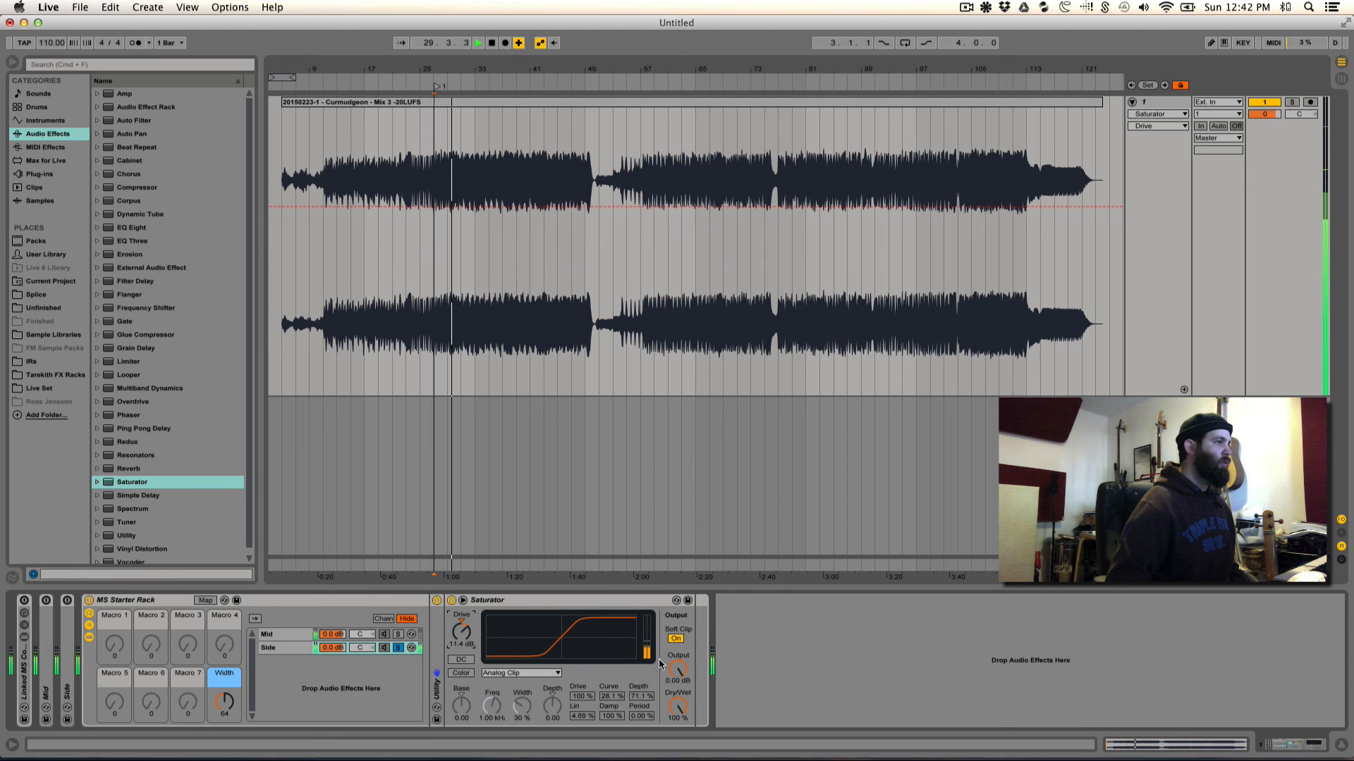
drag(678, 669, 681, 676)
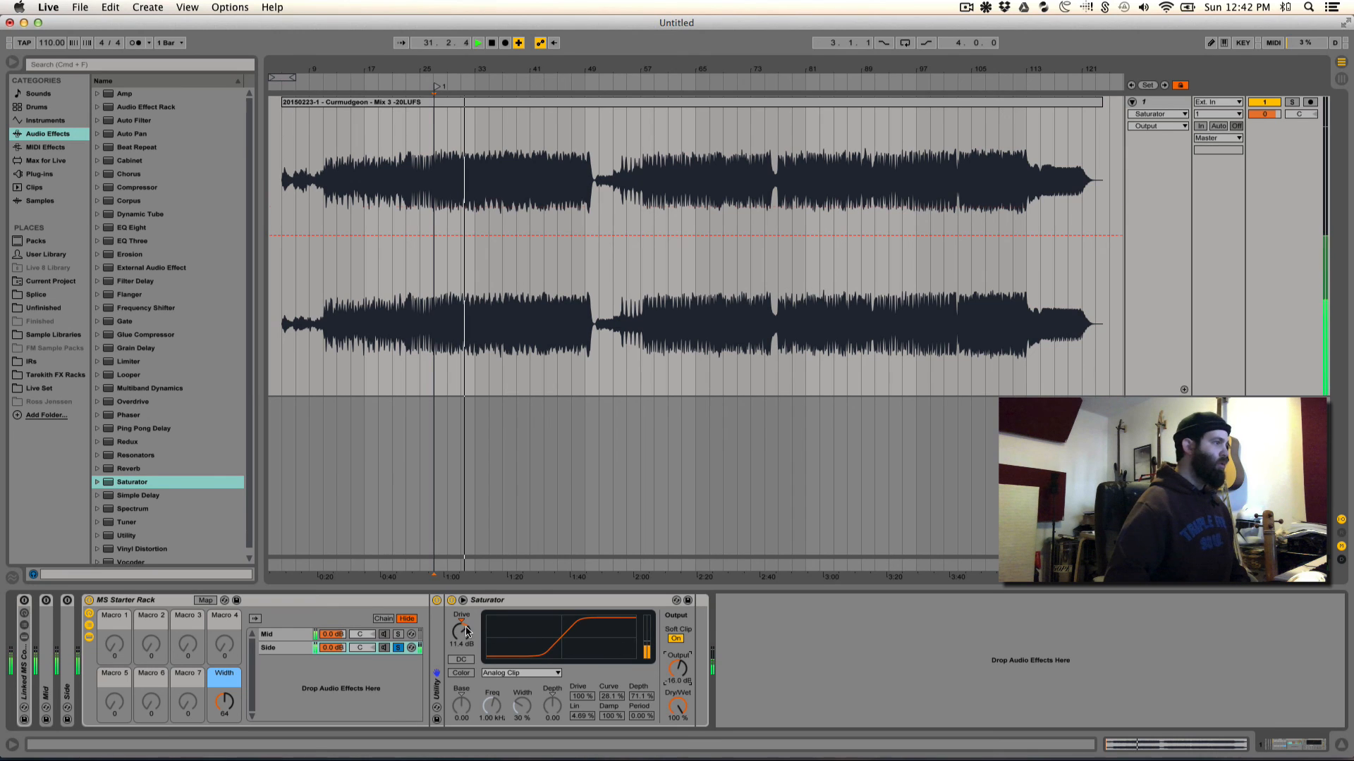
drag(465, 631, 466, 599)
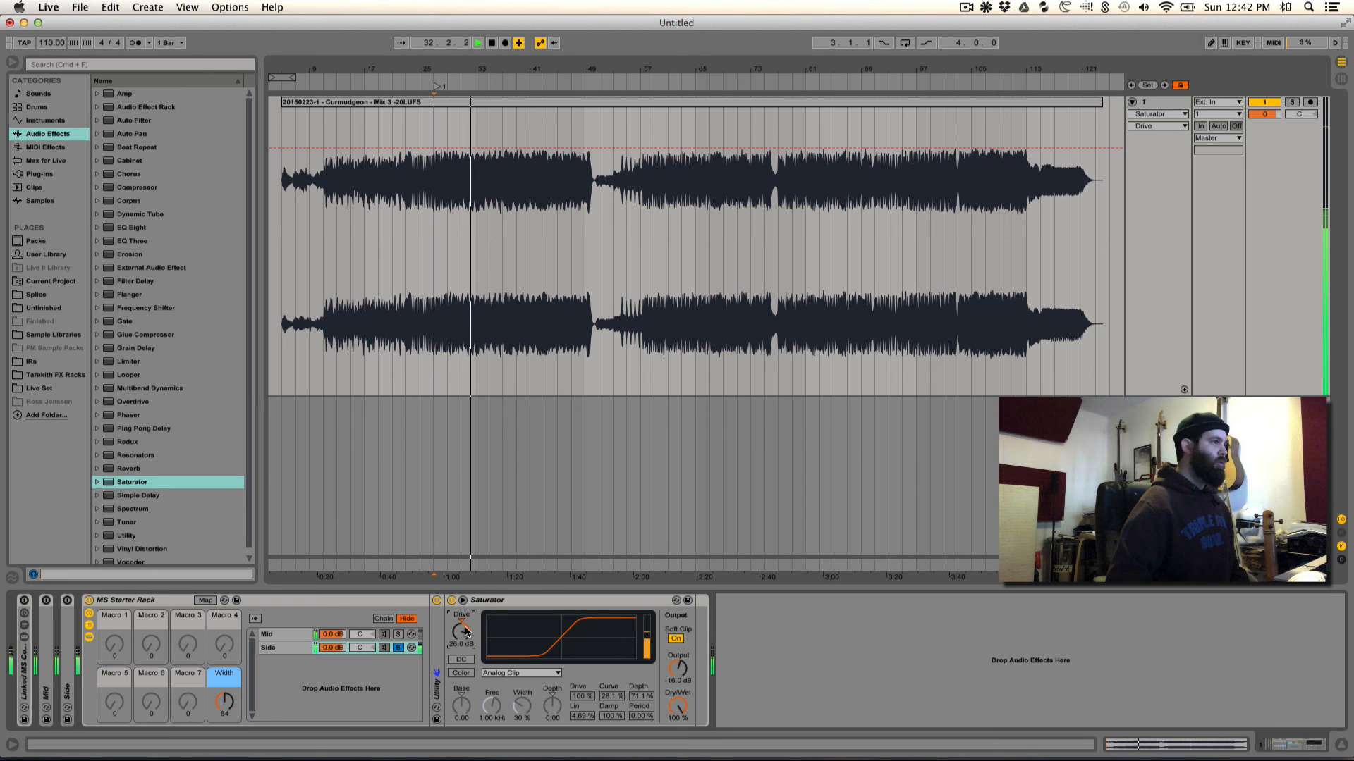
Step: Compare the soloed Side chain with Soft Clip off and on, and set the Saturator's Drive to 16 dB
click(676, 639)
click(677, 639)
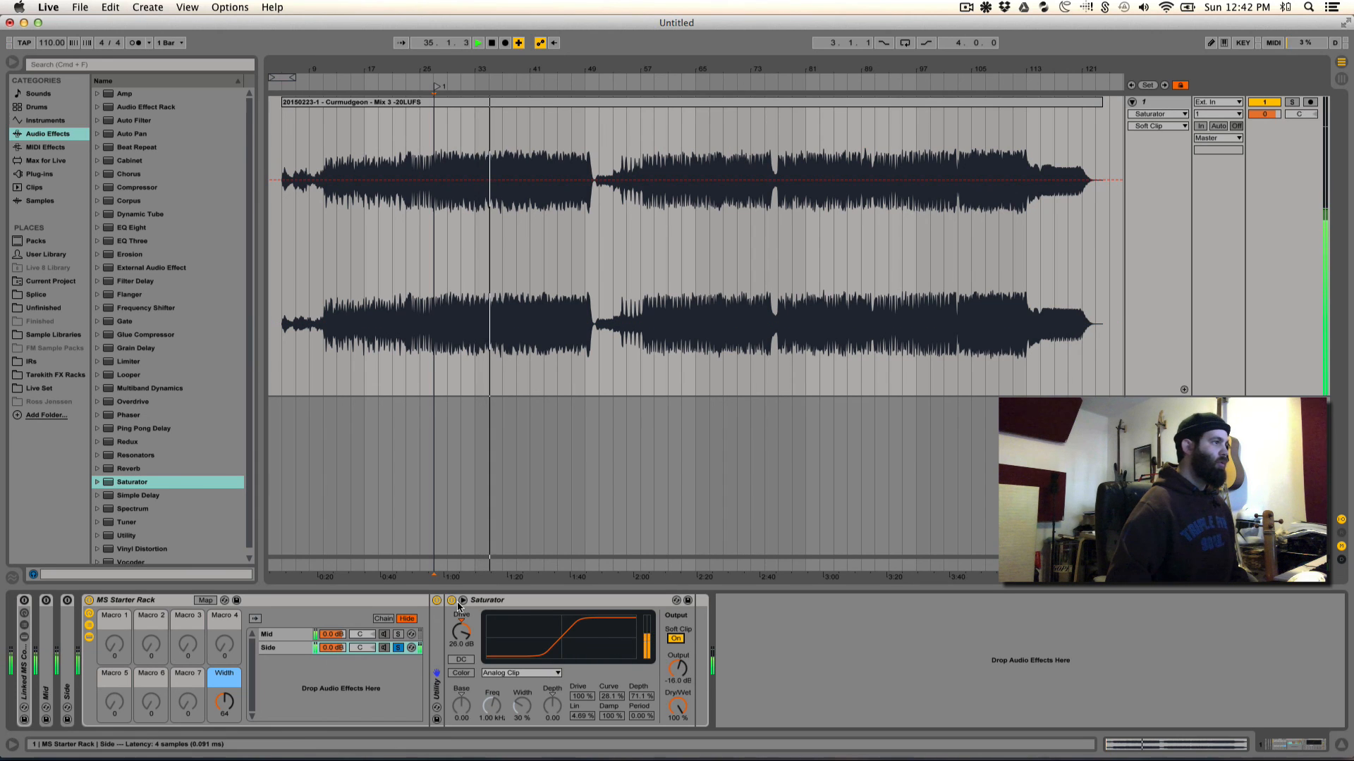
click(455, 639)
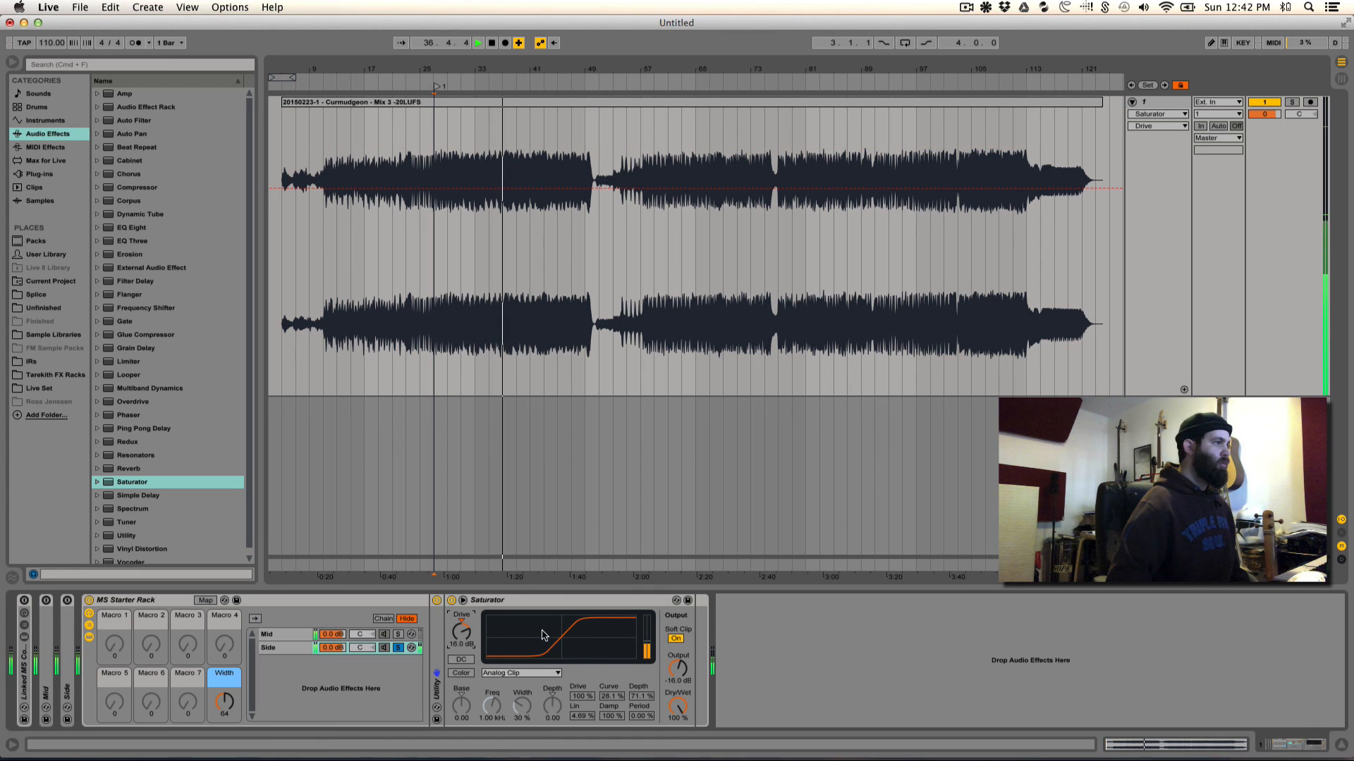
click(452, 602)
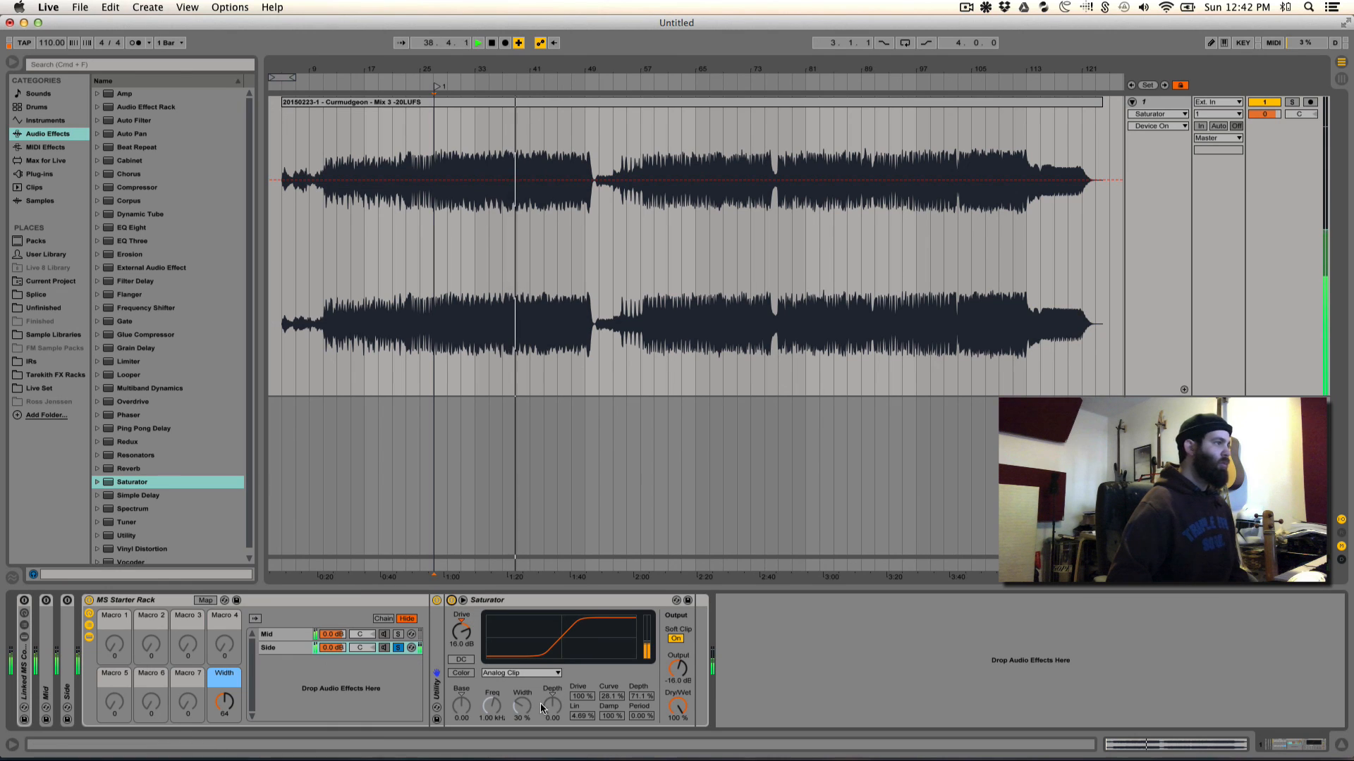
Step: Try the Digital Clip curve on the Side chain's Saturator, then return it to Analog Clip
click(543, 673)
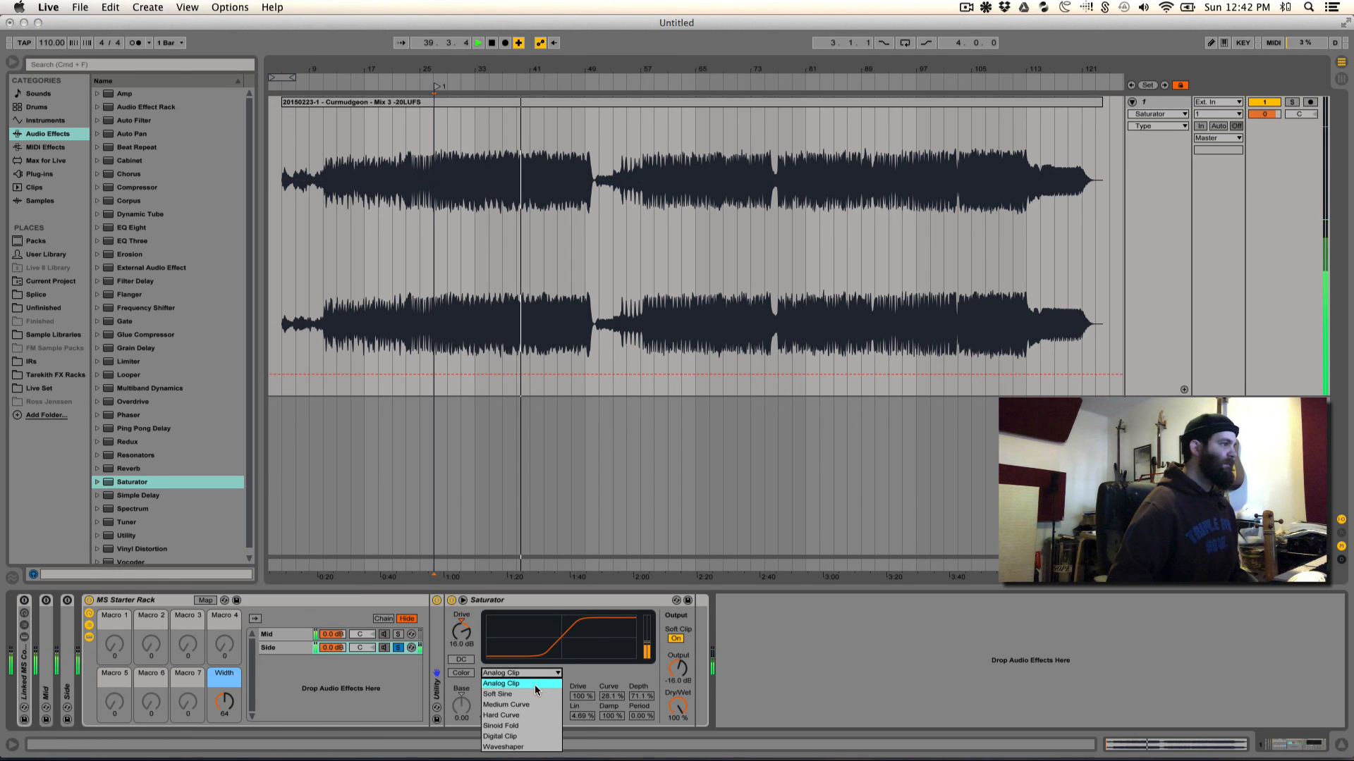
click(518, 736)
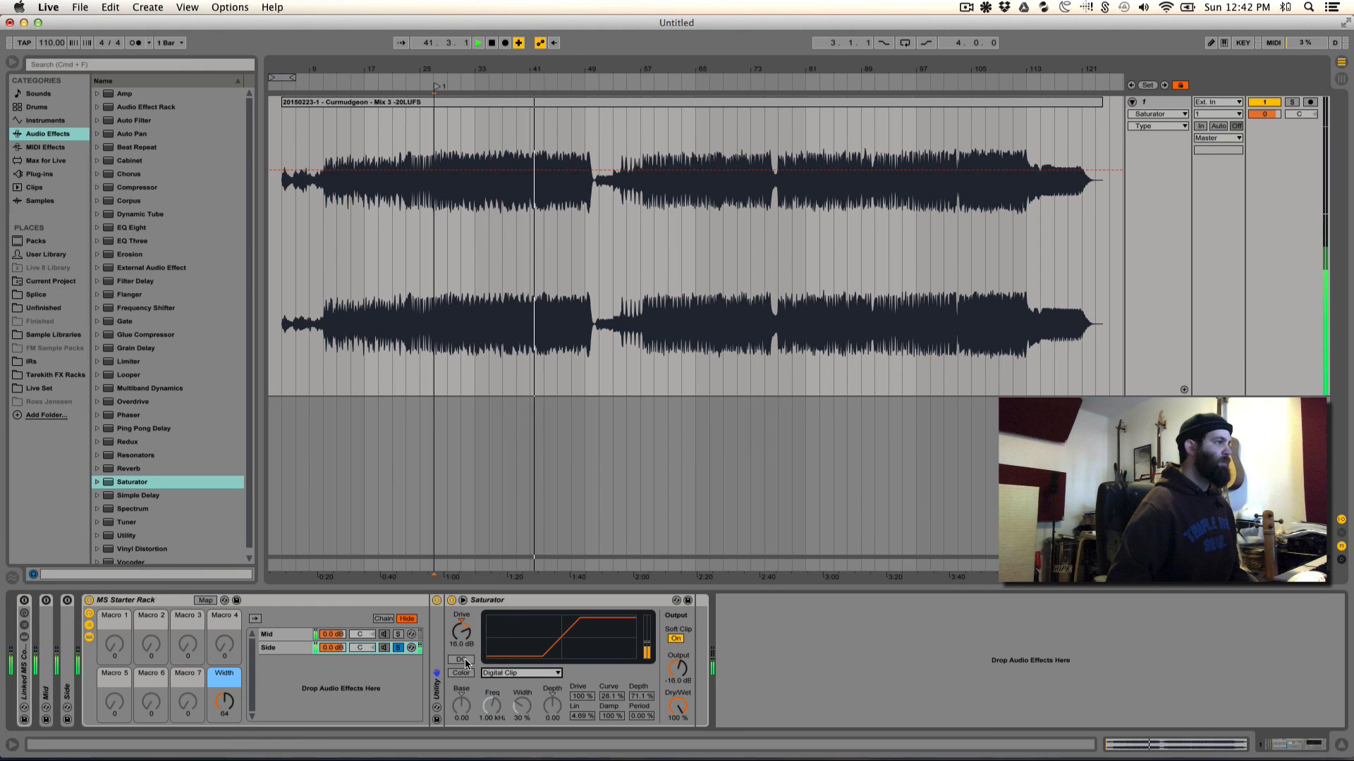
click(509, 674)
click(512, 683)
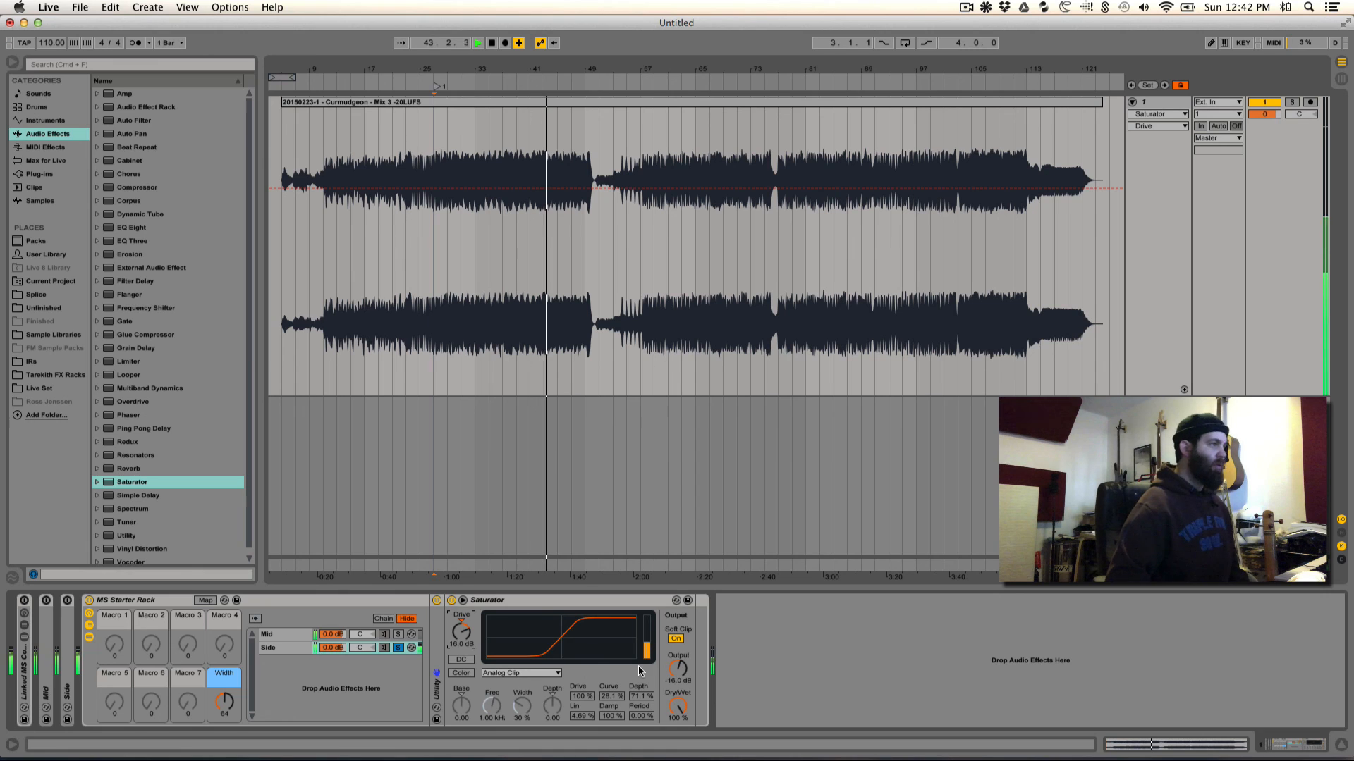
Step: Set the Side chain Saturator's Output to -20 dB and its Drive to 20 dB
click(679, 671)
text(-20)
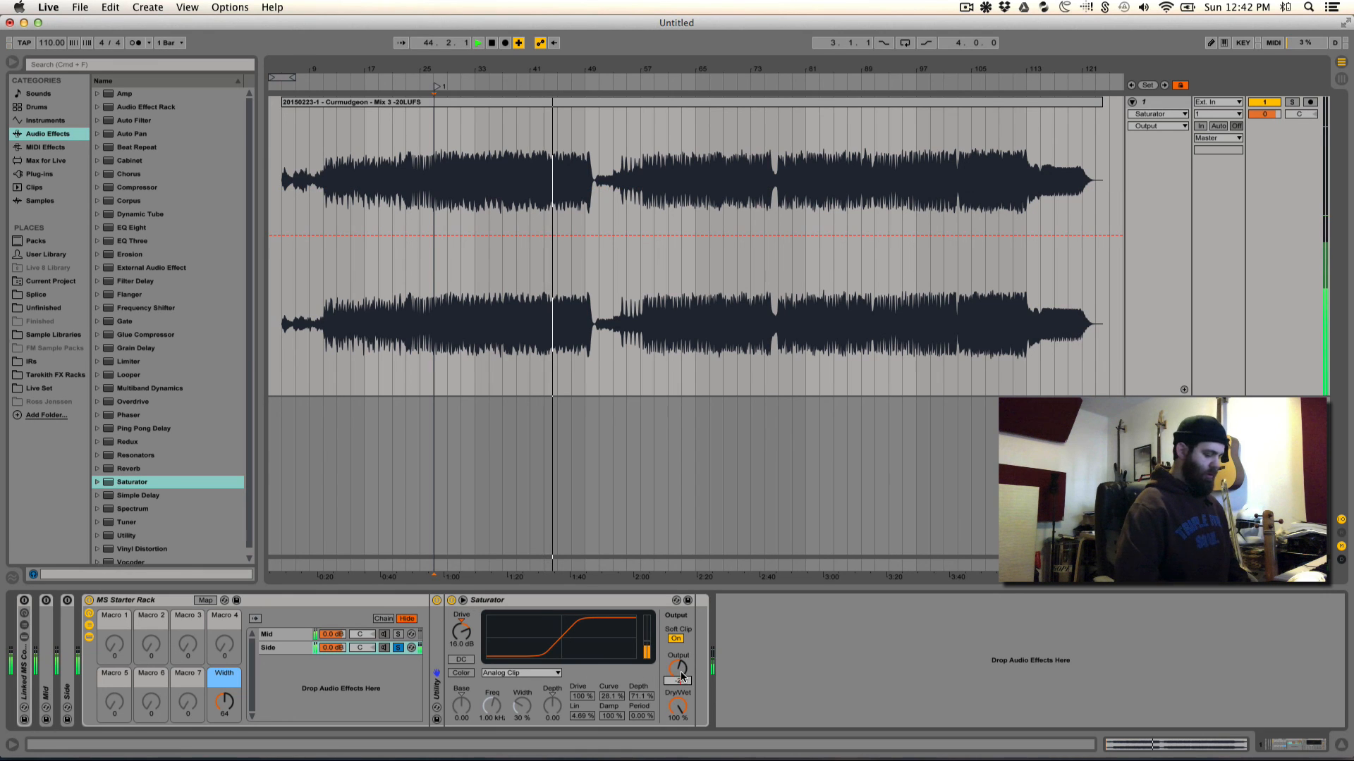
key(Return)
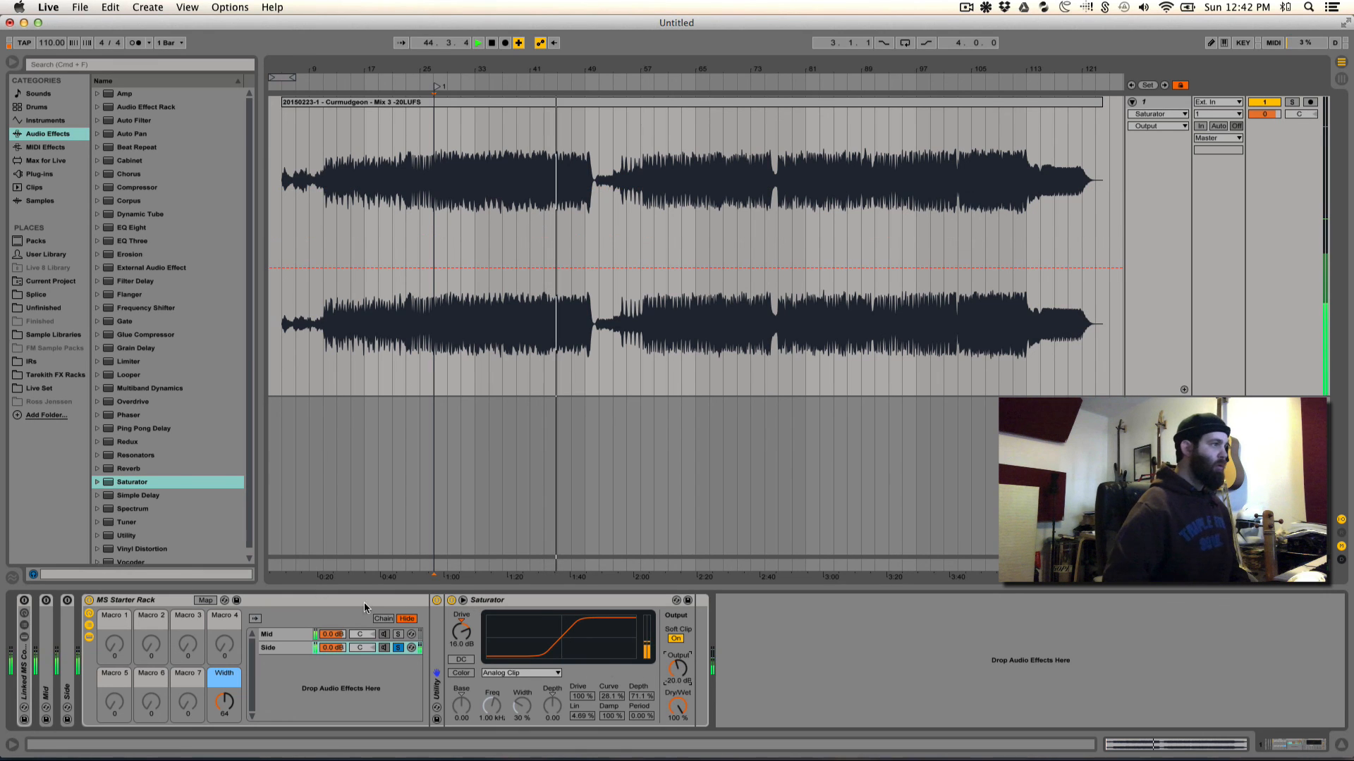
click(466, 643)
text(20)
key(Return)
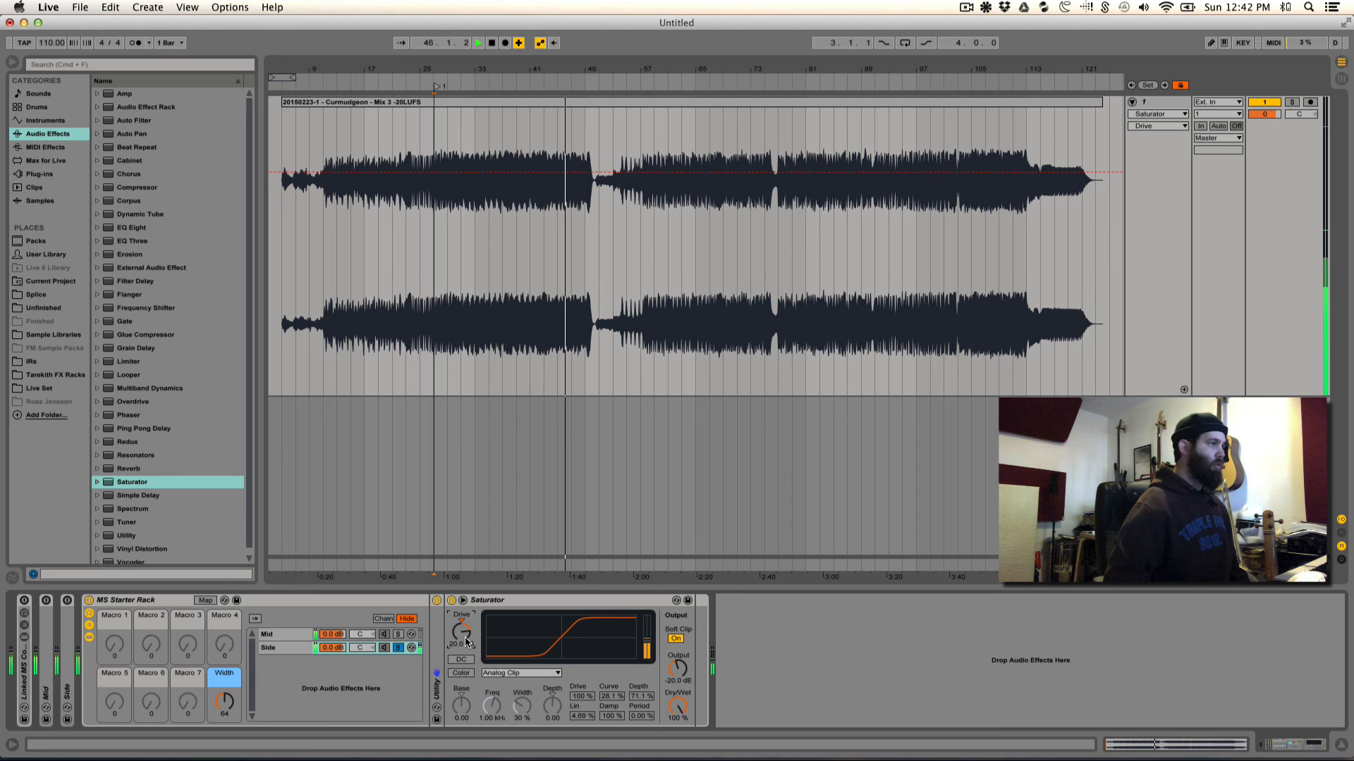
Step: Restart playback, turn off the Saturator's Soft Clip, and compare the Side chain with the Saturator bypassed and active
key(space)
key(space)
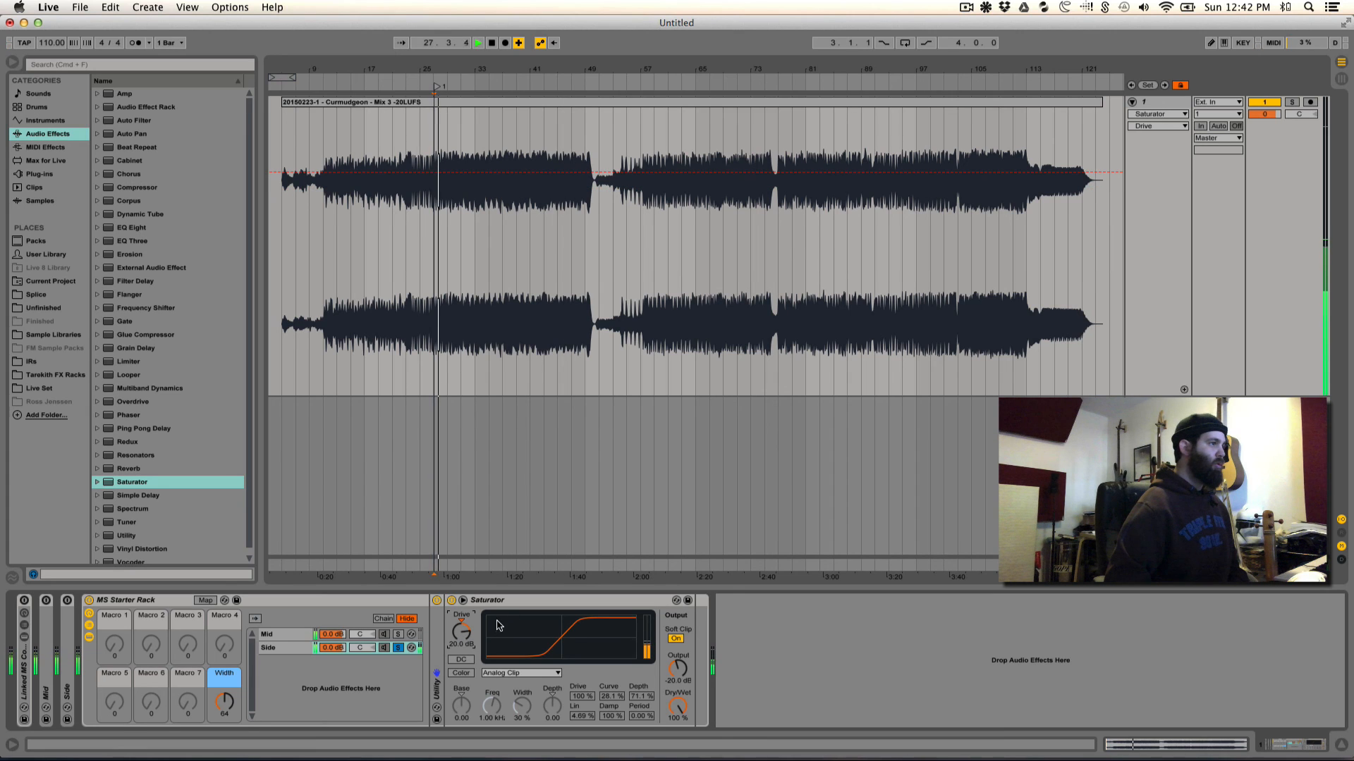
click(675, 639)
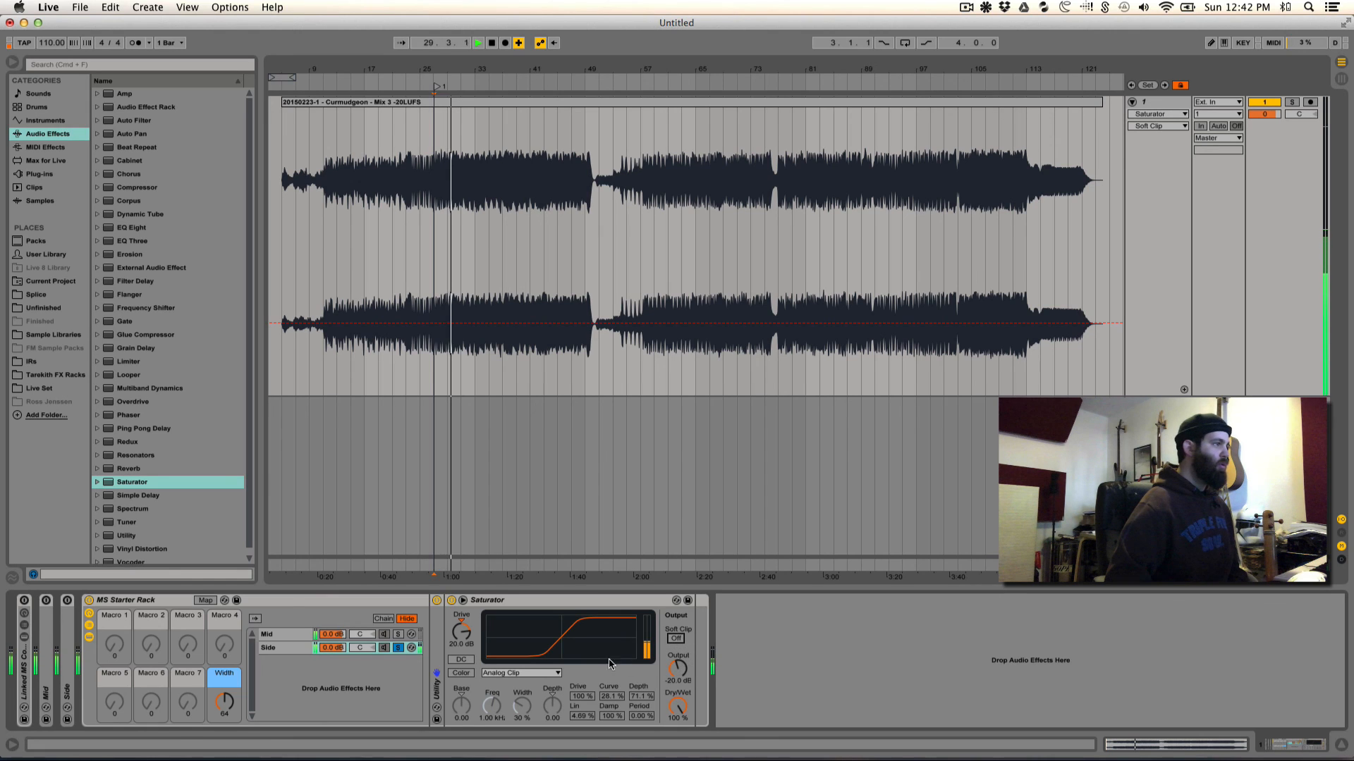
click(451, 601)
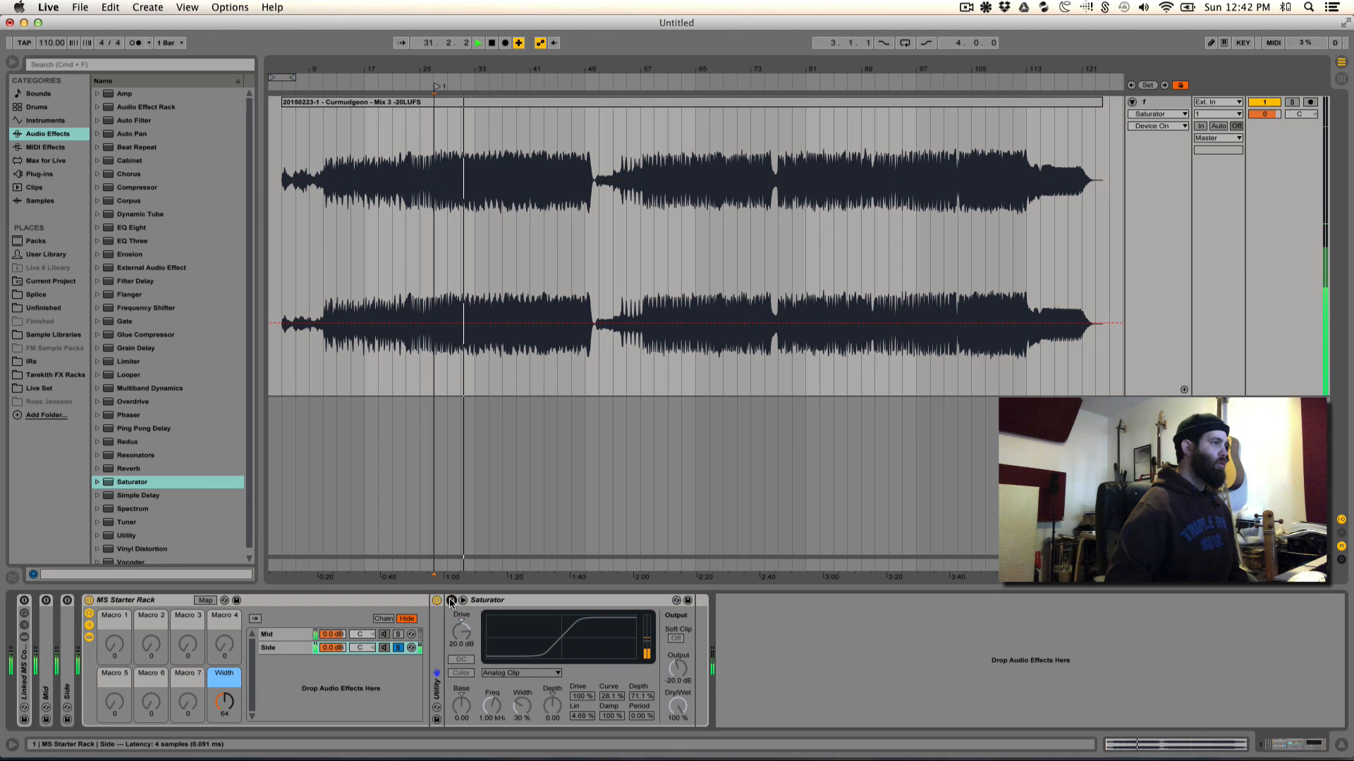
click(451, 601)
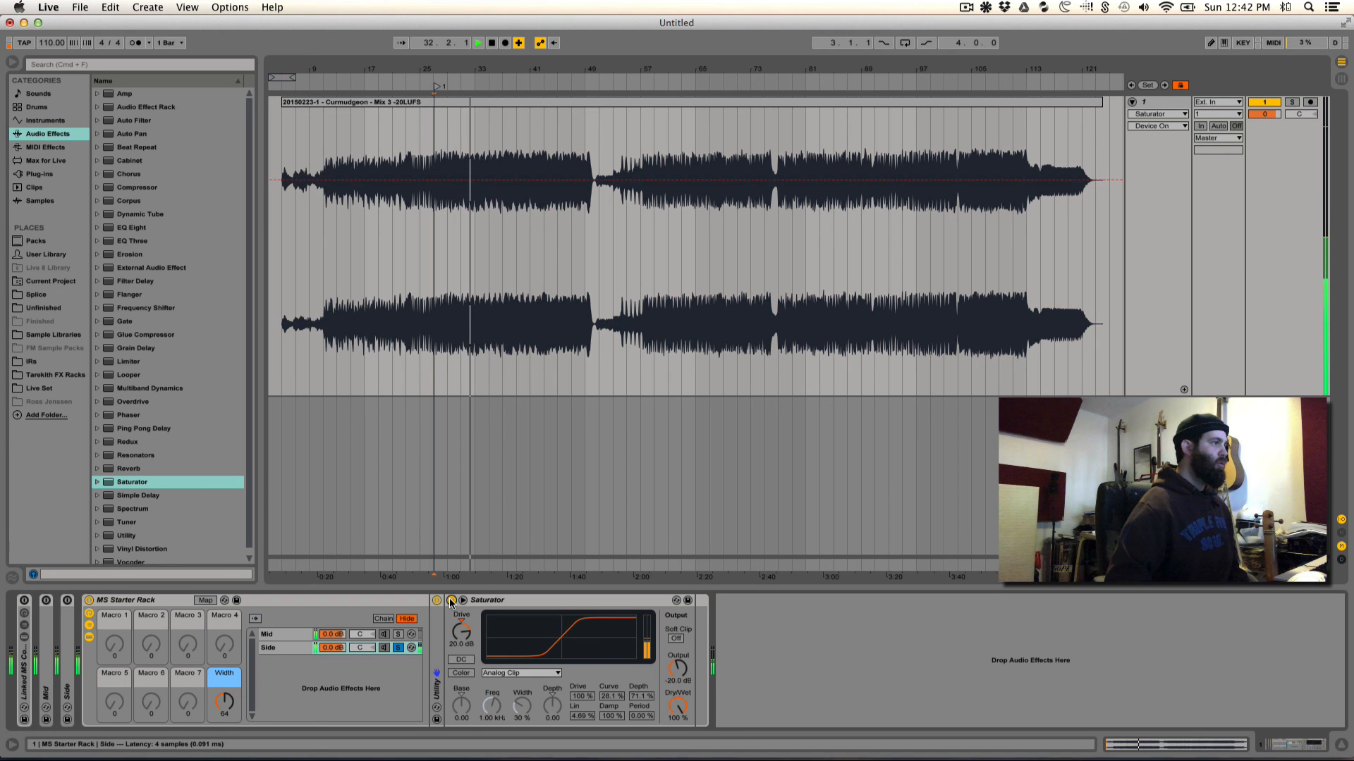
click(451, 601)
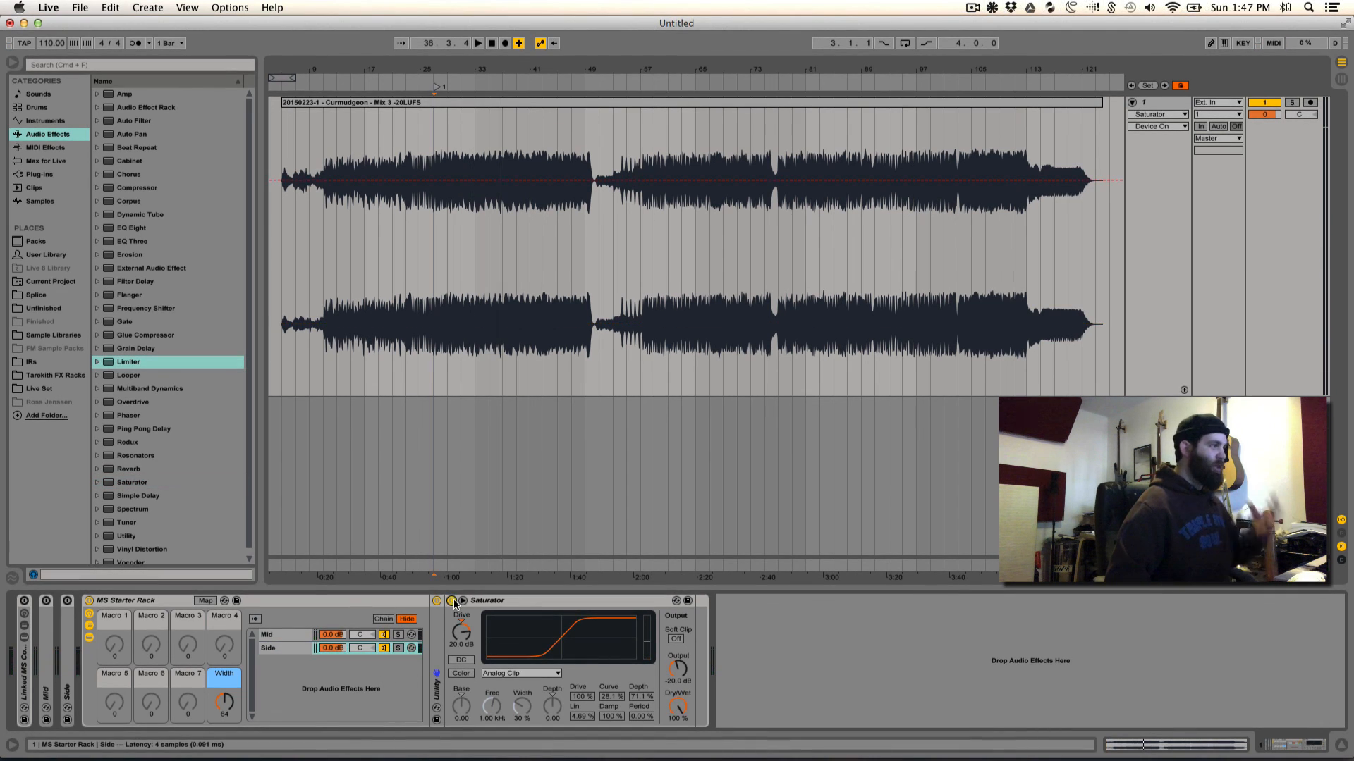
Step: Play the full mix with both chains and compare it with the MS Starter Rack bypassed and active
key(space)
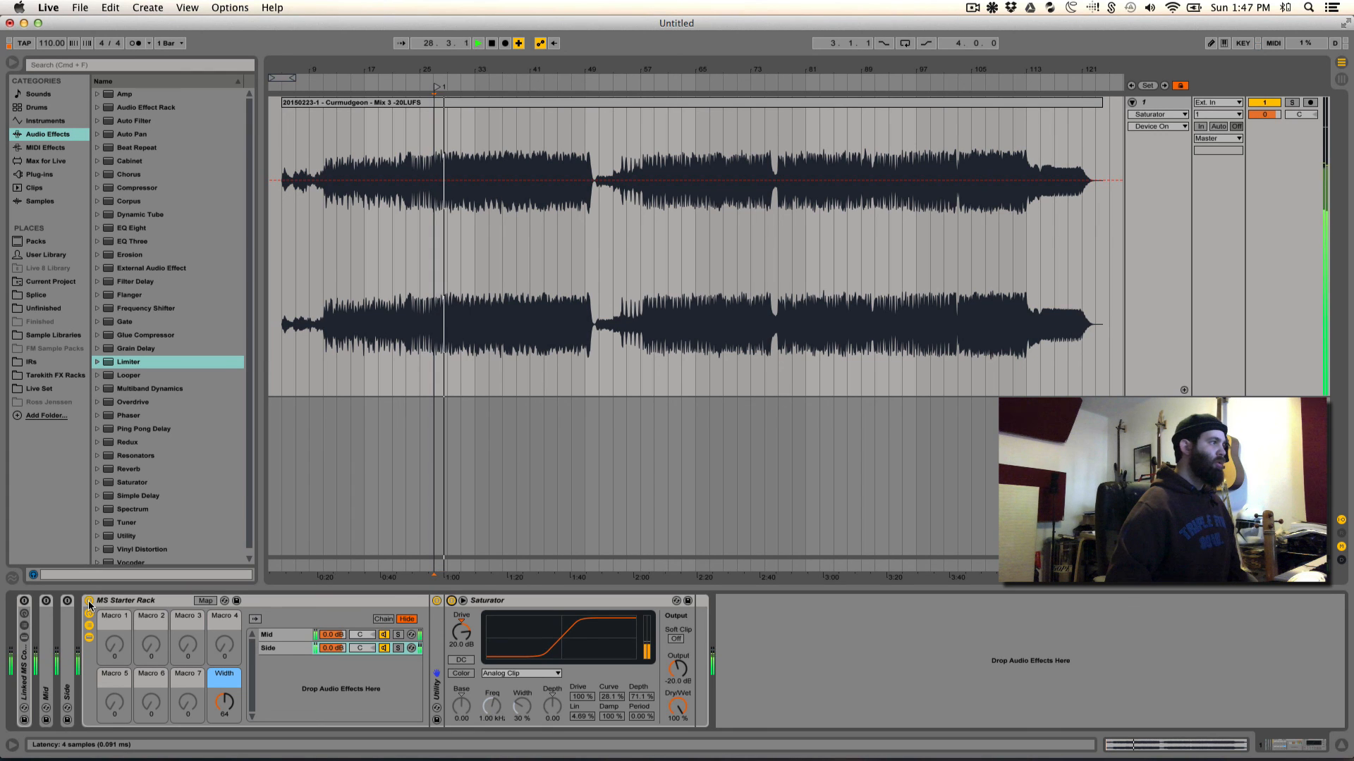
click(89, 601)
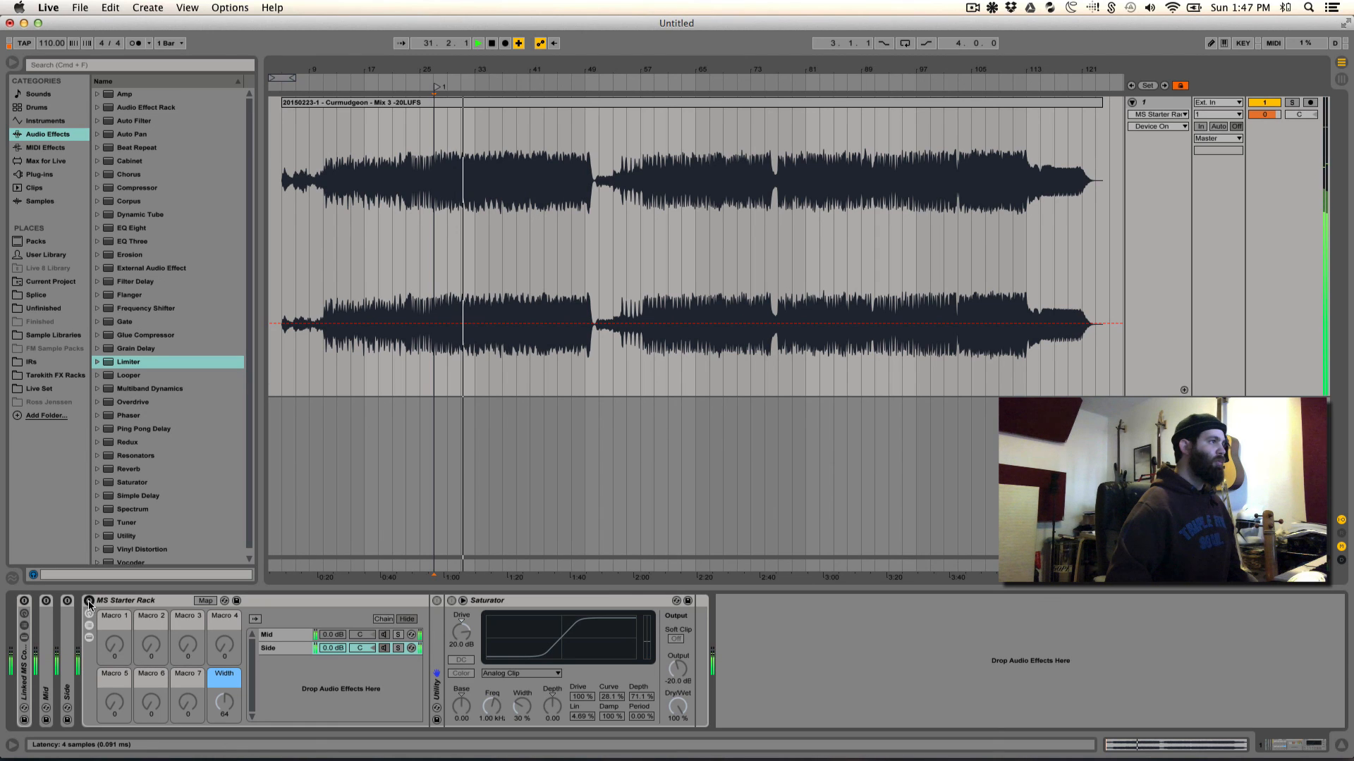
click(88, 601)
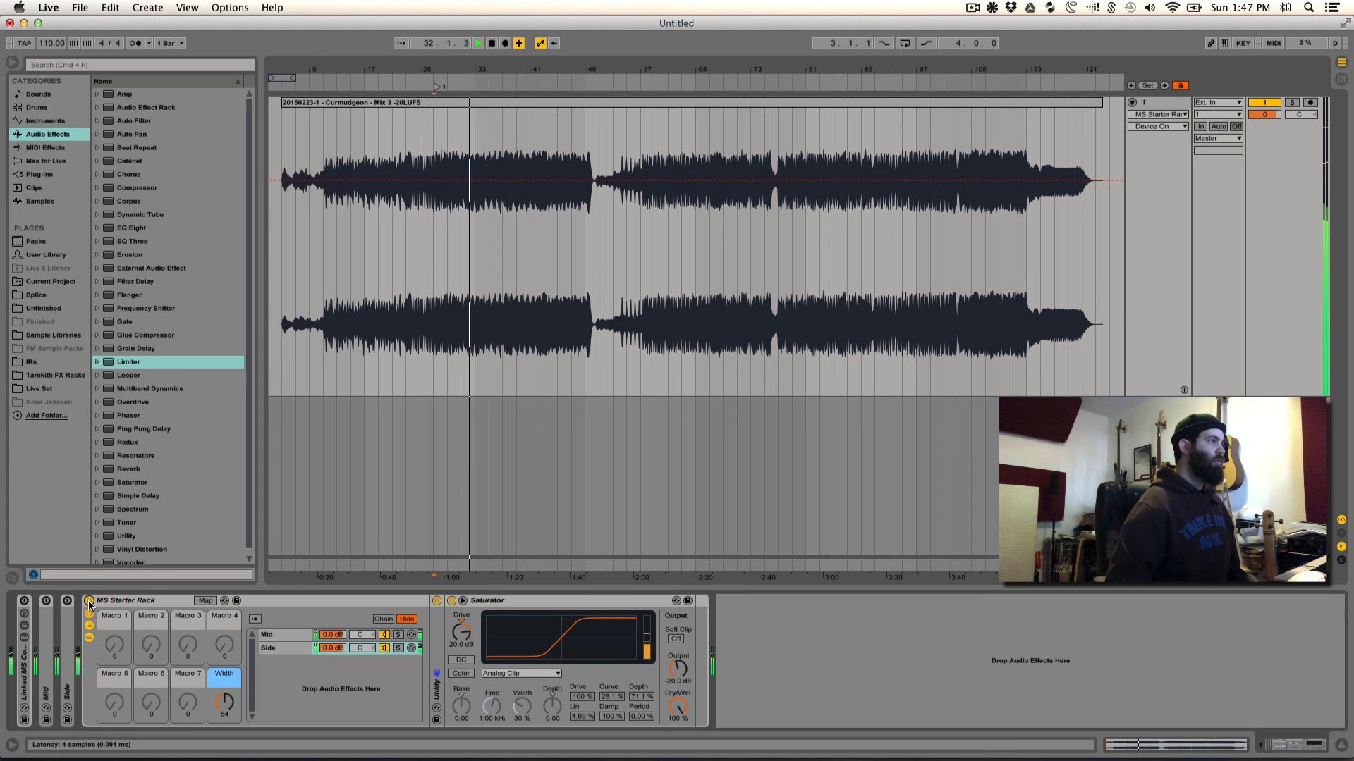